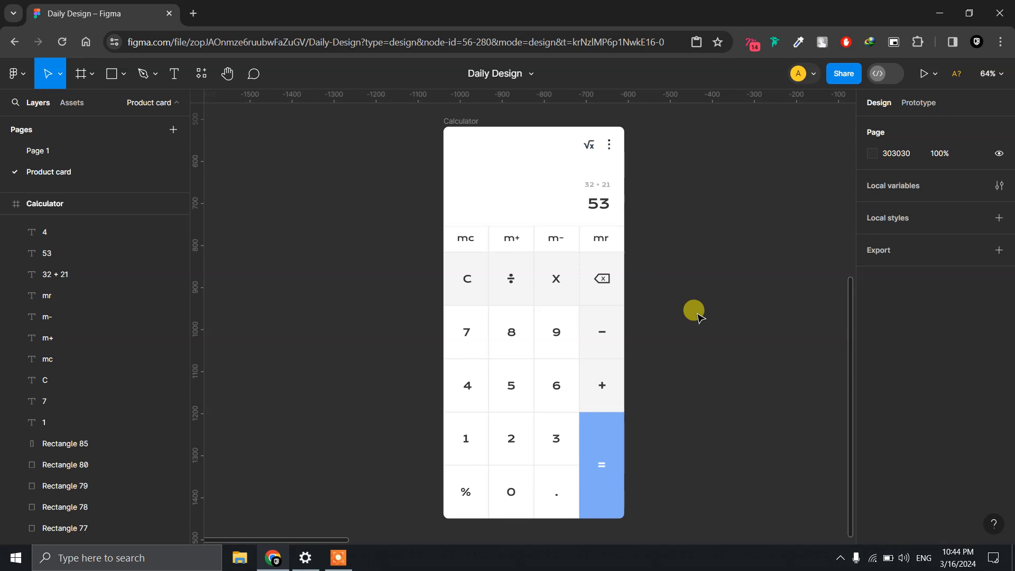
Add an iPhone 14 & 15 Pro Max frame and place it beside the Calculator frame, level with its upper edge.
{"action": "left_click_drag", "start_coordinate": [695, 311], "coordinate": [584, 308]}
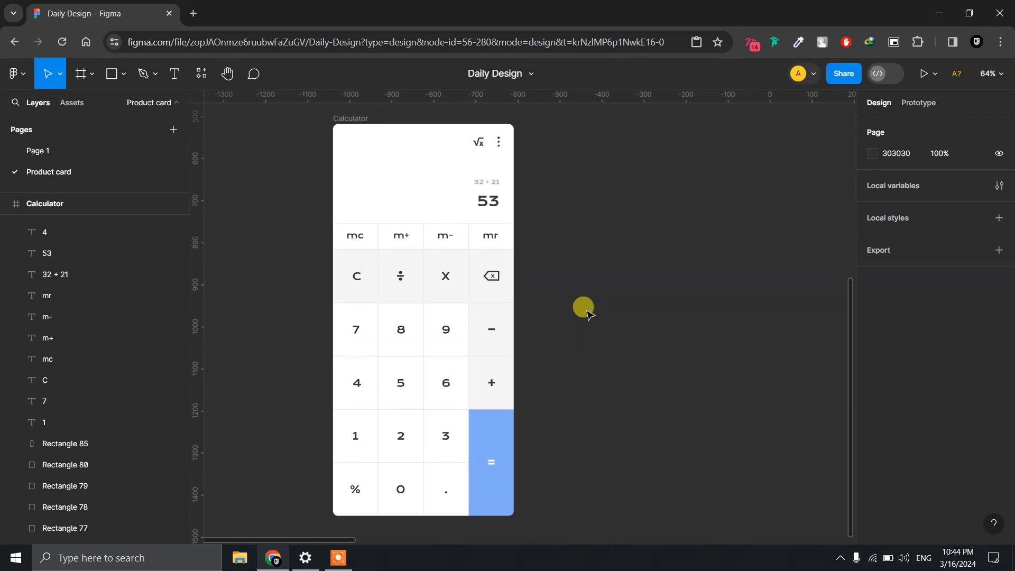
{"action": "key", "text": "f"}
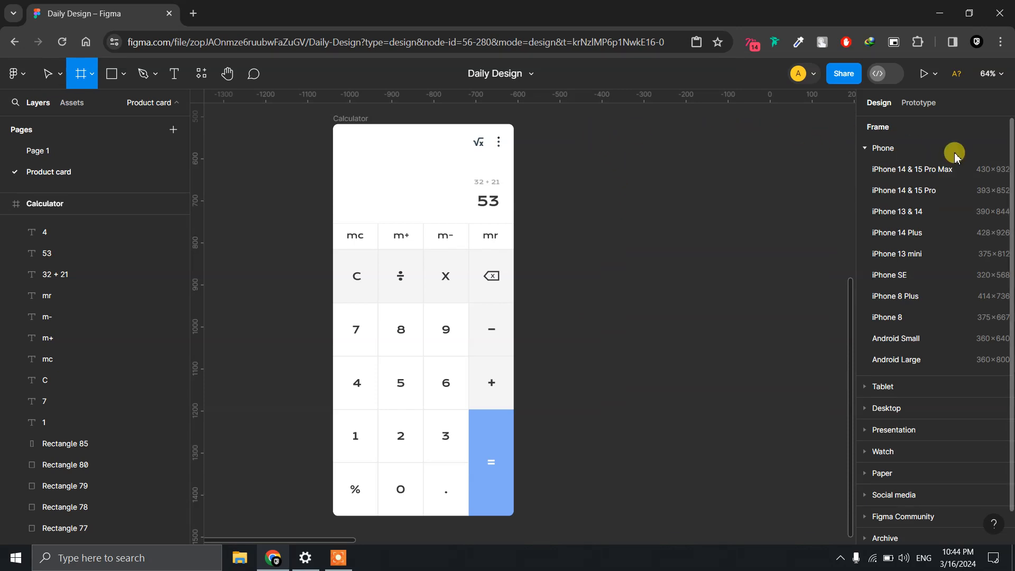
{"action": "left_click", "coordinate": [933, 172]}
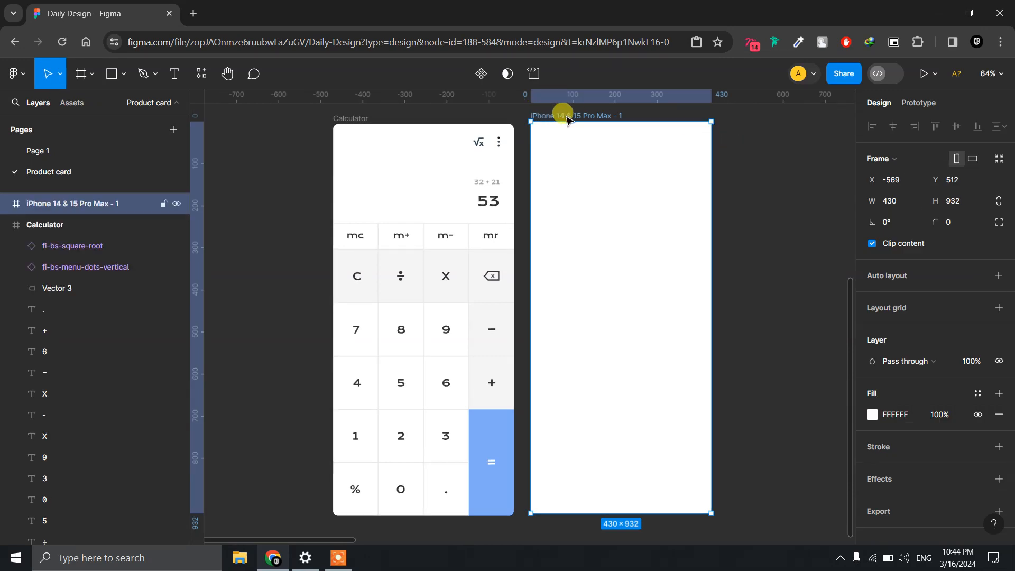
{"action": "left_click_drag", "start_coordinate": [567, 118], "coordinate": [574, 120]}
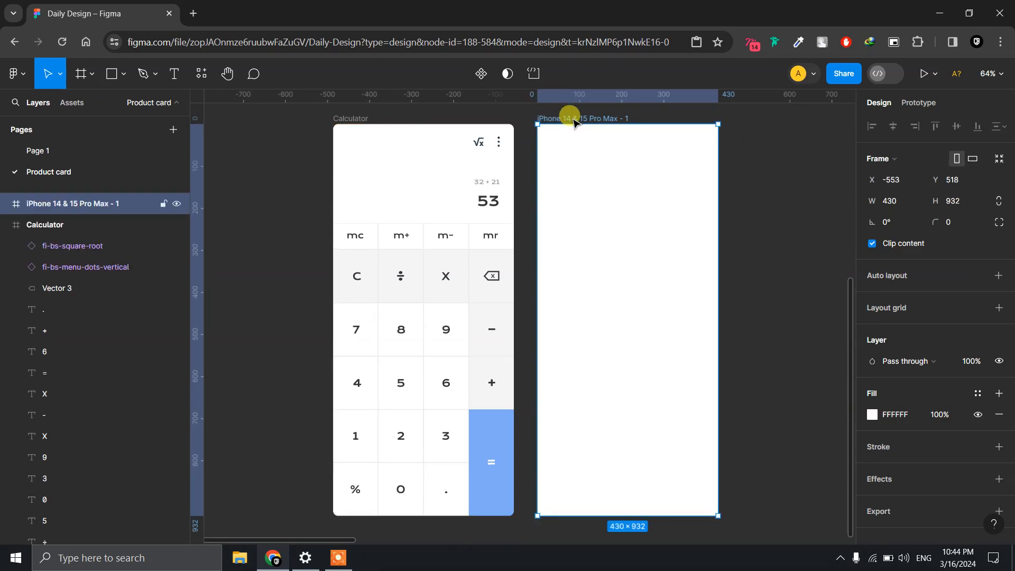
Set the new phone frame's corner radius to 16 and move it farther away from the Calculator frame, to about X -489.
{"action": "left_click", "coordinate": [960, 225]}
{"action": "type", "text": "16"}
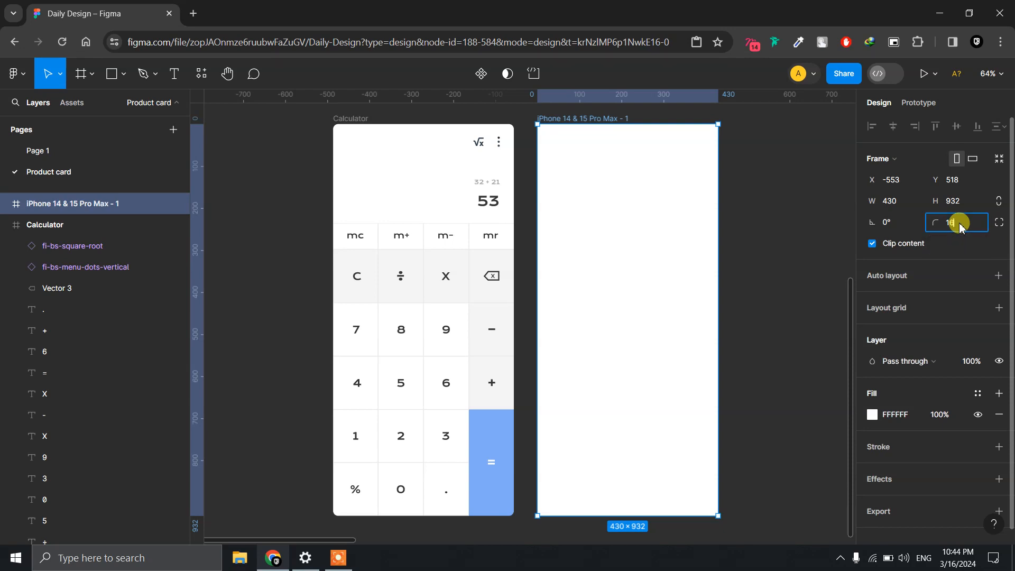
{"action": "key", "text": "Return"}
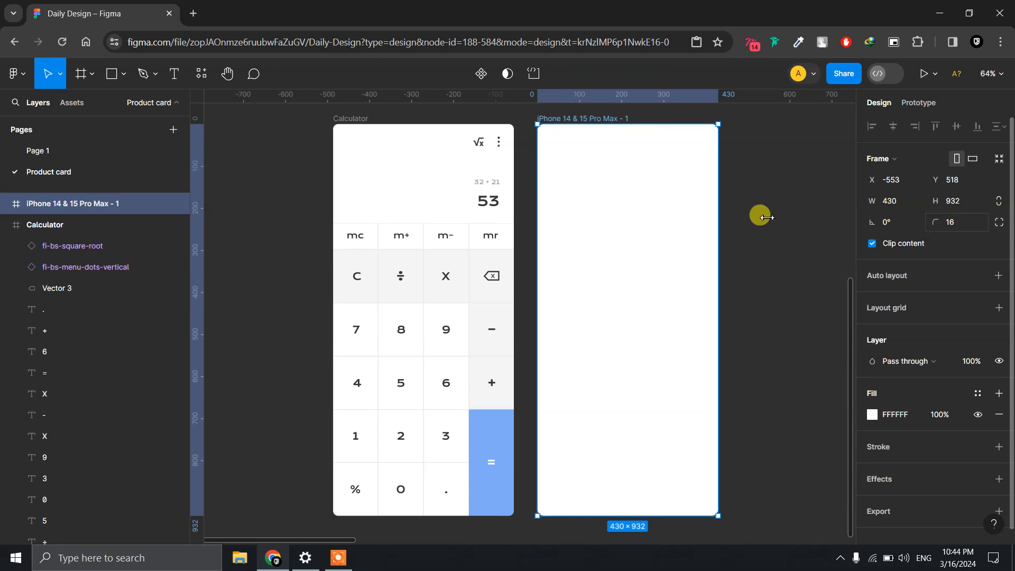
{"action": "left_click", "coordinate": [755, 183]}
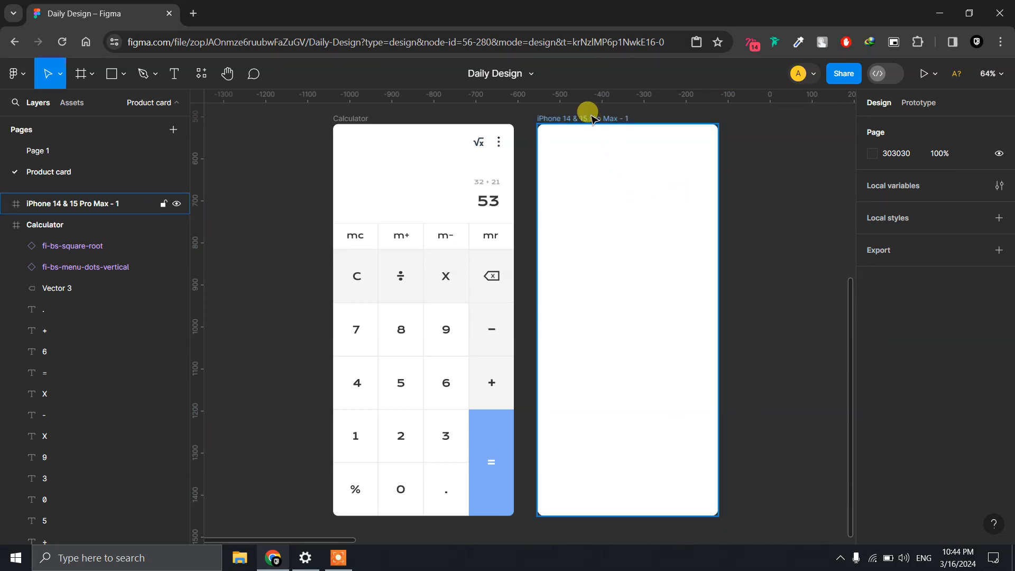
{"action": "left_click_drag", "start_coordinate": [592, 117], "coordinate": [621, 121]}
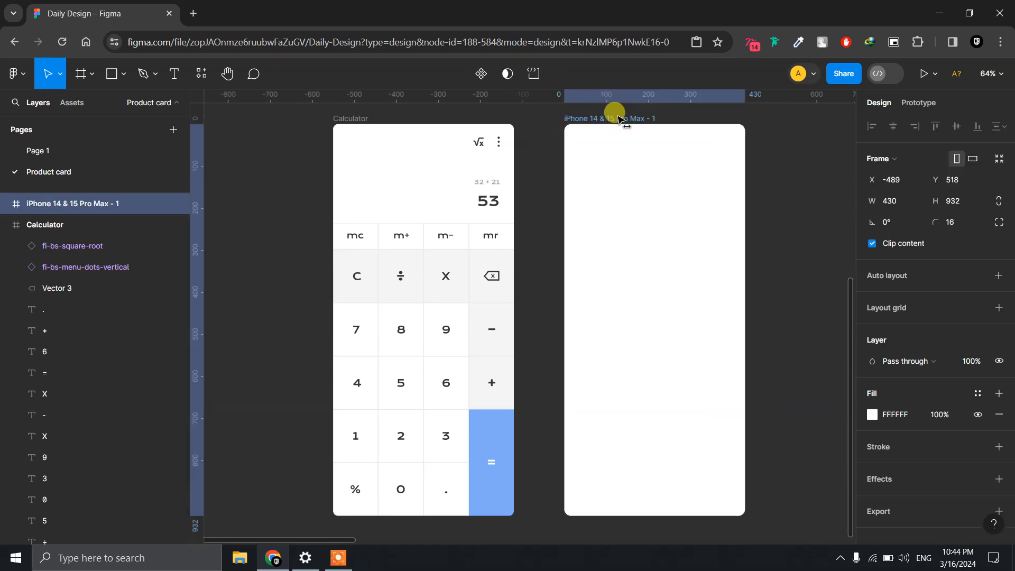
{"action": "left_click", "coordinate": [762, 200]}
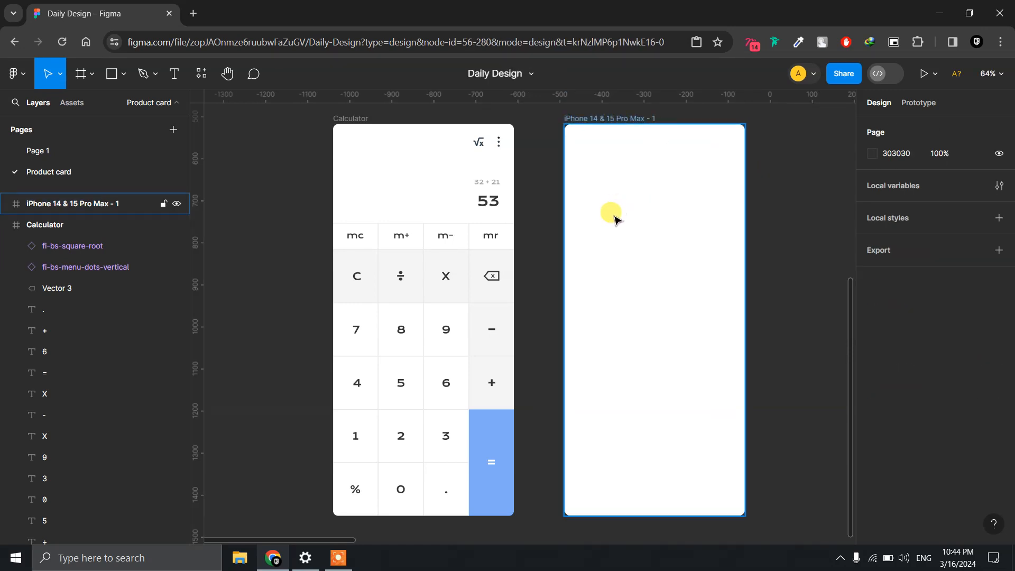
Add a 100 × 100 rectangle inside the phone frame, flush with its left edge at about Y 292.
{"action": "key", "text": "r"}
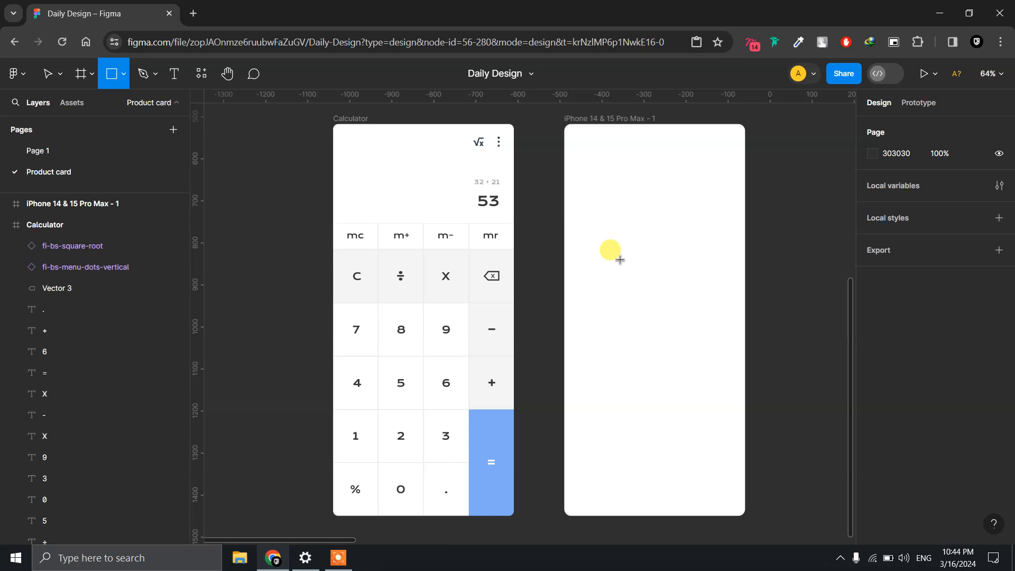
{"action": "left_click", "coordinate": [576, 241]}
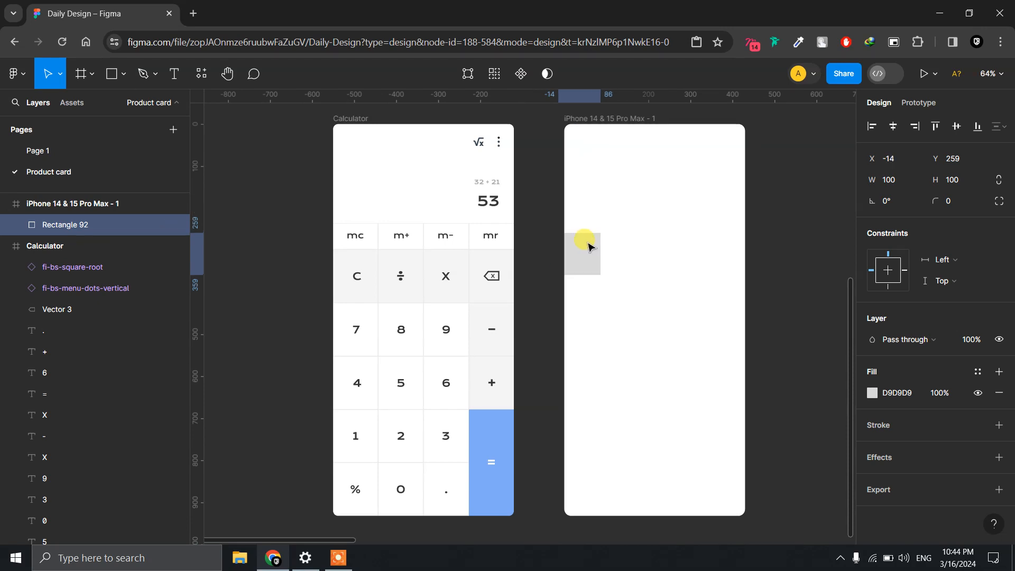
{"action": "left_click_drag", "start_coordinate": [601, 256], "coordinate": [595, 260]}
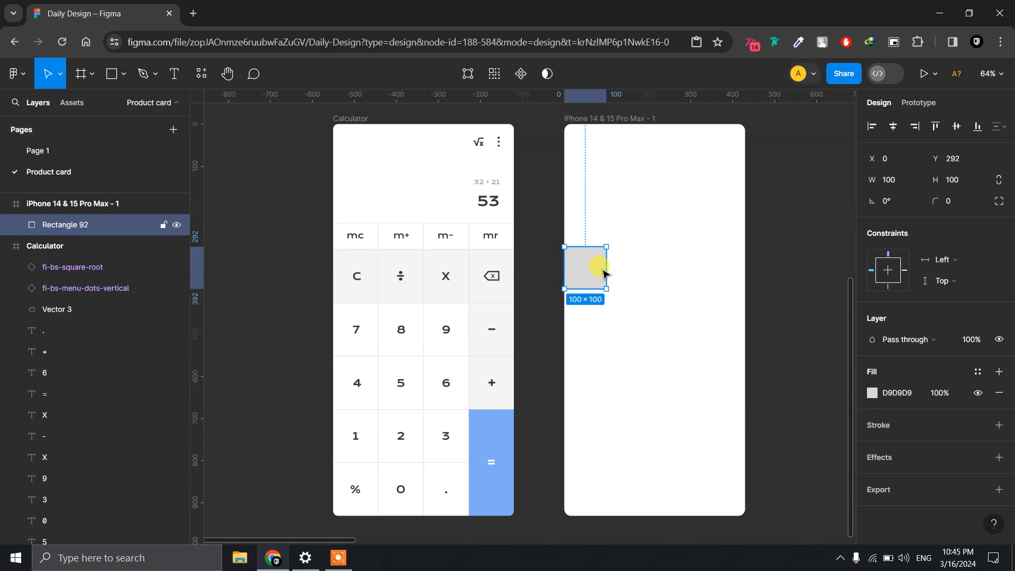
Resize the rectangle to a quarter of the frame's width (430/4) and a height of 120.
{"action": "left_click", "coordinate": [610, 121]}
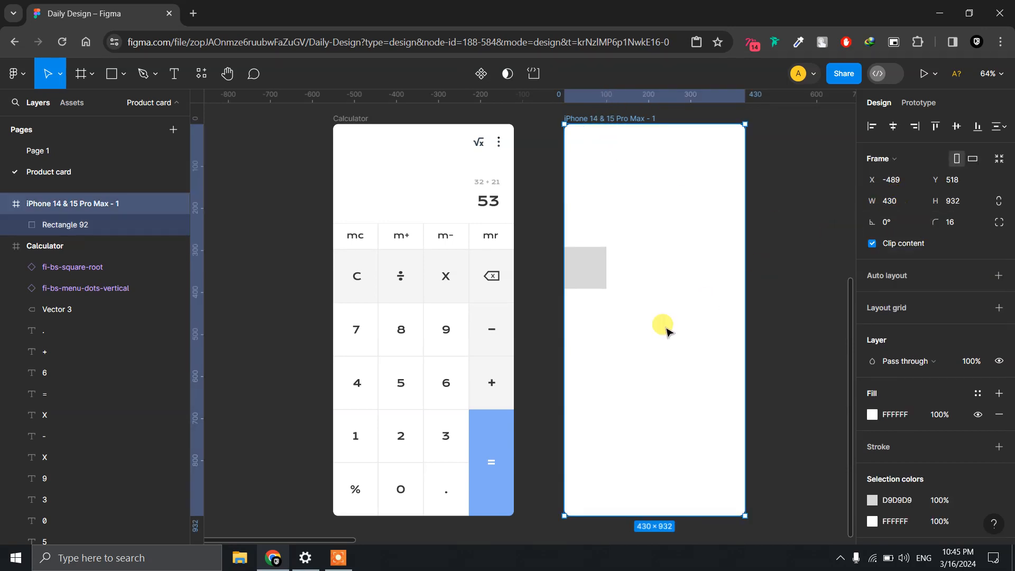
{"action": "left_click", "coordinate": [600, 281]}
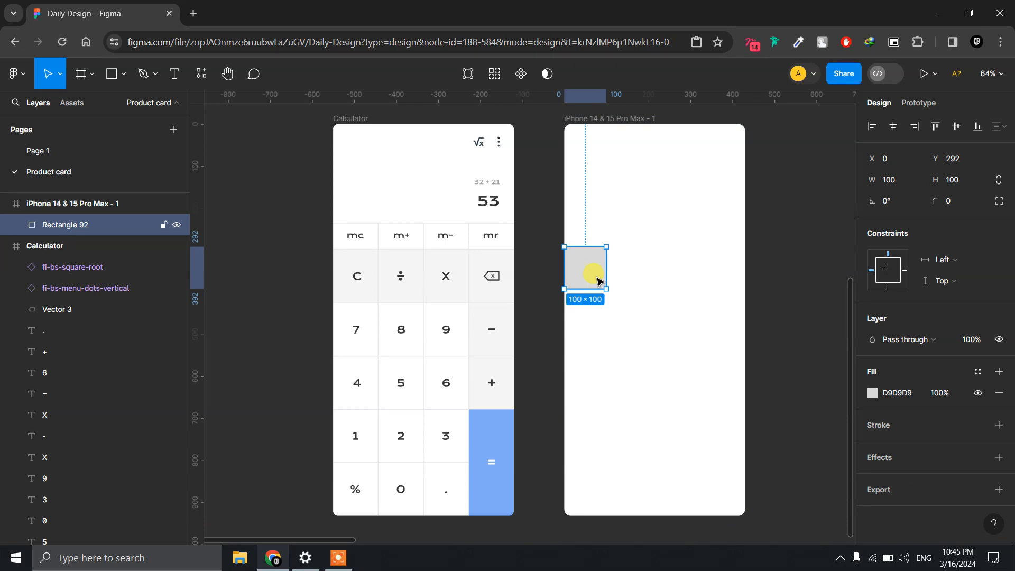
{"action": "left_click", "coordinate": [903, 183]}
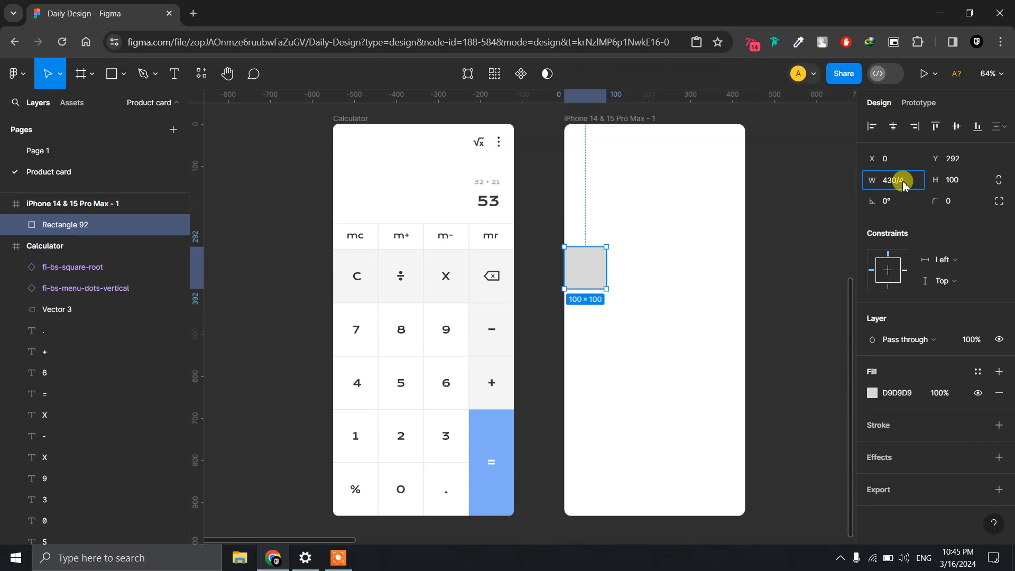
{"action": "key", "text": "Return"}
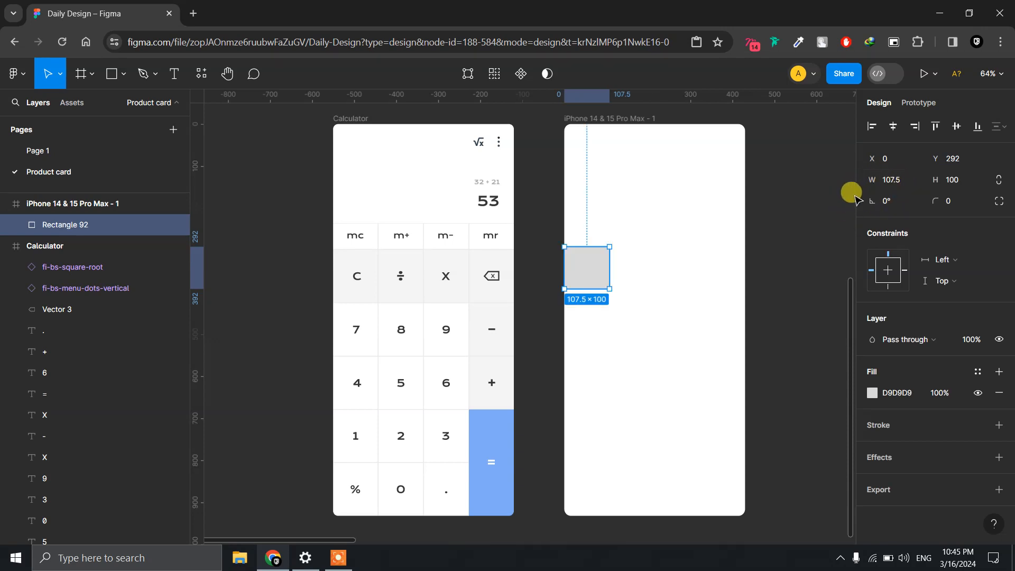
{"action": "left_click", "coordinate": [960, 185]}
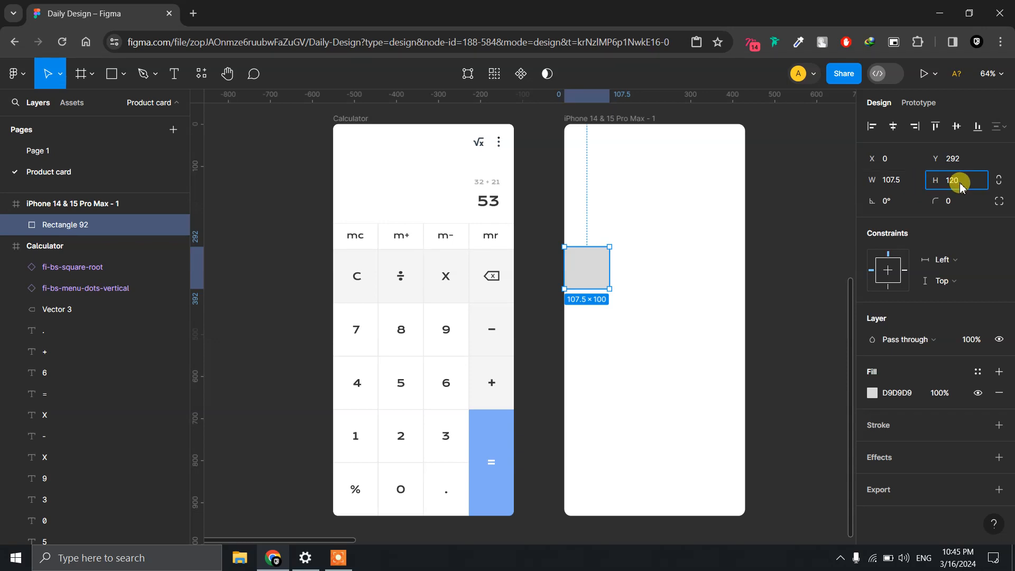
{"action": "type", "text": "120"}
{"action": "key", "text": "Return"}
{"action": "left_click", "coordinate": [644, 269]}
Set the rectangle's fill color to F0F0F0.
{"action": "left_click", "coordinate": [595, 272]}
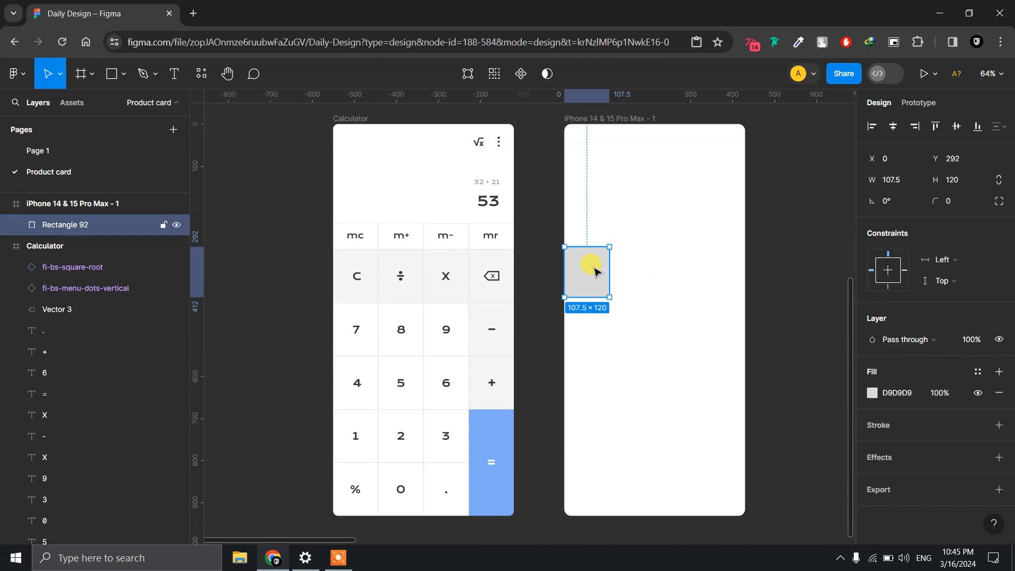
{"action": "left_click", "coordinate": [873, 395]}
{"action": "left_click", "coordinate": [767, 412]}
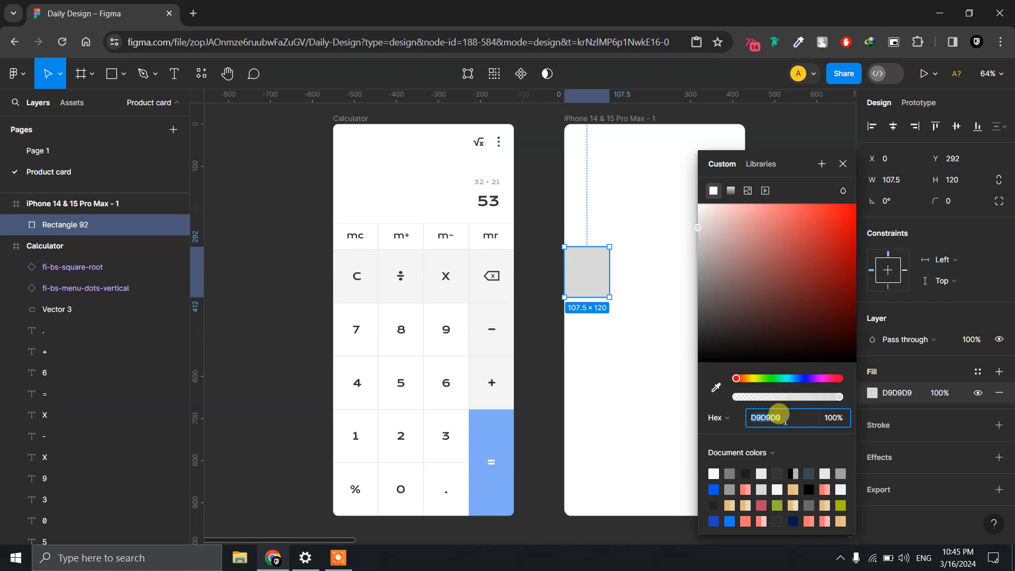
{"action": "type", "text": "F0F0F0"}
{"action": "key", "text": "Return"}
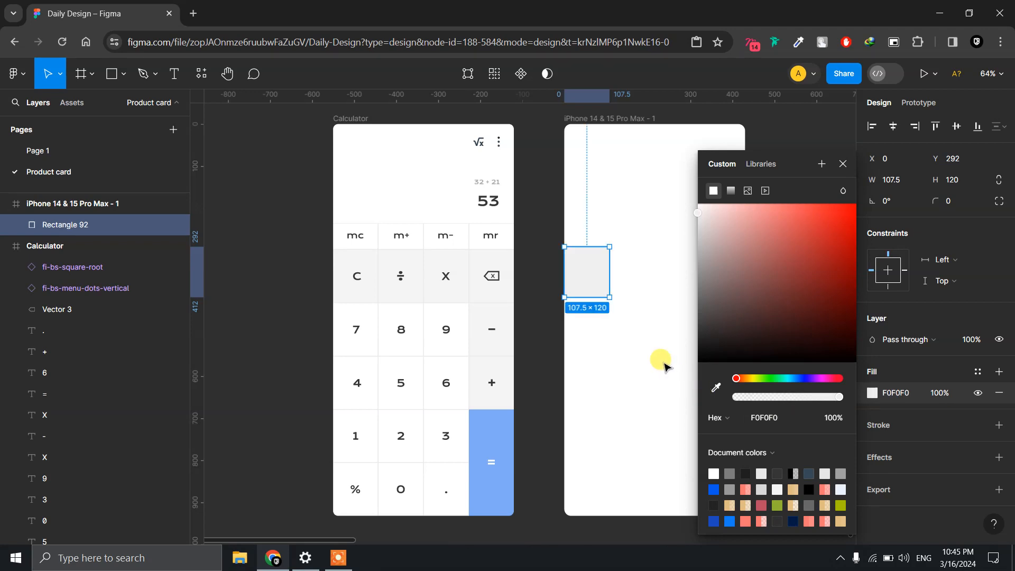
{"action": "left_click", "coordinate": [665, 366]}
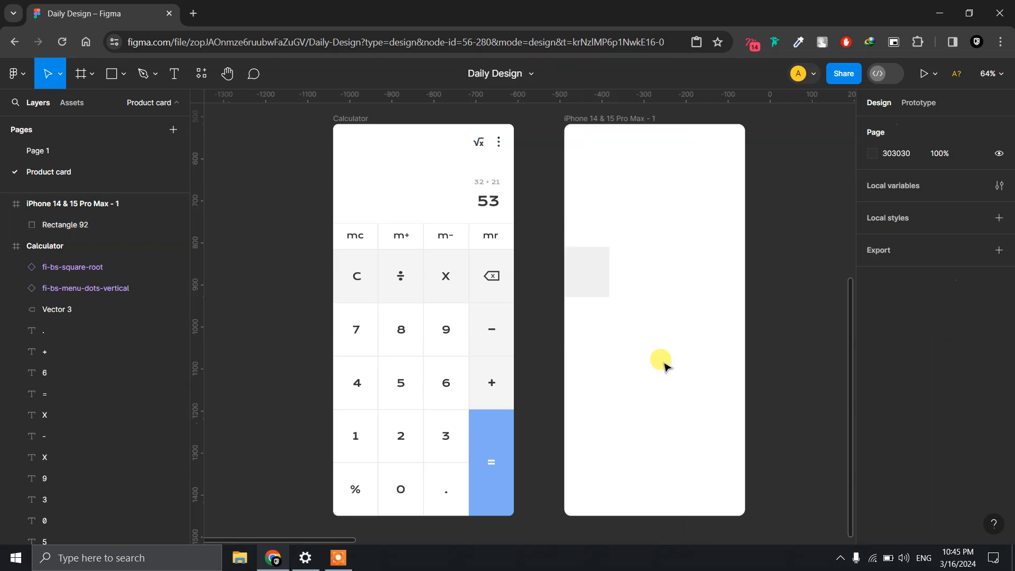
{"action": "scroll", "coordinate": [622, 276], "scroll_direction": "up", "scroll_amount": 2}
{"action": "left_click", "coordinate": [605, 267]}
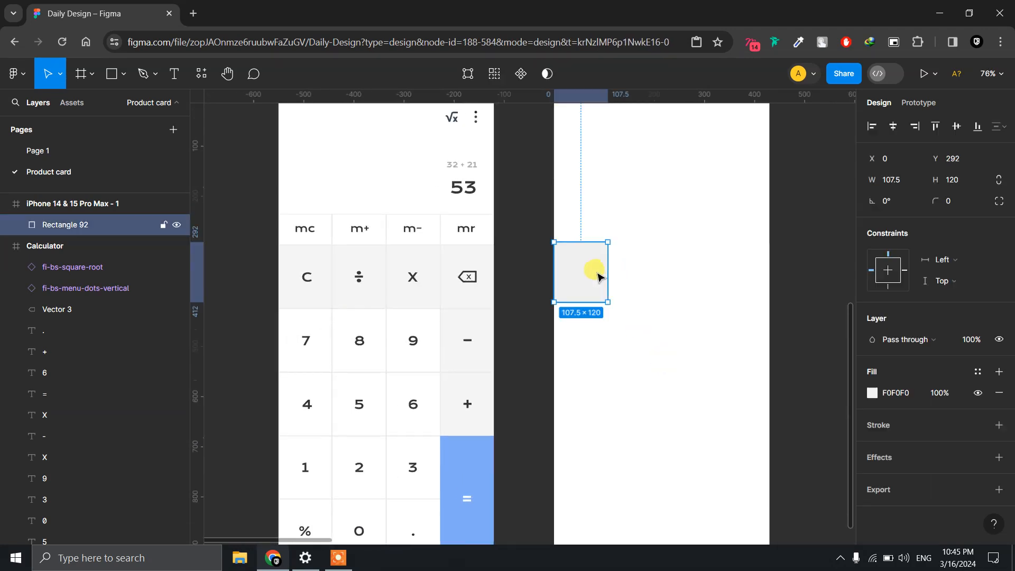
{"action": "left_click", "coordinate": [872, 392]}
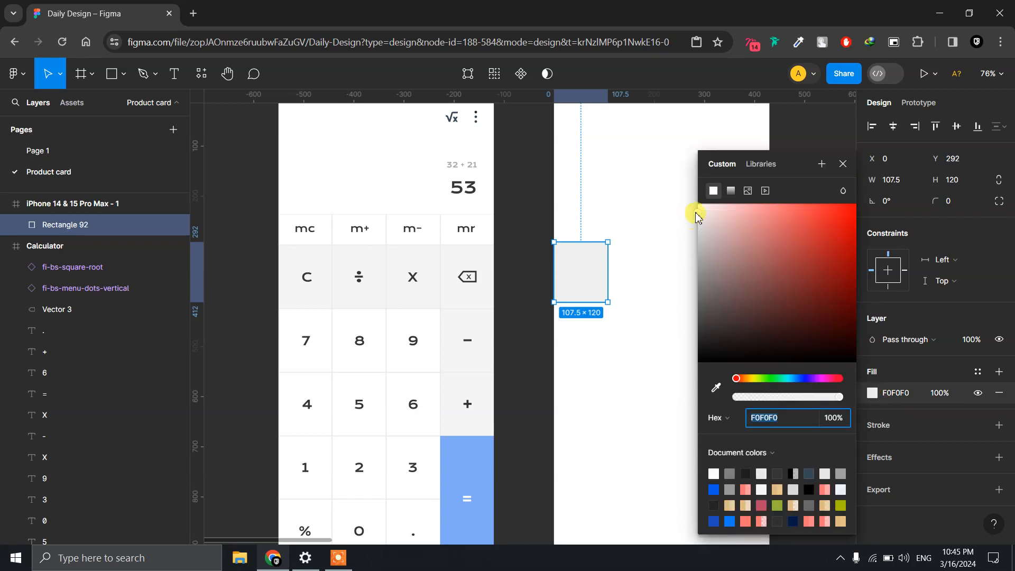
{"action": "left_click", "coordinate": [669, 263]}
Add a stroke to the rectangle with color DADADA, aligned to the outside.
{"action": "left_click", "coordinate": [603, 276]}
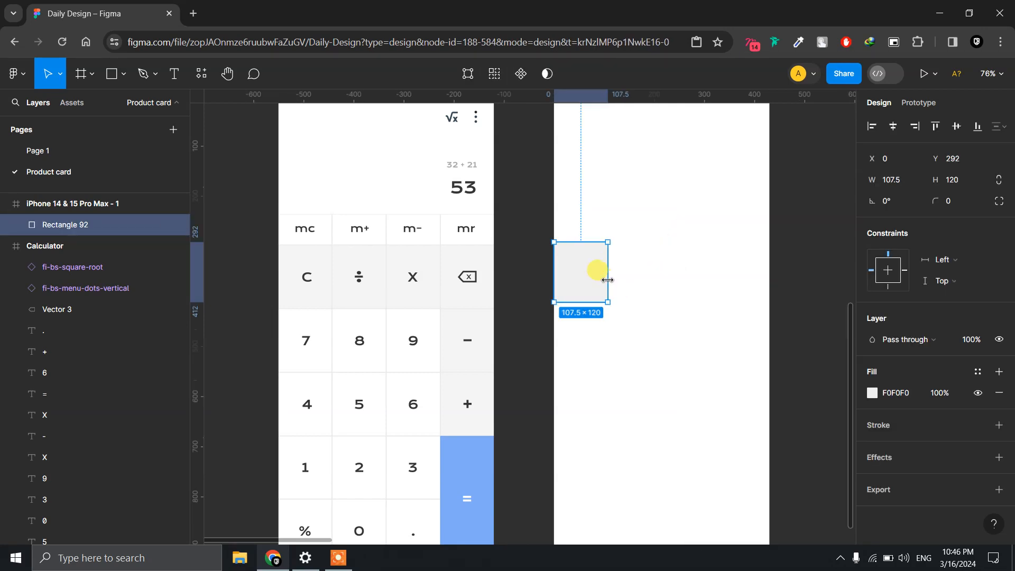
{"action": "left_click", "coordinate": [999, 425]}
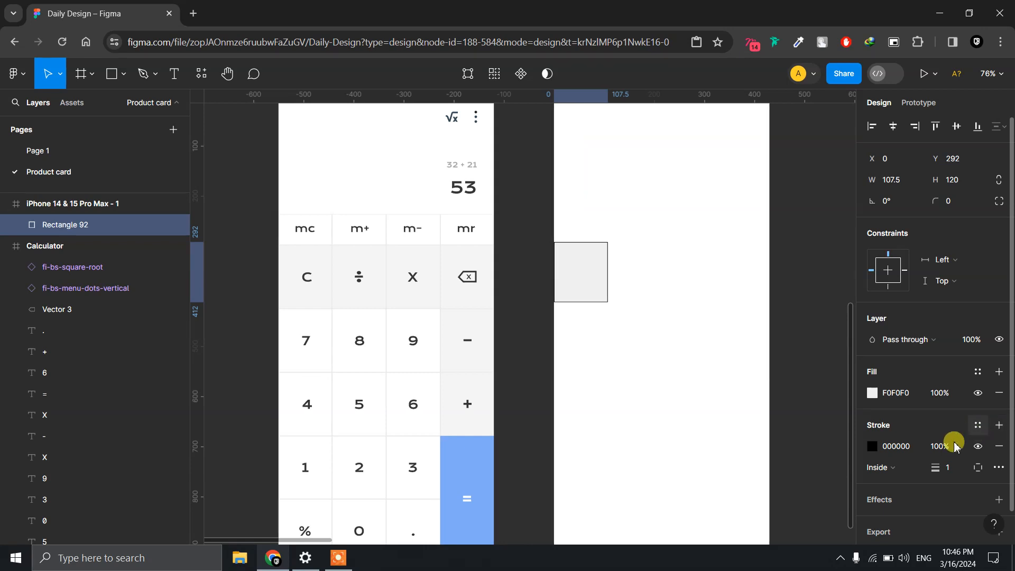
{"action": "left_click", "coordinate": [897, 447]}
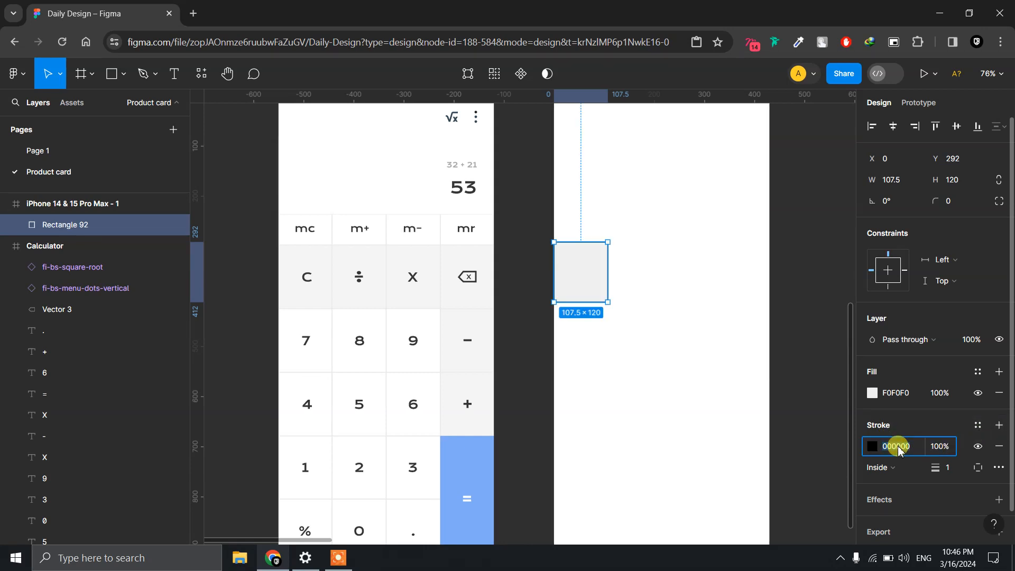
{"action": "type", "text": "DADADA"}
{"action": "key", "text": "Tab"}
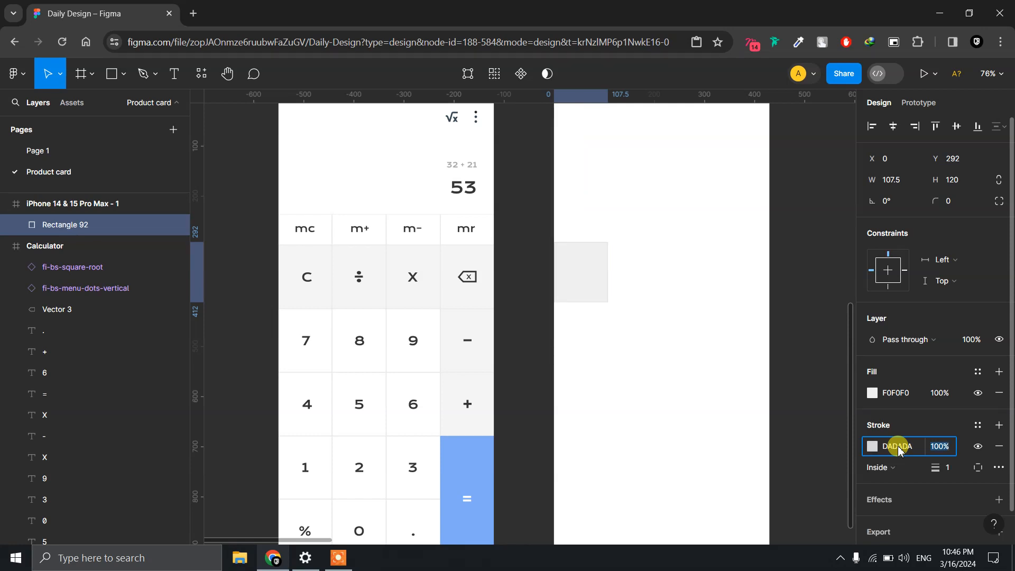
{"action": "left_click", "coordinate": [898, 469]}
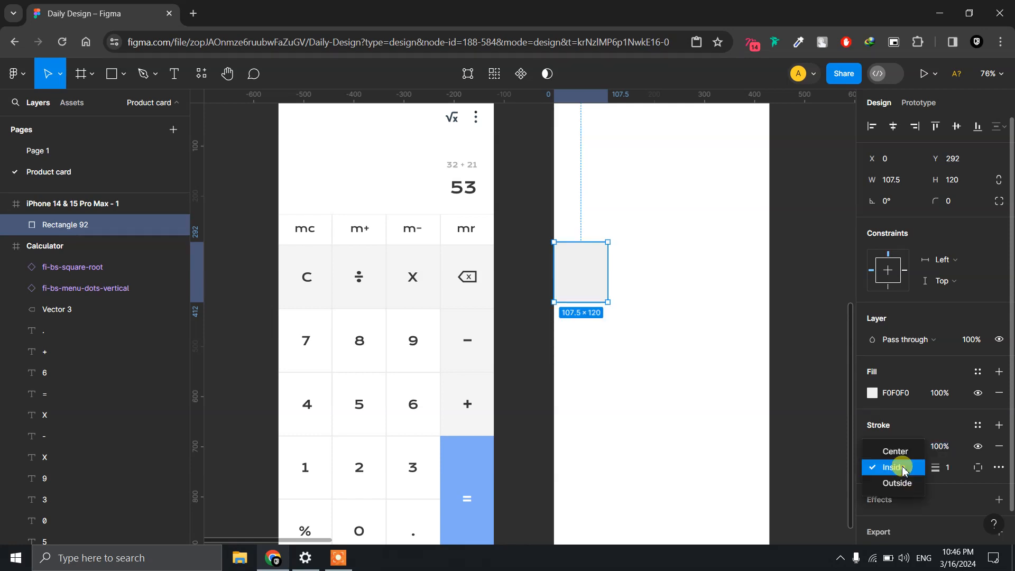
{"action": "left_click", "coordinate": [903, 484]}
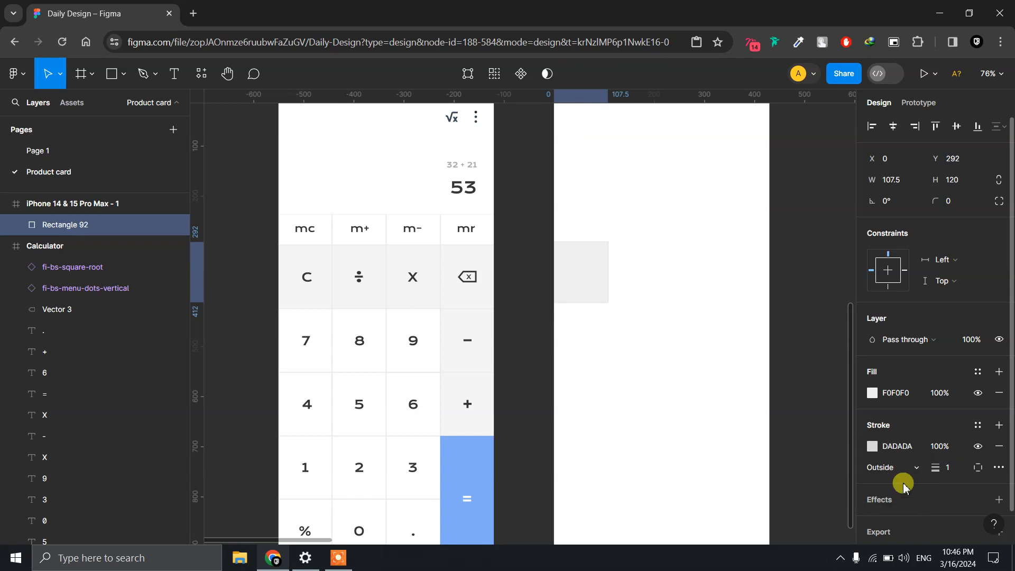
{"action": "left_click", "coordinate": [676, 334]}
Add the text "C" inside the gray rectangle as its key label.
{"action": "scroll", "coordinate": [682, 337], "scroll_direction": "up", "scroll_amount": 2}
{"action": "scroll", "coordinate": [682, 337], "scroll_direction": "up", "scroll_amount": 1}
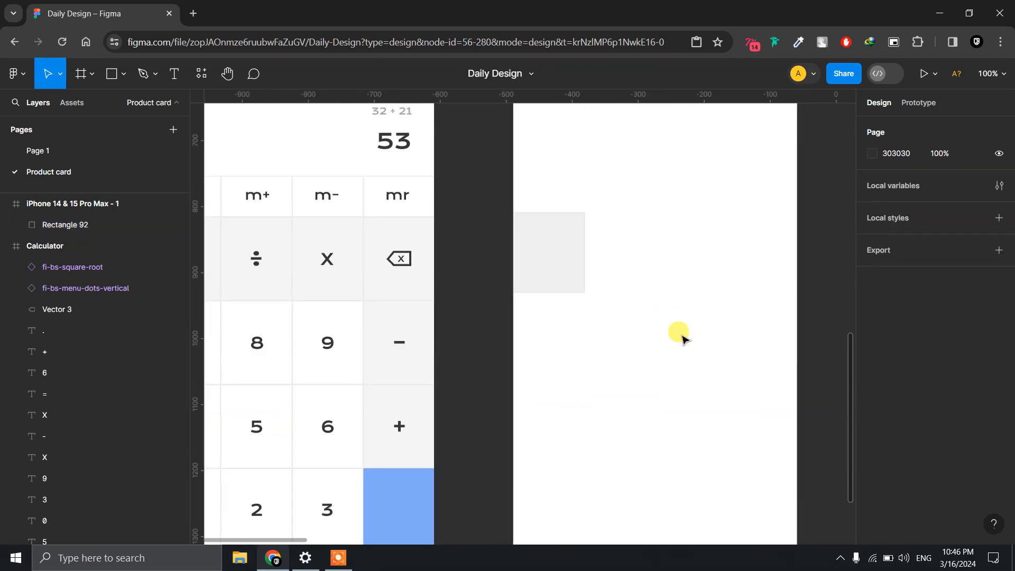
{"action": "left_click_drag", "start_coordinate": [676, 328], "coordinate": [742, 332]}
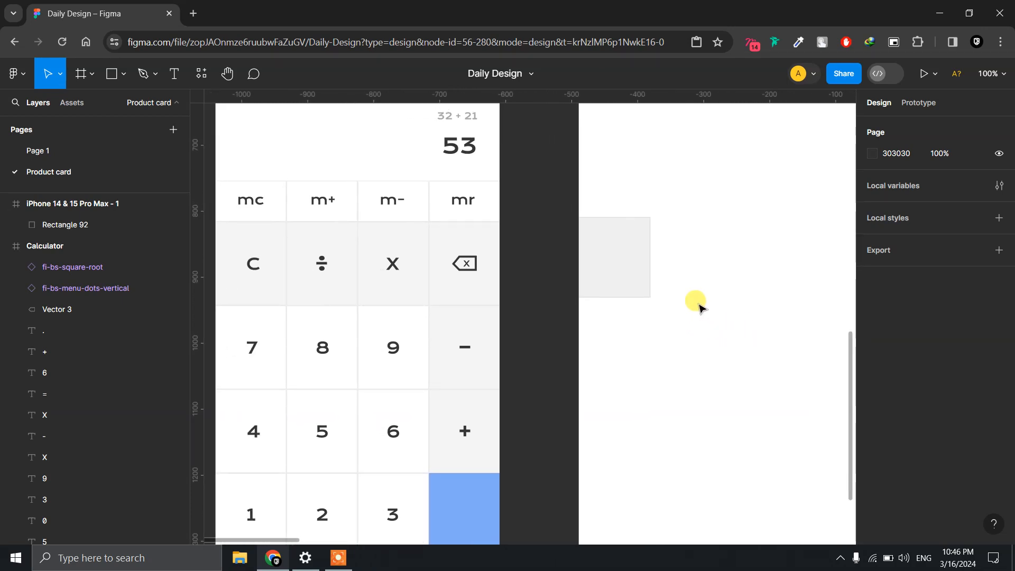
{"action": "key", "text": "t"}
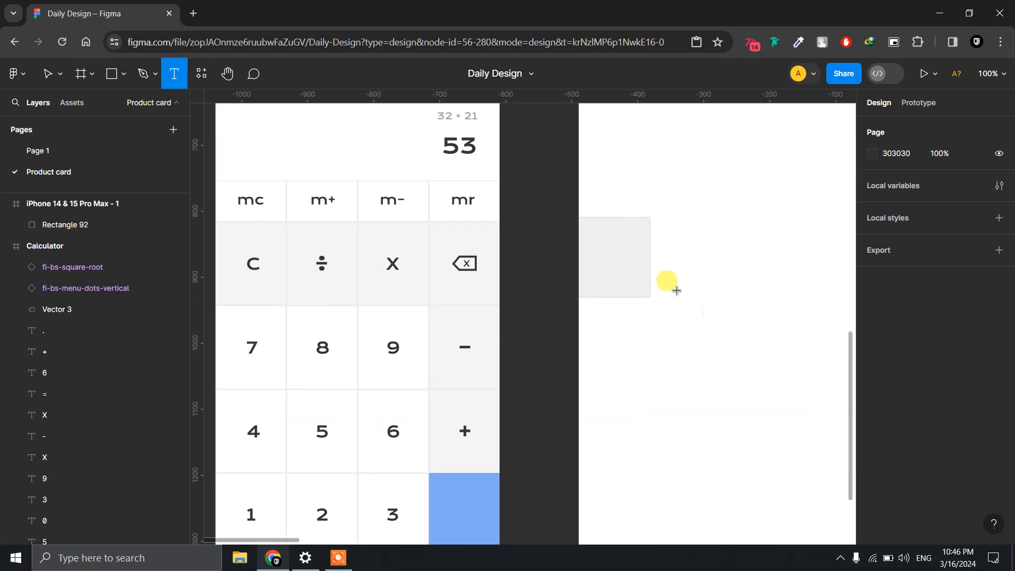
{"action": "left_click", "coordinate": [617, 260]}
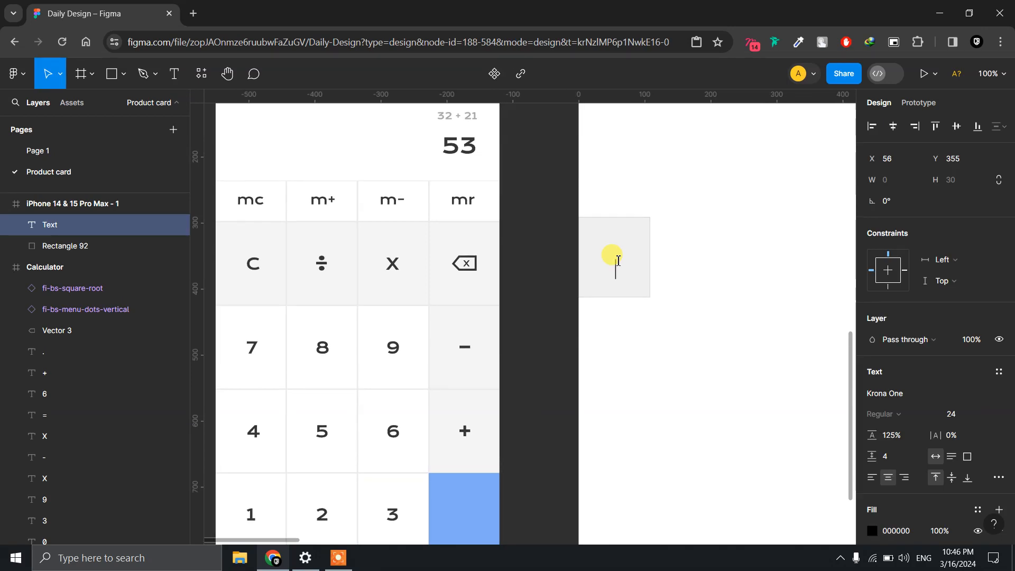
{"action": "type", "text": "C"}
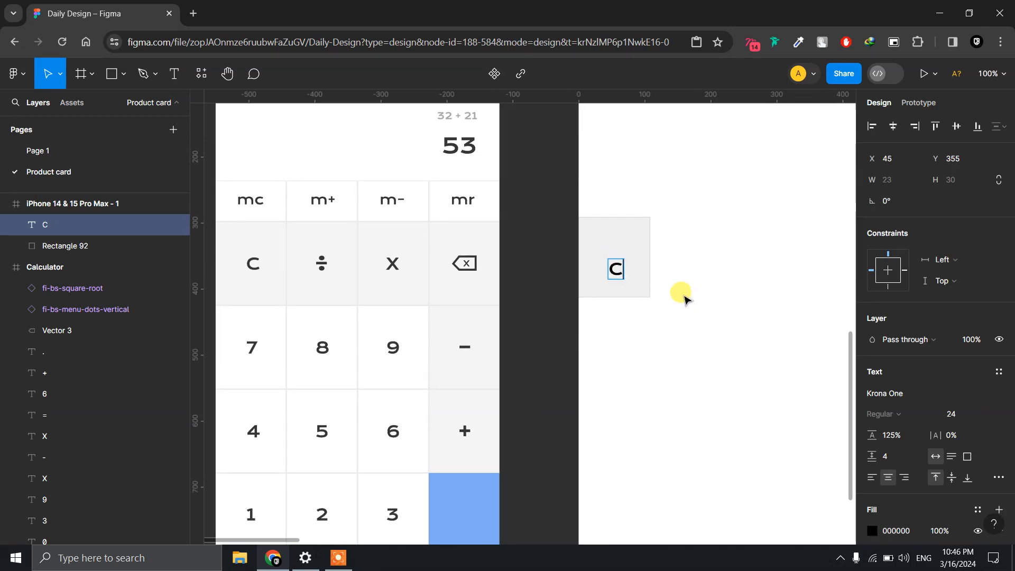
{"action": "key", "text": "Escape"}
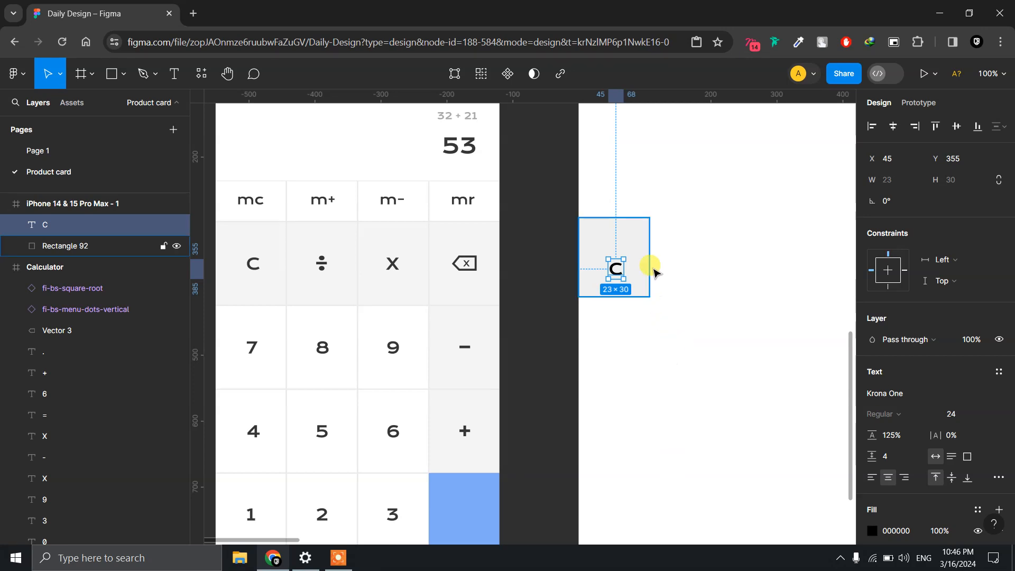
Center the "C" label horizontally and vertically on the gray key rectangle.
{"action": "left_click_drag", "start_coordinate": [652, 319], "coordinate": [601, 175]}
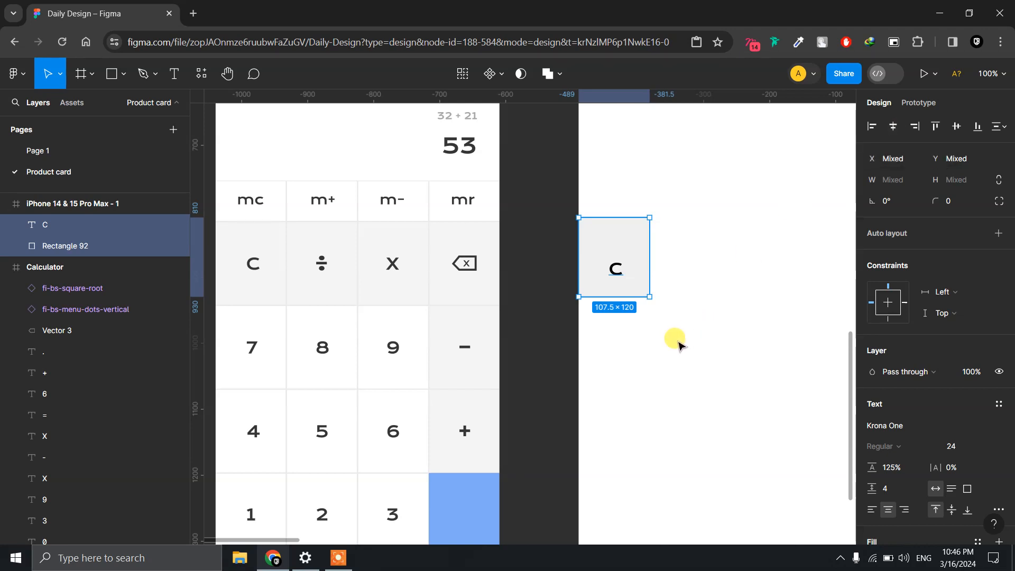
{"action": "left_click", "coordinate": [708, 326]}
{"action": "left_click_drag", "start_coordinate": [708, 353], "coordinate": [553, 174]}
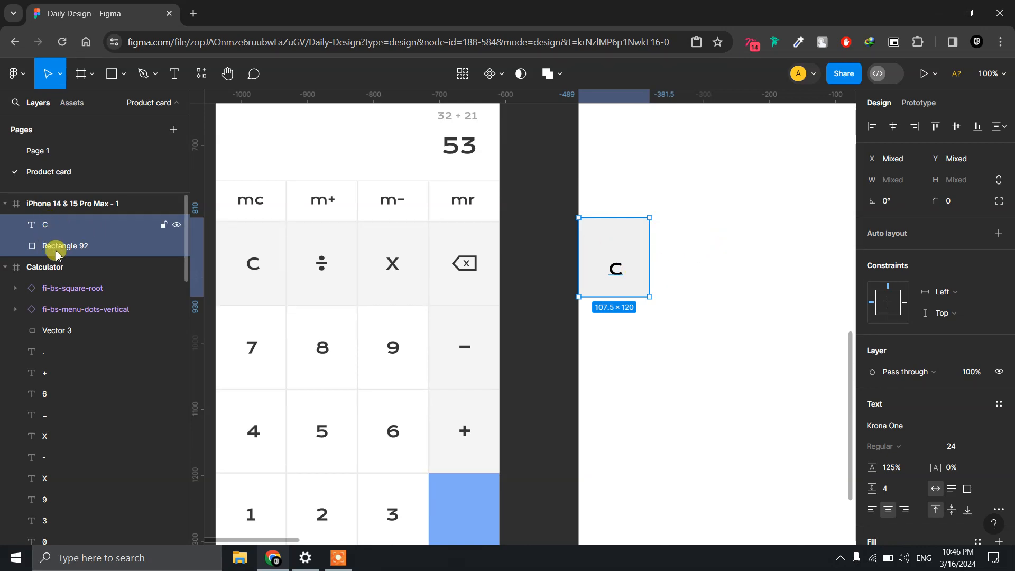
{"action": "left_click", "coordinate": [896, 125]}
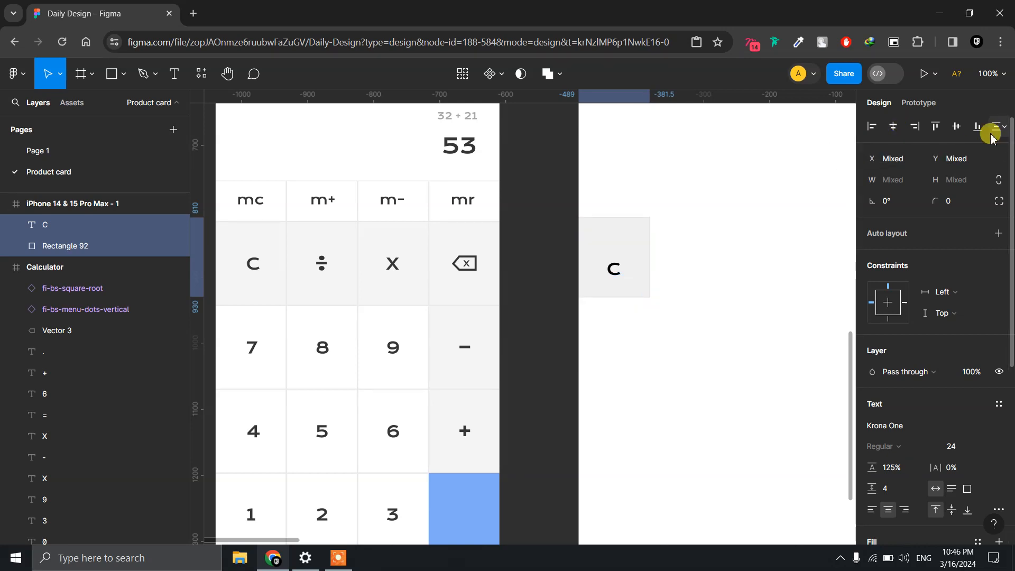
{"action": "left_click", "coordinate": [958, 127]}
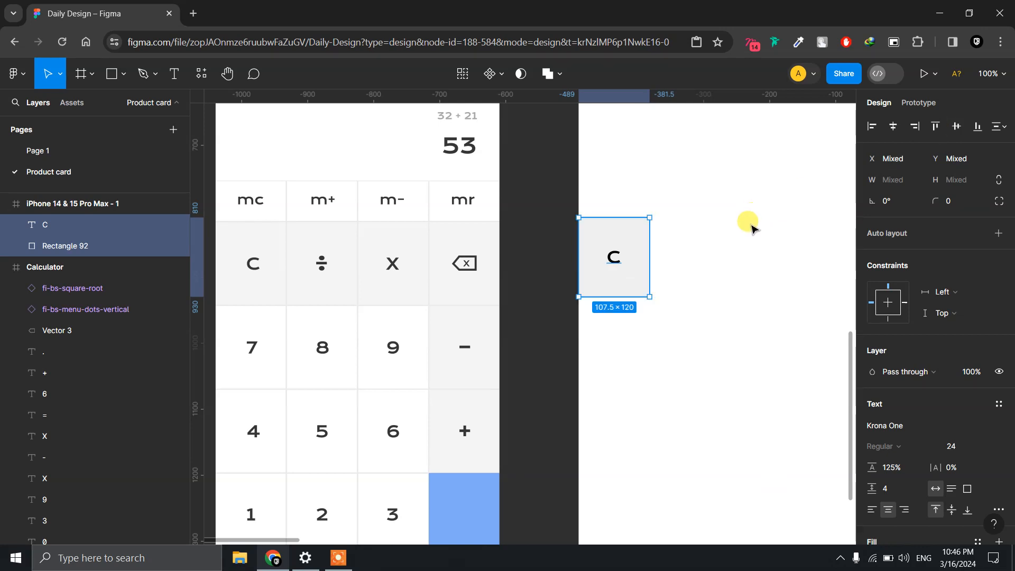
{"action": "left_click", "coordinate": [719, 259]}
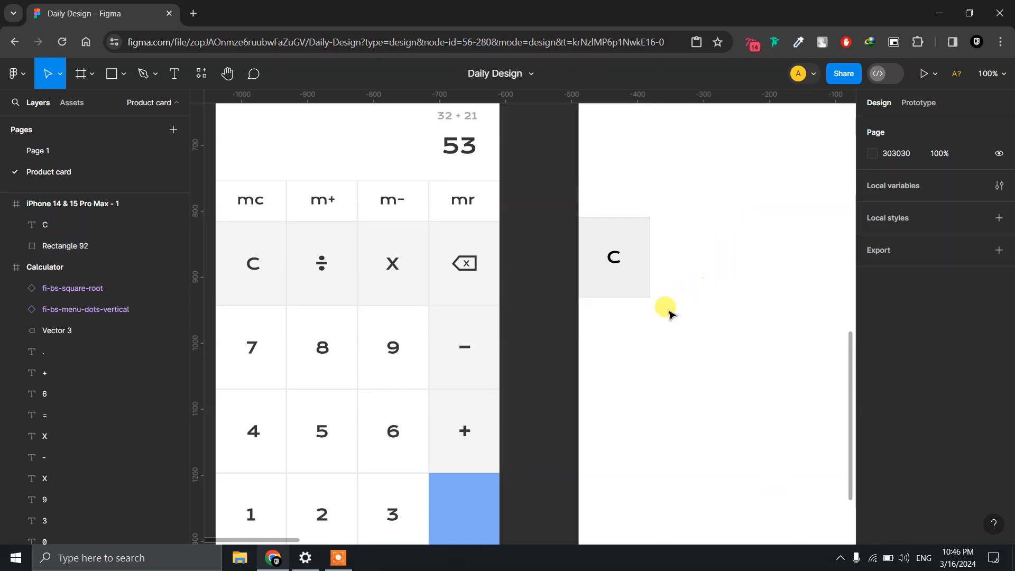
Combine the "C" label and its gray rectangle into one auto layout frame.
{"action": "left_click_drag", "start_coordinate": [666, 316], "coordinate": [639, 294]}
{"action": "left_click", "coordinate": [614, 256]}
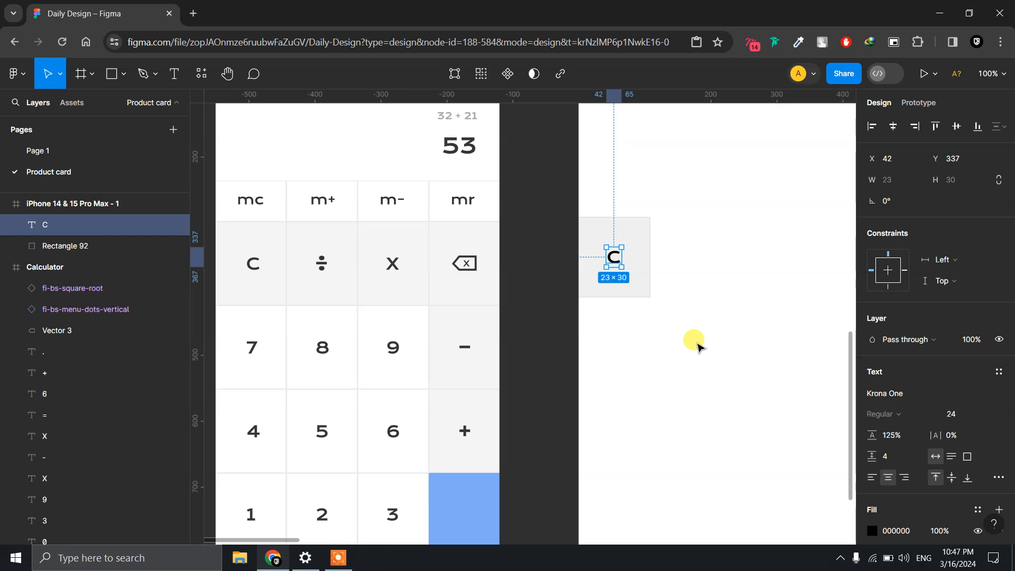
{"action": "left_click_drag", "start_coordinate": [674, 341], "coordinate": [590, 200]}
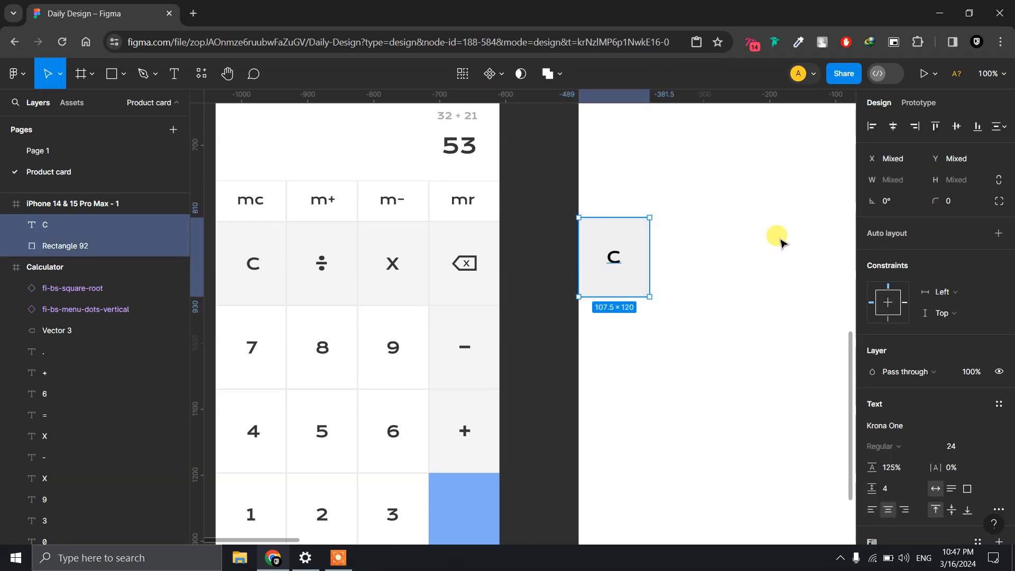
{"action": "left_click", "coordinate": [1000, 233]}
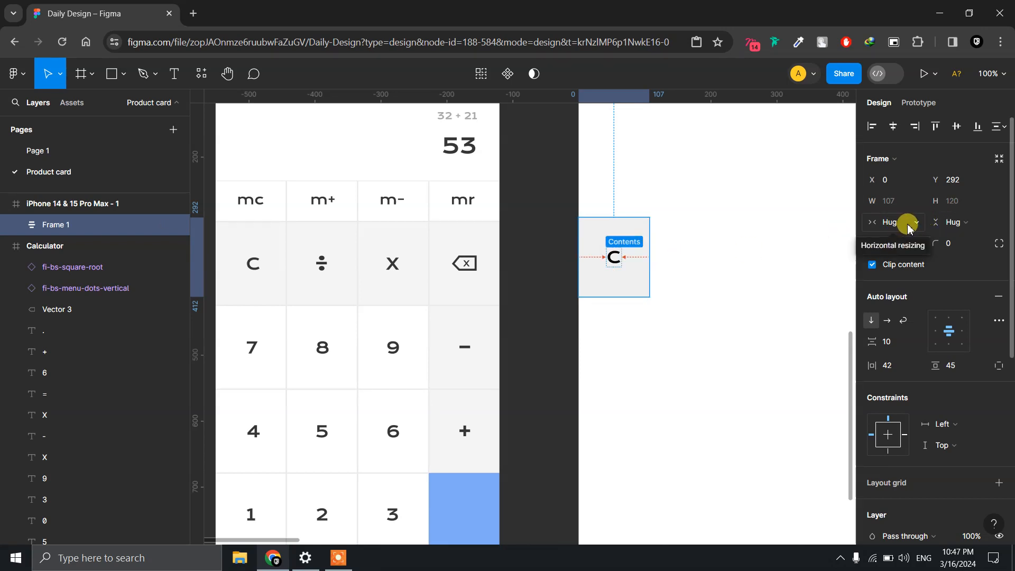
Test the key frame's hug-contents resizing by changing its label to 1234 and shortening it to 1.
{"action": "double_click", "coordinate": [612, 259]}
{"action": "double_click", "coordinate": [604, 256]}
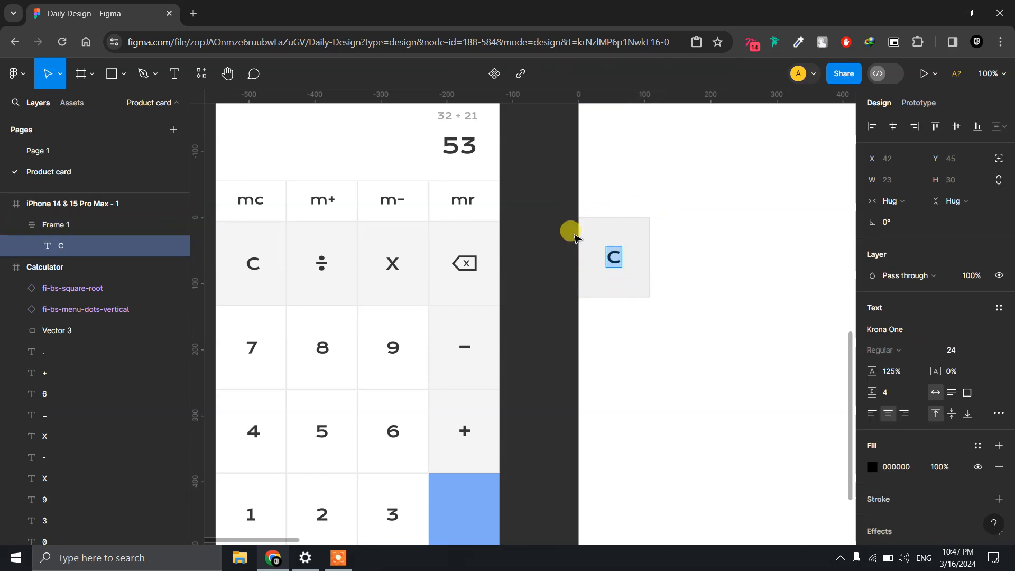
{"action": "type", "text": "1234"}
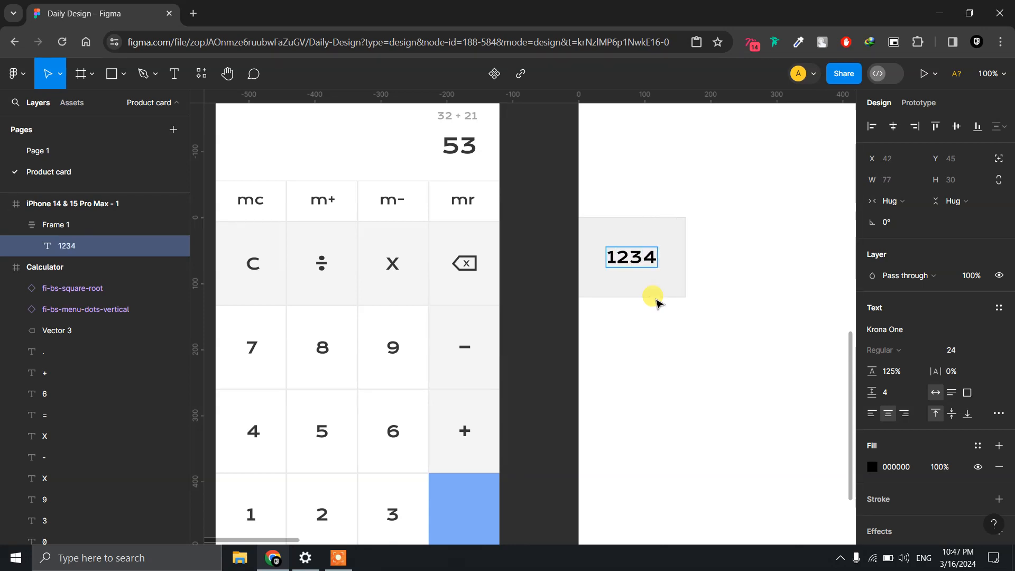
{"action": "key", "text": "BackSpace"}
{"action": "key", "text": "BackSpace"}
{"action": "key", "text": "BackSpace"}
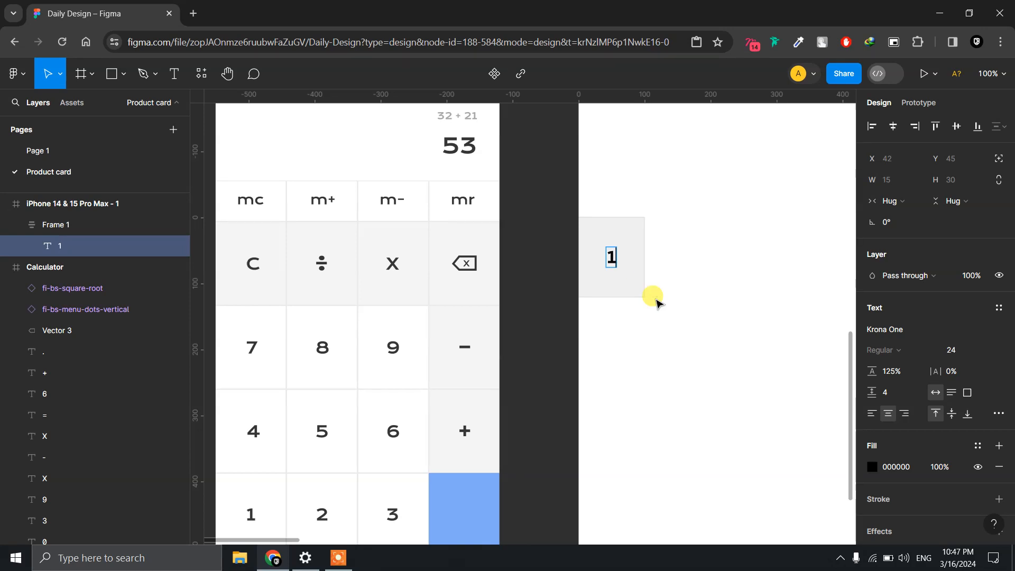
{"action": "key", "text": "Escape"}
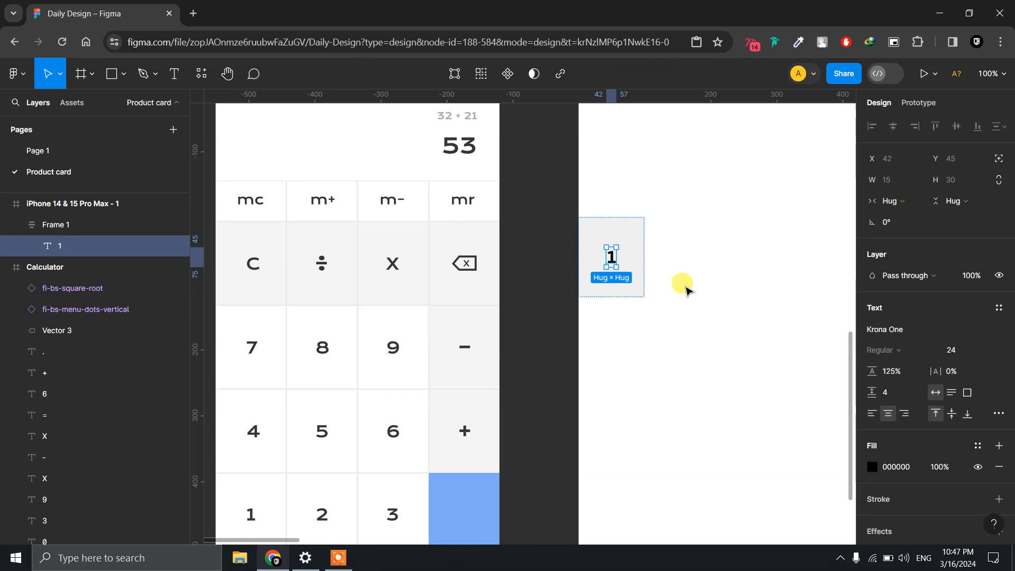
{"action": "key", "text": "Escape"}
Change the key frame's horizontal resizing from hugging its contents to Fixed width.
{"action": "left_click", "coordinate": [640, 232]}
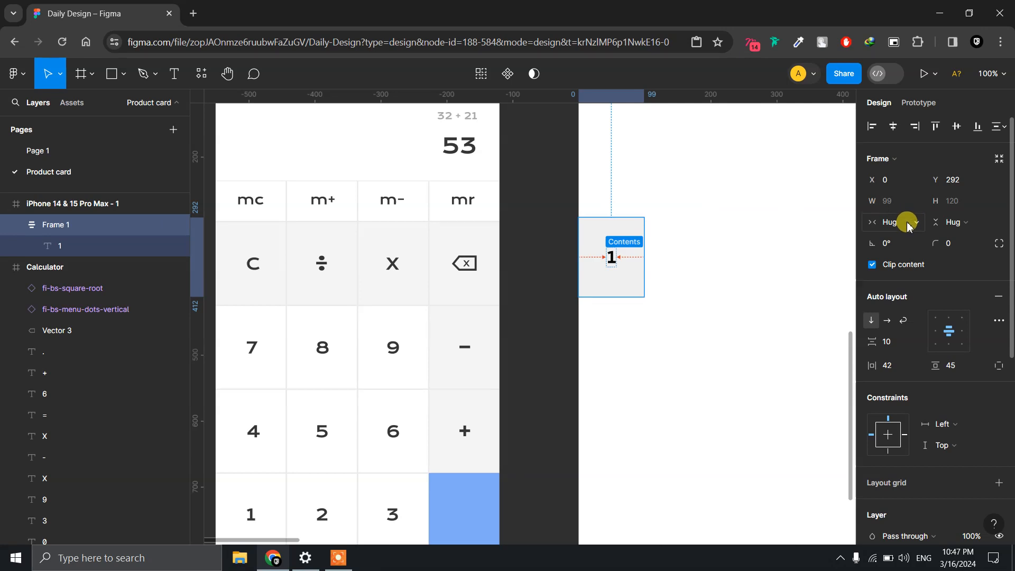
{"action": "left_click", "coordinate": [913, 224]}
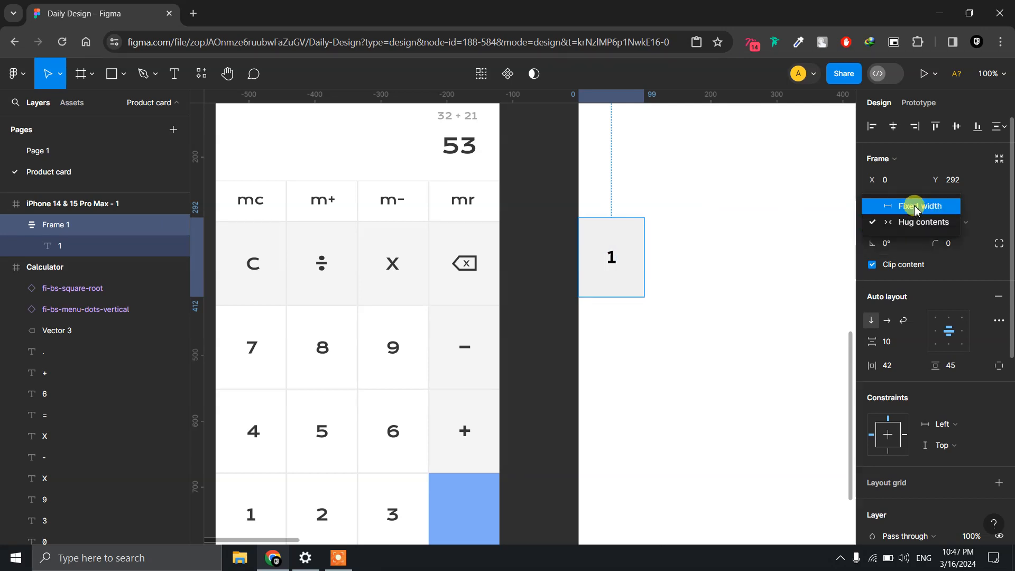
{"action": "left_click", "coordinate": [916, 209]}
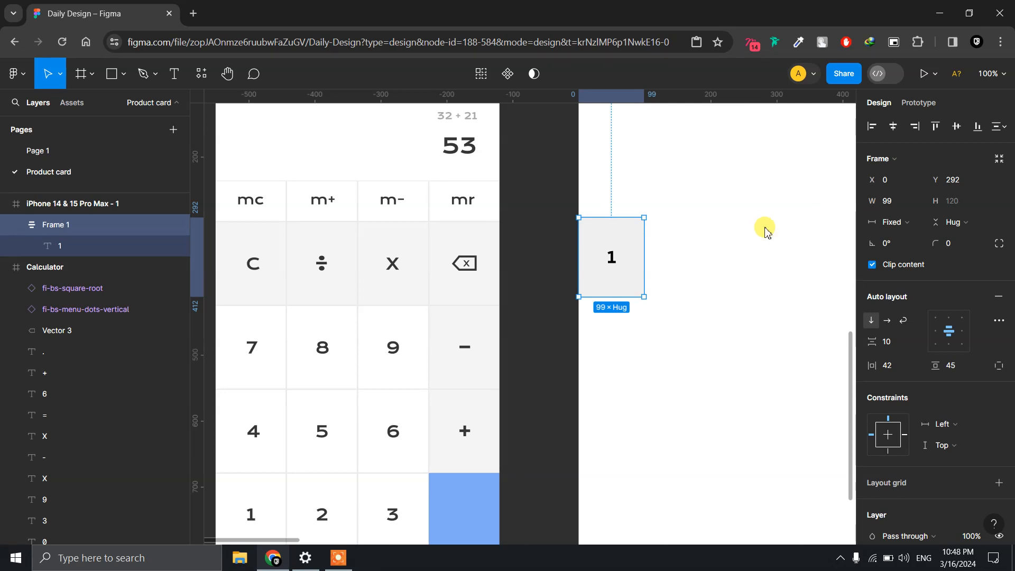
{"action": "left_click", "coordinate": [767, 232]}
Test the fixed-width key with the label 1234, and set the label back to "C".
{"action": "double_click", "coordinate": [611, 257]}
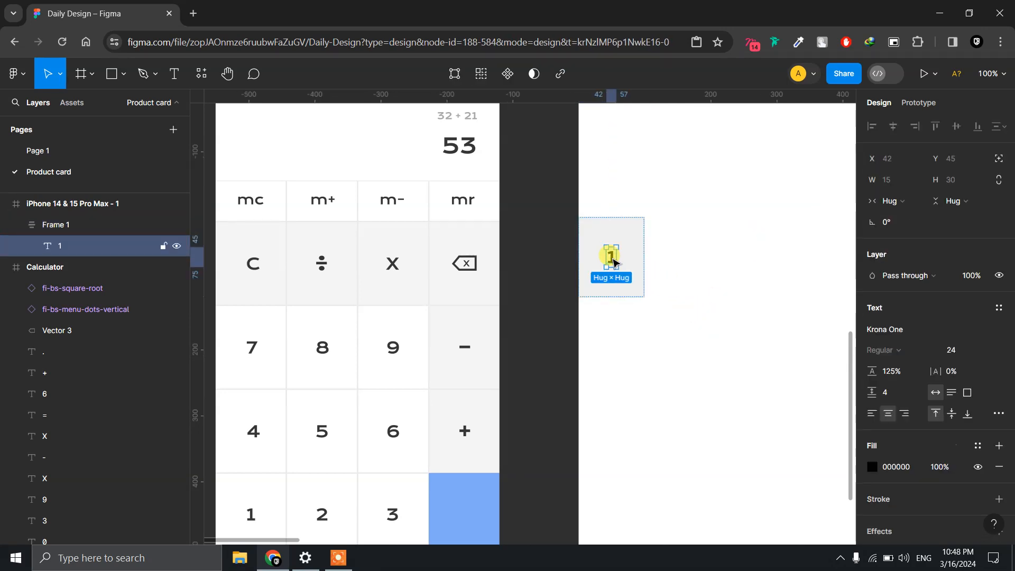
{"action": "double_click", "coordinate": [612, 259]}
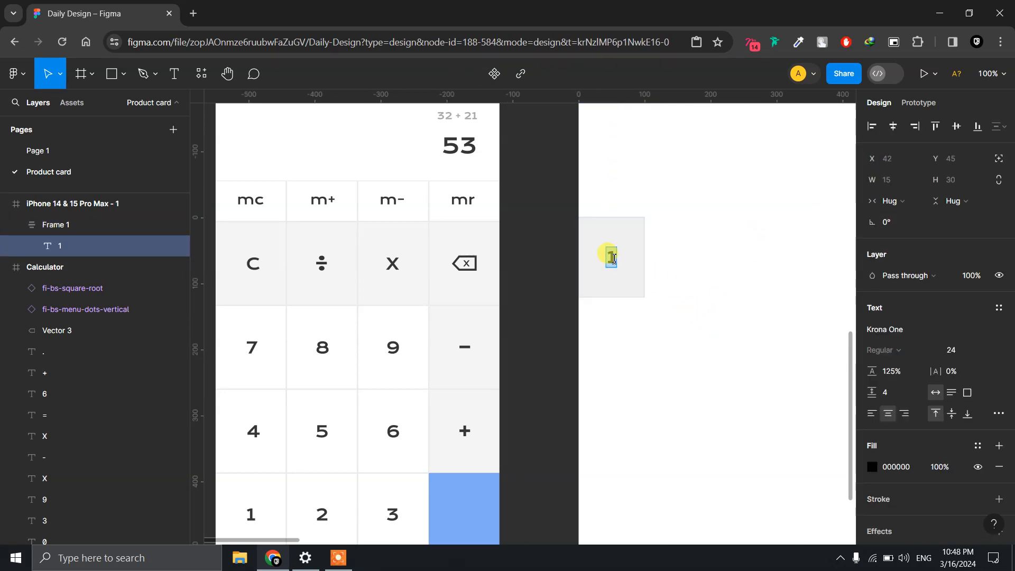
{"action": "type", "text": "1234"}
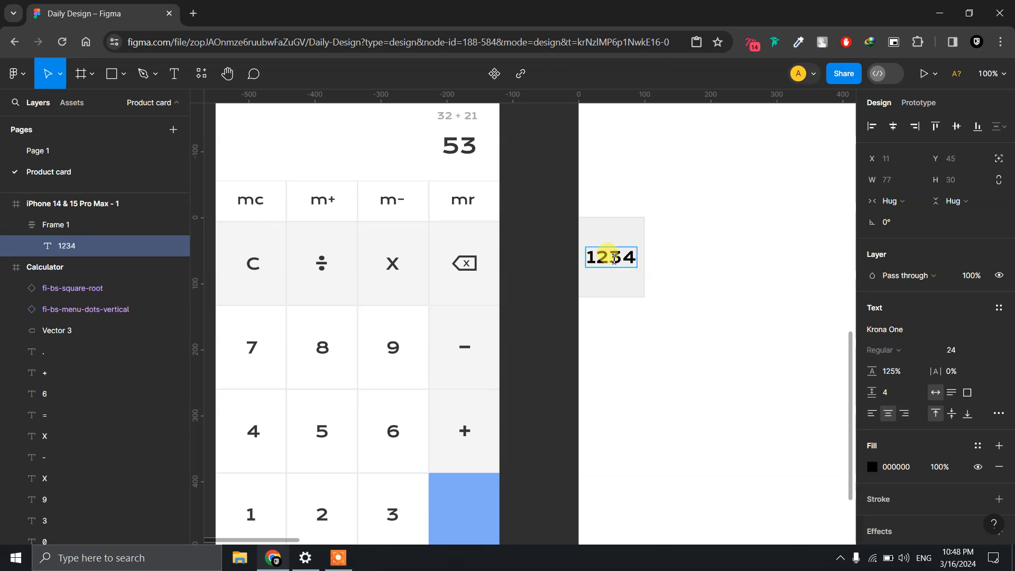
{"action": "key", "text": "BackSpace"}
{"action": "key", "text": "BackSpace"}
{"action": "key", "text": "BackSpace"}
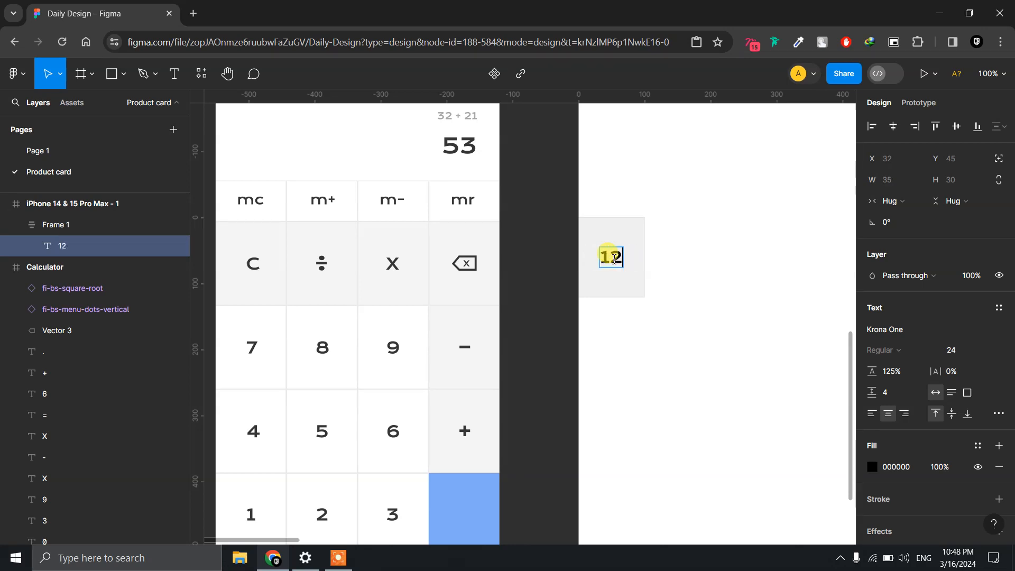
{"action": "key", "text": "BackSpace"}
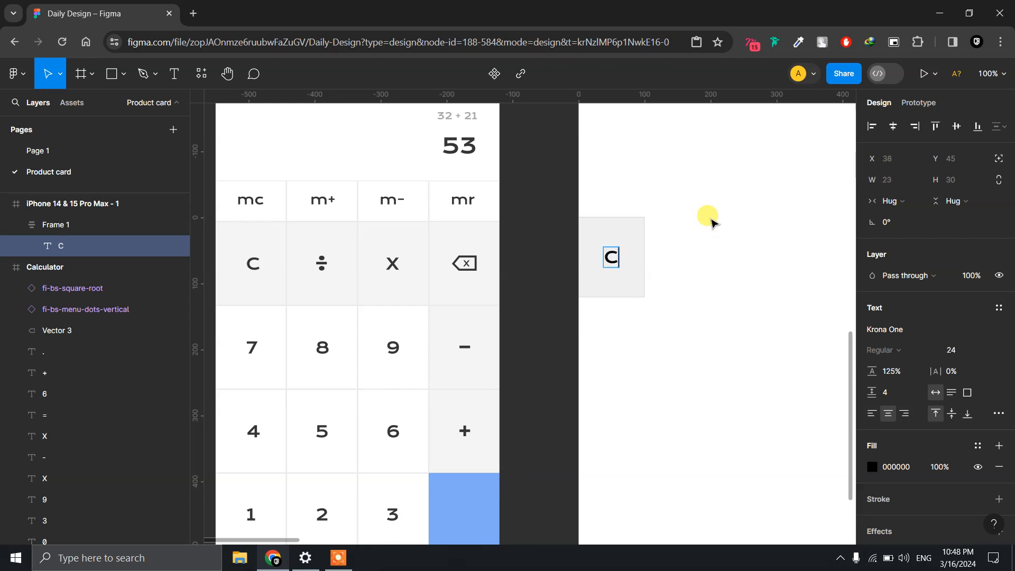
{"action": "key", "text": "Escape"}
{"action": "key", "text": "Escape"}
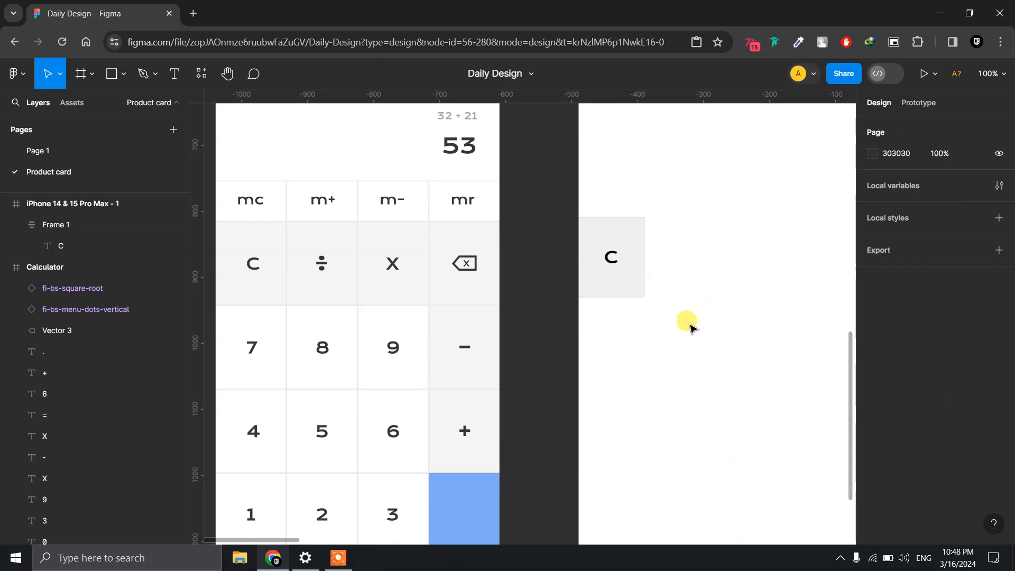
Duplicate the C key and place the copy flush against the original's right edge.
{"action": "left_click", "coordinate": [612, 255]}
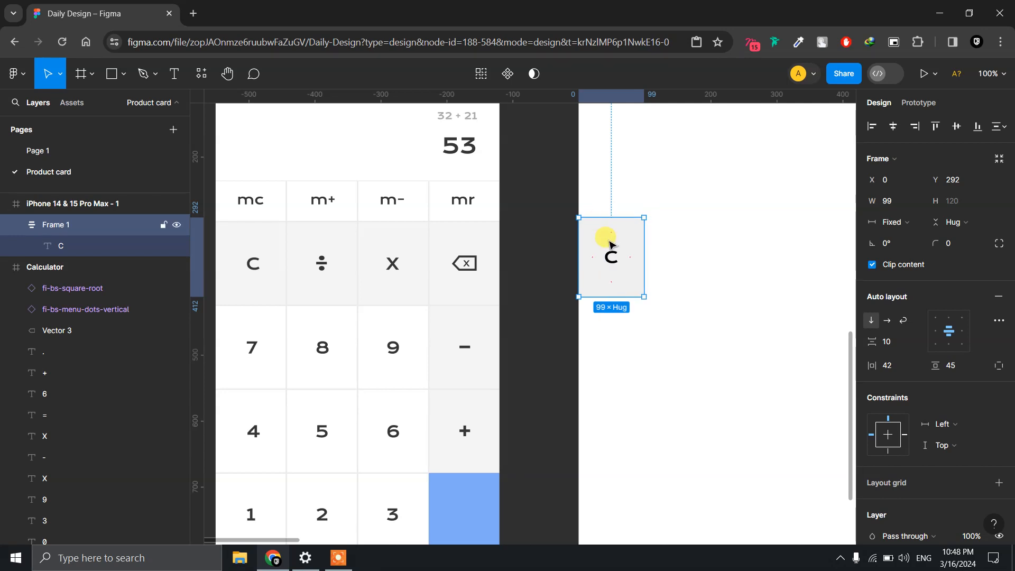
{"action": "left_click_drag", "start_coordinate": [612, 246], "coordinate": [678, 248]}
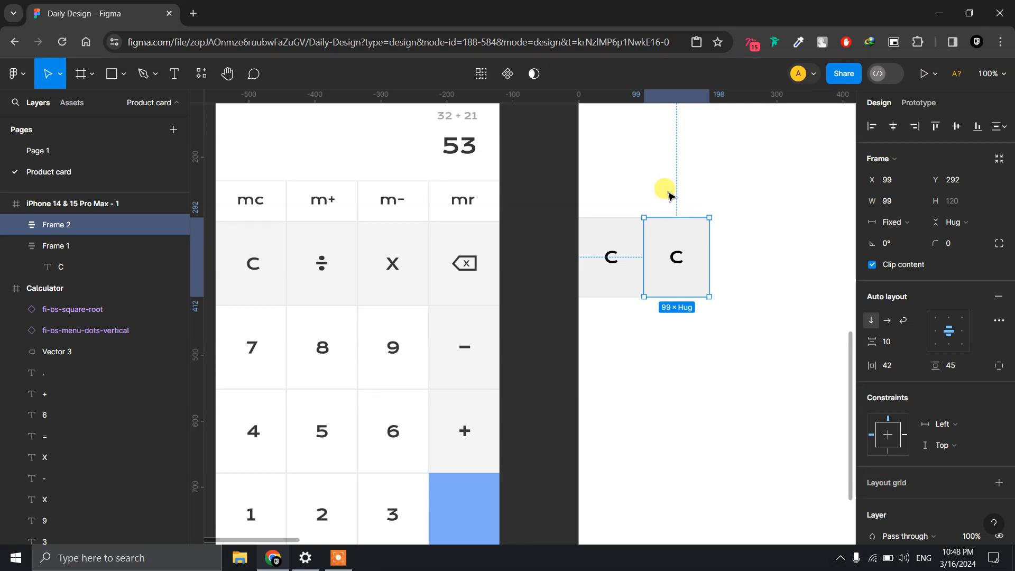
{"action": "left_click", "coordinate": [783, 237]}
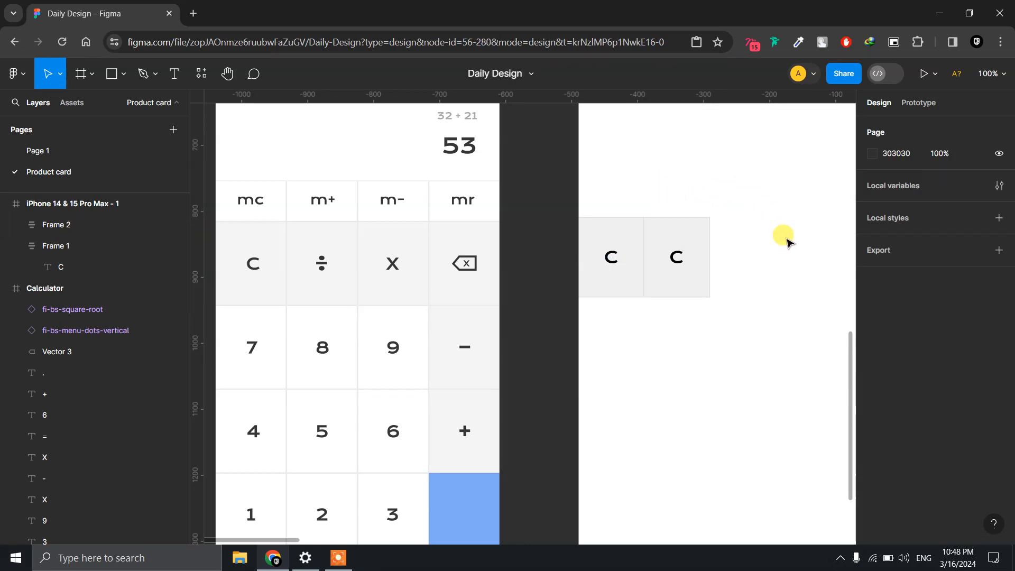
Wrap the two C keys together in a horizontal auto layout row.
{"action": "scroll", "coordinate": [787, 242], "scroll_direction": "right", "scroll_amount": 3}
{"action": "left_click_drag", "start_coordinate": [651, 338], "coordinate": [513, 226]}
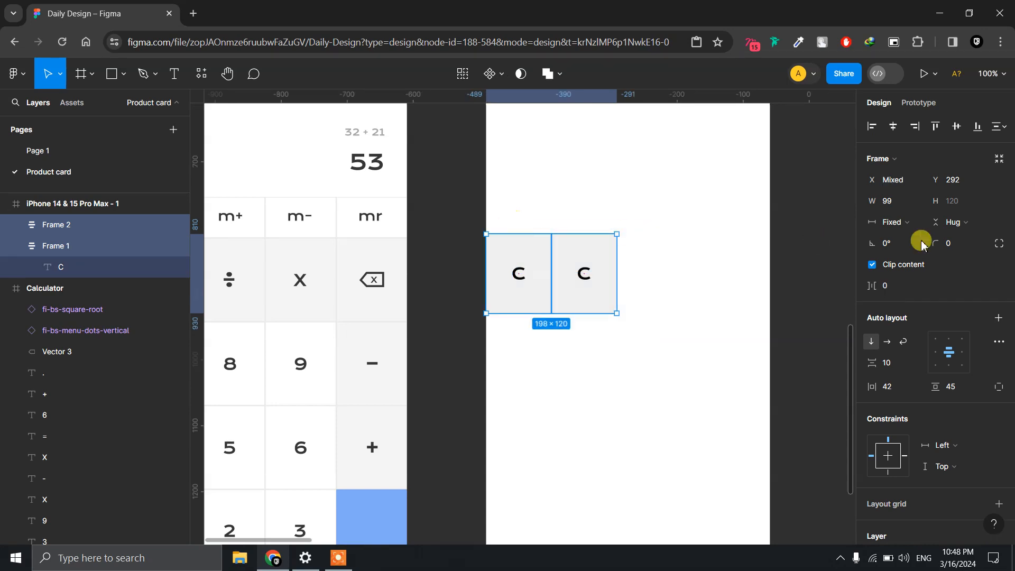
{"action": "left_click", "coordinate": [999, 319]}
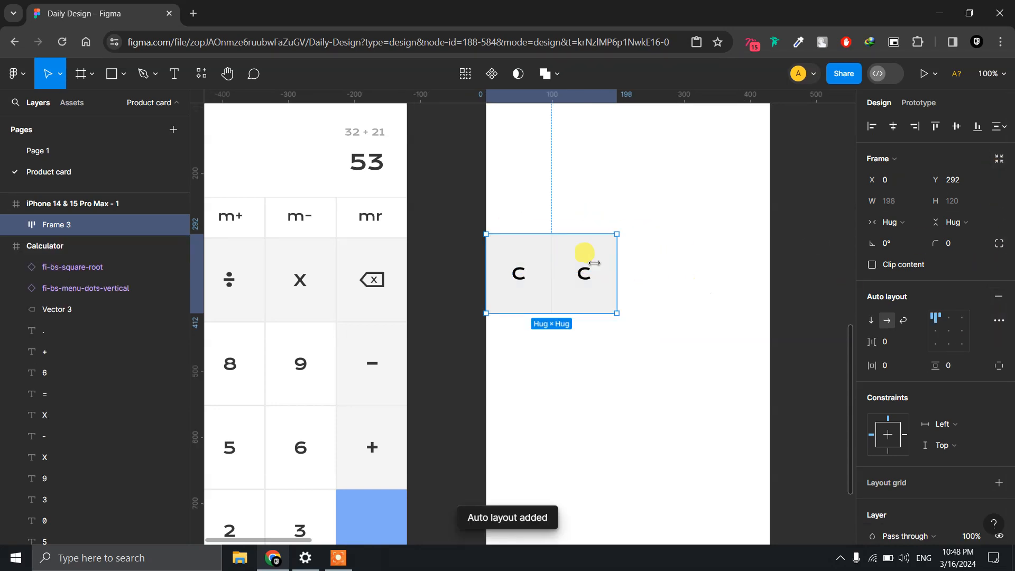
Duplicate the second key twice inside the auto layout row to make four keys.
{"action": "double_click", "coordinate": [594, 266]}
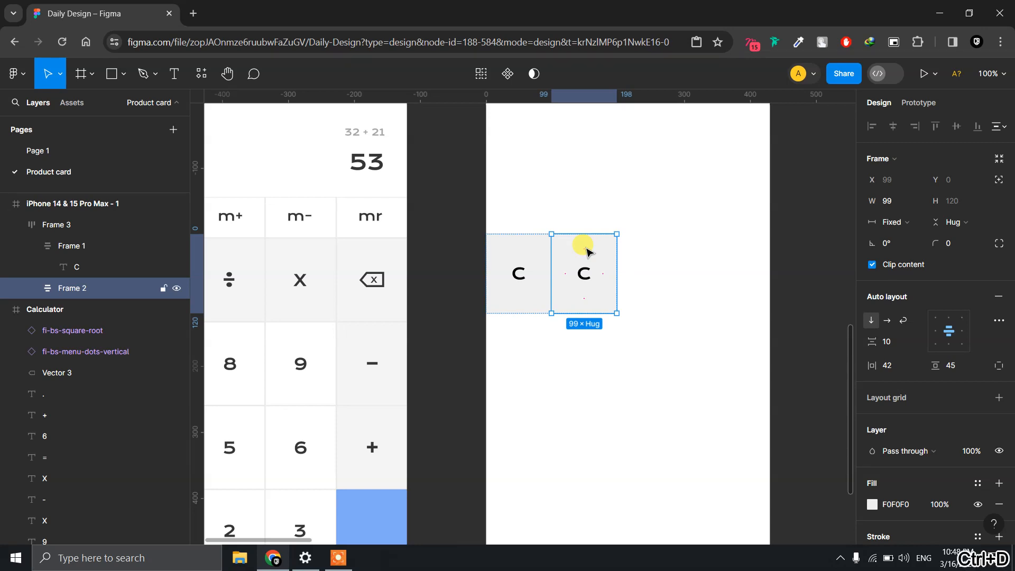
{"action": "key", "text": "ctrl+d"}
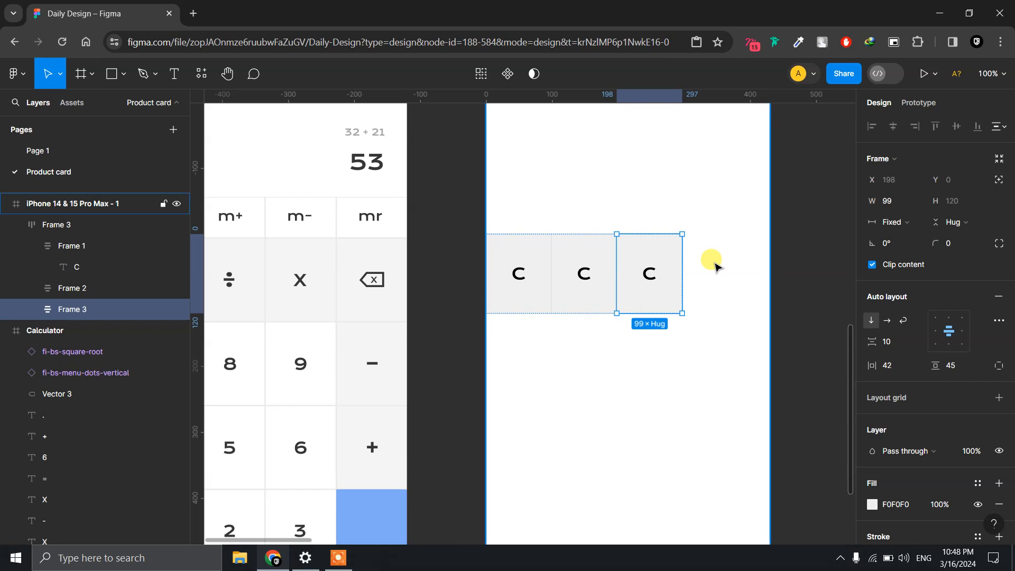
{"action": "key", "text": "ctrl+d"}
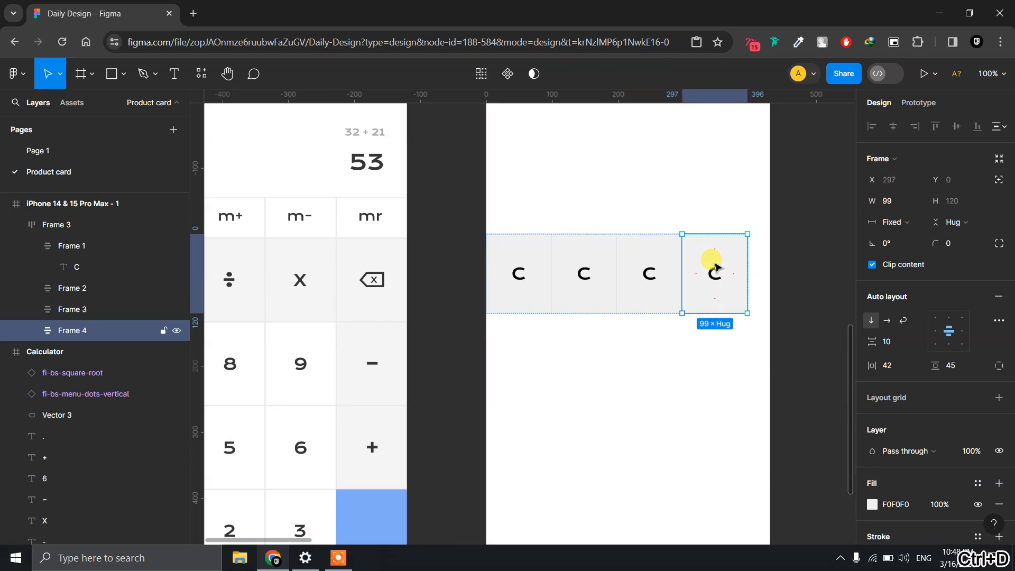
{"action": "left_click", "coordinate": [744, 203]}
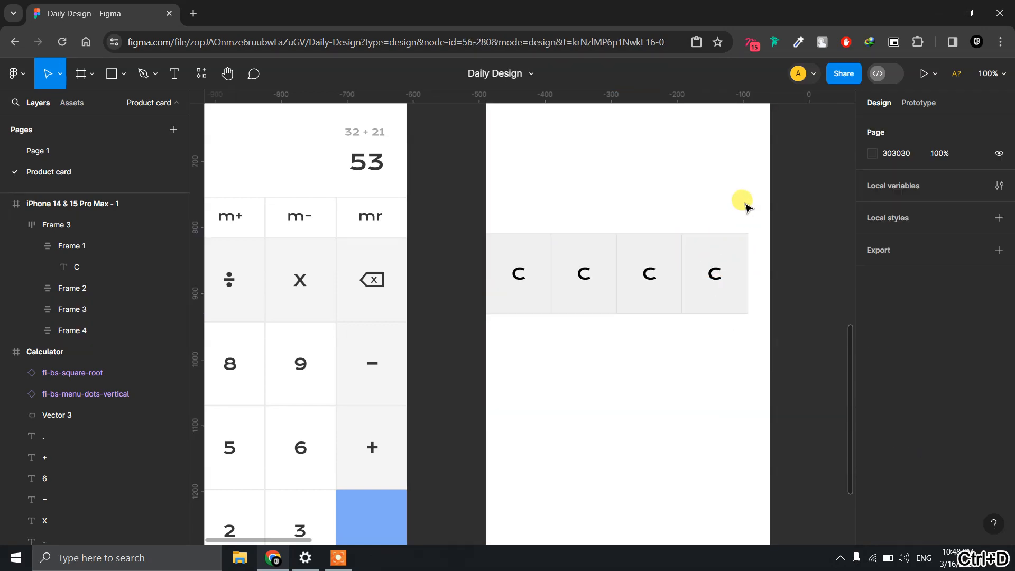
Set the width of all four keys in the row to a quarter of the frame's width (430/4).
{"action": "left_click", "coordinate": [609, 267]}
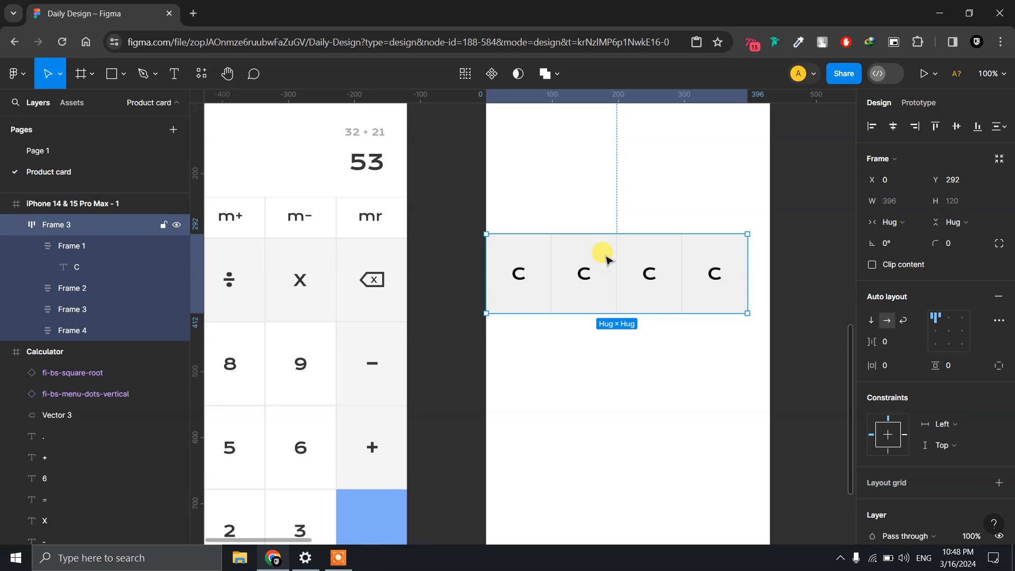
{"action": "double_click", "coordinate": [534, 258]}
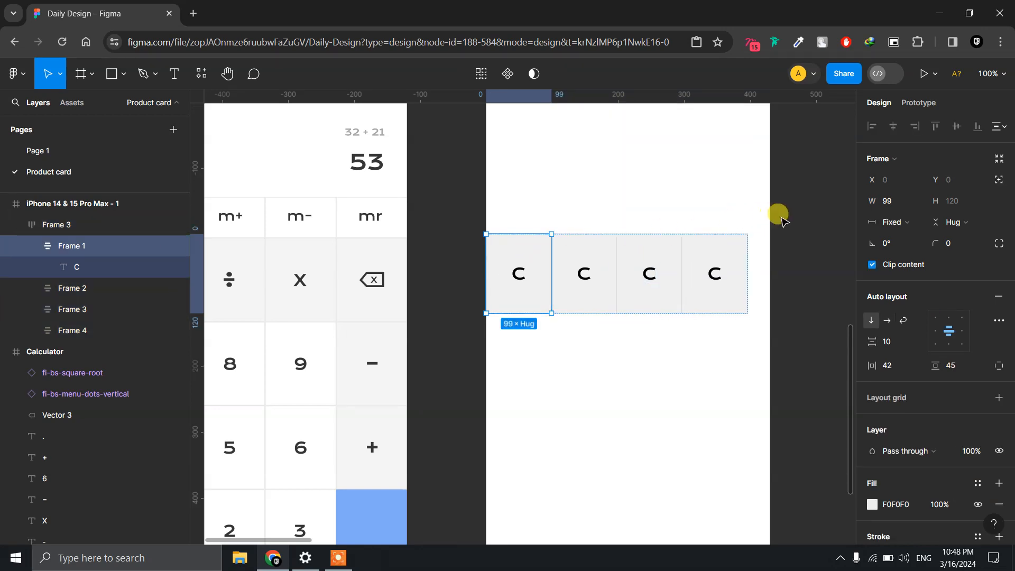
{"action": "left_click", "coordinate": [594, 265], "text": "shift"}
{"action": "left_click", "coordinate": [669, 249], "text": "shift"}
{"action": "left_click", "coordinate": [728, 240], "text": "shift"}
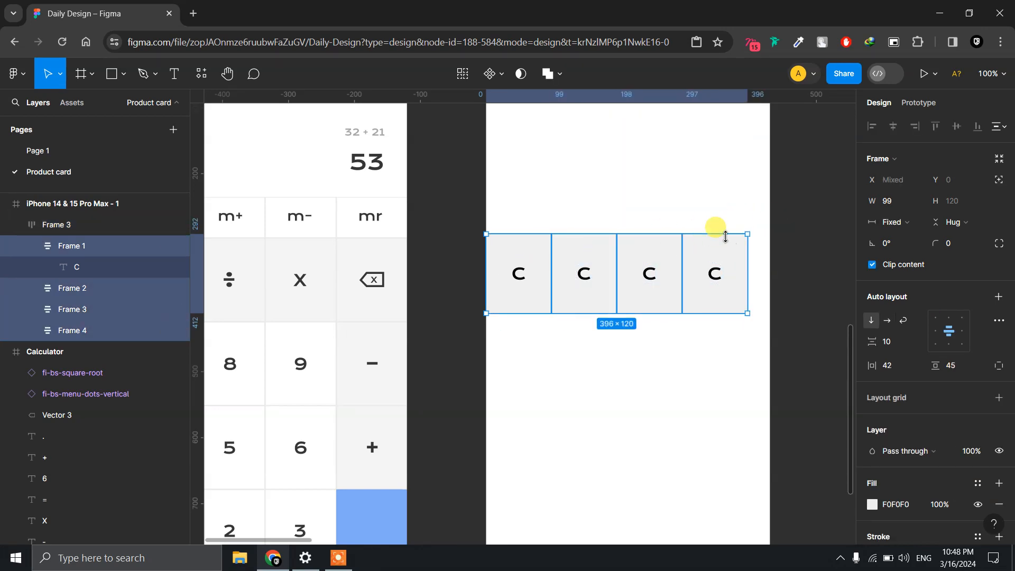
{"action": "left_click", "coordinate": [899, 202]}
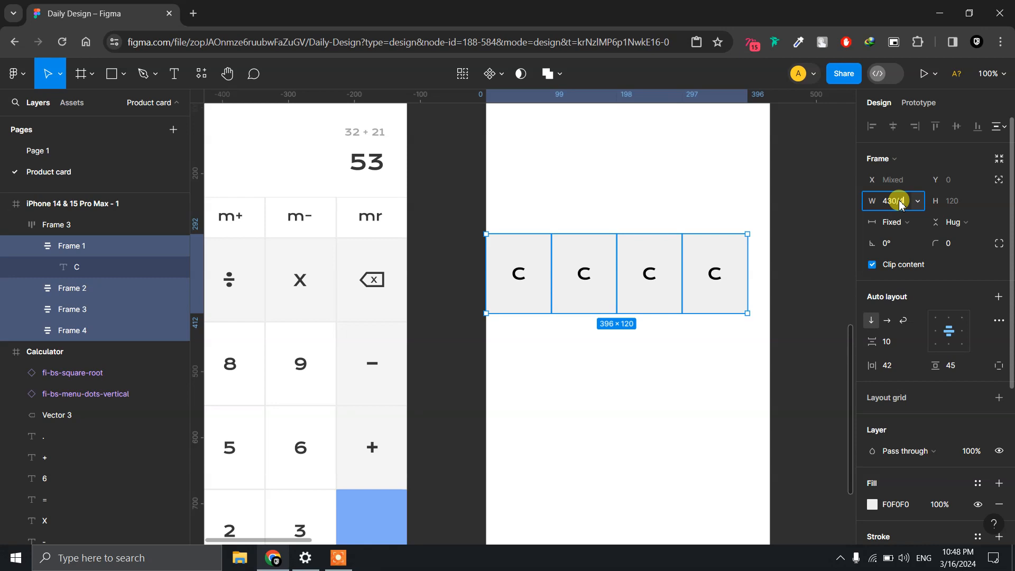
{"action": "type", "text": "430/4"}
{"action": "key", "text": "Return"}
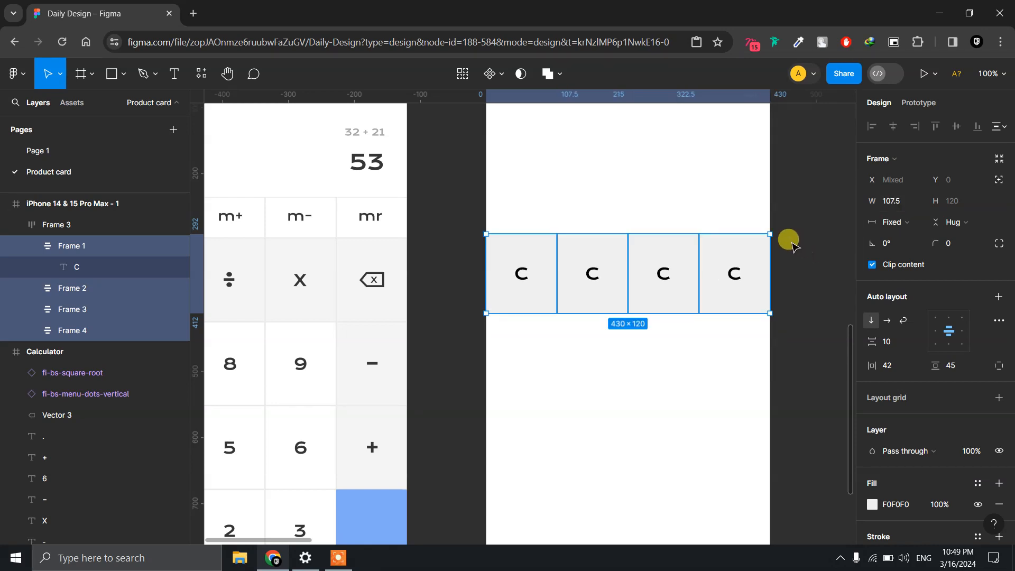
Duplicate the four-key row and place the copy flush directly below the original.
{"action": "left_click", "coordinate": [737, 204]}
{"action": "scroll", "coordinate": [739, 205], "scroll_direction": "up", "scroll_amount": 3}
{"action": "scroll", "coordinate": [738, 204], "scroll_direction": "down", "scroll_amount": 5}
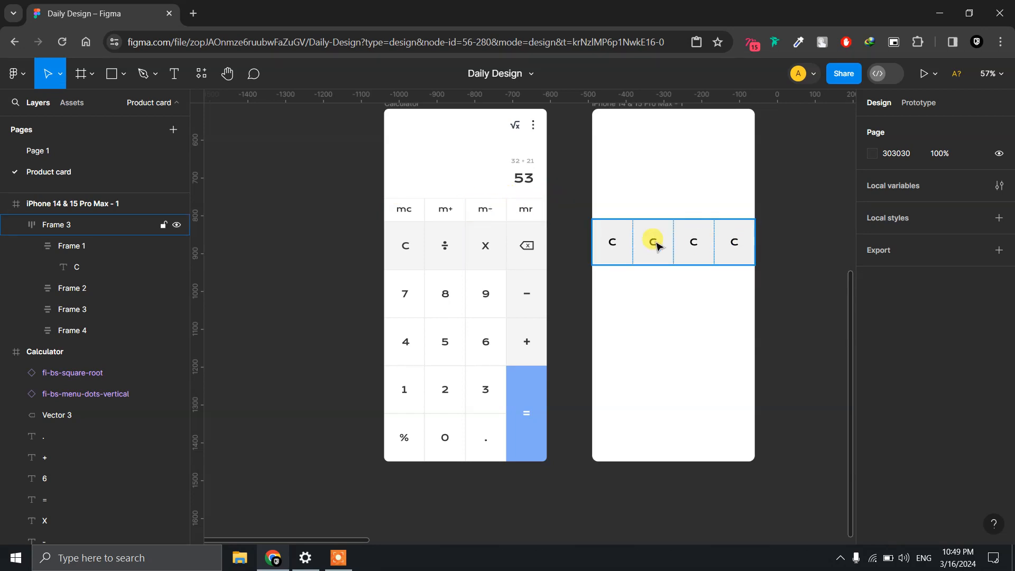
{"action": "left_click_drag", "start_coordinate": [659, 234], "coordinate": [658, 279]}
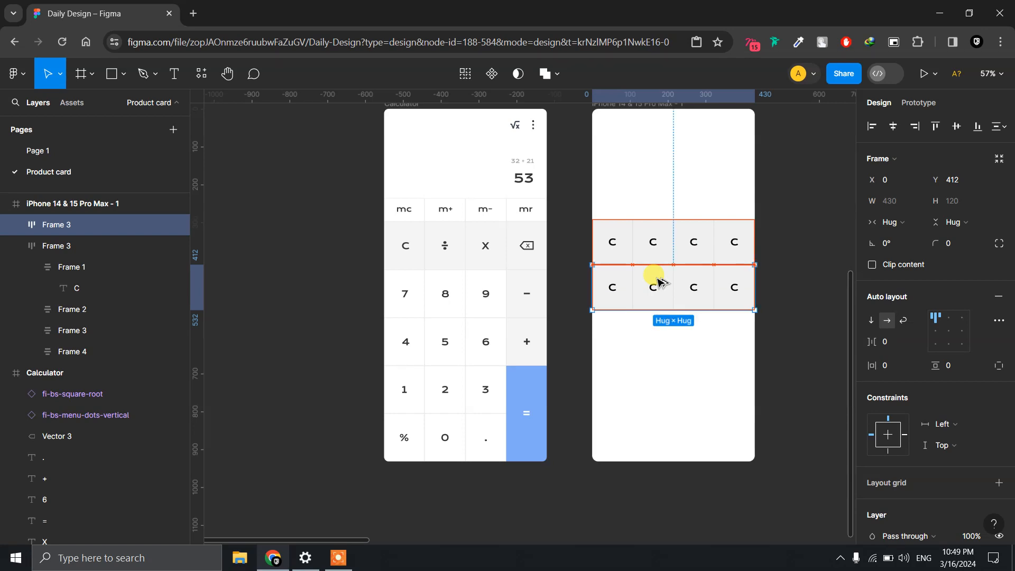
{"action": "left_click", "coordinate": [783, 266]}
{"action": "scroll", "coordinate": [782, 267], "scroll_direction": "up", "scroll_amount": 1}
{"action": "scroll", "coordinate": [778, 264], "scroll_direction": "up", "scroll_amount": 5}
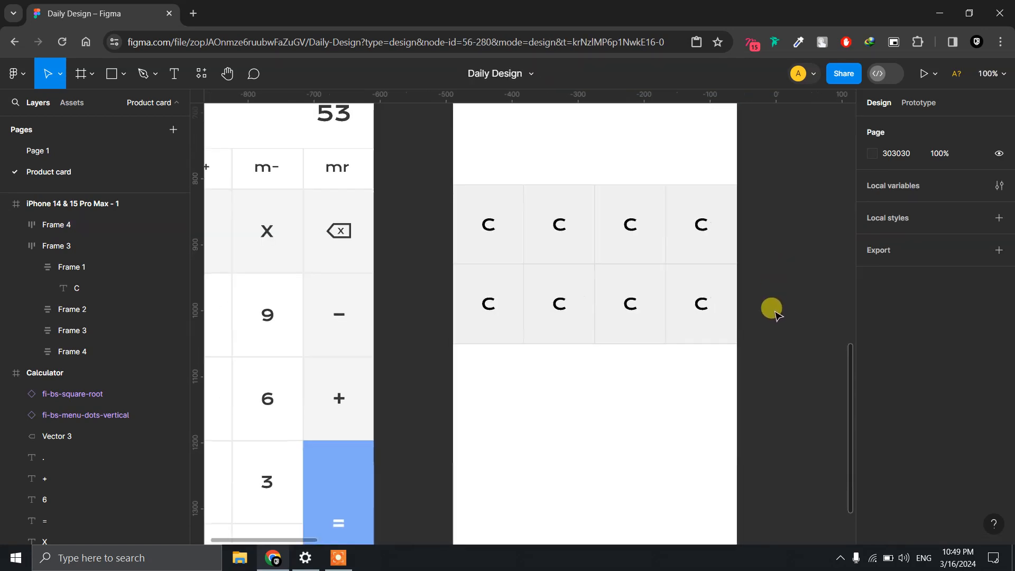
Set the fill of the first three keys in the second row to white (FFFFFF).
{"action": "double_click", "coordinate": [643, 331]}
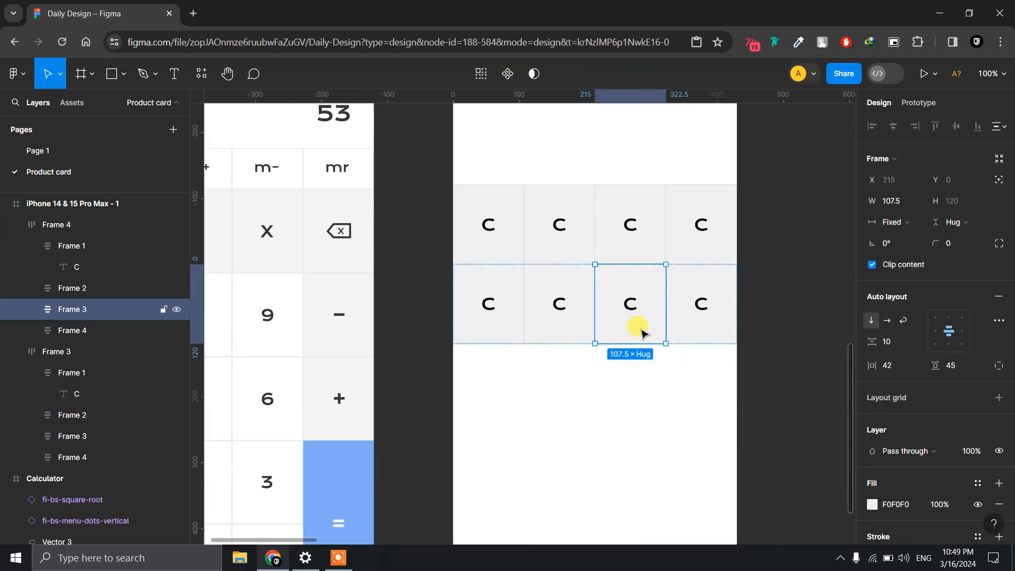
{"action": "scroll", "coordinate": [643, 331], "scroll_direction": "down", "scroll_amount": 2}
{"action": "scroll", "coordinate": [643, 331], "scroll_direction": "down", "scroll_amount": 5}
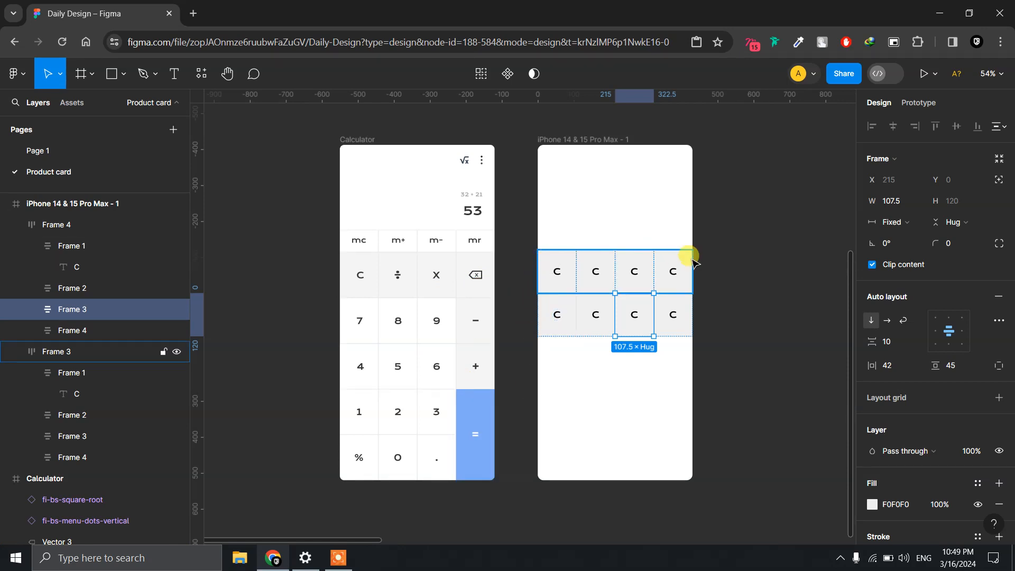
{"action": "left_click", "coordinate": [716, 263]}
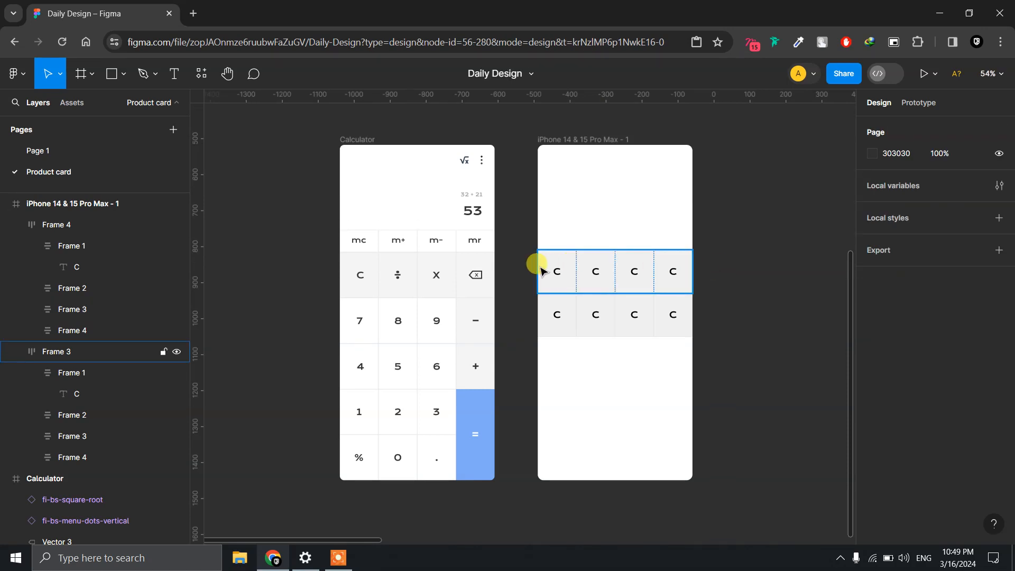
{"action": "scroll", "coordinate": [674, 296], "scroll_direction": "up", "scroll_amount": 3, "text": "ctrl"}
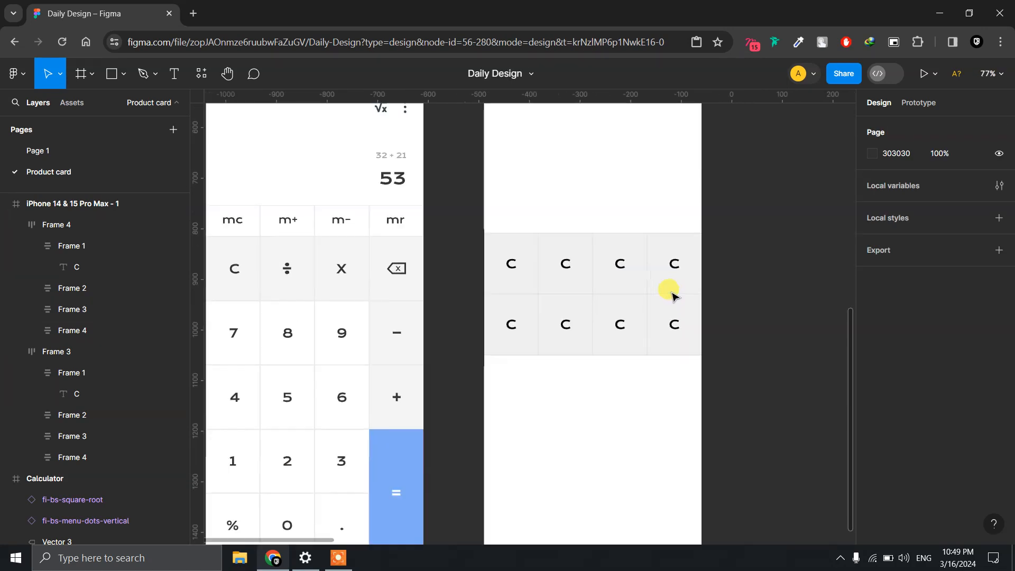
{"action": "scroll", "coordinate": [672, 294], "scroll_direction": "up", "scroll_amount": 5, "text": "ctrl"}
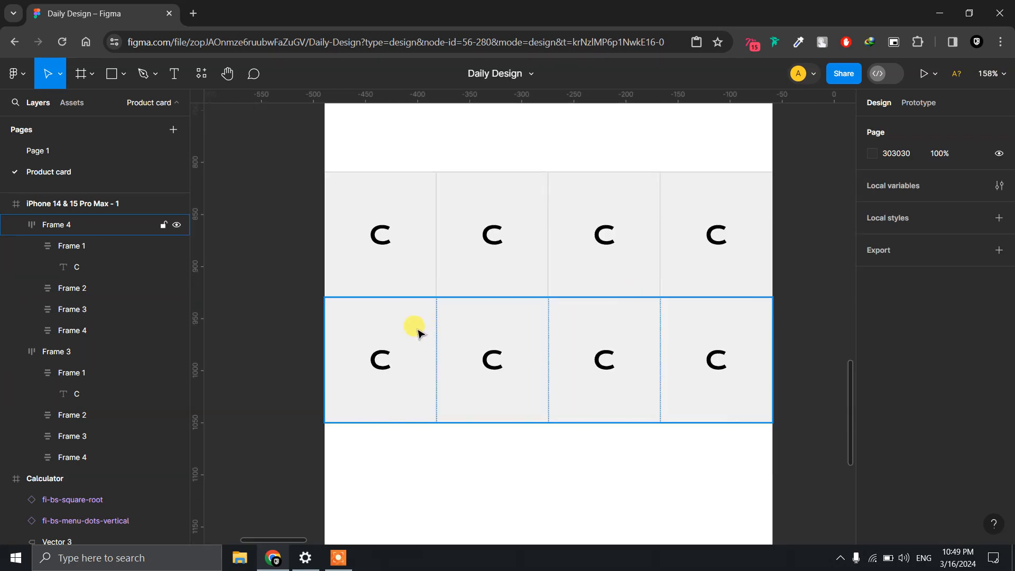
{"action": "left_click", "coordinate": [417, 332]}
{"action": "left_click", "coordinate": [415, 331]}
{"action": "left_click", "coordinate": [512, 325], "text": "shift"}
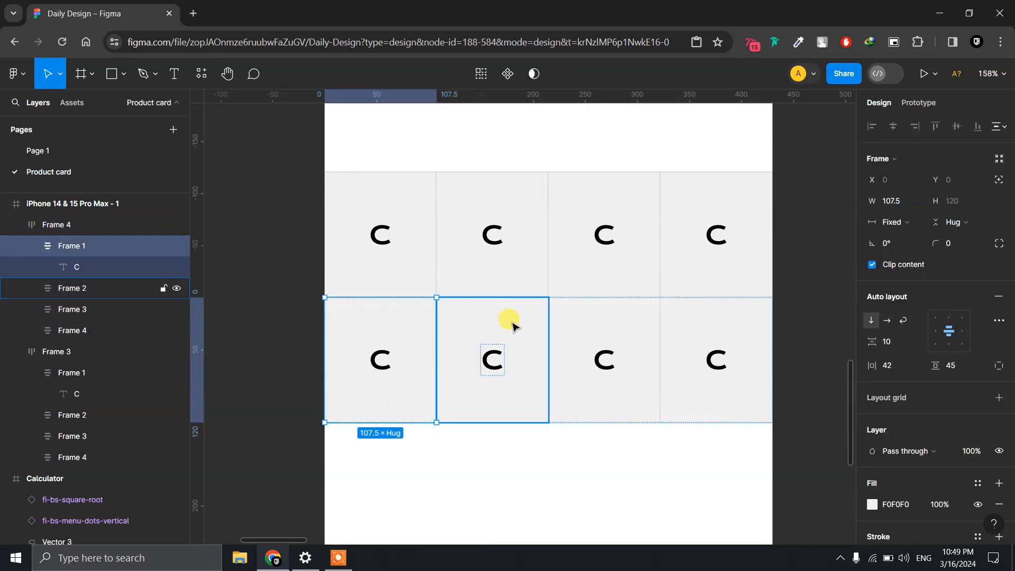
{"action": "left_click", "coordinate": [640, 323], "text": "shift"}
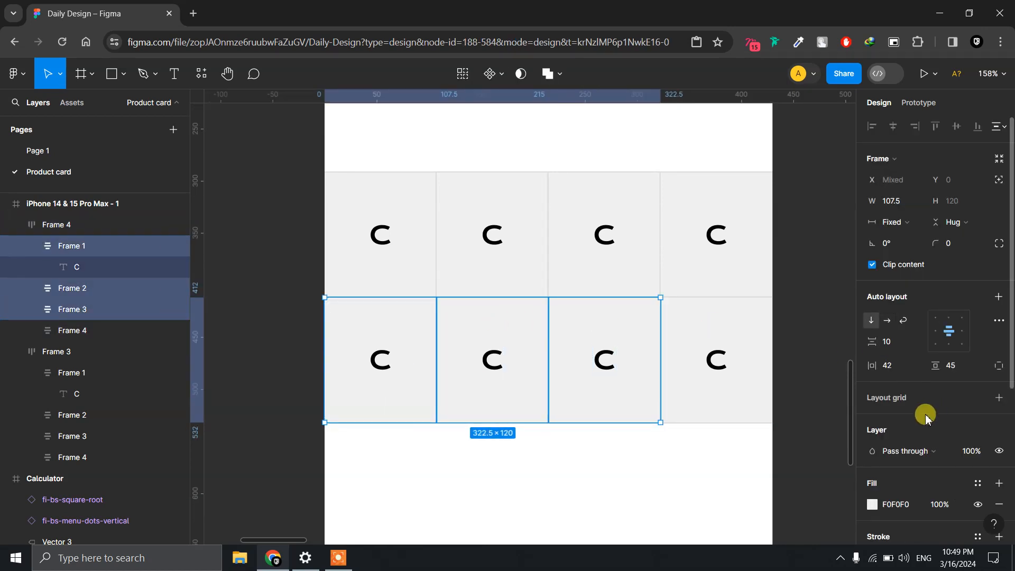
{"action": "left_click", "coordinate": [874, 504]}
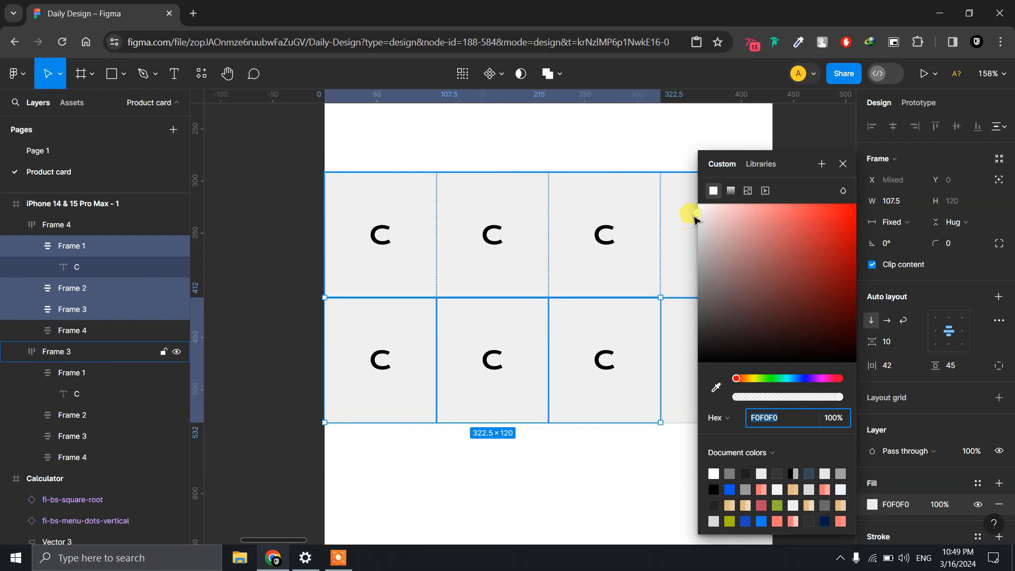
{"action": "left_click_drag", "start_coordinate": [697, 216], "coordinate": [692, 199]}
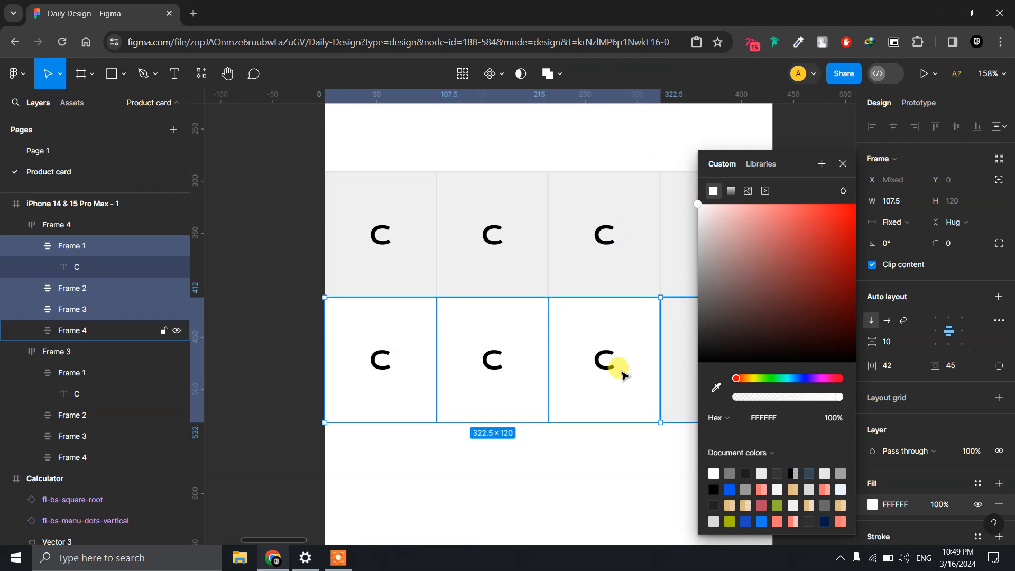
{"action": "left_click", "coordinate": [607, 460]}
Duplicate the row with the white keys and place the copy flush below it as a third row.
{"action": "scroll", "coordinate": [607, 460], "scroll_direction": "up", "scroll_amount": 3}
{"action": "scroll", "coordinate": [608, 460], "scroll_direction": "down", "scroll_amount": 5}
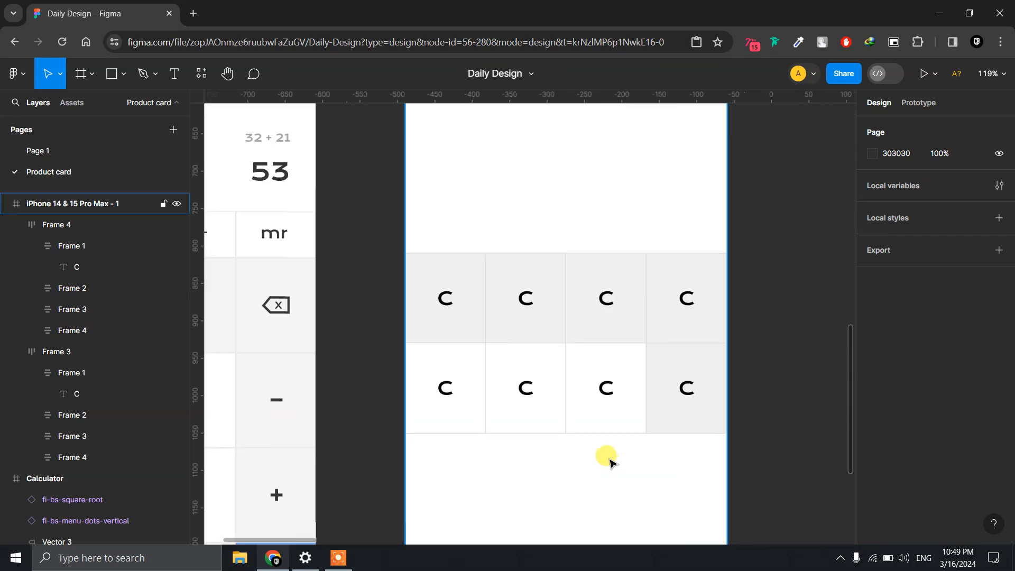
{"action": "scroll", "coordinate": [608, 459], "scroll_direction": "down", "scroll_amount": 5}
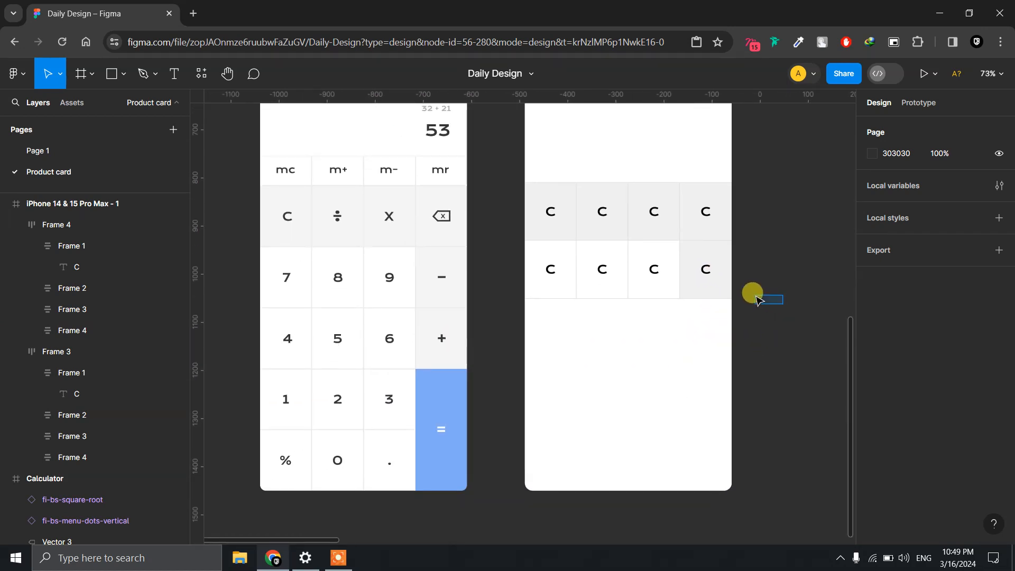
{"action": "left_click", "coordinate": [571, 275]}
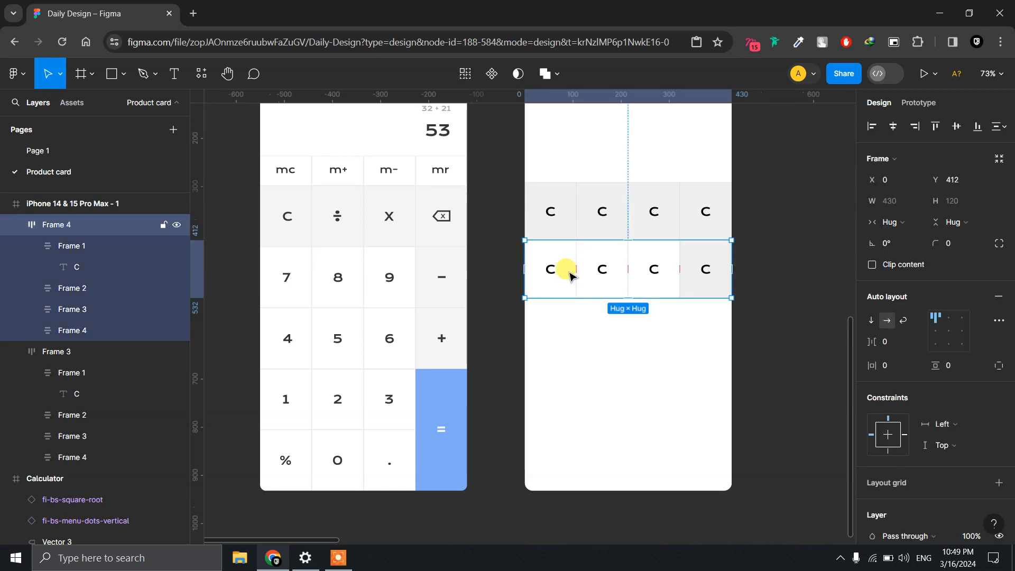
{"action": "left_click_drag", "start_coordinate": [571, 276], "coordinate": [566, 335], "text": "alt"}
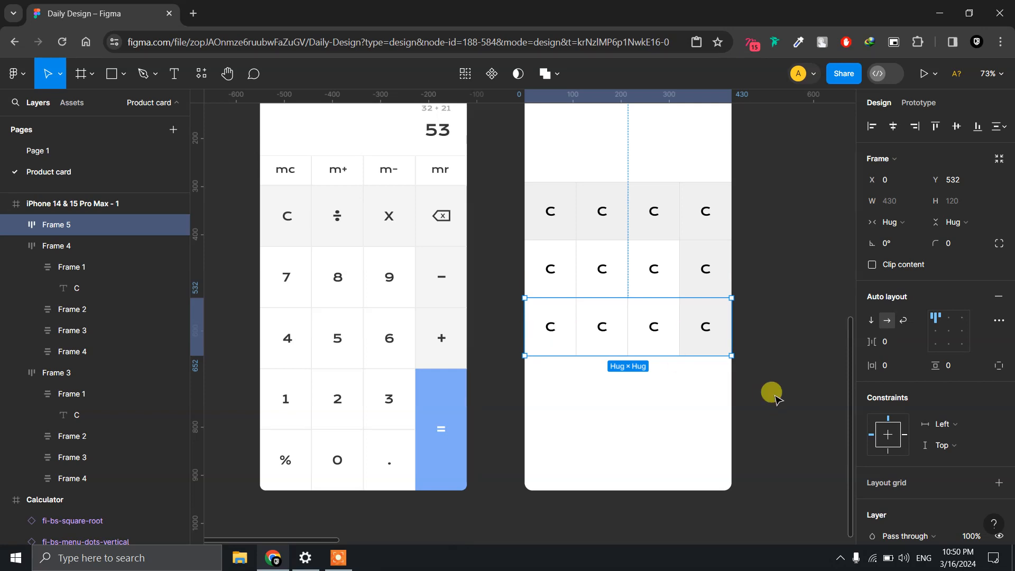
Duplicate the second and third rows together directly below them, and move all five rows down flush with the frame's bottom edge.
{"action": "left_click_drag", "start_coordinate": [771, 392], "coordinate": [532, 267]}
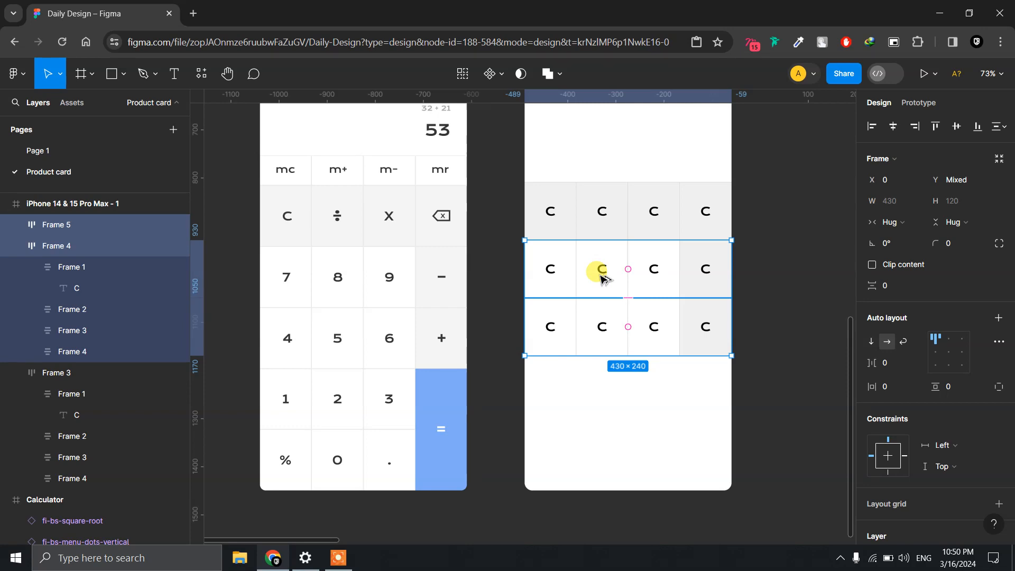
{"action": "left_click_drag", "start_coordinate": [601, 275], "coordinate": [598, 394], "text": "alt"}
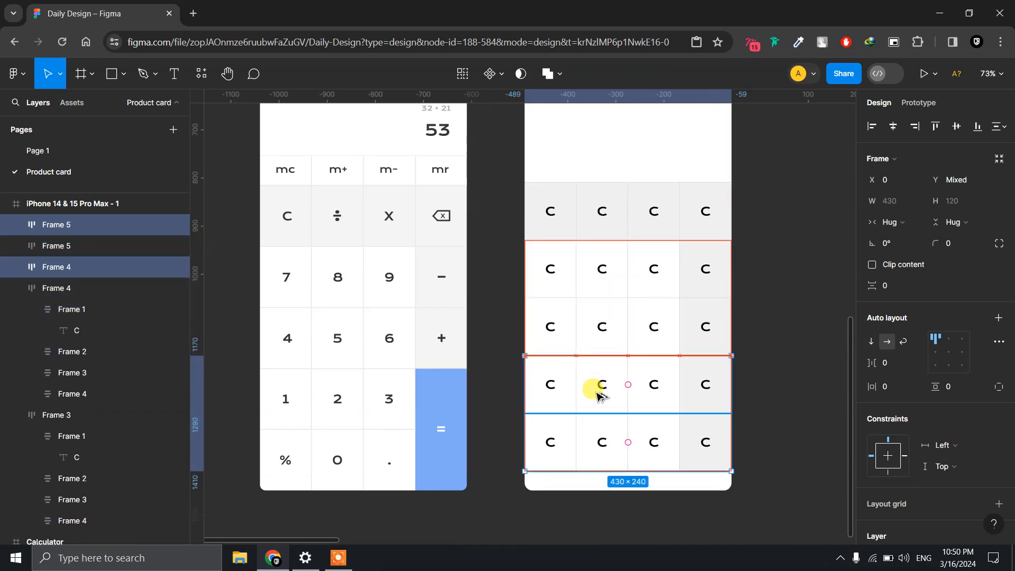
{"action": "left_click", "coordinate": [824, 308]}
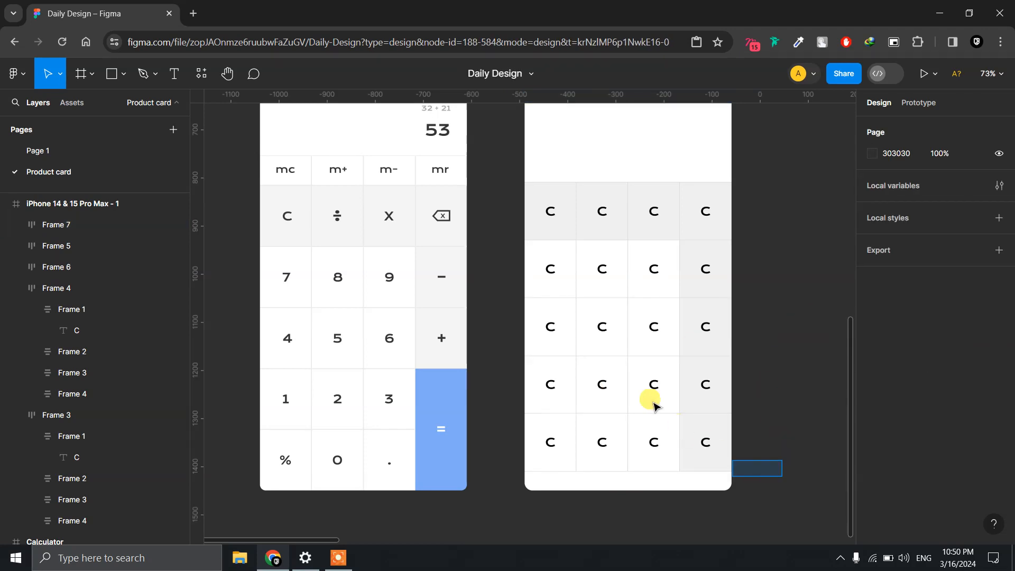
{"action": "left_click_drag", "start_coordinate": [654, 406], "coordinate": [578, 211]}
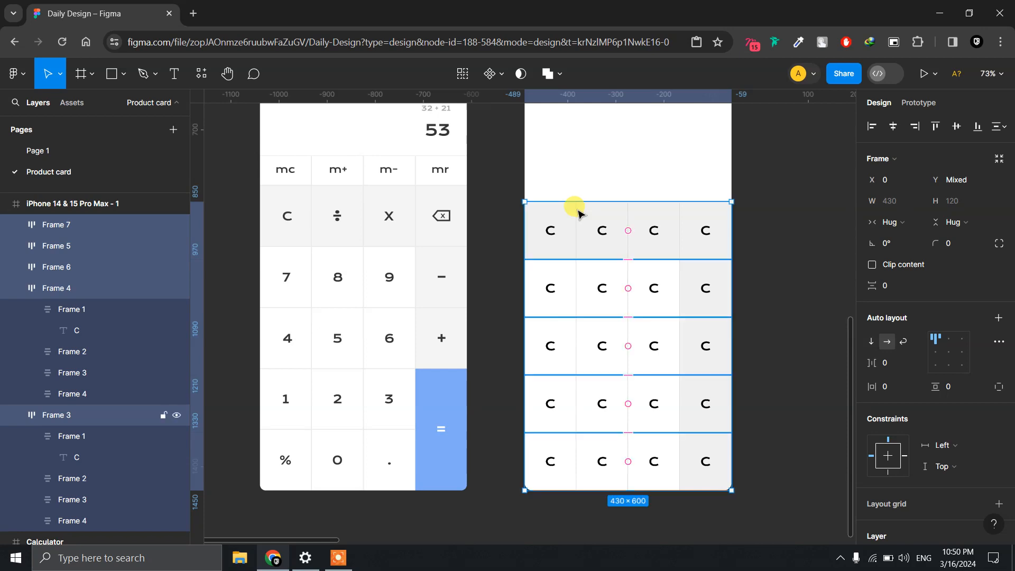
{"action": "left_click", "coordinate": [641, 163]}
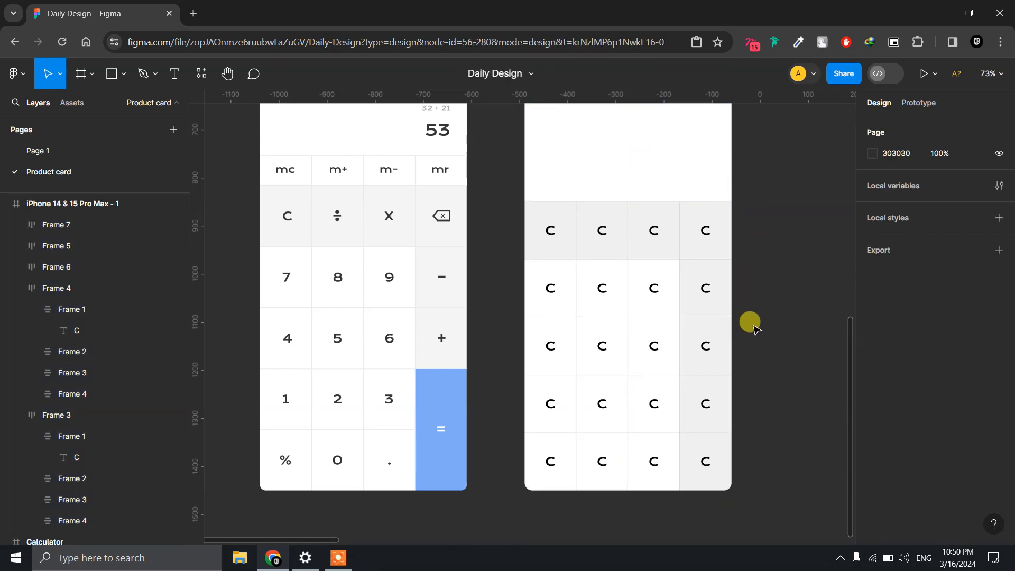
Duplicate the second row and place the copy directly above the grey row at Y 212.
{"action": "scroll", "coordinate": [732, 191], "scroll_direction": "up", "scroll_amount": 2}
{"action": "scroll", "coordinate": [732, 190], "scroll_direction": "down", "scroll_amount": 5}
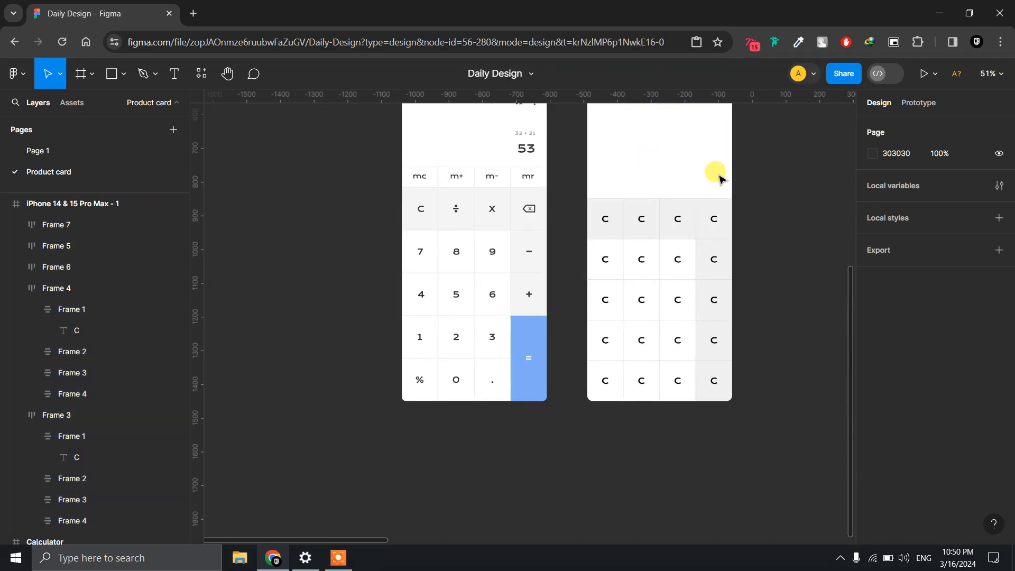
{"action": "scroll", "coordinate": [732, 220], "scroll_direction": "up", "scroll_amount": 4}
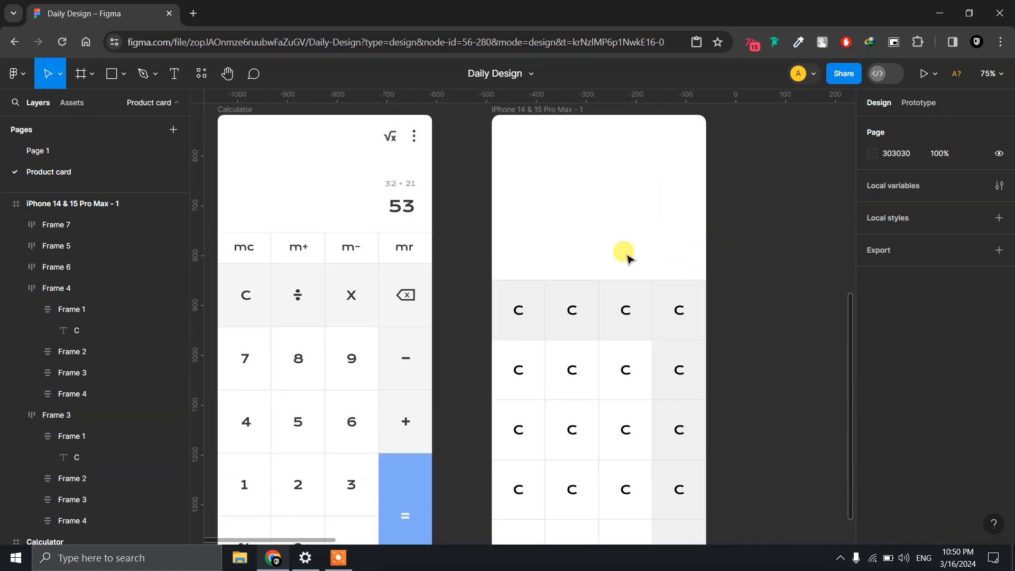
{"action": "left_click", "coordinate": [622, 375]}
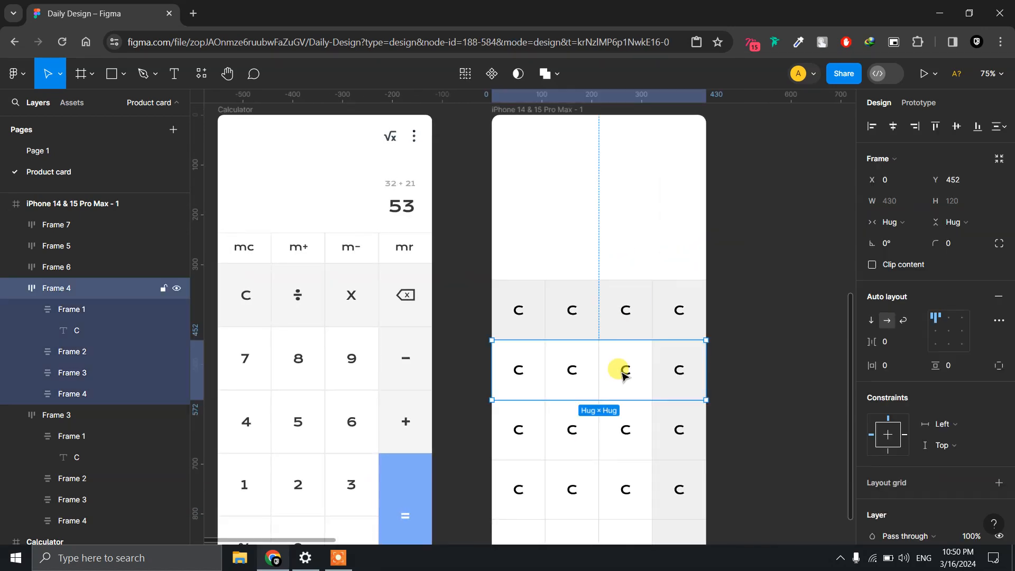
{"action": "left_click_drag", "start_coordinate": [622, 375], "coordinate": [608, 252]}
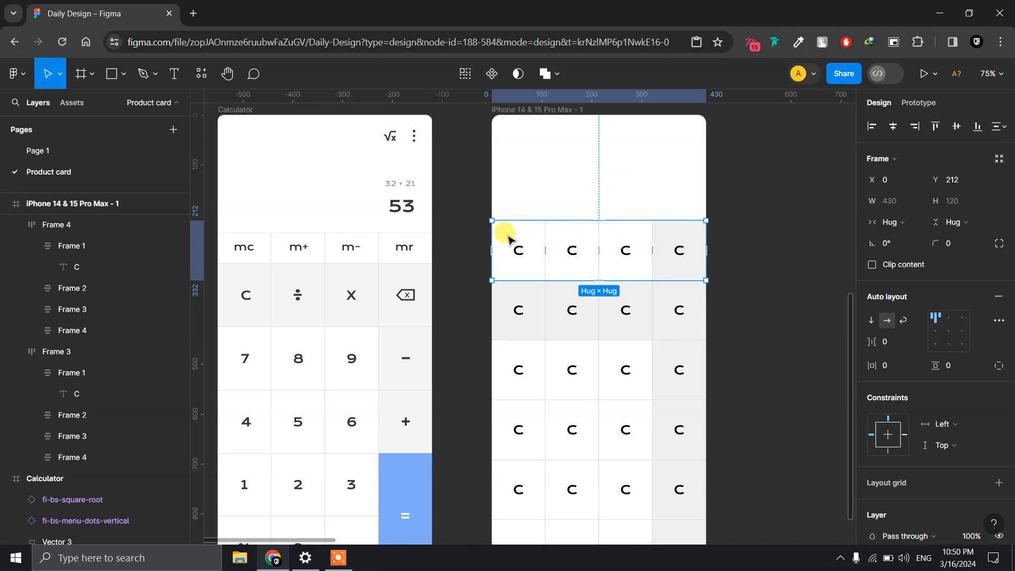
{"action": "key", "text": "ctrl+d"}
Set the height of all four keys in the new topmost row to 60.
{"action": "left_click", "coordinate": [535, 232]}
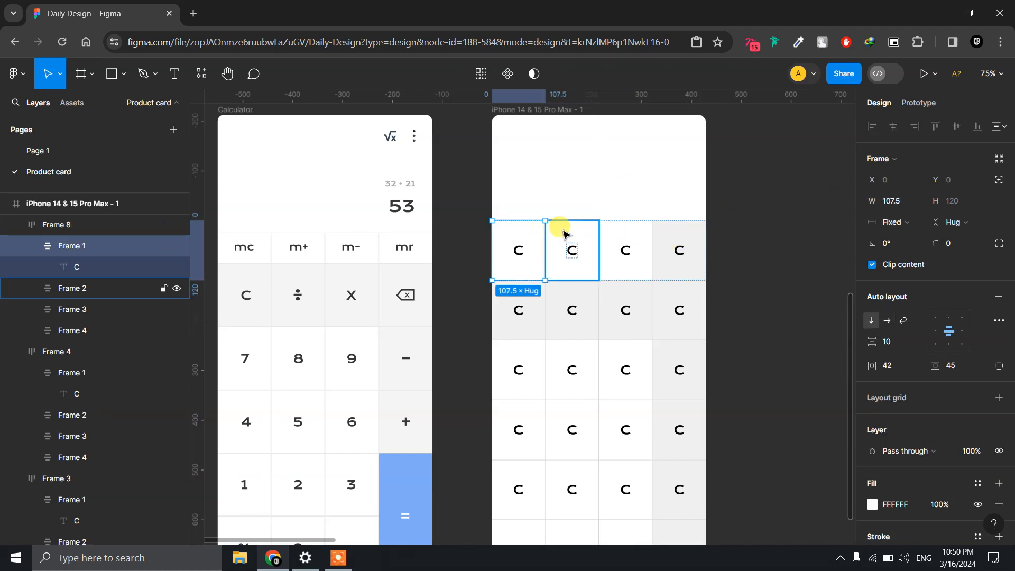
{"action": "left_click", "coordinate": [537, 182]}
{"action": "left_click", "coordinate": [523, 227]}
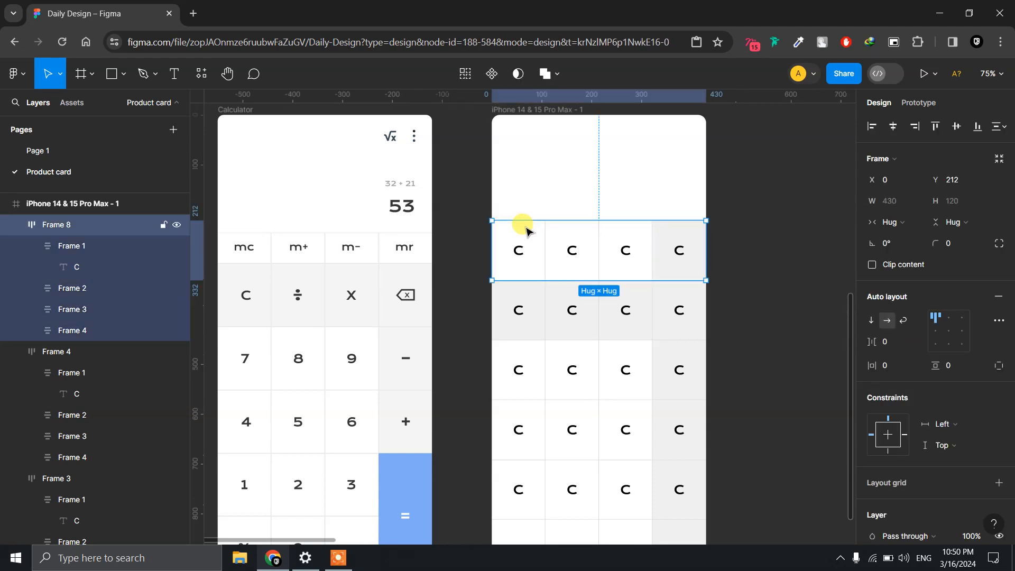
{"action": "left_click", "coordinate": [527, 231]}
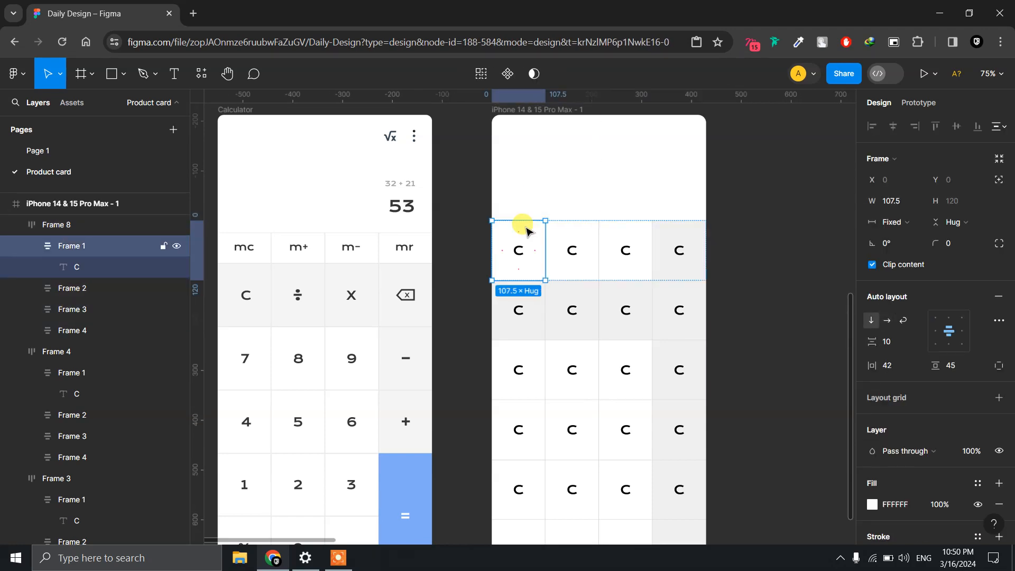
{"action": "left_click", "coordinate": [580, 234], "text": "shift"}
{"action": "left_click", "coordinate": [616, 231], "text": "shift"}
{"action": "left_click", "coordinate": [690, 233], "text": "shift"}
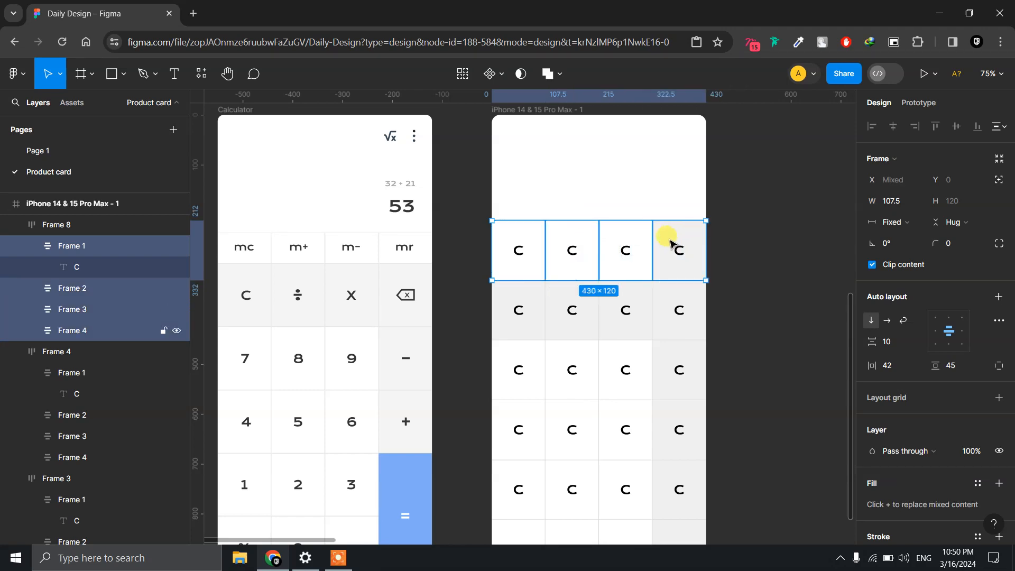
{"action": "left_click", "coordinate": [958, 203]}
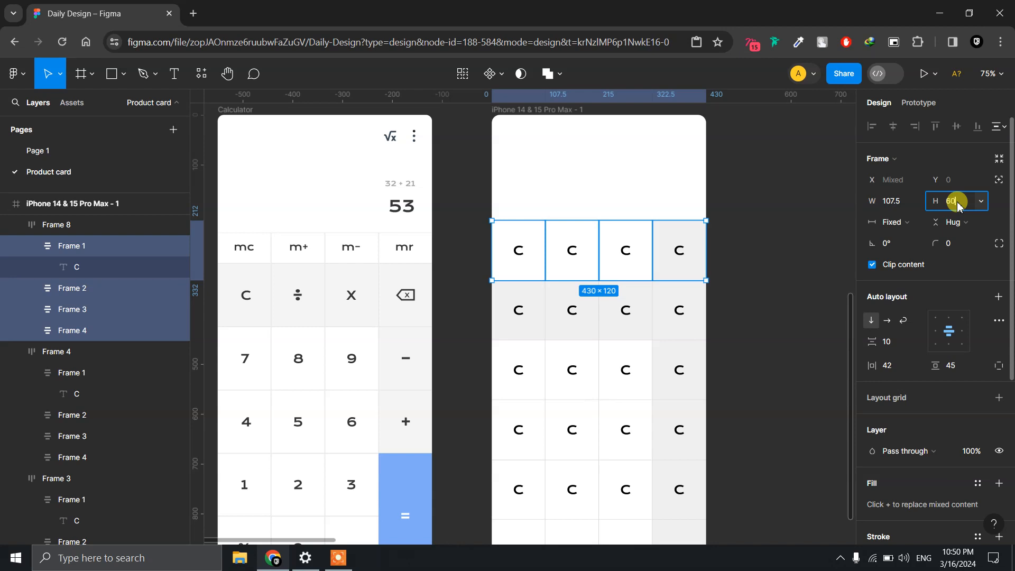
{"action": "key", "text": "Return"}
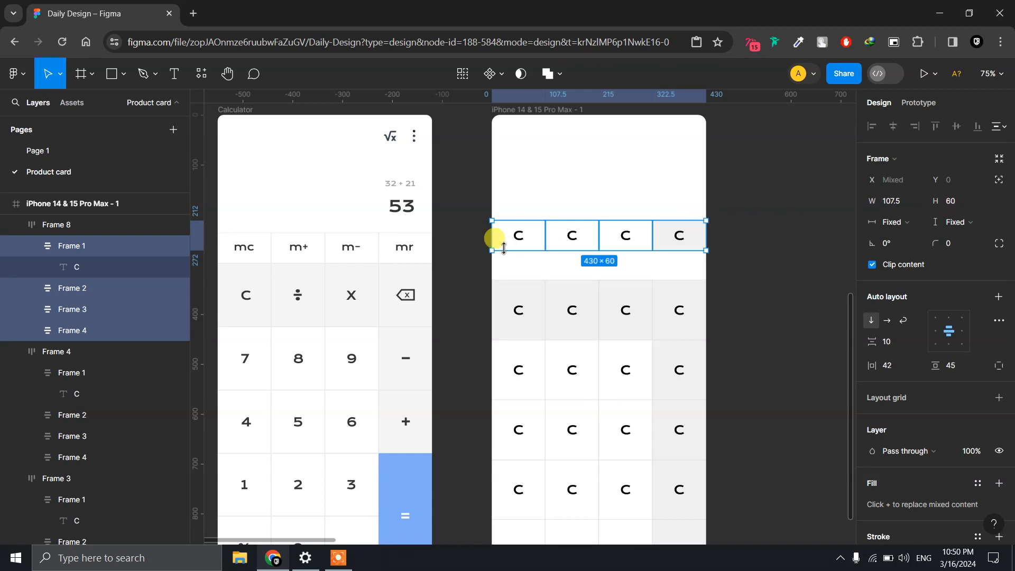
Set the font size of all four C labels in the topmost row to 20.
{"action": "double_click", "coordinate": [518, 235]}
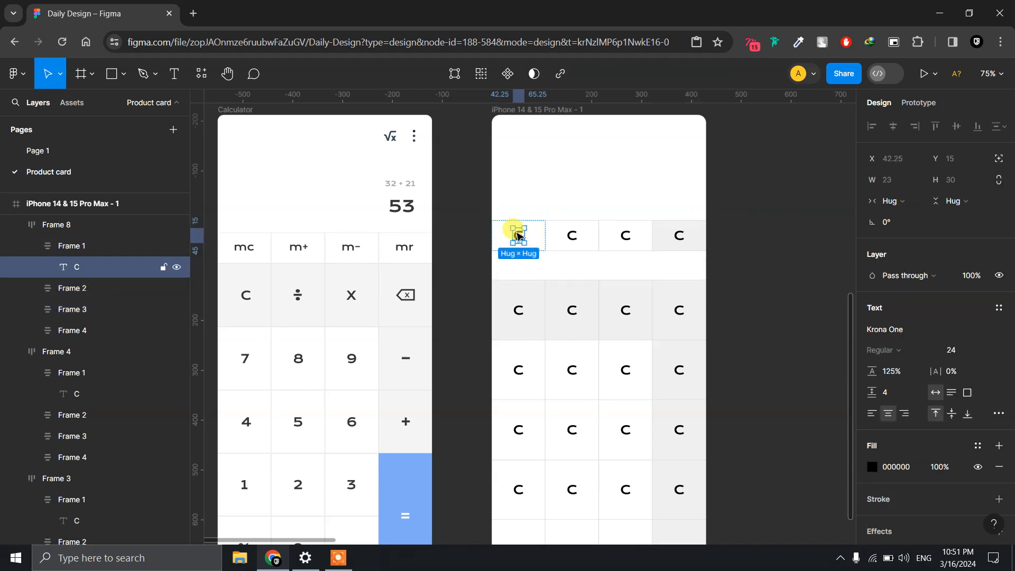
{"action": "left_click", "coordinate": [30, 288]}
{"action": "left_click", "coordinate": [31, 331]}
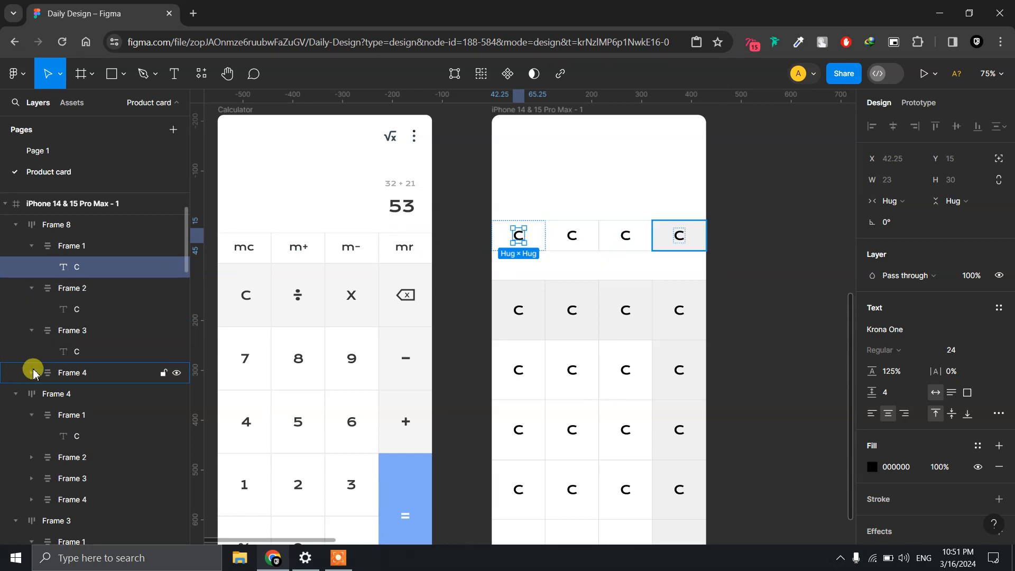
{"action": "left_click", "coordinate": [33, 373]}
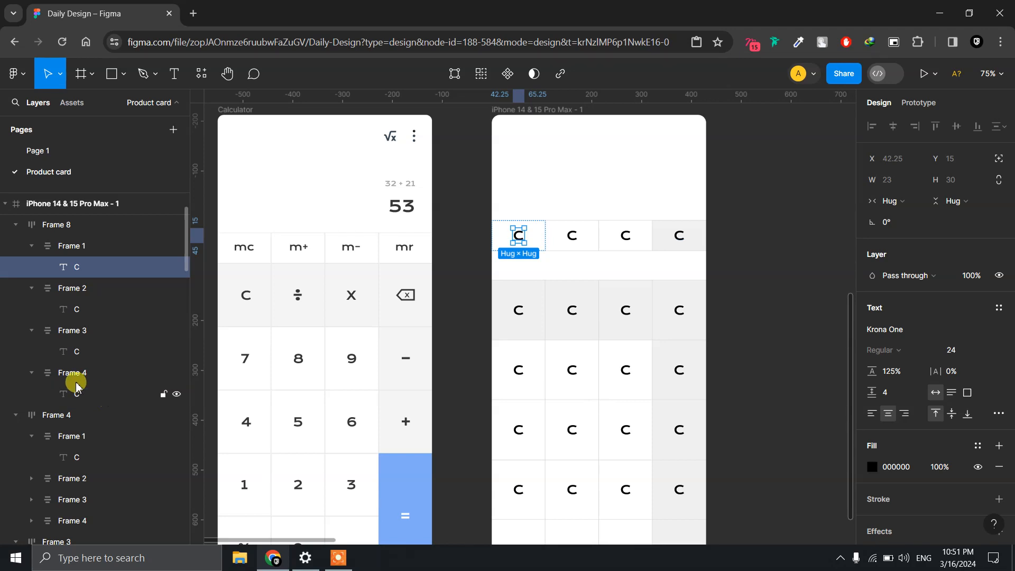
{"action": "left_click", "coordinate": [78, 401], "text": "shift"}
{"action": "left_click", "coordinate": [82, 353], "text": "shift"}
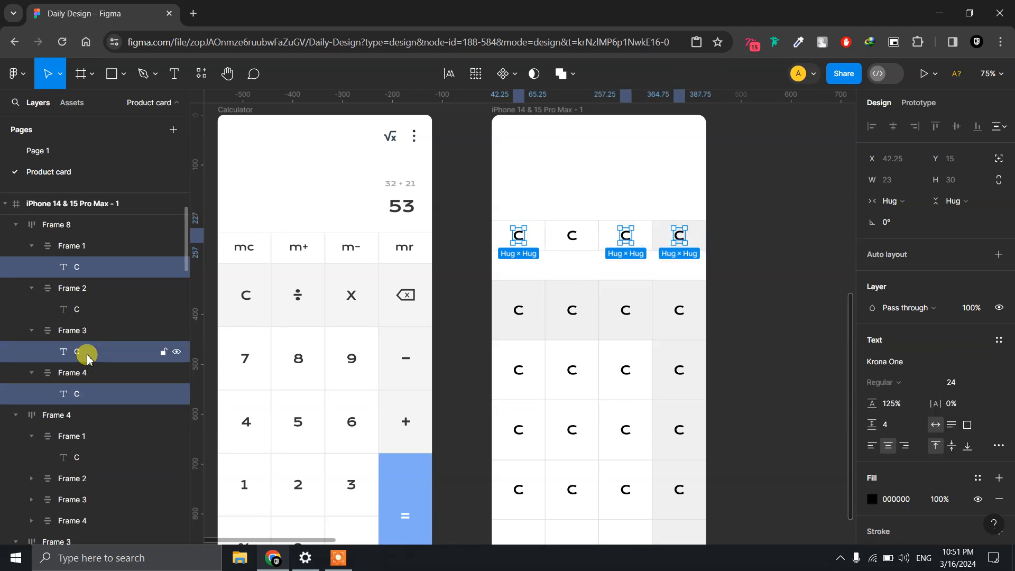
{"action": "left_click", "coordinate": [89, 306], "text": "shift"}
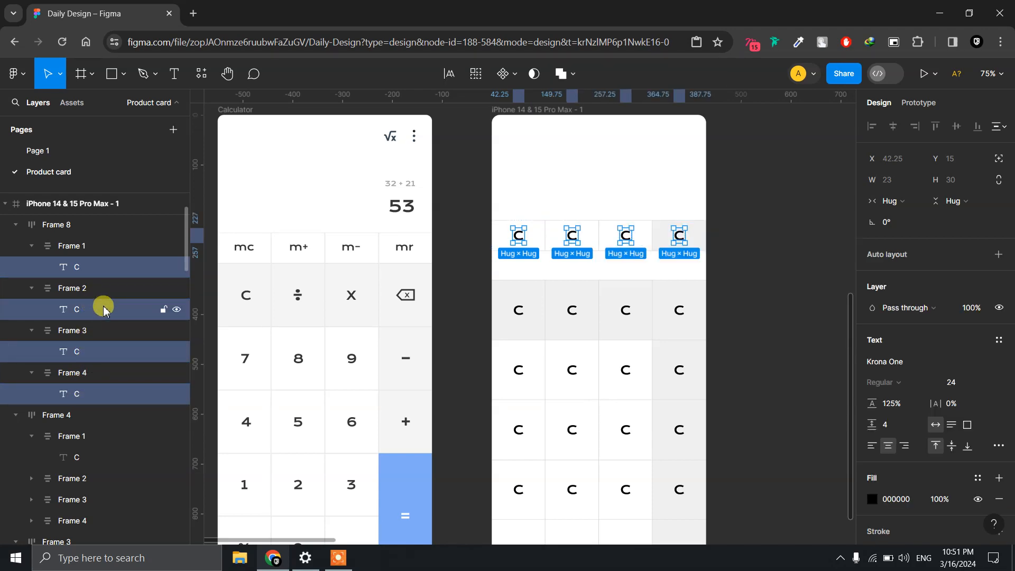
{"action": "left_click", "coordinate": [960, 382]}
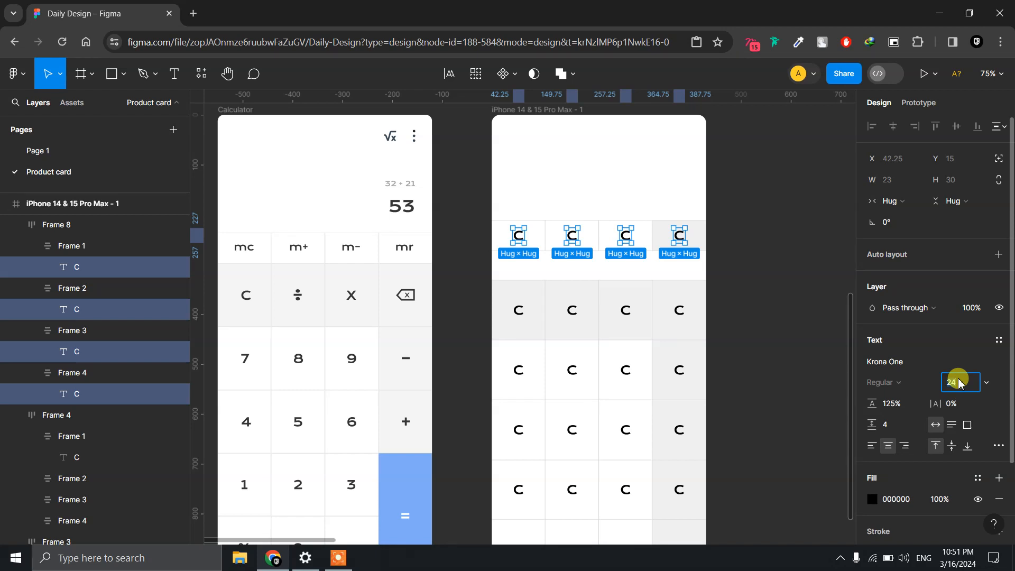
{"action": "type", "text": "20"}
{"action": "key", "text": "Return"}
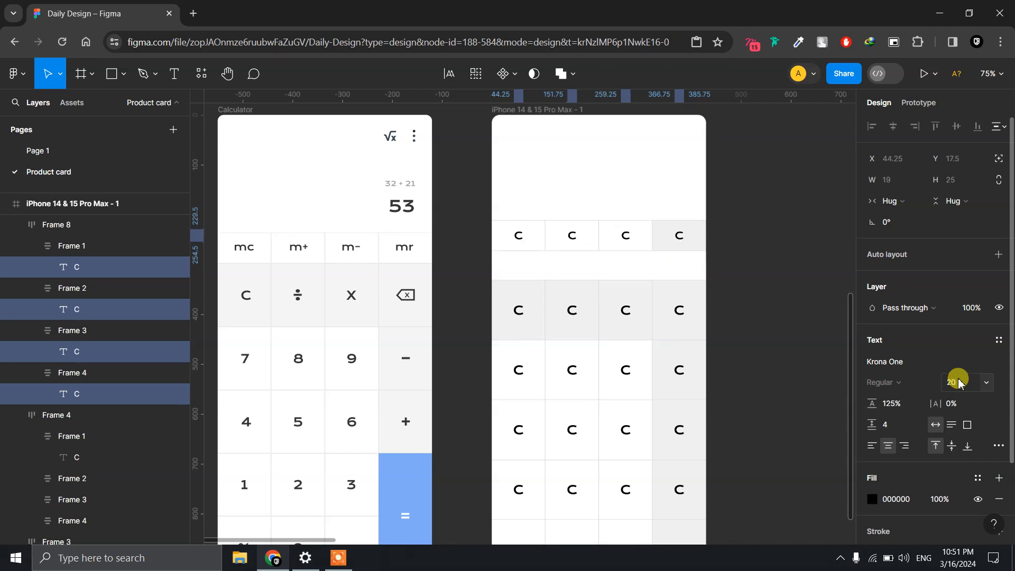
{"action": "left_click", "coordinate": [819, 249]}
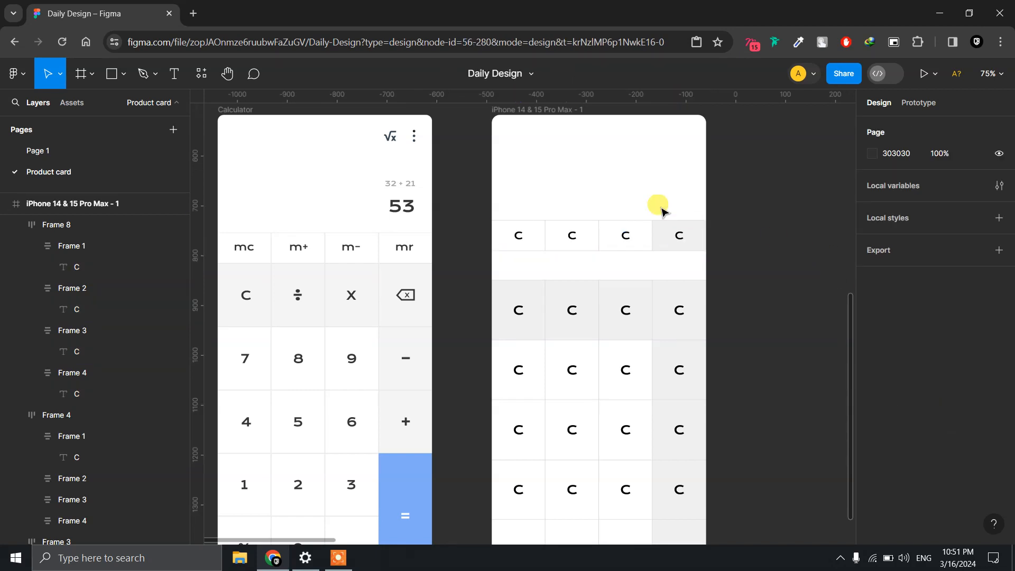
Move the topmost row down to Y 272 so it sits flush on top of the grey row.
{"action": "left_click", "coordinate": [656, 228]}
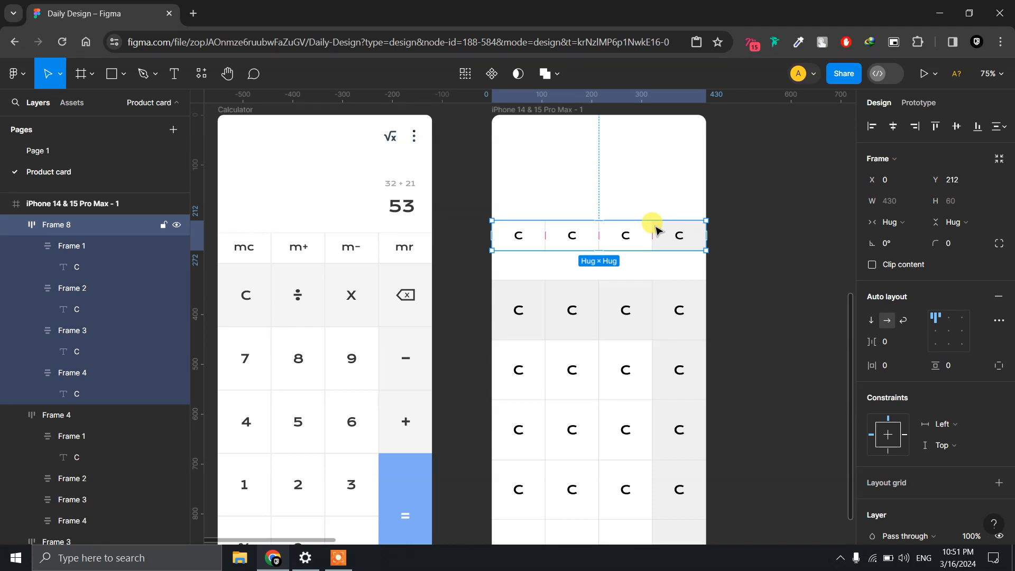
{"action": "left_click_drag", "start_coordinate": [656, 229], "coordinate": [653, 253]}
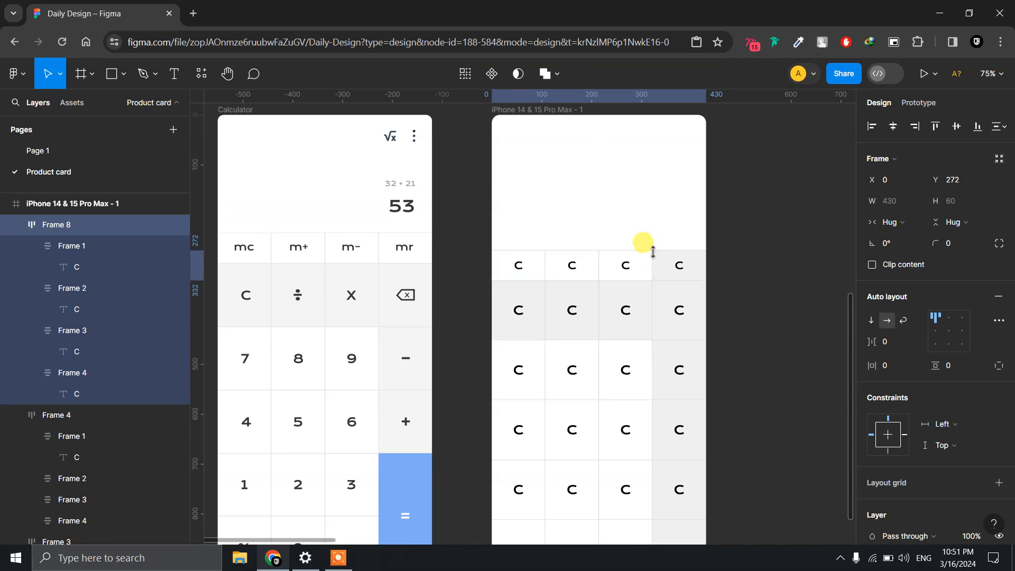
{"action": "left_click", "coordinate": [658, 203]}
{"action": "scroll", "coordinate": [658, 203], "scroll_direction": "up", "scroll_amount": 5}
{"action": "scroll", "coordinate": [658, 203], "scroll_direction": "down", "scroll_amount": 5}
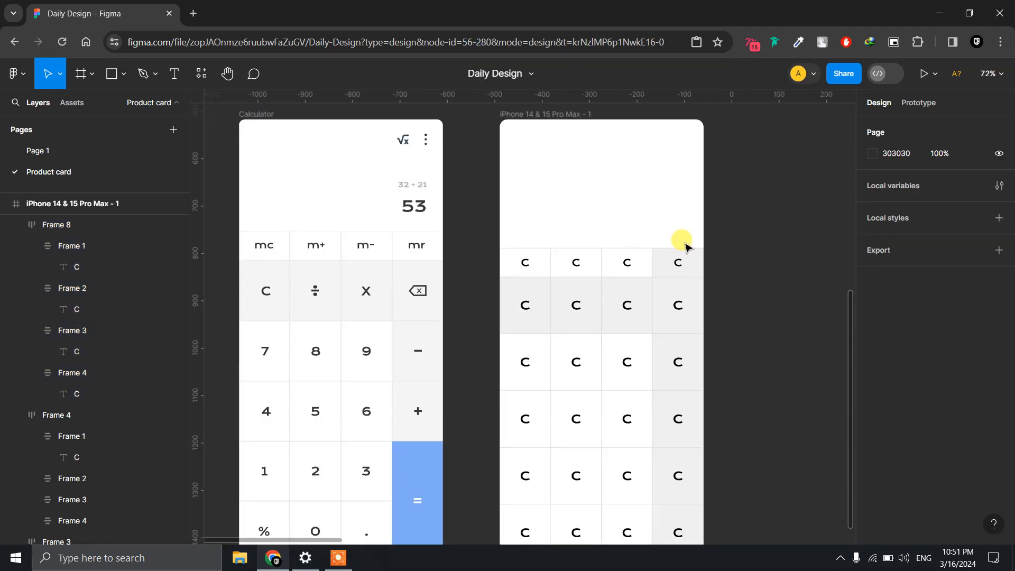
Replace the F0F0F0 color in the topmost row with FFFFFF, copied from the row's white keys.
{"action": "left_click", "coordinate": [669, 256]}
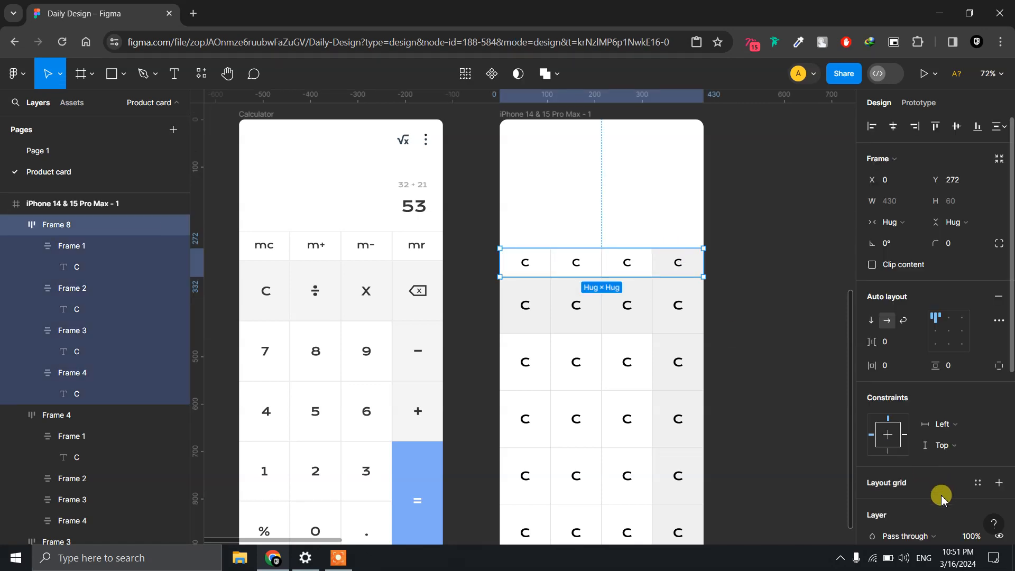
{"action": "scroll", "coordinate": [936, 483], "scroll_direction": "down", "scroll_amount": 5}
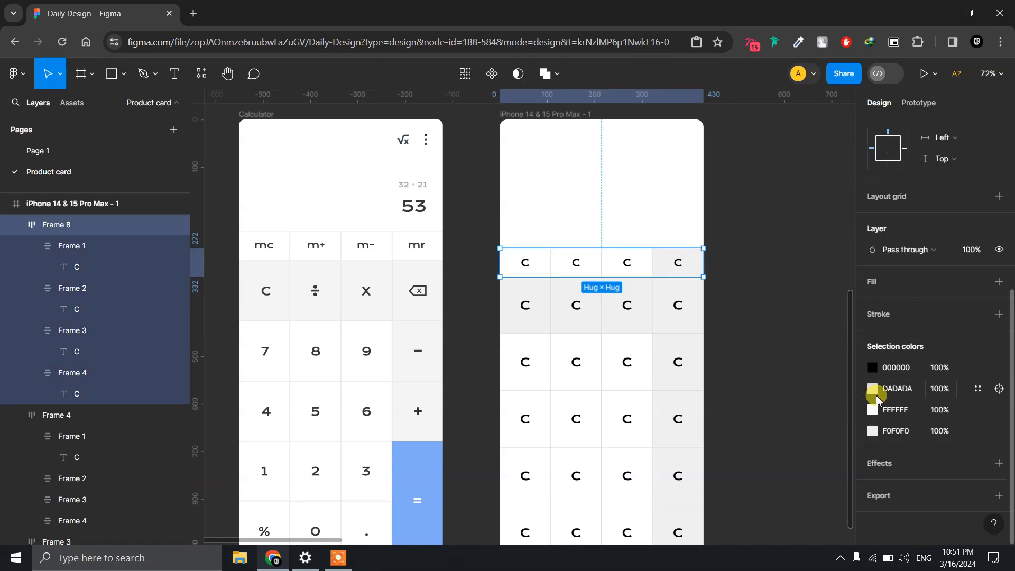
{"action": "left_click", "coordinate": [904, 414]}
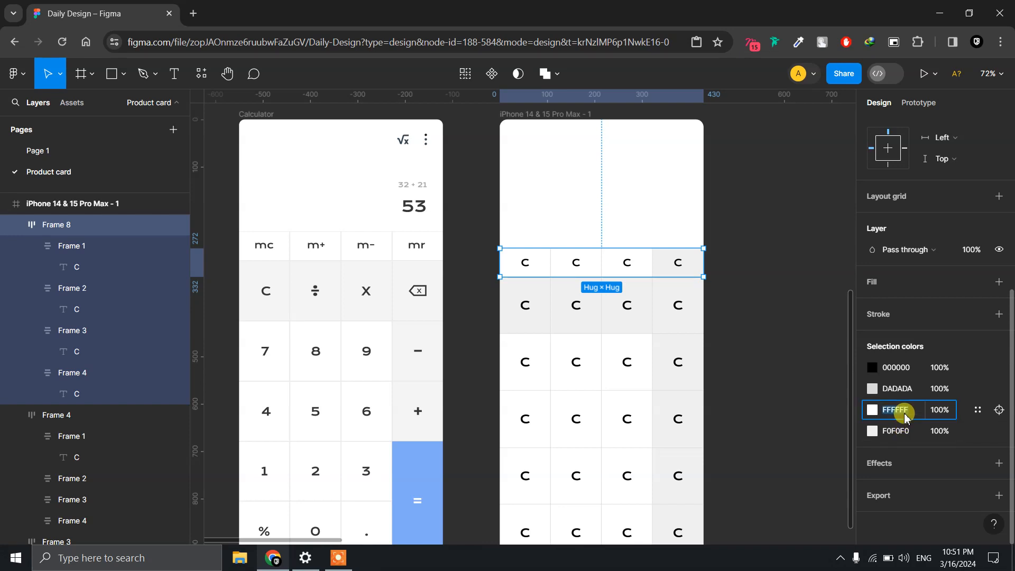
{"action": "key", "text": "ctrl+c"}
{"action": "left_click", "coordinate": [899, 430]}
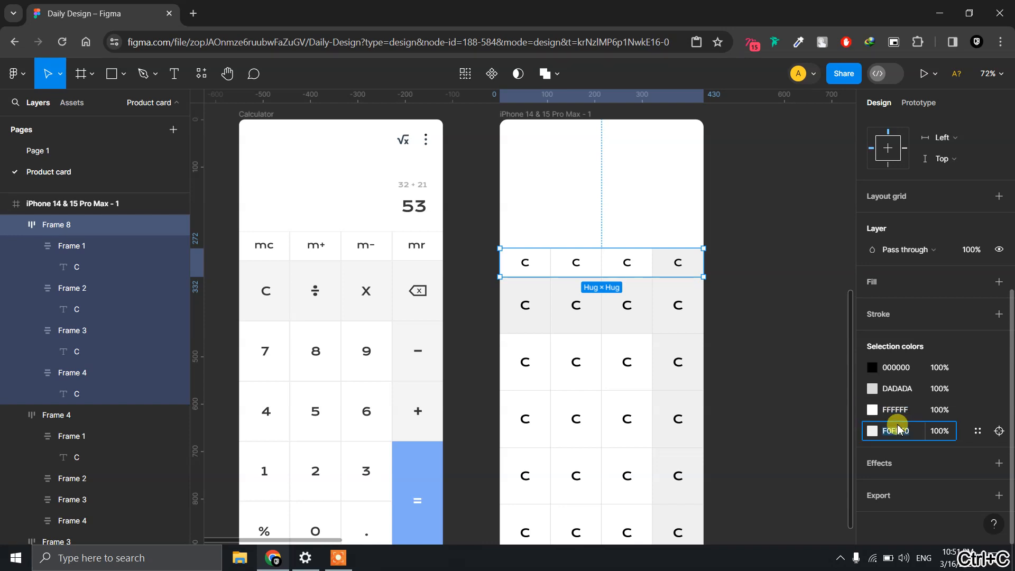
{"action": "key", "text": "ctrl+v"}
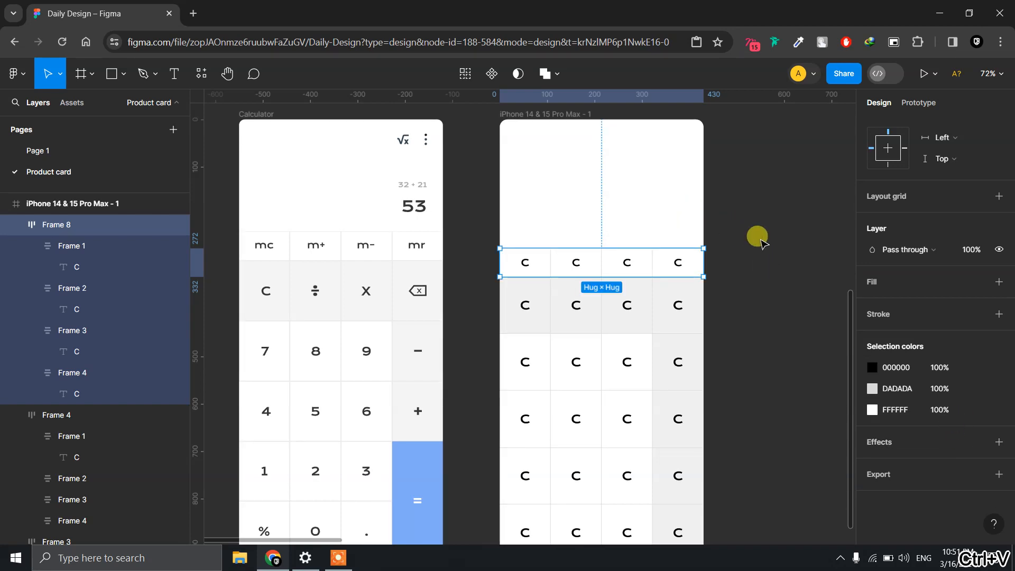
{"action": "left_click", "coordinate": [761, 239]}
{"action": "scroll", "coordinate": [757, 236], "scroll_direction": "up", "scroll_amount": 3}
{"action": "scroll", "coordinate": [756, 236], "scroll_direction": "down", "scroll_amount": 6}
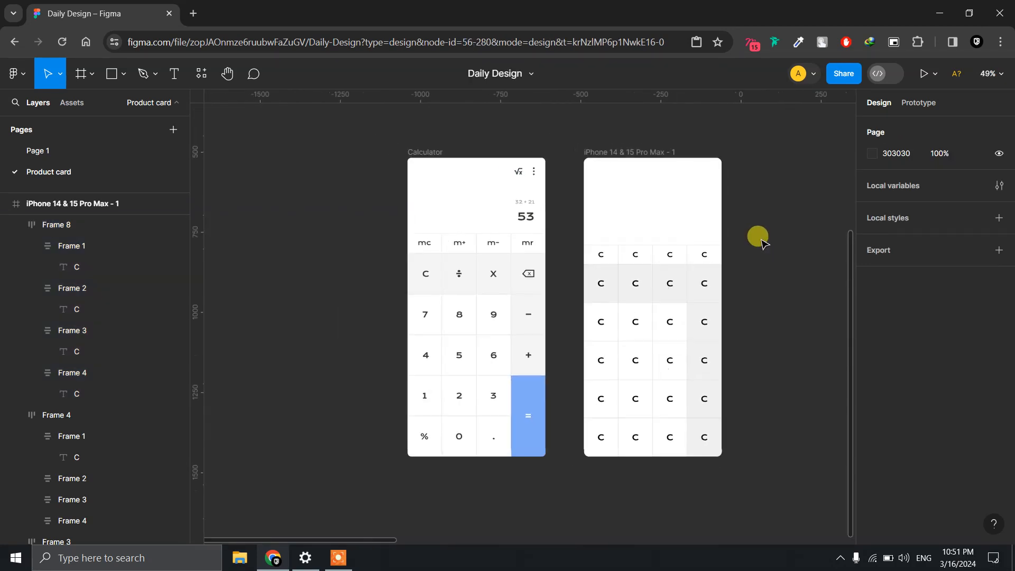
Delete the grey last key from each of the two bottom rows.
{"action": "scroll", "coordinate": [702, 432], "scroll_direction": "up", "scroll_amount": 3}
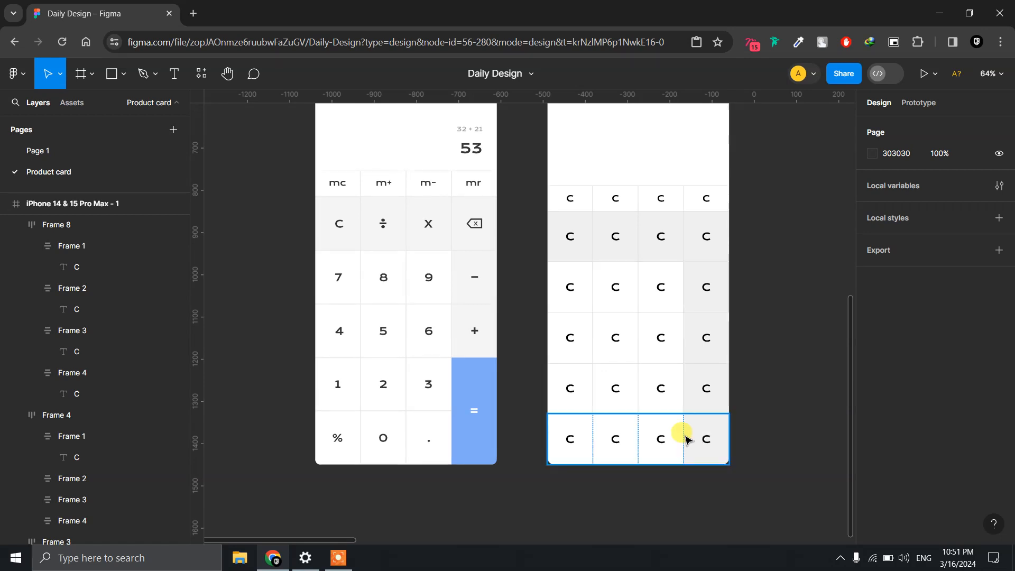
{"action": "scroll", "coordinate": [752, 385], "scroll_direction": "up", "scroll_amount": 4}
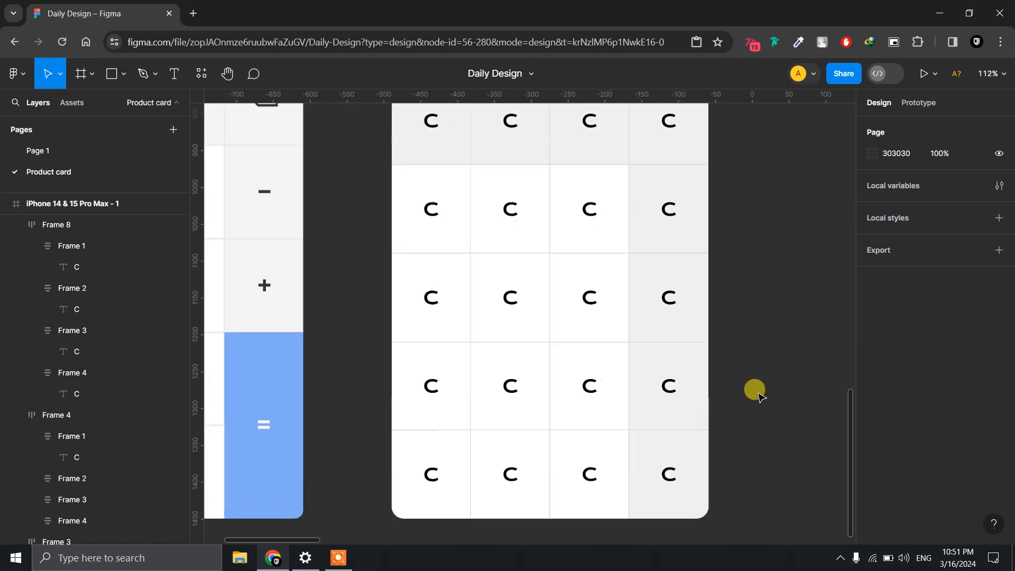
{"action": "left_click", "coordinate": [697, 457]}
{"action": "left_click", "coordinate": [695, 458]}
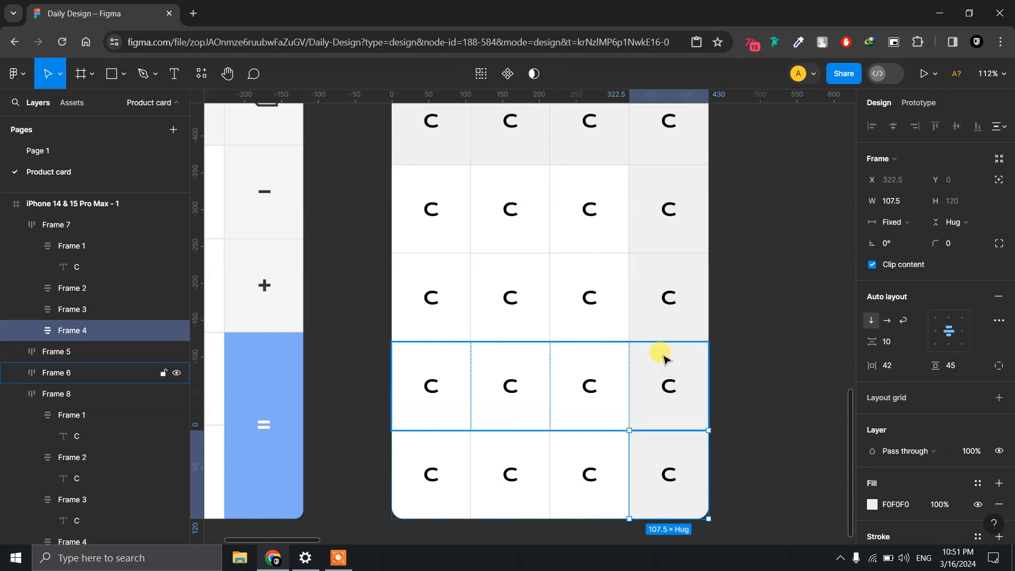
{"action": "left_click", "coordinate": [725, 385]}
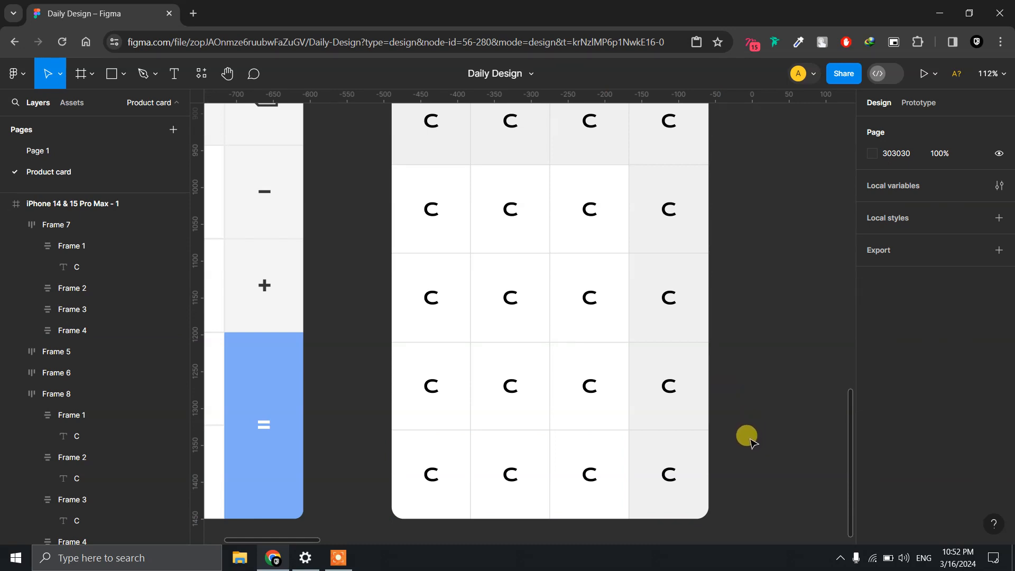
{"action": "double_click", "coordinate": [697, 465]}
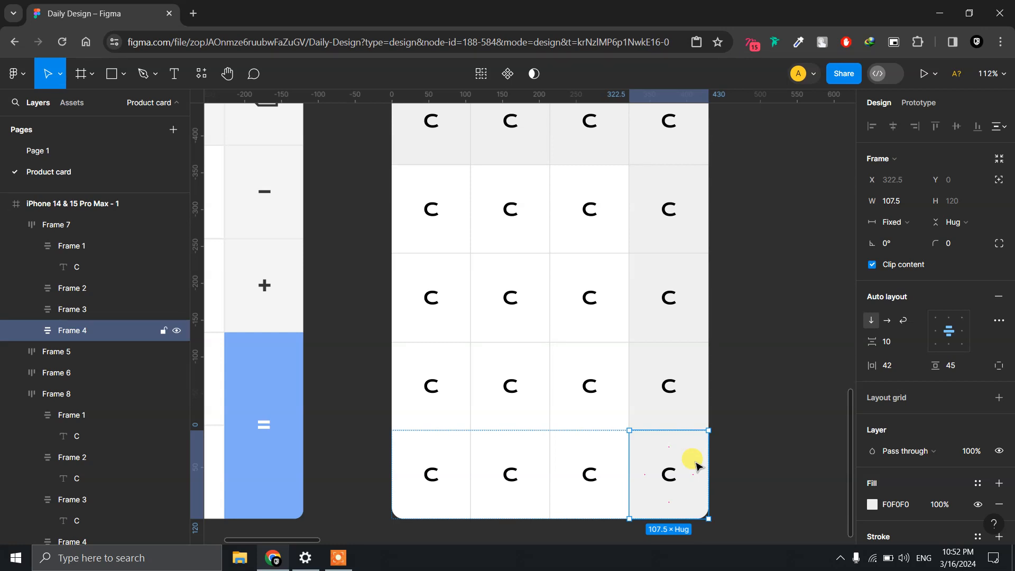
{"action": "left_click", "coordinate": [697, 411], "text": "shift"}
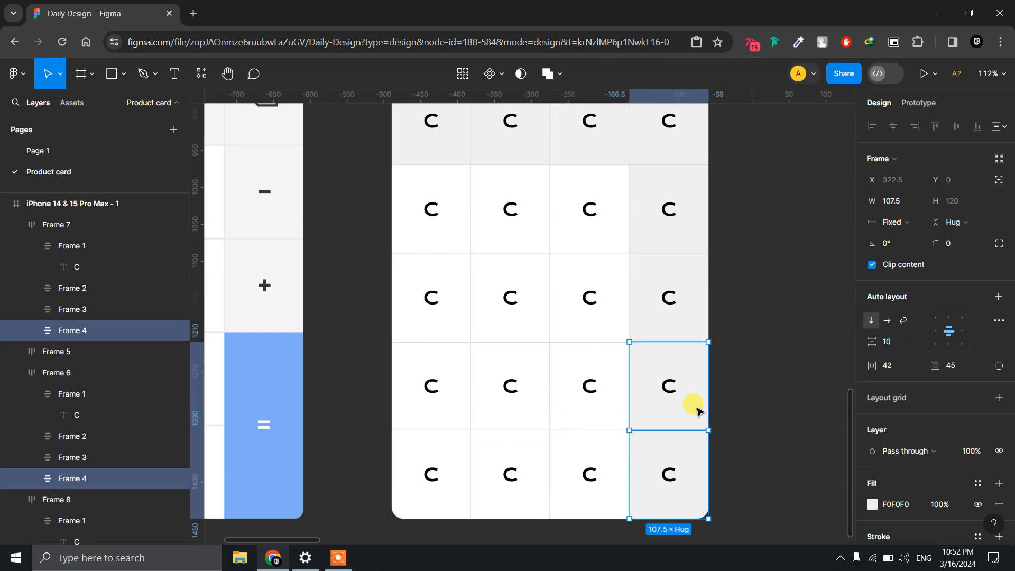
{"action": "key", "text": "Delete"}
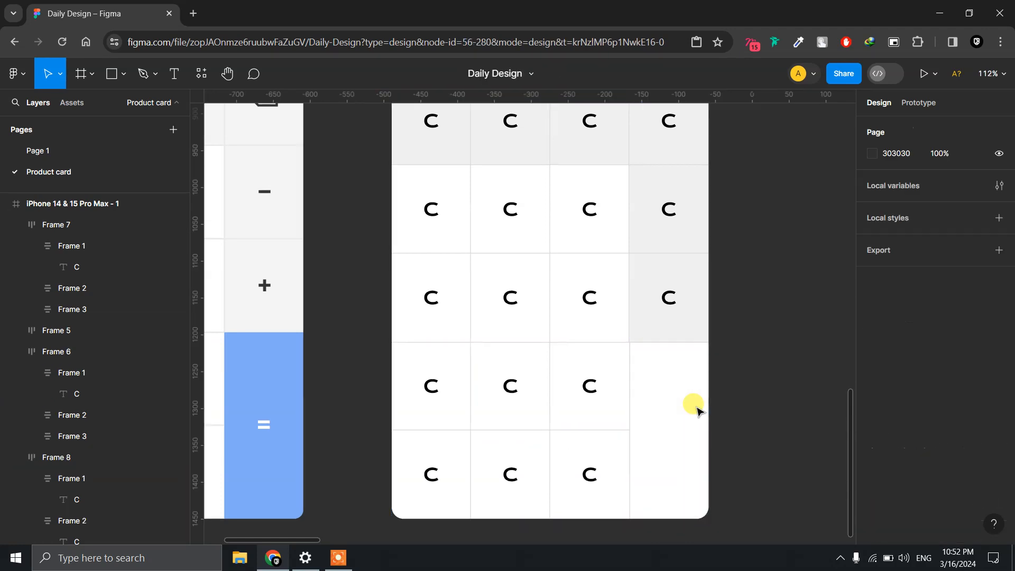
Nudge the two bottom rows down together by 1 px.
{"action": "scroll", "coordinate": [608, 370], "scroll_direction": "up", "scroll_amount": 5}
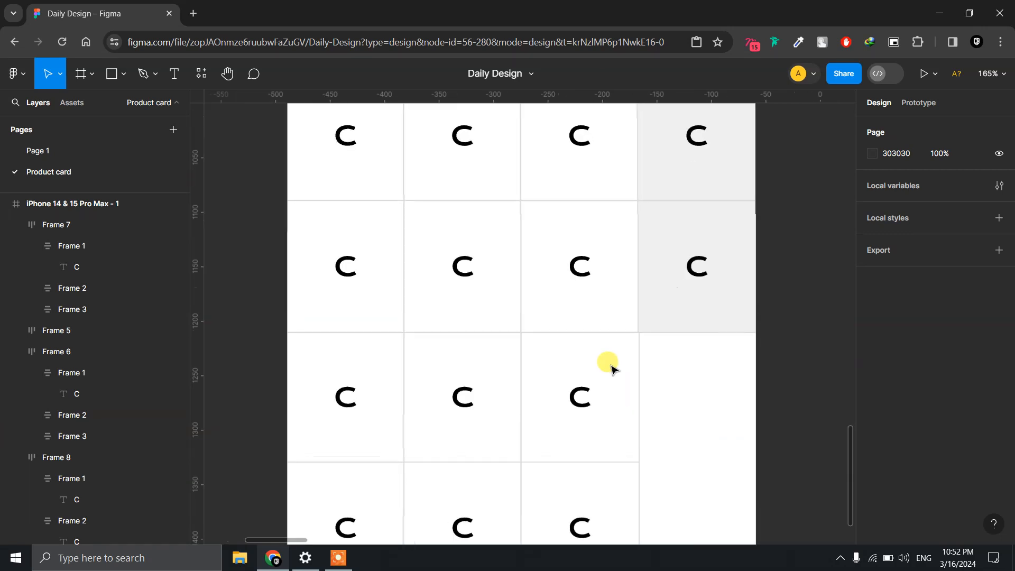
{"action": "scroll", "coordinate": [608, 370], "scroll_direction": "up", "scroll_amount": 3}
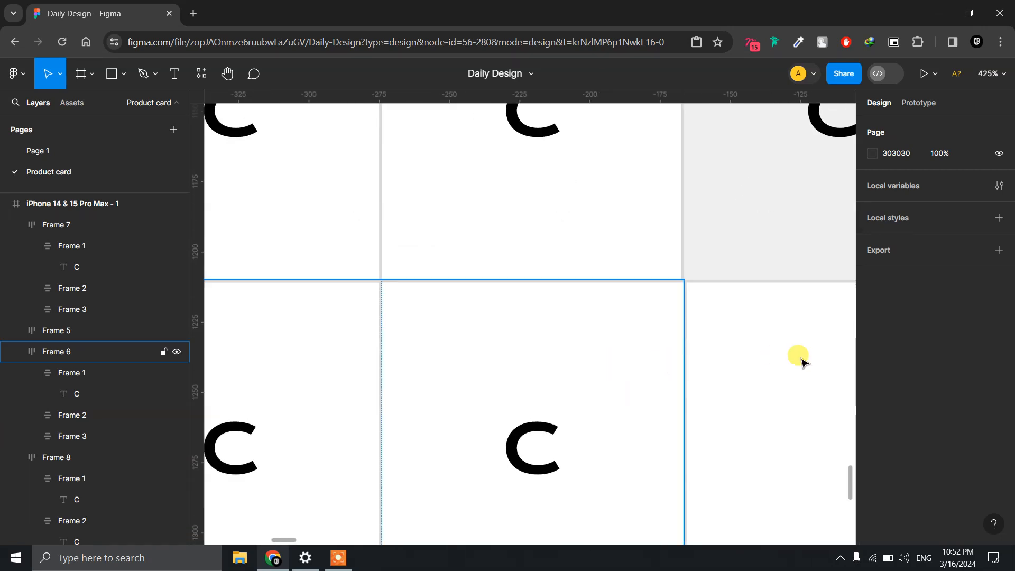
{"action": "scroll", "coordinate": [746, 373], "scroll_direction": "down", "scroll_amount": 2}
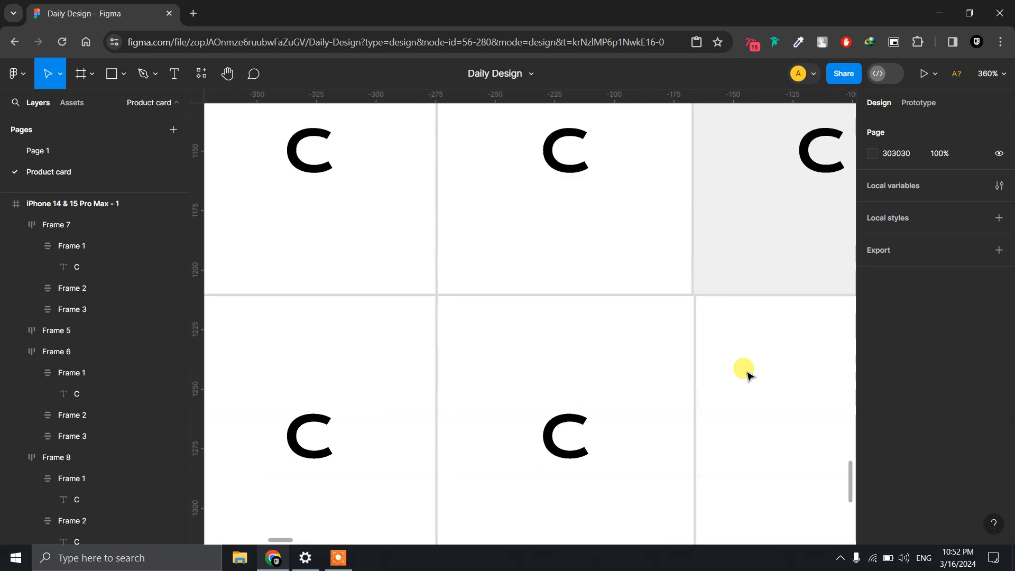
{"action": "scroll", "coordinate": [755, 411], "scroll_direction": "down", "scroll_amount": 3}
{"action": "left_click", "coordinate": [667, 336]}
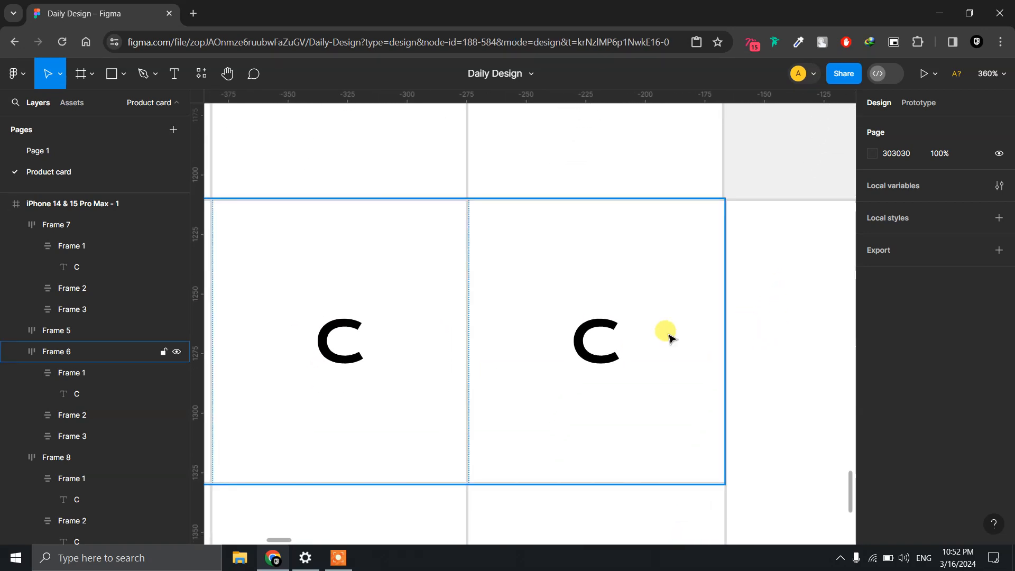
{"action": "scroll", "coordinate": [769, 417], "scroll_direction": "up", "scroll_amount": 4}
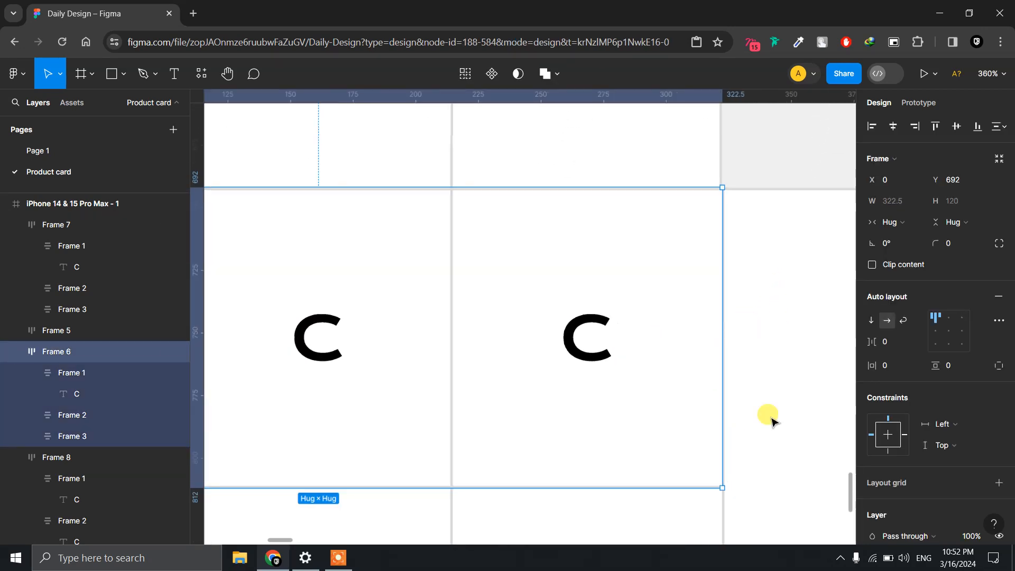
{"action": "scroll", "coordinate": [769, 418], "scroll_direction": "down", "scroll_amount": 6}
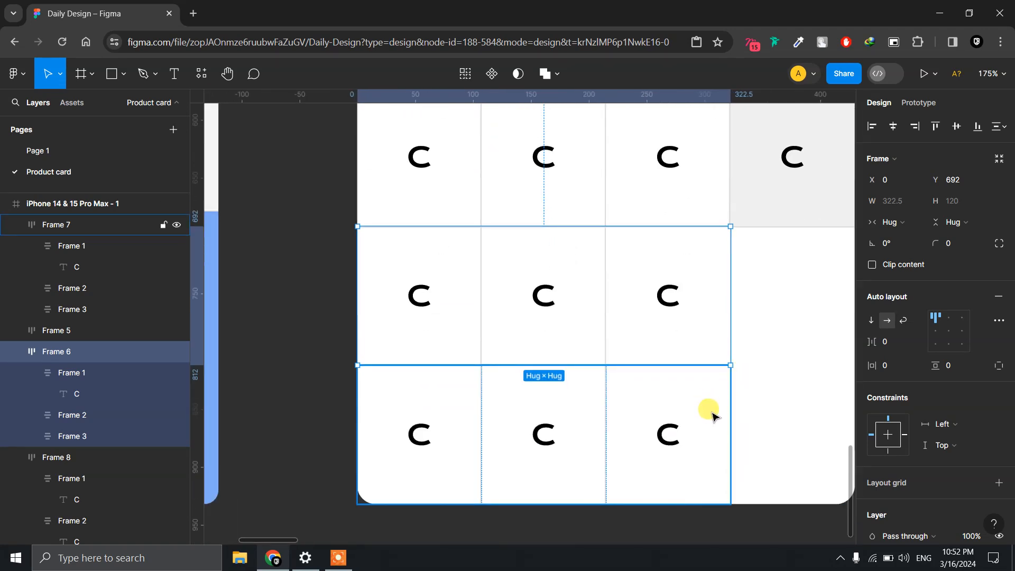
{"action": "left_click", "coordinate": [735, 426]}
{"action": "left_click", "coordinate": [712, 412]}
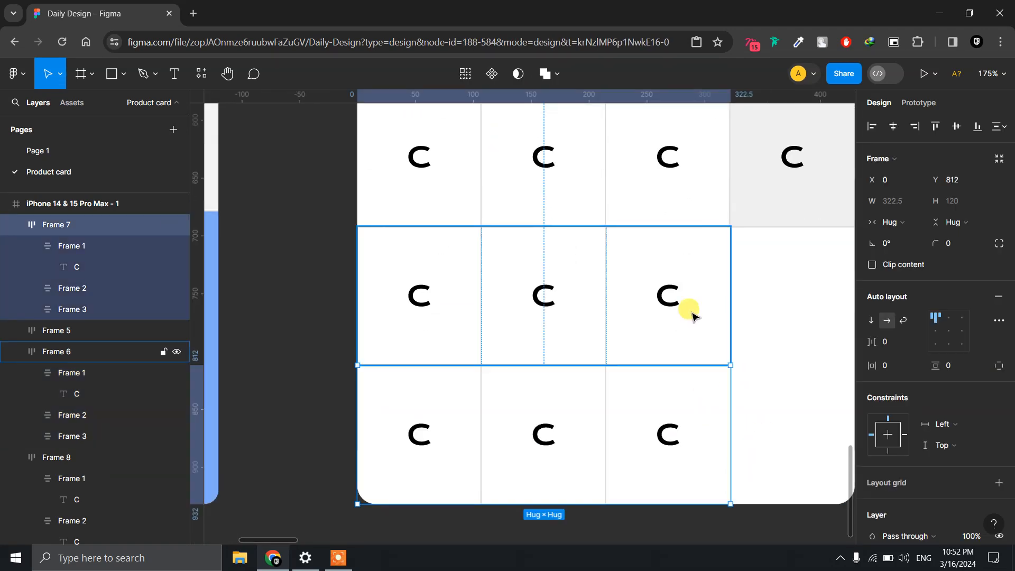
{"action": "left_click", "coordinate": [714, 252], "text": "shift"}
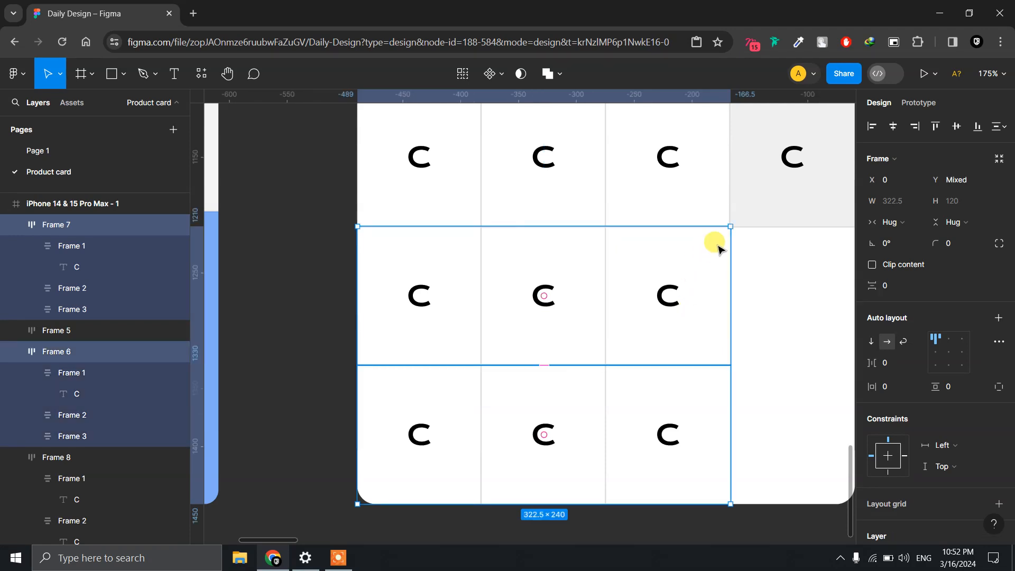
{"action": "scroll", "coordinate": [716, 240], "scroll_direction": "up", "scroll_amount": 10}
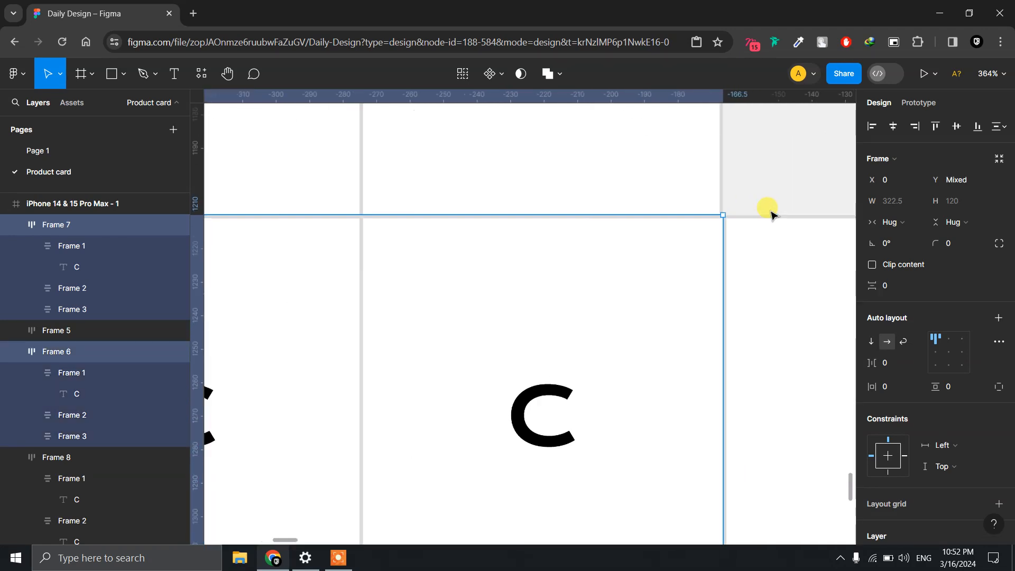
{"action": "scroll", "coordinate": [771, 214], "scroll_direction": "up", "scroll_amount": 1}
{"action": "key", "text": "Down"}
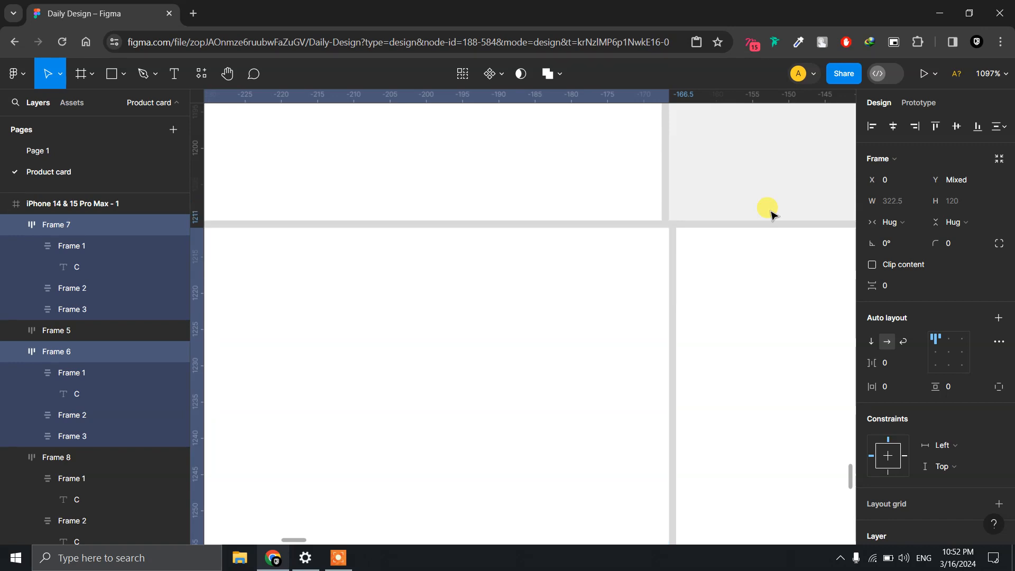
Try shifting the two bottom rows 1 px left to line up their last divider with the column divider above.
{"action": "key", "text": "Down"}
{"action": "key", "text": "Down"}
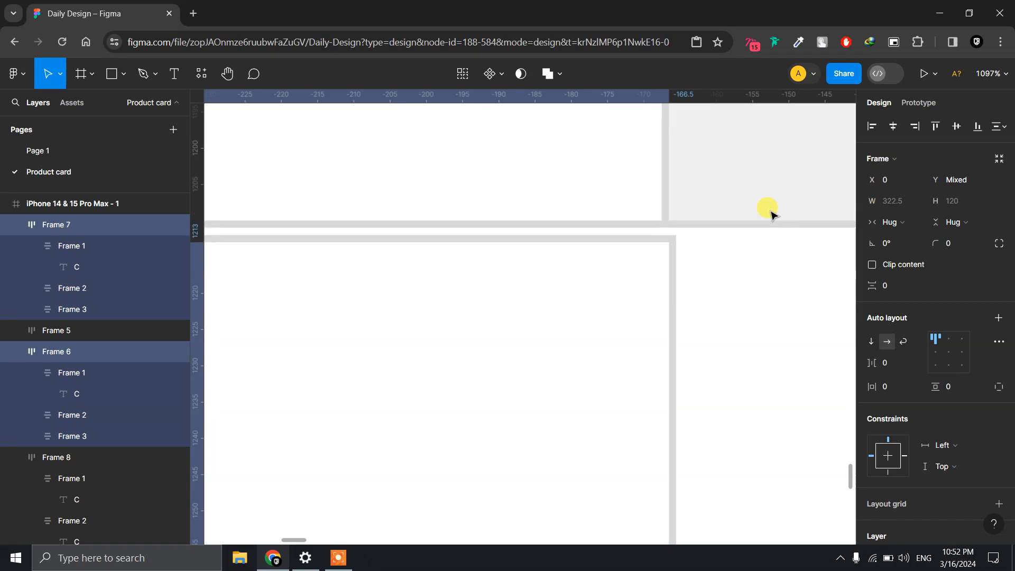
{"action": "key", "text": "Left"}
{"action": "key", "text": "Up"}
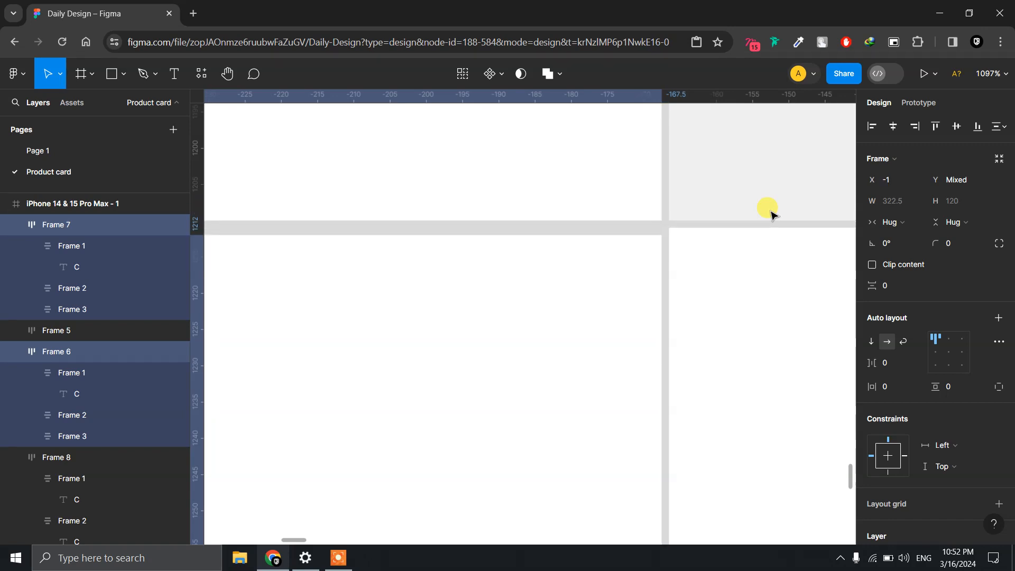
{"action": "key", "text": "Up"}
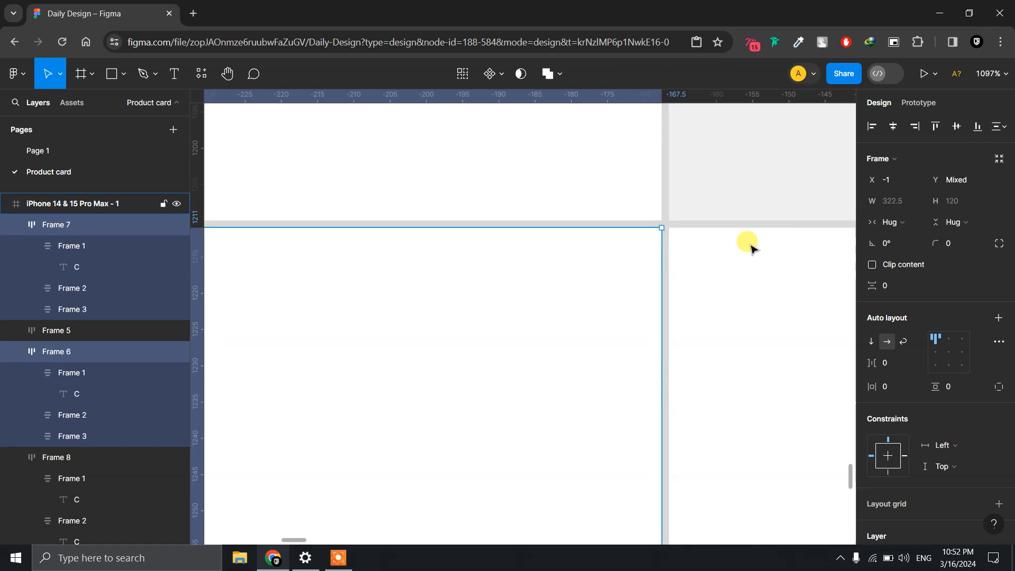
{"action": "scroll", "coordinate": [748, 243], "scroll_direction": "down", "scroll_amount": 5}
{"action": "scroll", "coordinate": [751, 245], "scroll_direction": "down", "scroll_amount": 1}
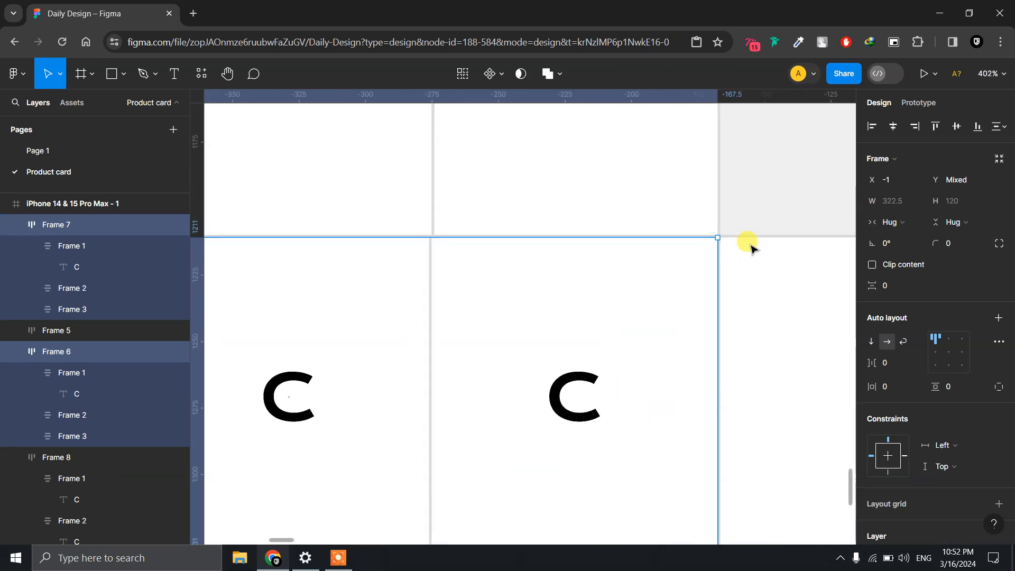
Undo the last five nudges of the two bottom rows, bringing them back to X 0, and deselect them.
{"action": "key", "text": "ctrl+z"}
{"action": "key", "text": "ctrl+z"}
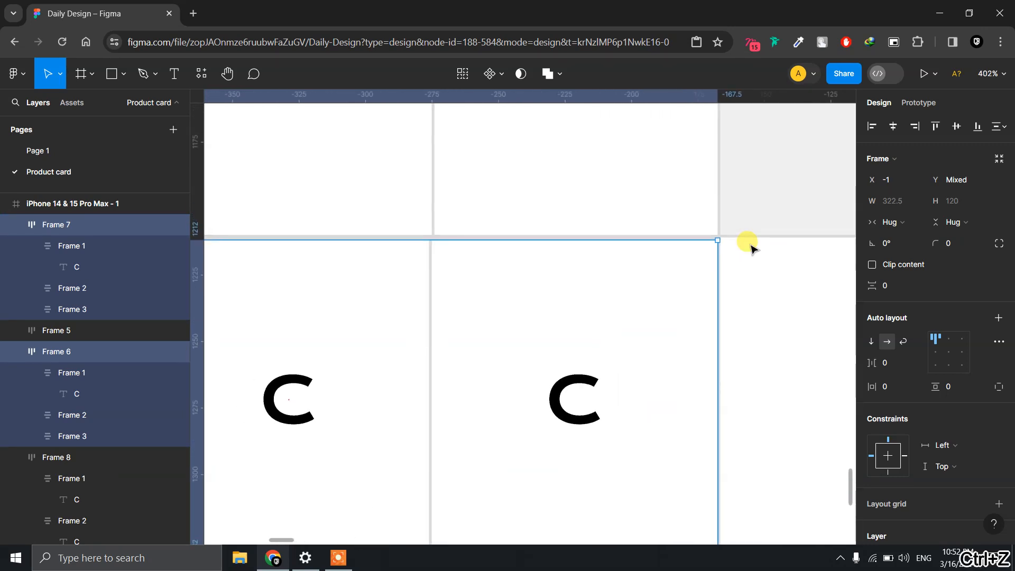
{"action": "key", "text": "ctrl+z"}
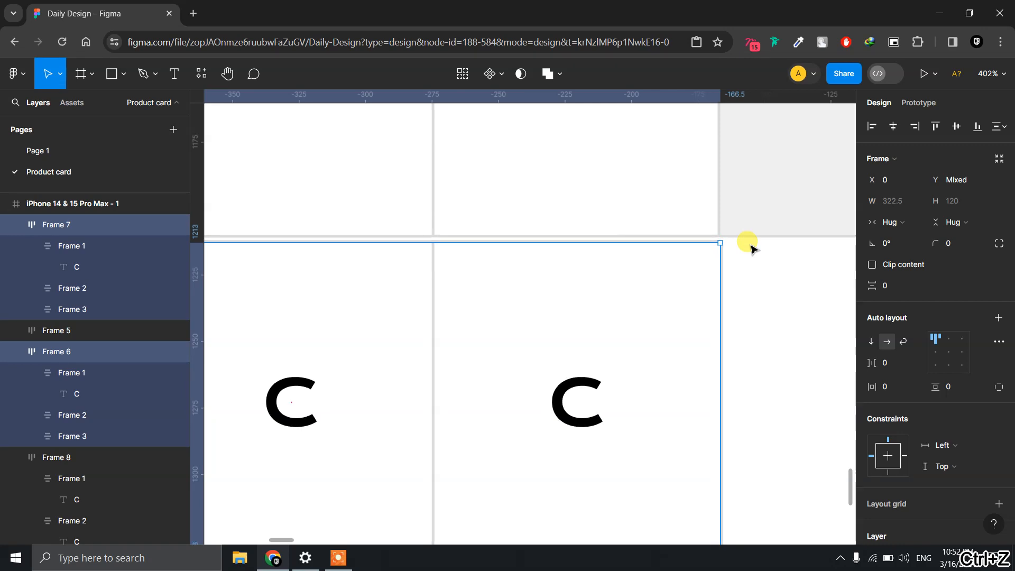
{"action": "key", "text": "ctrl+z"}
{"action": "key", "text": "ctrl+z"}
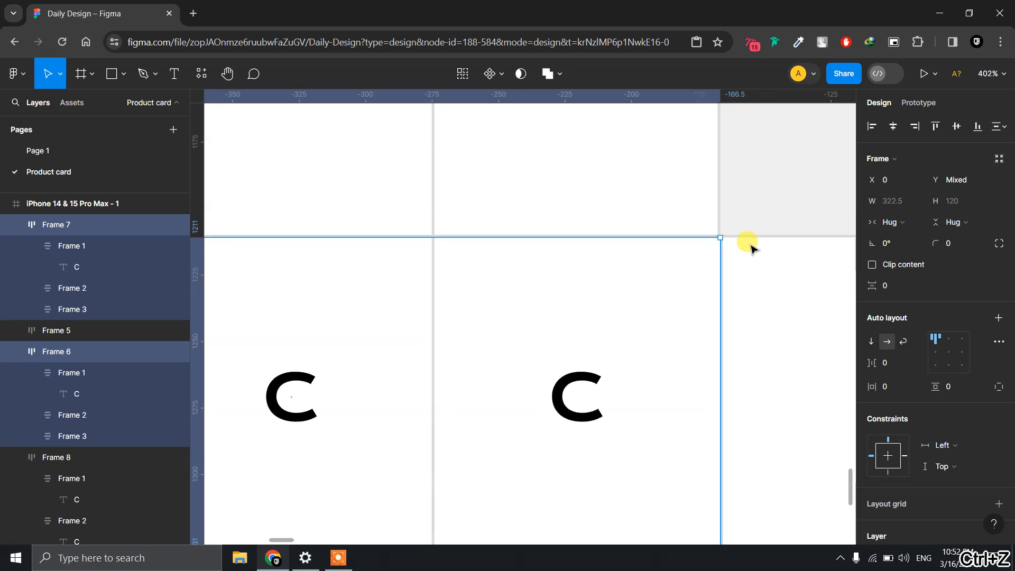
{"action": "left_click", "coordinate": [746, 249]}
Draw a 108 × 239 rectangle at X 322, Y 693 filling the empty space beside the two bottom rows.
{"action": "scroll", "coordinate": [746, 249], "scroll_direction": "up", "scroll_amount": 4}
{"action": "scroll", "coordinate": [746, 249], "scroll_direction": "down", "scroll_amount": 4}
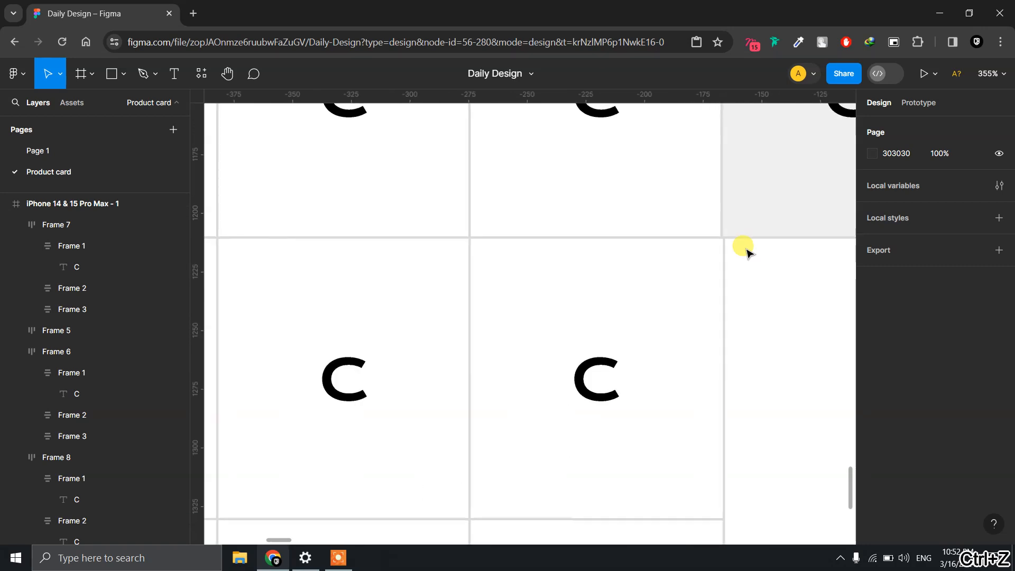
{"action": "scroll", "coordinate": [746, 249], "scroll_direction": "down", "scroll_amount": 4}
{"action": "left_click_drag", "start_coordinate": [771, 331], "coordinate": [607, 297]}
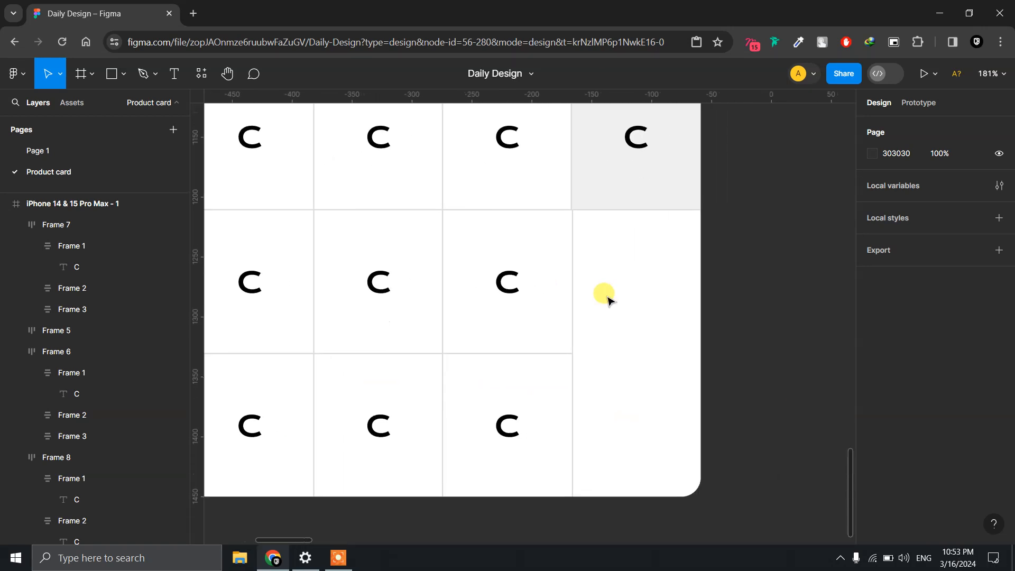
{"action": "scroll", "coordinate": [644, 305], "scroll_direction": "down", "scroll_amount": 2}
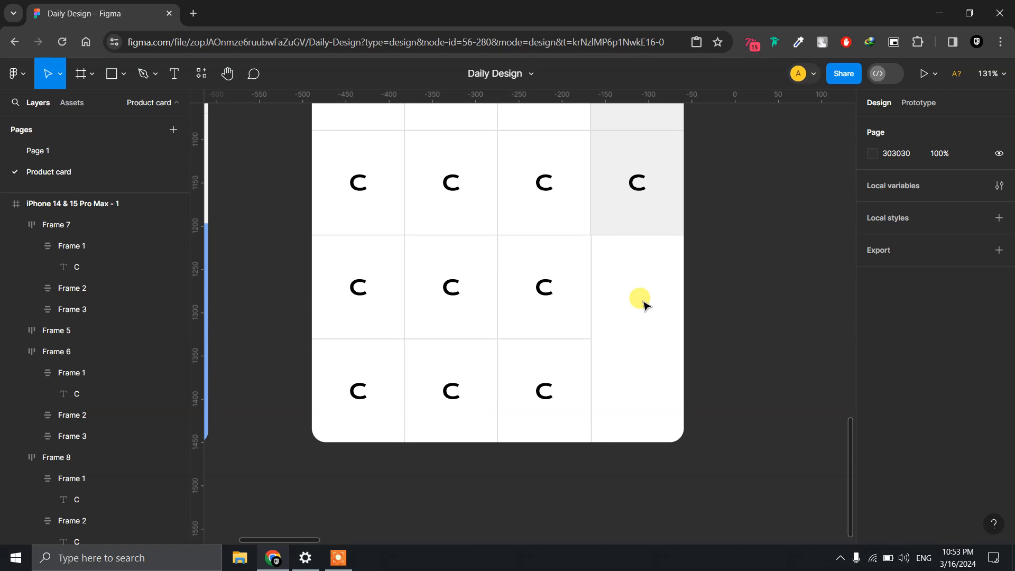
{"action": "key", "text": "r"}
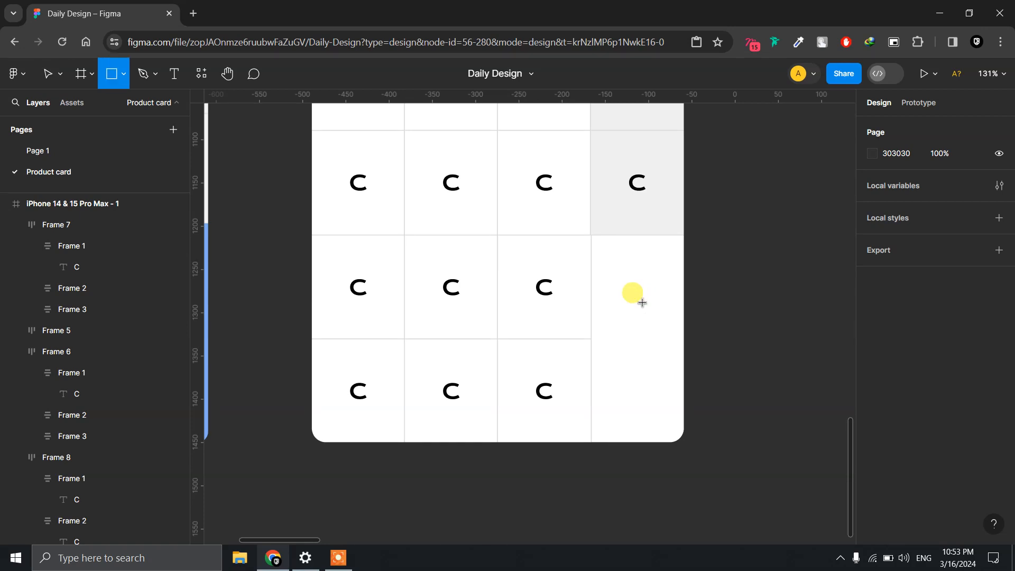
{"action": "mouse_move", "coordinate": [682, 440]}
{"action": "left_mouse_down"}
{"action": "mouse_move", "coordinate": [641, 397]}
{"action": "mouse_move", "coordinate": [592, 272]}
{"action": "mouse_move", "coordinate": [591, 235]}
{"action": "left_mouse_up"}
{"action": "scroll", "coordinate": [676, 189], "scroll_direction": "up", "scroll_amount": 5}
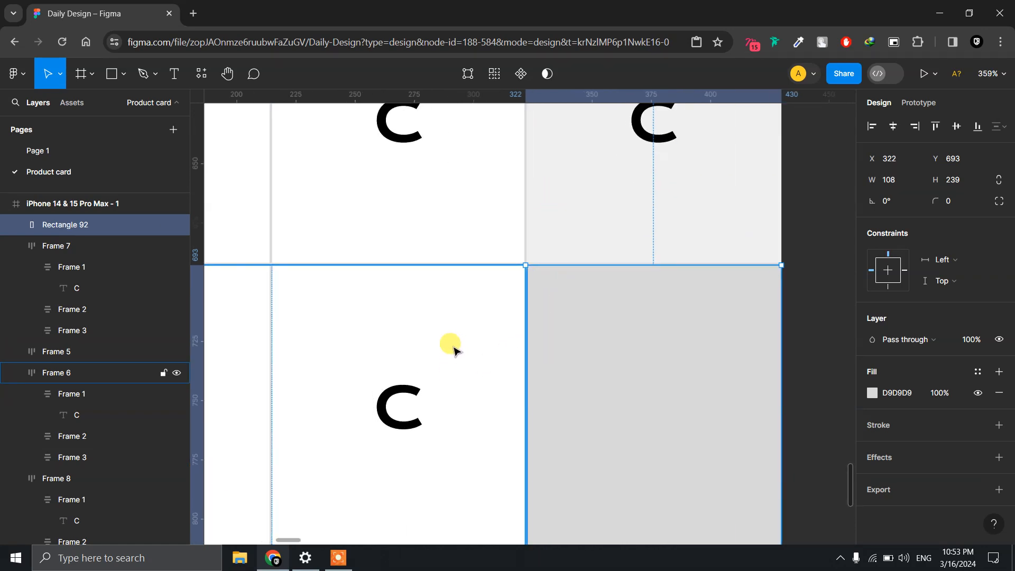
{"action": "scroll", "coordinate": [453, 349], "scroll_direction": "down", "scroll_amount": 1}
{"action": "scroll", "coordinate": [453, 349], "scroll_direction": "down", "scroll_amount": 6}
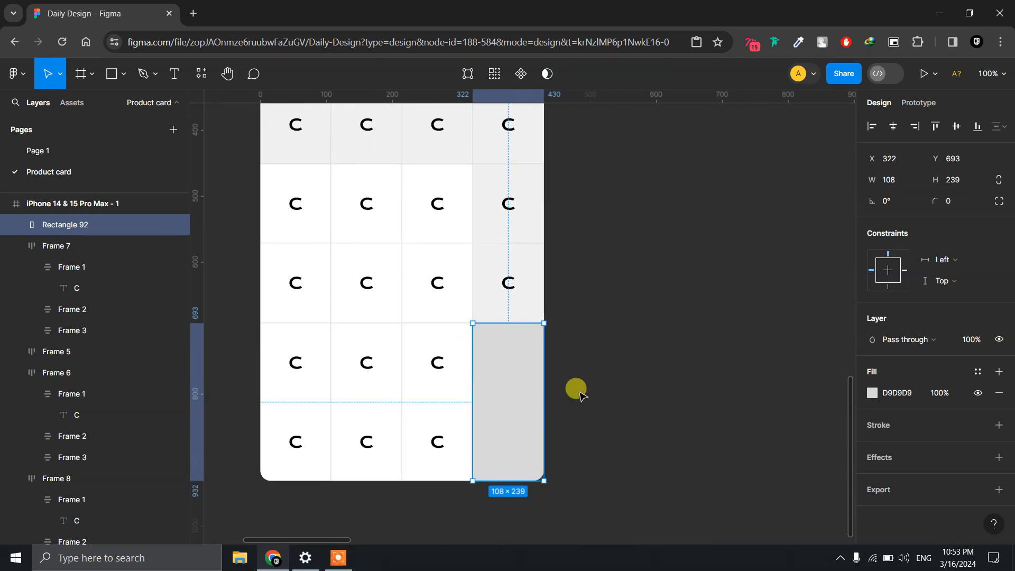
{"action": "left_click", "coordinate": [584, 382]}
{"action": "scroll", "coordinate": [582, 381], "scroll_direction": "down", "scroll_amount": 3}
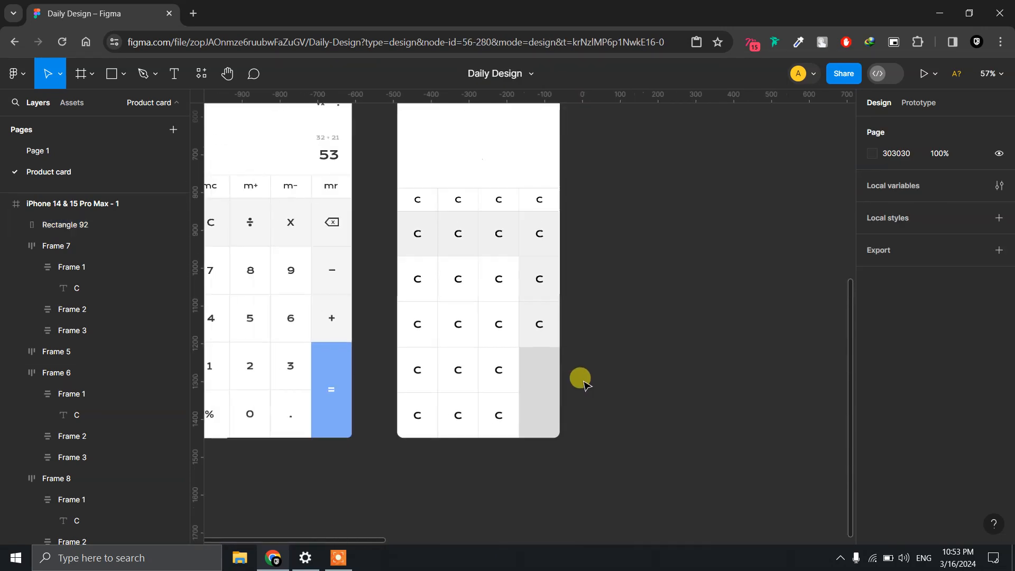
Fill the new rectangle with the blue 7FABF4 sampled from the reference calculator's equals key.
{"action": "left_click", "coordinate": [544, 385]}
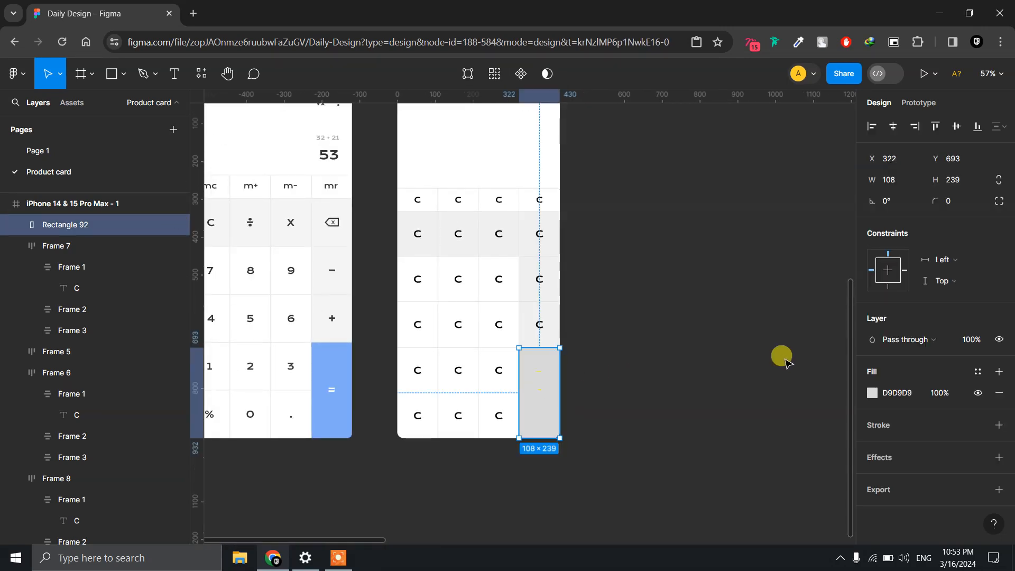
{"action": "left_click", "coordinate": [873, 393]}
{"action": "left_click", "coordinate": [716, 388]}
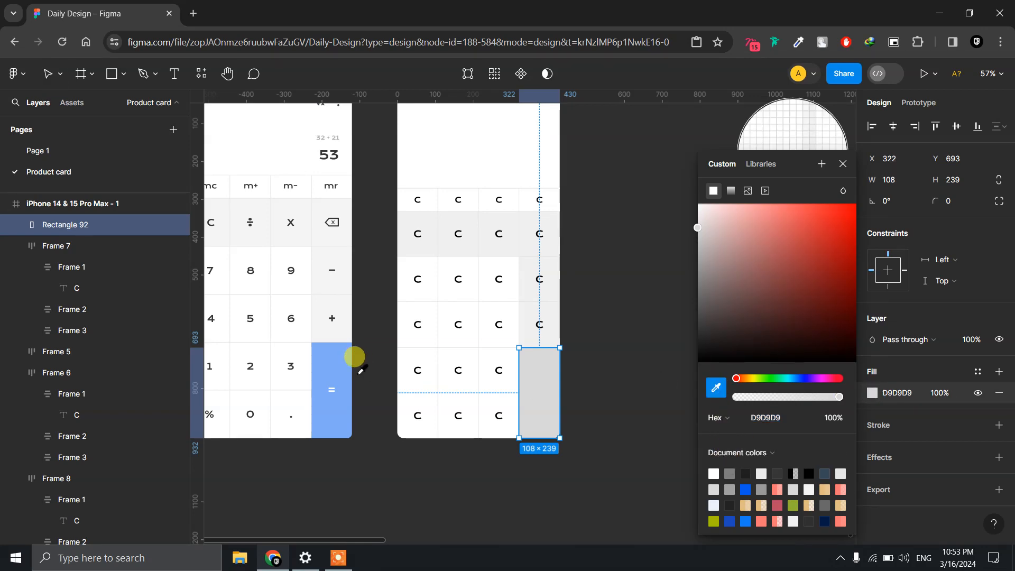
{"action": "left_click", "coordinate": [342, 351]}
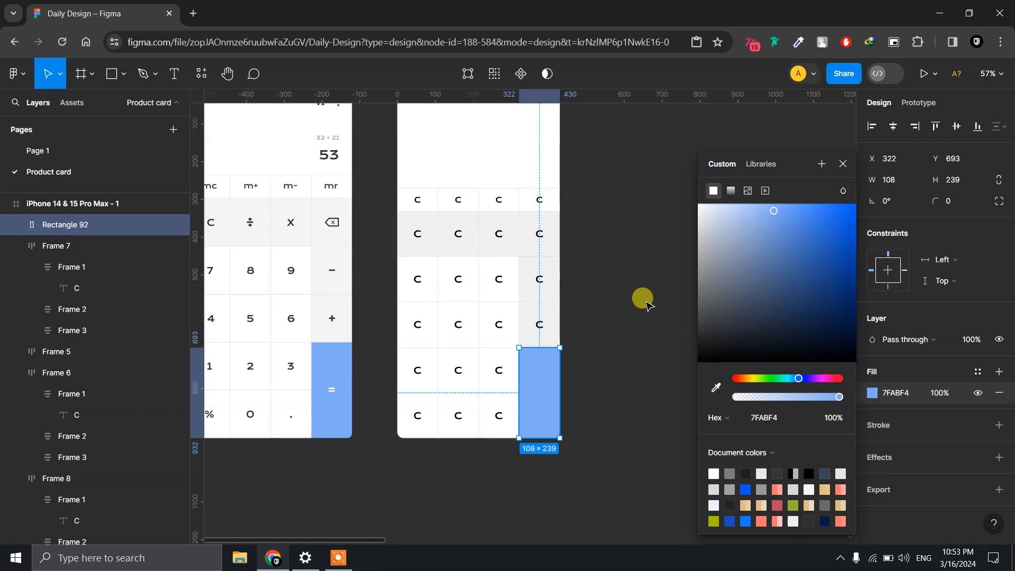
{"action": "left_click", "coordinate": [644, 301]}
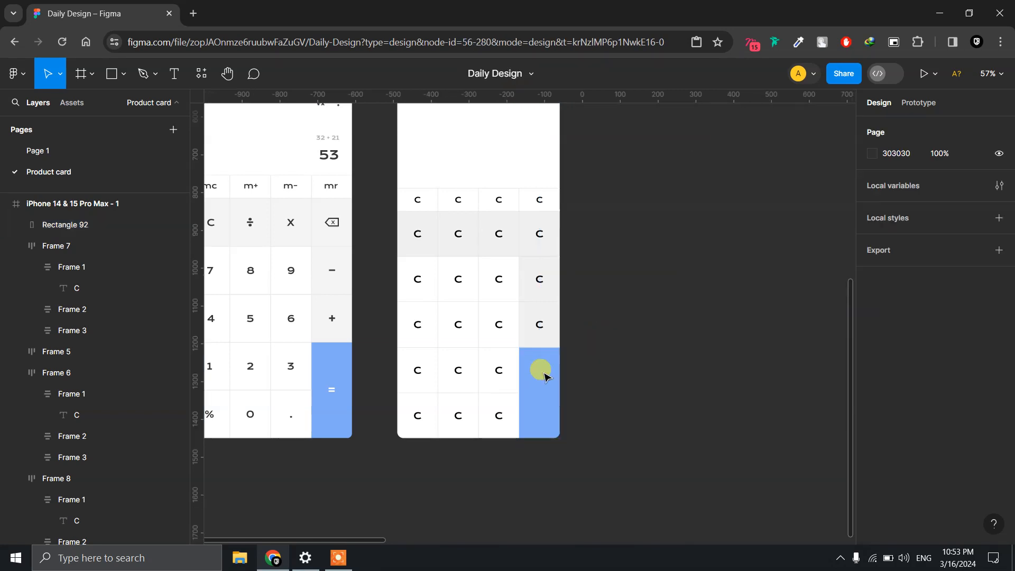
Try nudging the blue rectangle 1 px up and 1 px right, returning it to X 322, Y 693 each time.
{"action": "scroll", "coordinate": [512, 383], "scroll_direction": "up", "scroll_amount": 5}
{"action": "scroll", "coordinate": [540, 367], "scroll_direction": "up", "scroll_amount": 10}
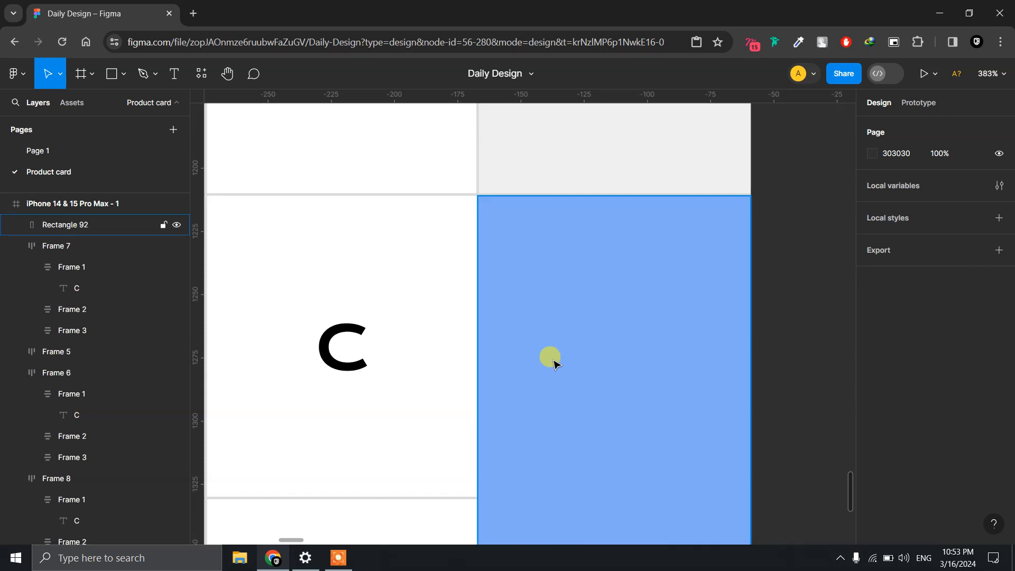
{"action": "left_click", "coordinate": [572, 357]}
{"action": "key", "text": "Up"}
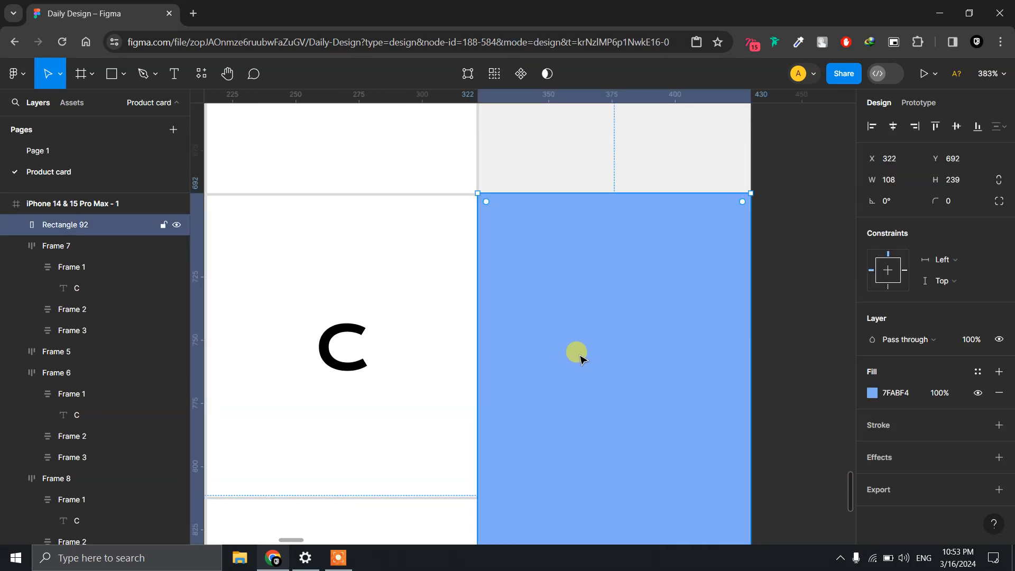
{"action": "key", "text": "Down"}
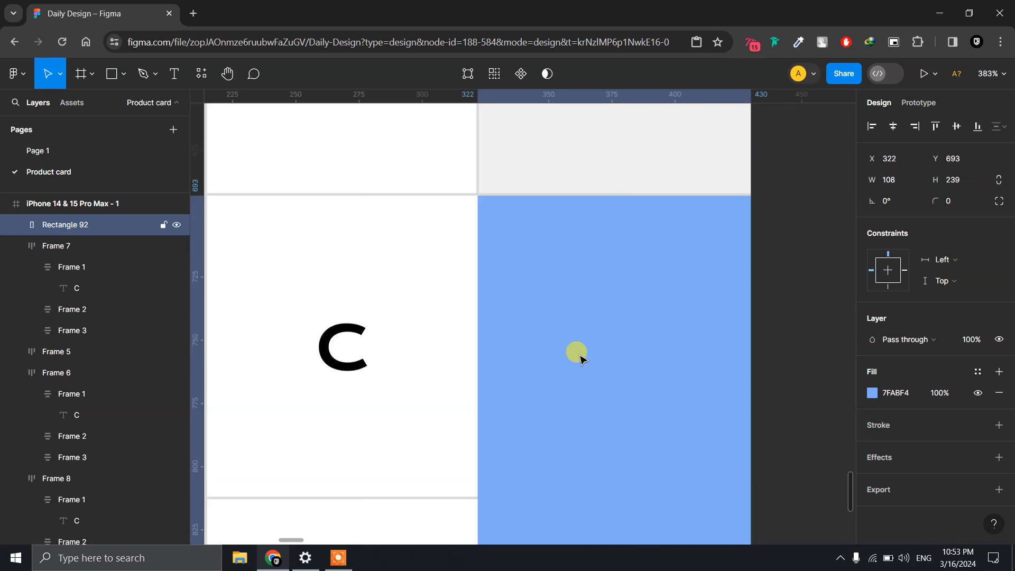
{"action": "key", "text": "Right"}
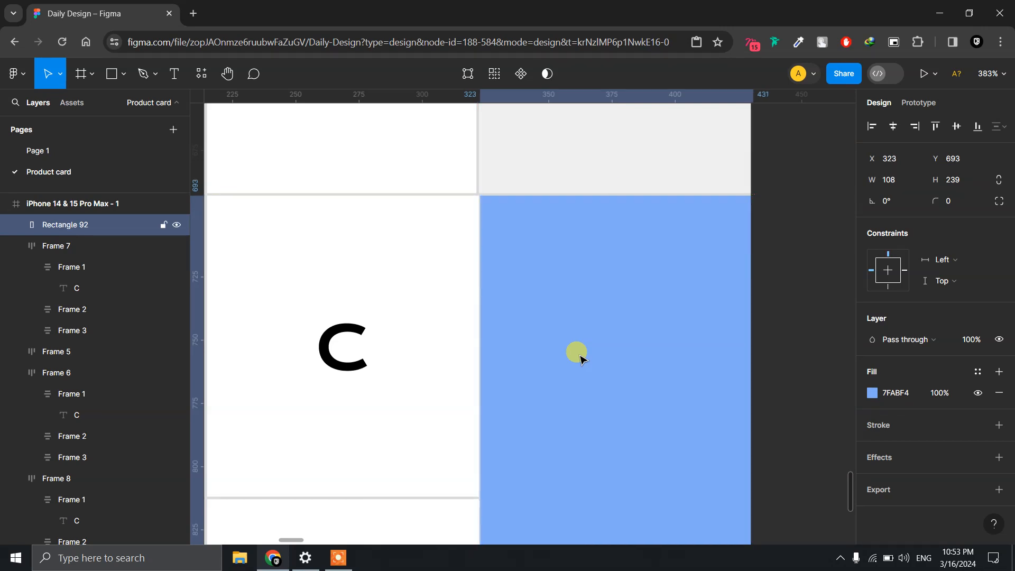
{"action": "key", "text": "Left"}
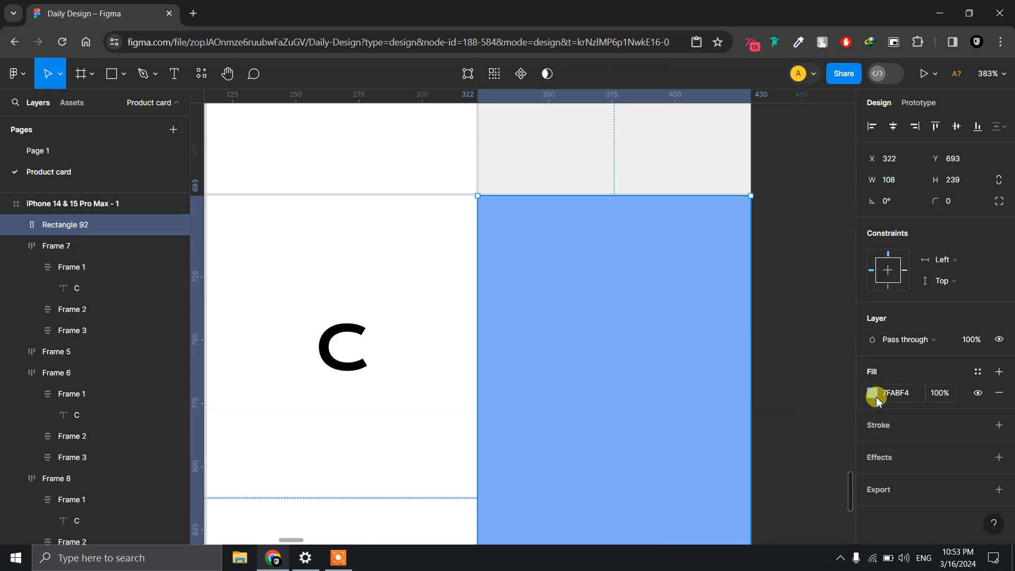
Add a DADADA stroke to the blue rectangle and position it outside.
{"action": "left_click", "coordinate": [999, 425]}
{"action": "left_click", "coordinate": [913, 446]}
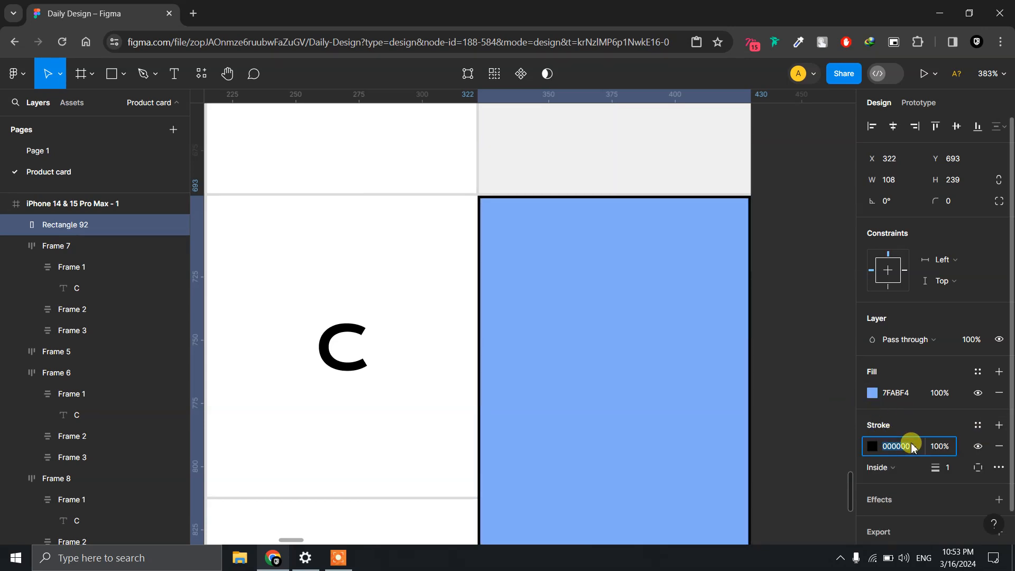
{"action": "type", "text": "DADADA"}
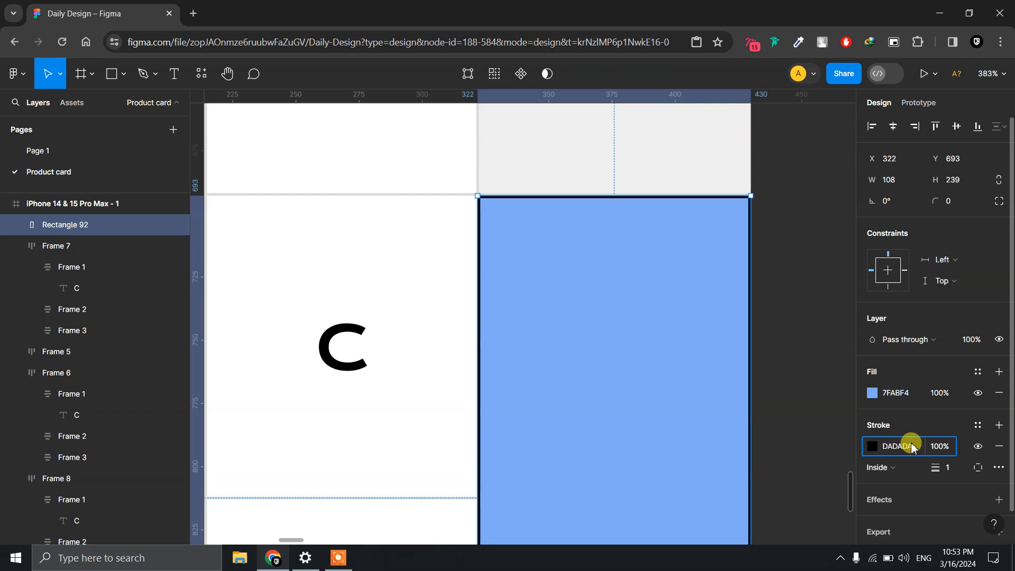
{"action": "key", "text": "Return"}
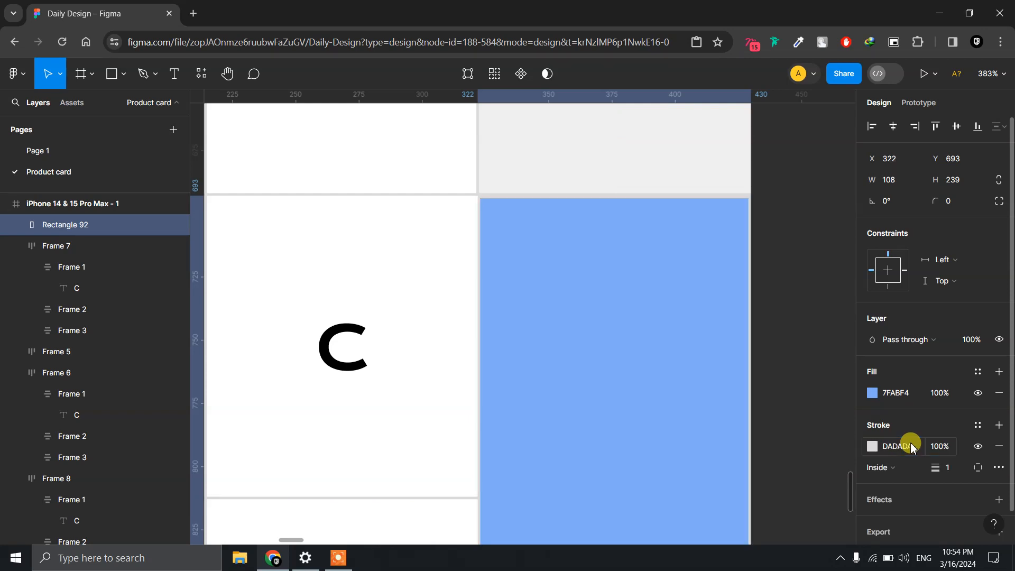
{"action": "left_click", "coordinate": [887, 467]}
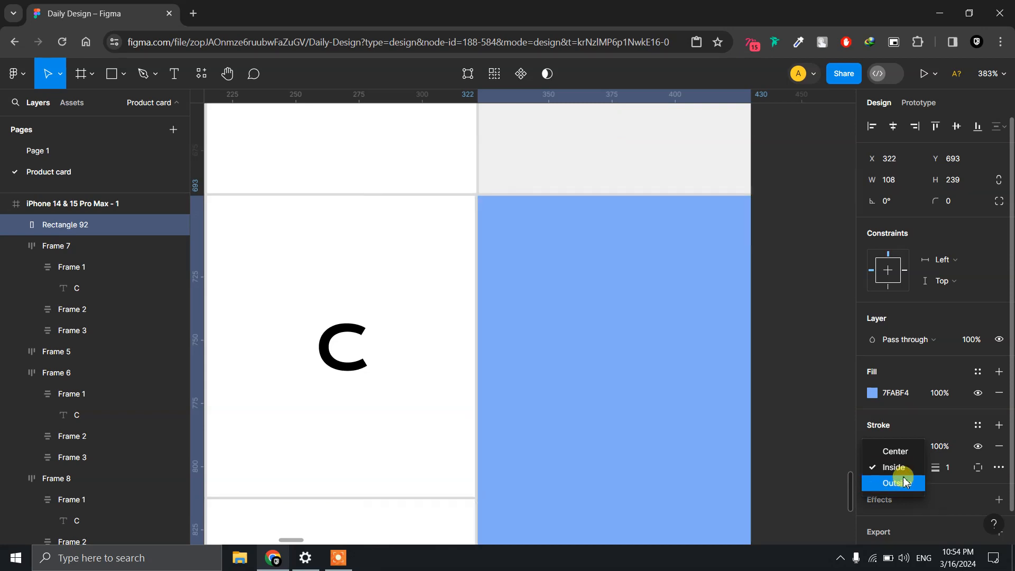
{"action": "left_click", "coordinate": [894, 483]}
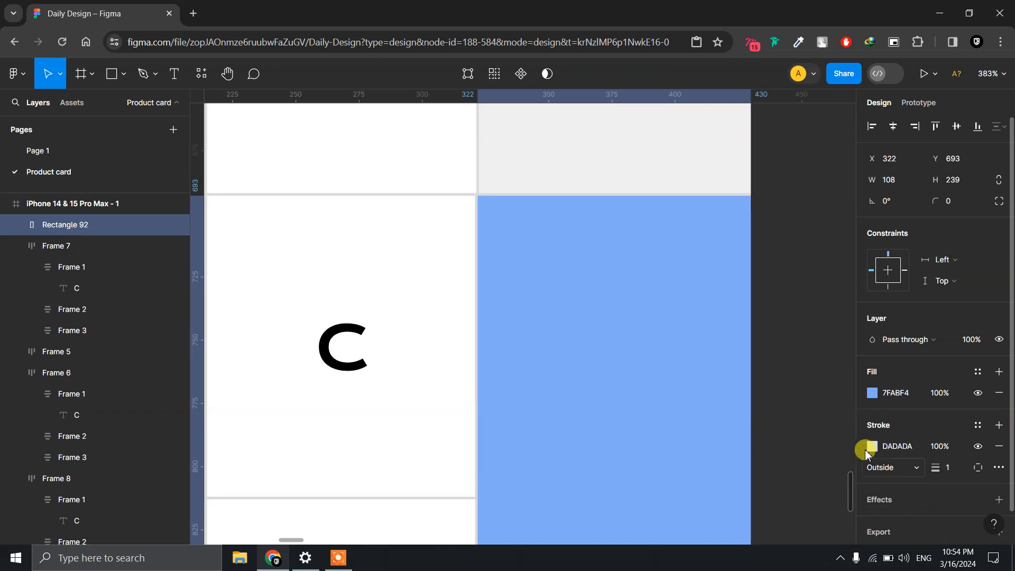
Try nudging the blue rectangle 1 px right and back, checking its upper-left corner against the neighbouring cell borders.
{"action": "left_click", "coordinate": [835, 405]}
{"action": "left_click", "coordinate": [739, 343]}
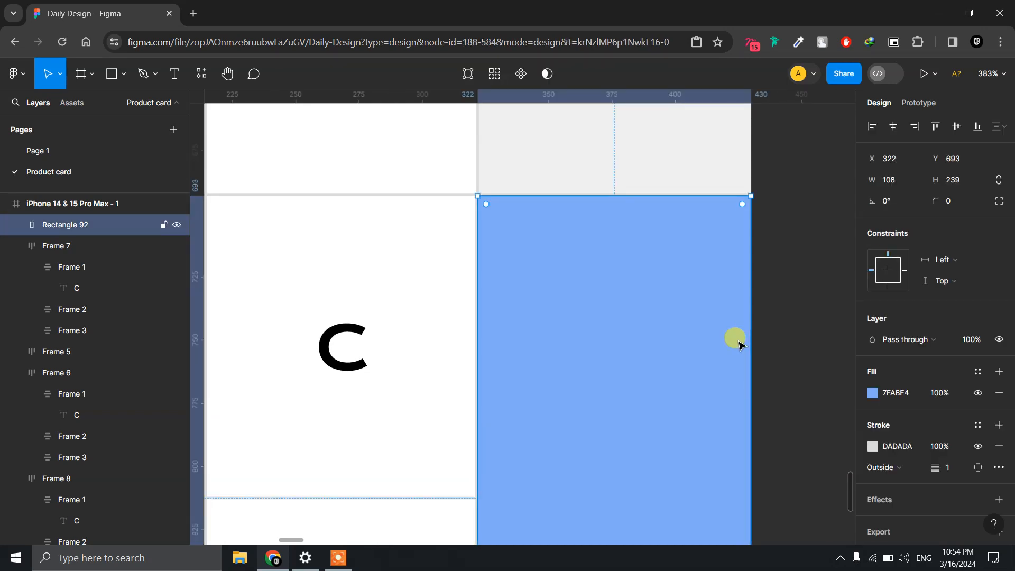
{"action": "key", "text": "Right"}
{"action": "key", "text": "Left"}
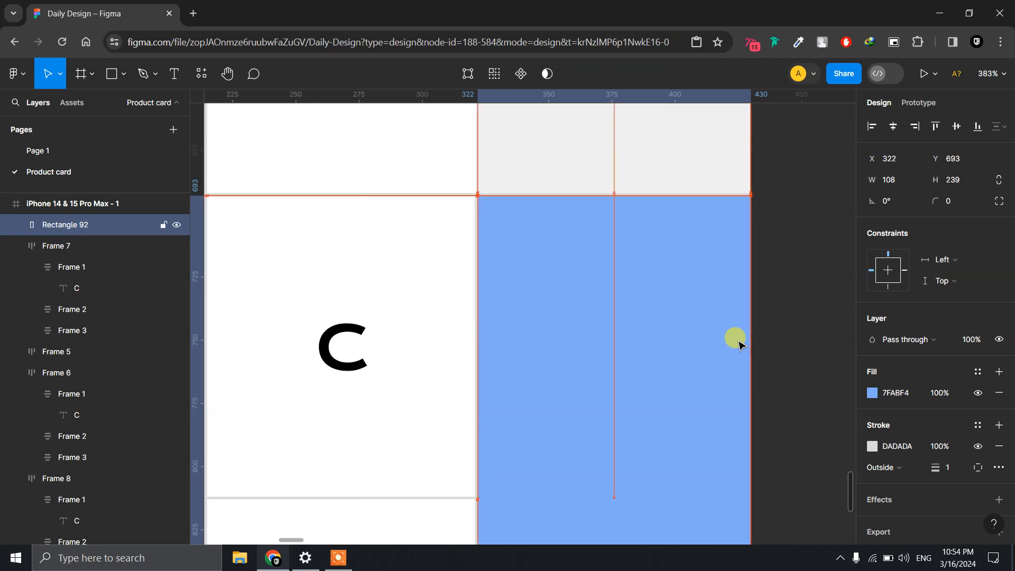
{"action": "scroll", "coordinate": [557, 196], "scroll_direction": "down", "scroll_amount": 3}
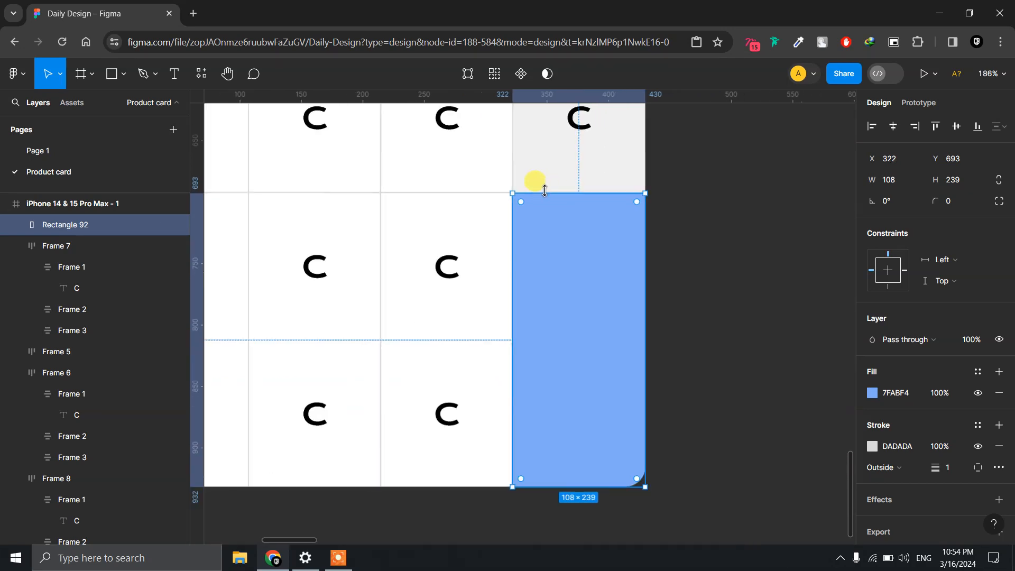
{"action": "scroll", "coordinate": [534, 181], "scroll_direction": "up", "scroll_amount": 6}
{"action": "scroll", "coordinate": [488, 150], "scroll_direction": "up", "scroll_amount": 4}
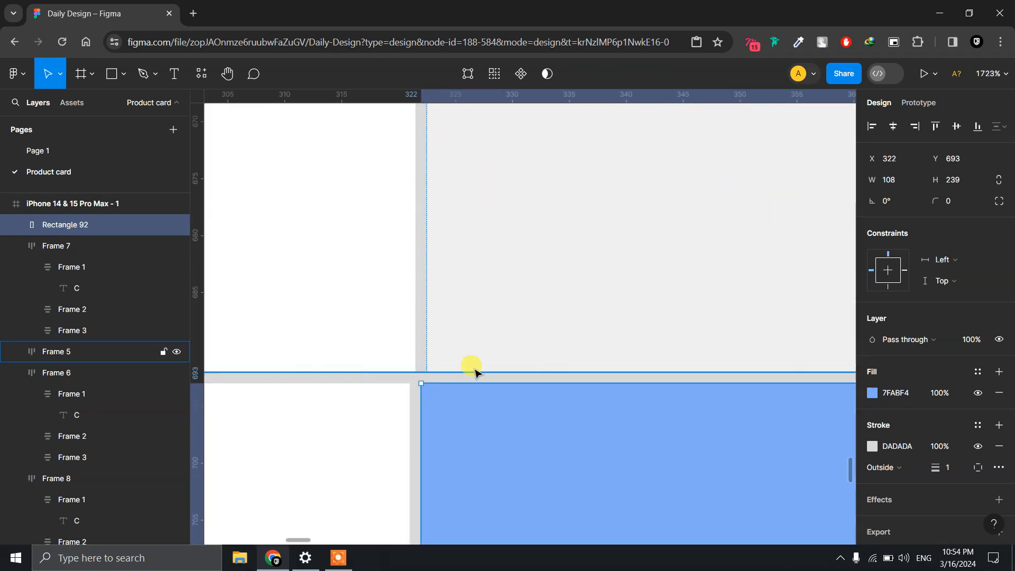
{"action": "left_click_drag", "start_coordinate": [460, 406], "coordinate": [464, 407]}
{"action": "scroll", "coordinate": [465, 409], "scroll_direction": "down", "scroll_amount": 2}
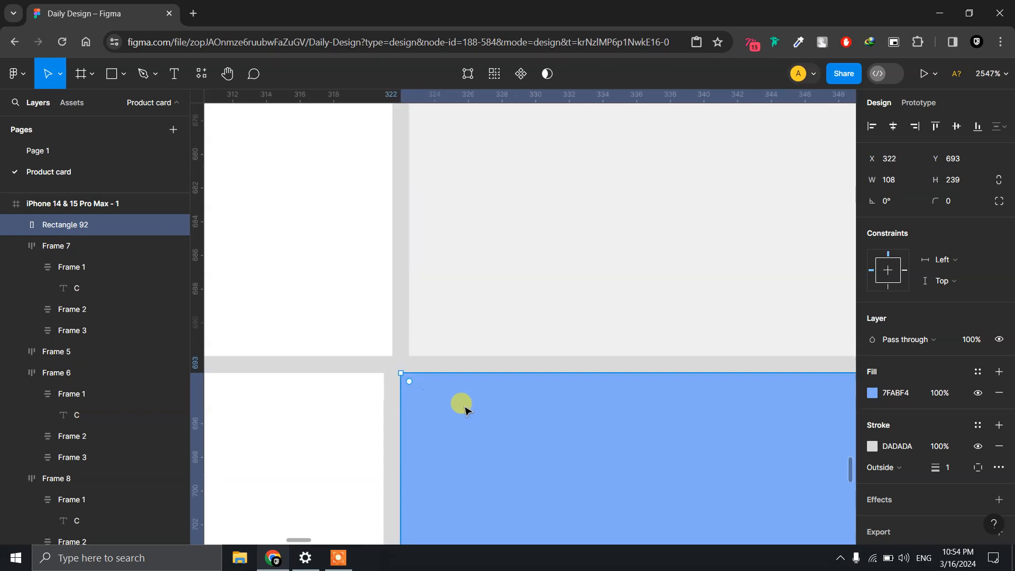
Check the fill and stroke settings of the grey key cell directly above the blue rectangle.
{"action": "left_click", "coordinate": [475, 302]}
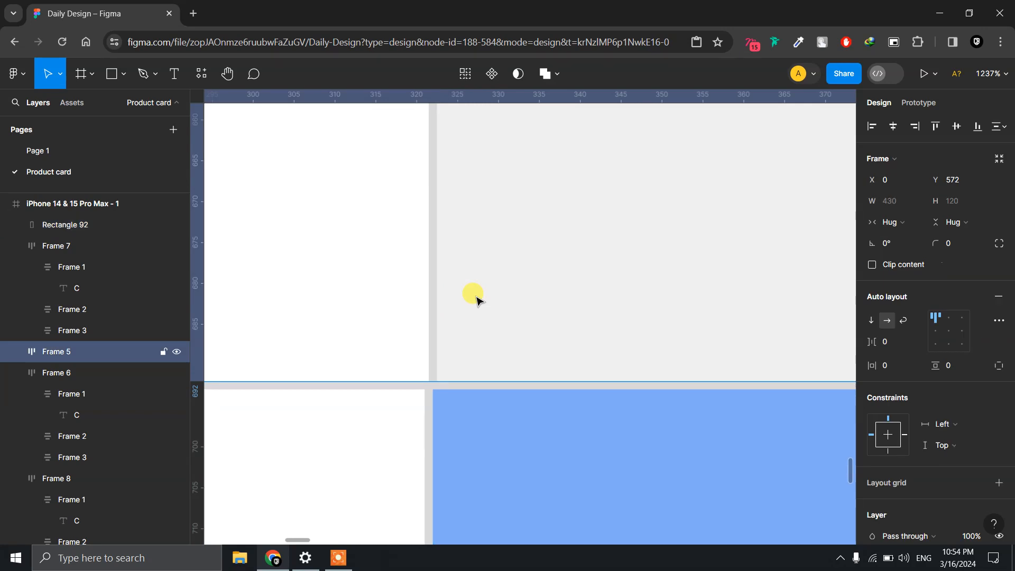
{"action": "double_click", "coordinate": [476, 300]}
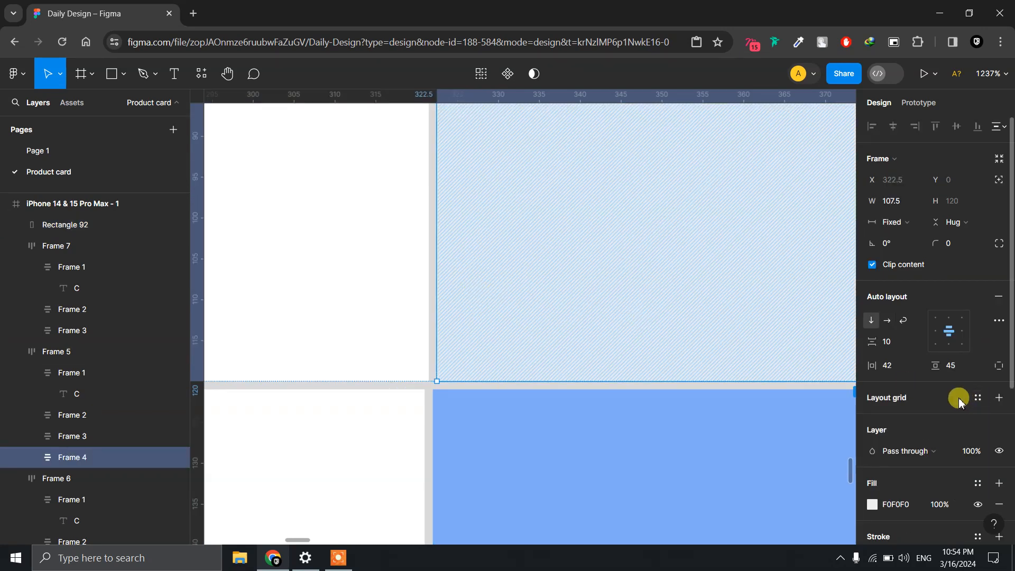
{"action": "scroll", "coordinate": [960, 398], "scroll_direction": "down", "scroll_amount": 5}
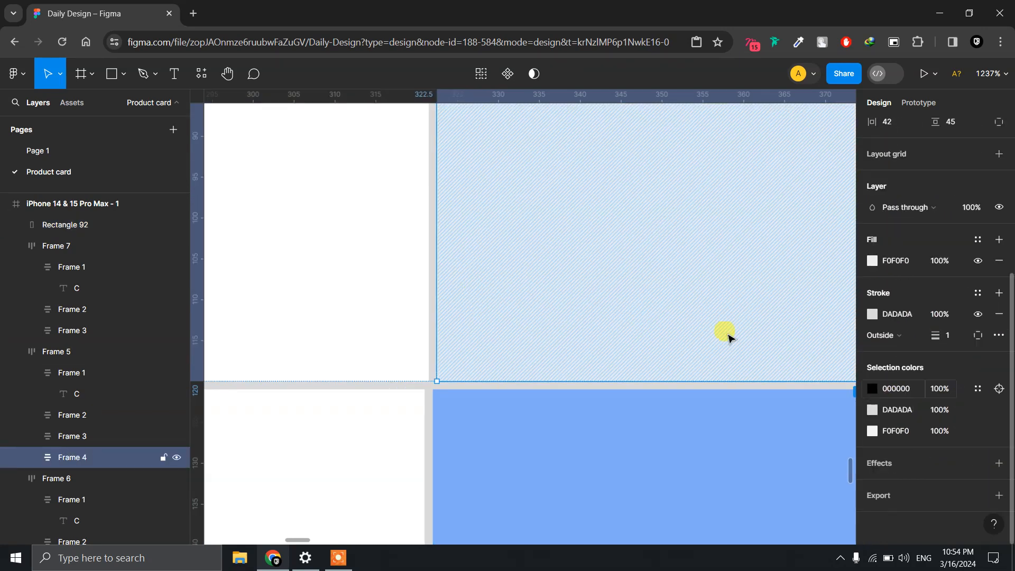
{"action": "scroll", "coordinate": [660, 309], "scroll_direction": "down", "scroll_amount": 5}
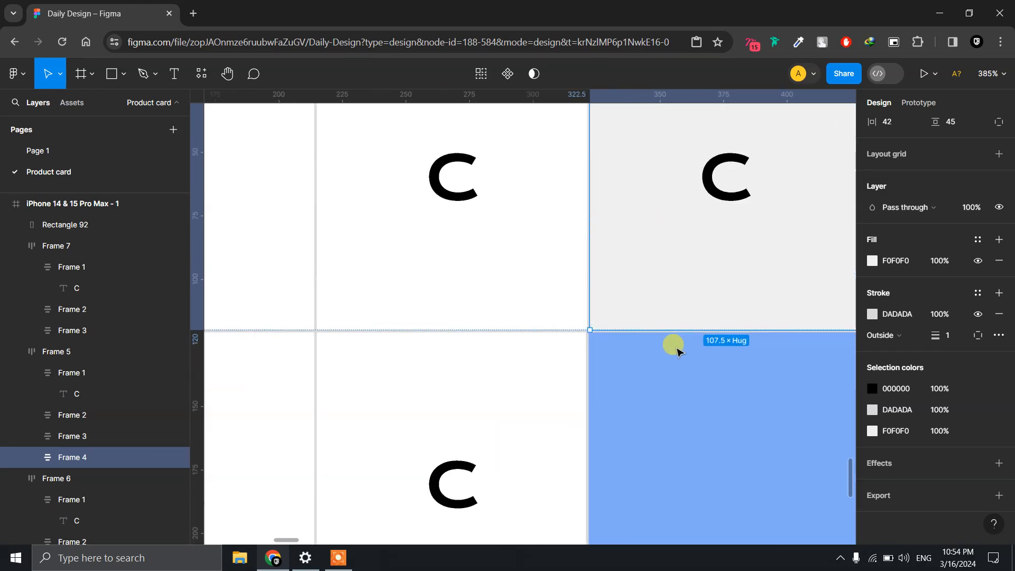
{"action": "scroll", "coordinate": [673, 344], "scroll_direction": "down", "scroll_amount": 2}
Remove the blue rectangle's stroke and inspect its edge against the grey key above.
{"action": "left_click", "coordinate": [709, 378]}
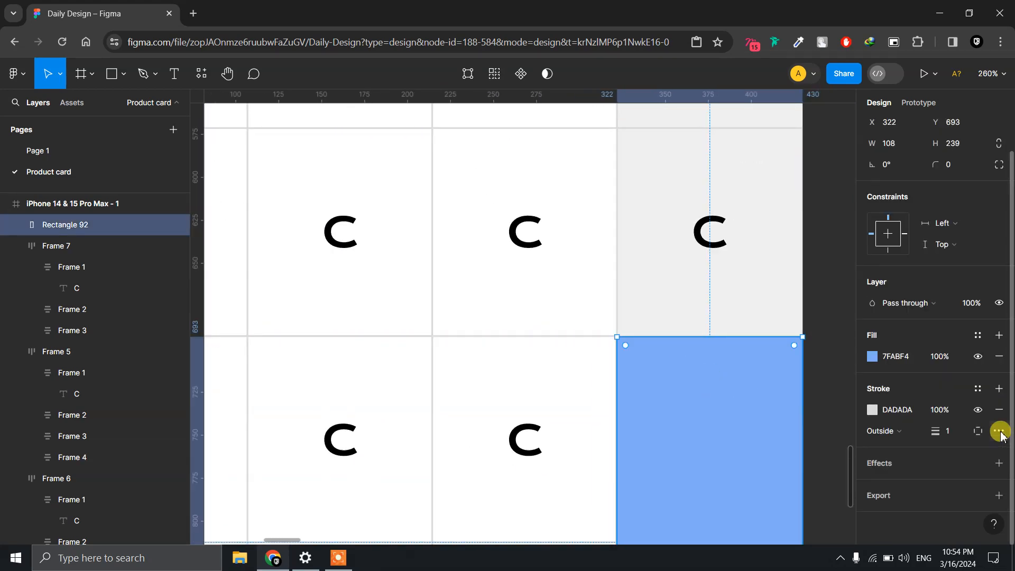
{"action": "left_click", "coordinate": [999, 410]}
{"action": "left_click", "coordinate": [818, 370]}
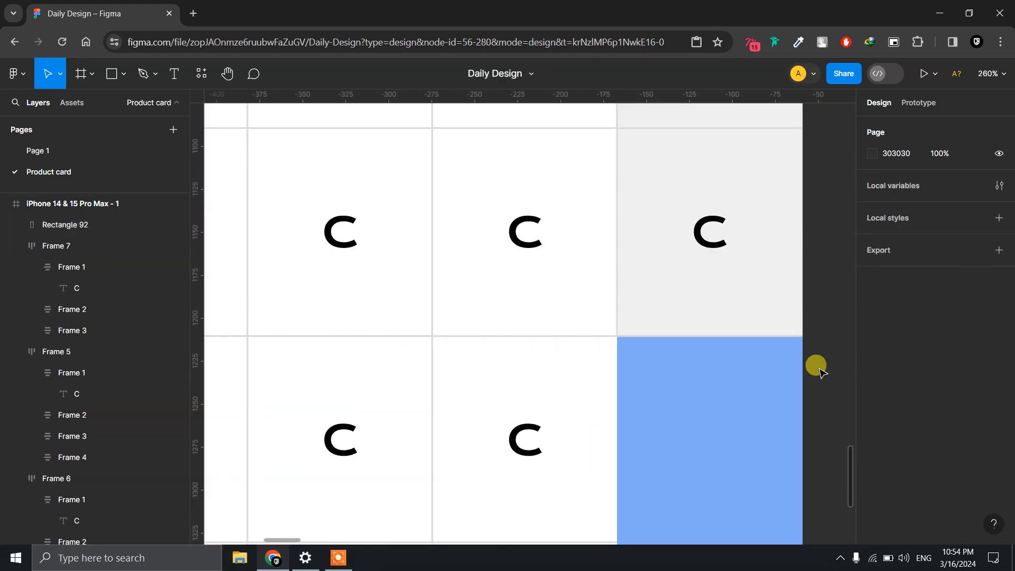
{"action": "left_click", "coordinate": [727, 389]}
{"action": "scroll", "coordinate": [716, 352], "scroll_direction": "up", "scroll_amount": 5}
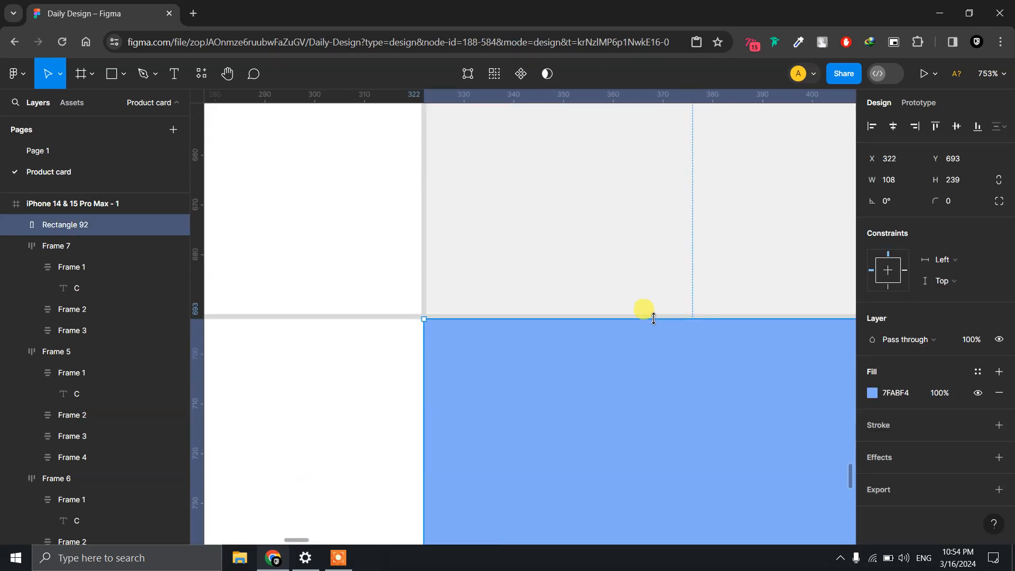
{"action": "scroll", "coordinate": [653, 317], "scroll_direction": "down", "scroll_amount": 10}
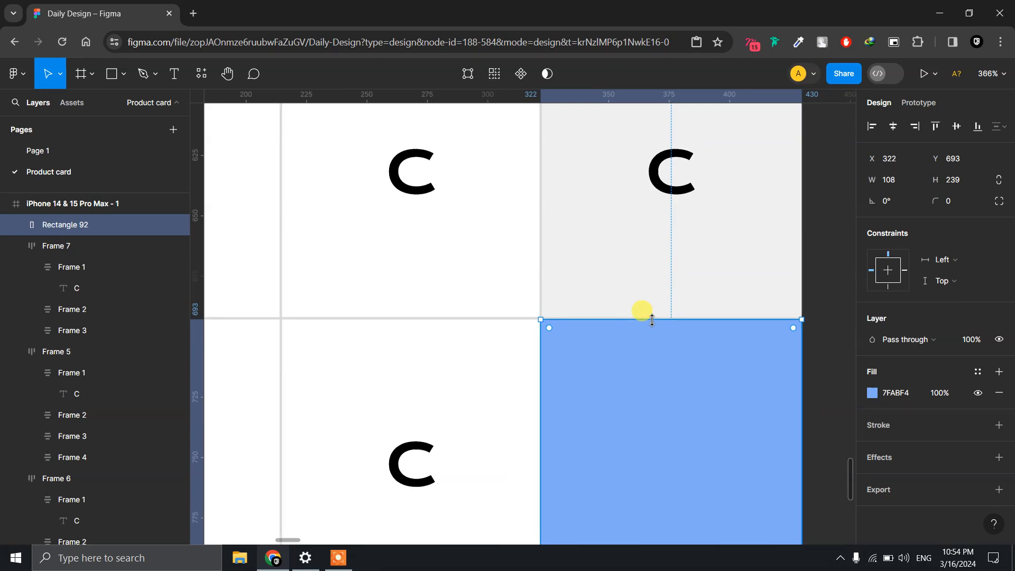
Add an "=" text label on the blue rectangle beside the two bottom rows.
{"action": "left_click", "coordinate": [738, 335]}
{"action": "scroll", "coordinate": [741, 370], "scroll_direction": "up", "scroll_amount": 3}
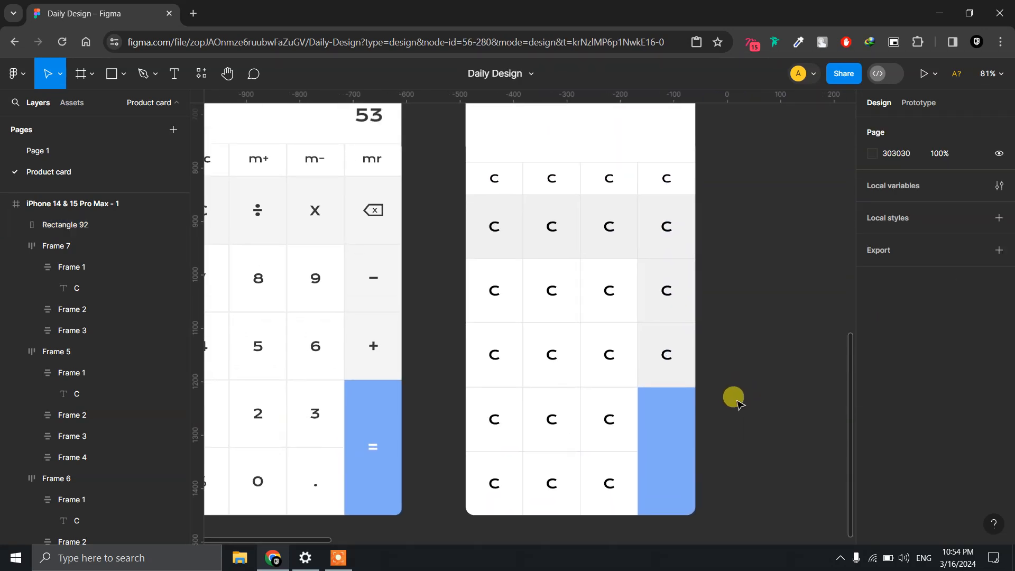
{"action": "key", "text": "t"}
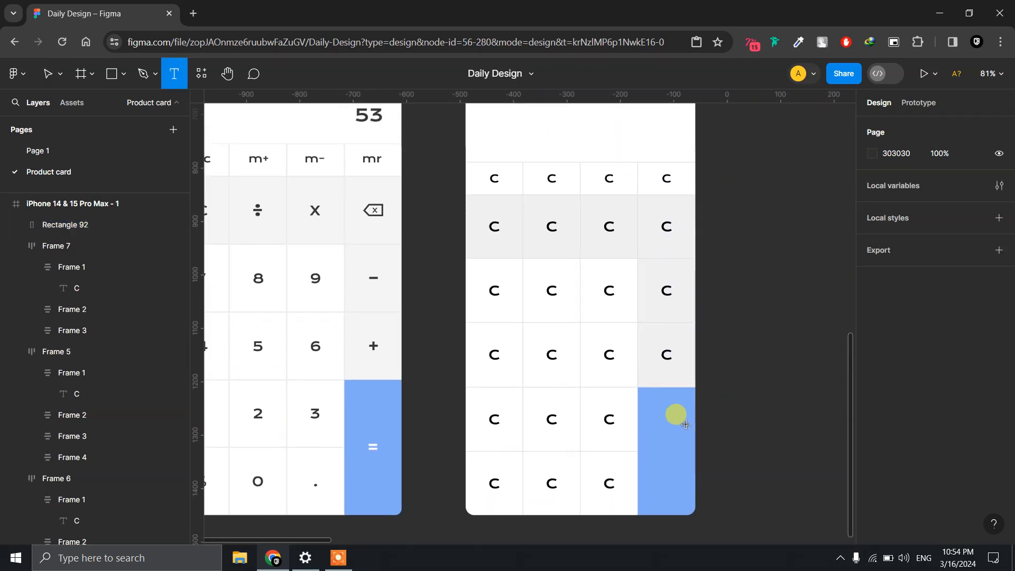
{"action": "left_click", "coordinate": [666, 453]}
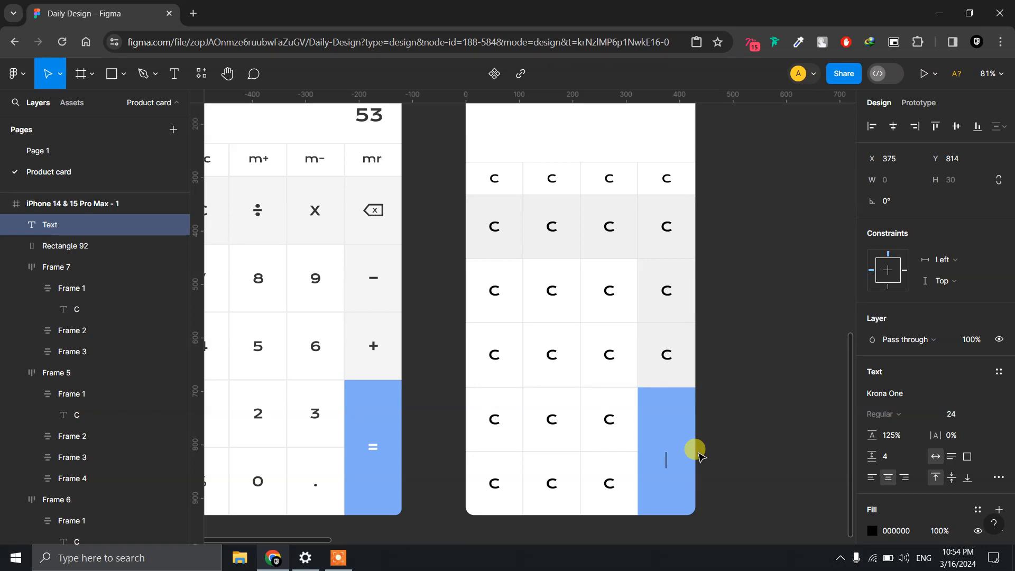
{"action": "type", "text": "+"}
{"action": "key", "text": "BackSpace"}
{"action": "type", "text": "="}
{"action": "key", "text": "Escape"}
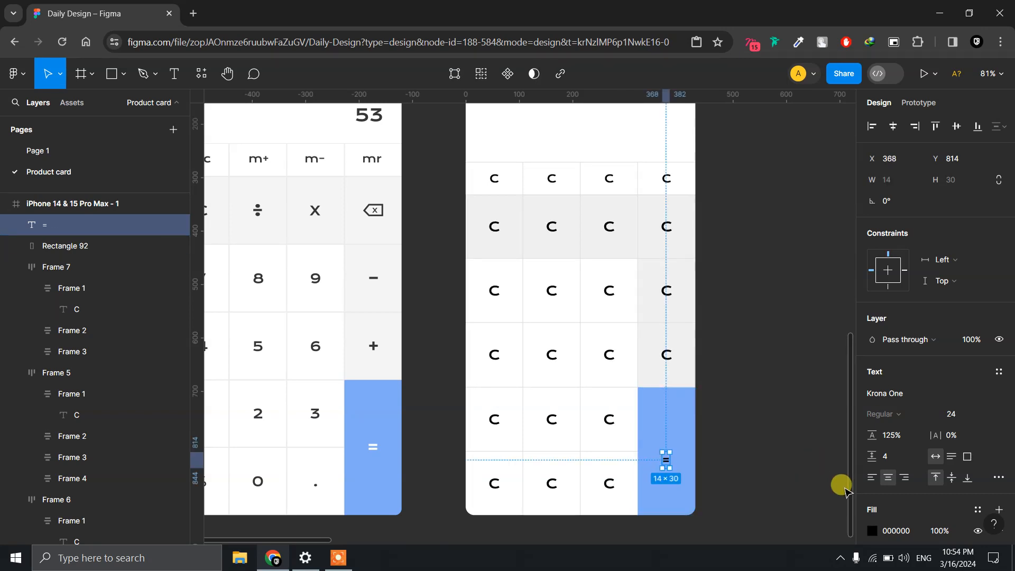
Colour the "=" label white (FFFFFF) and set its font size to 32.
{"action": "left_click", "coordinate": [878, 531]}
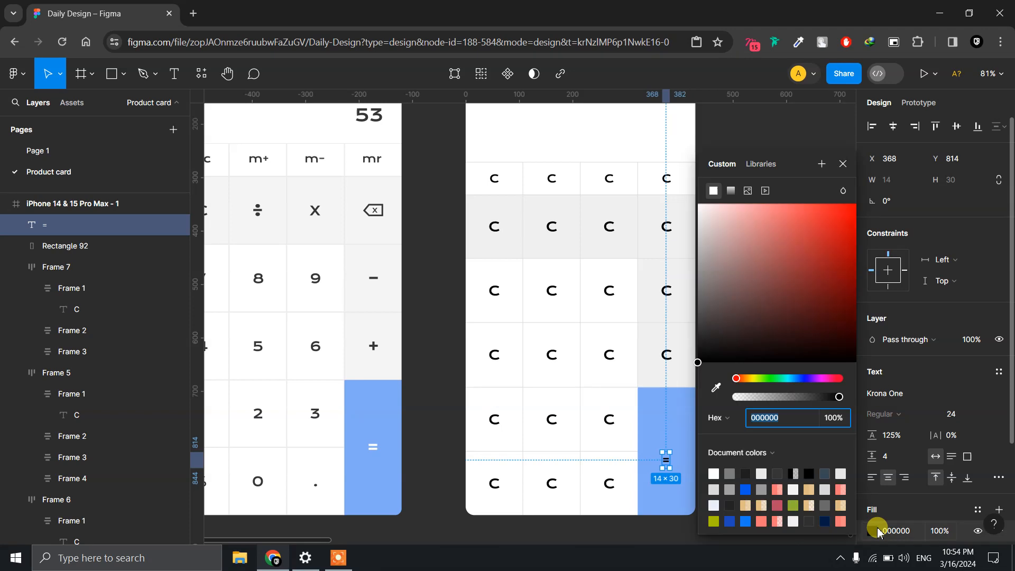
{"action": "left_click", "coordinate": [713, 474]}
{"action": "left_click", "coordinate": [753, 265]}
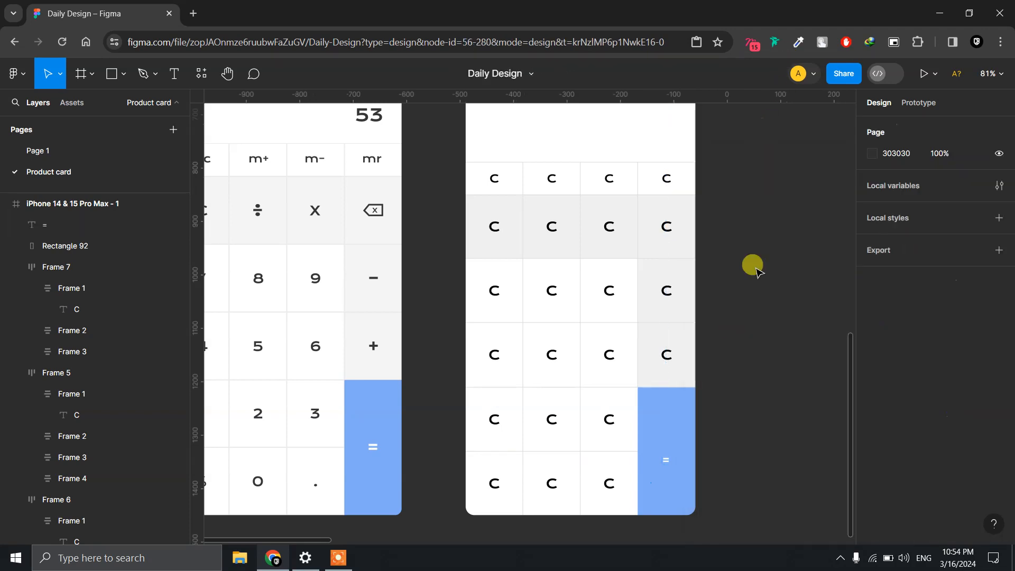
{"action": "left_click", "coordinate": [669, 463]}
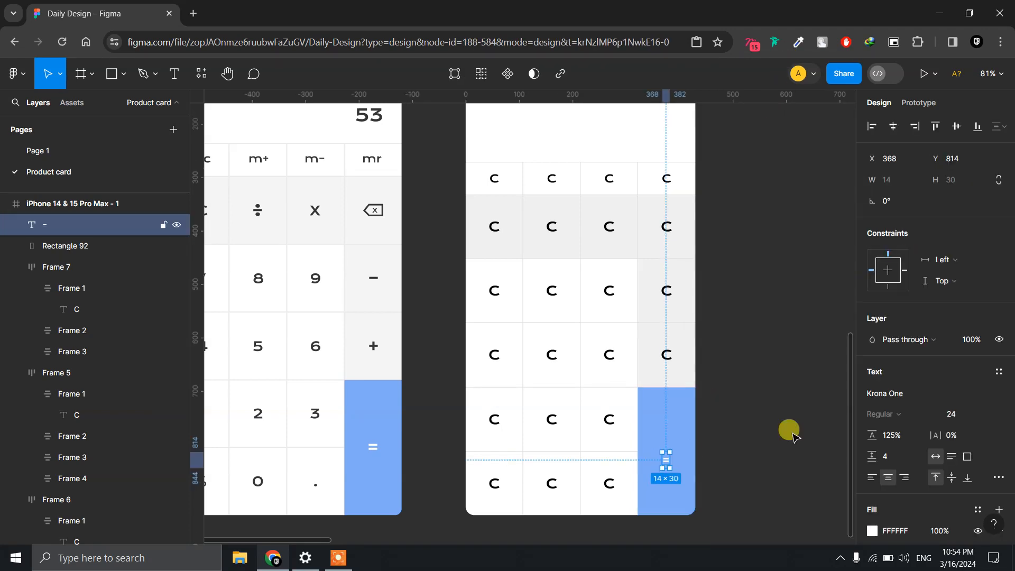
{"action": "left_click", "coordinate": [966, 418]}
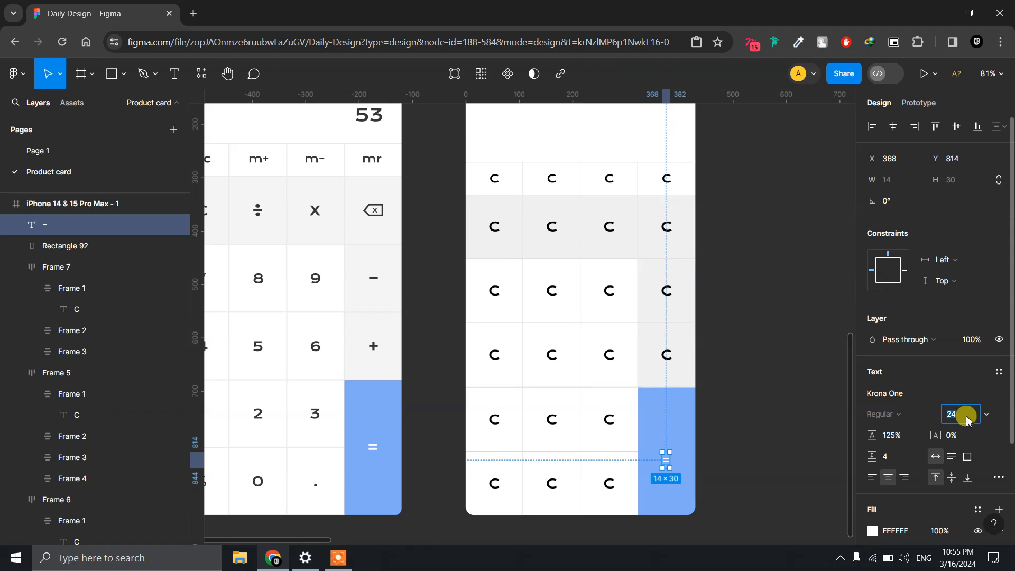
{"action": "key", "text": "Return"}
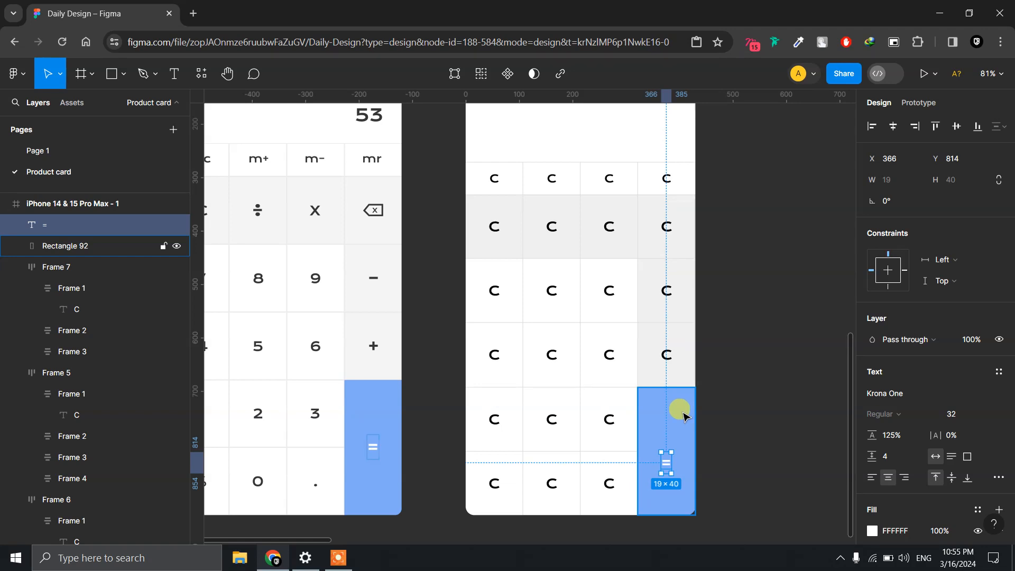
Centre the "=" label horizontally and vertically on the blue rectangle, and deselect both.
{"action": "left_click", "coordinate": [684, 416], "text": "shift"}
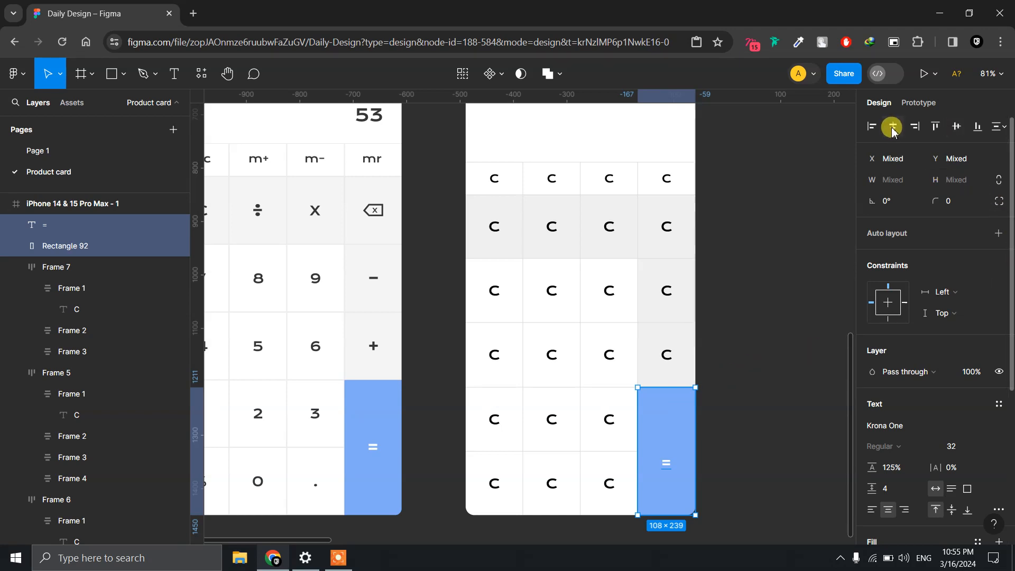
{"action": "left_click", "coordinate": [956, 127]}
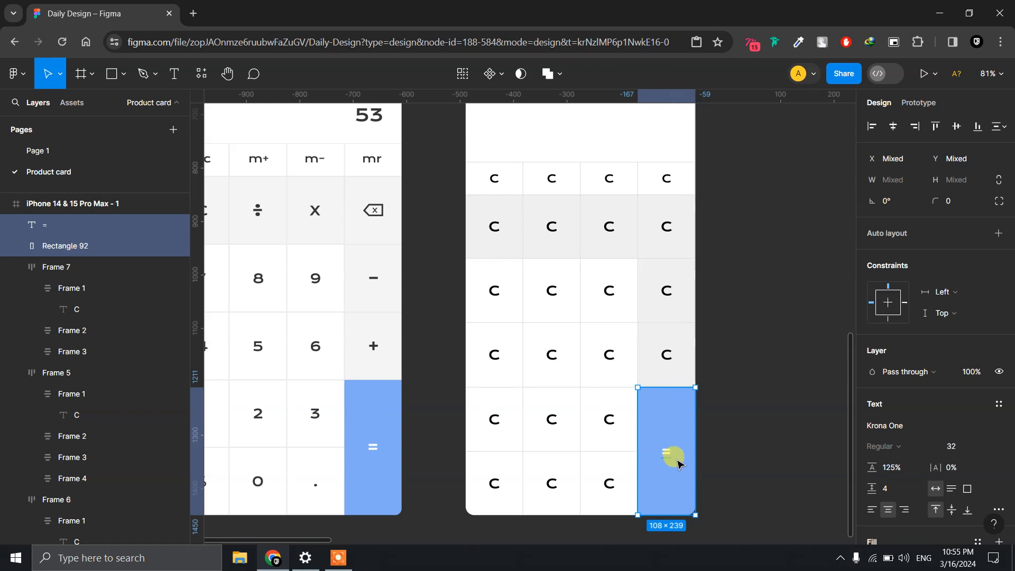
{"action": "left_click", "coordinate": [751, 463]}
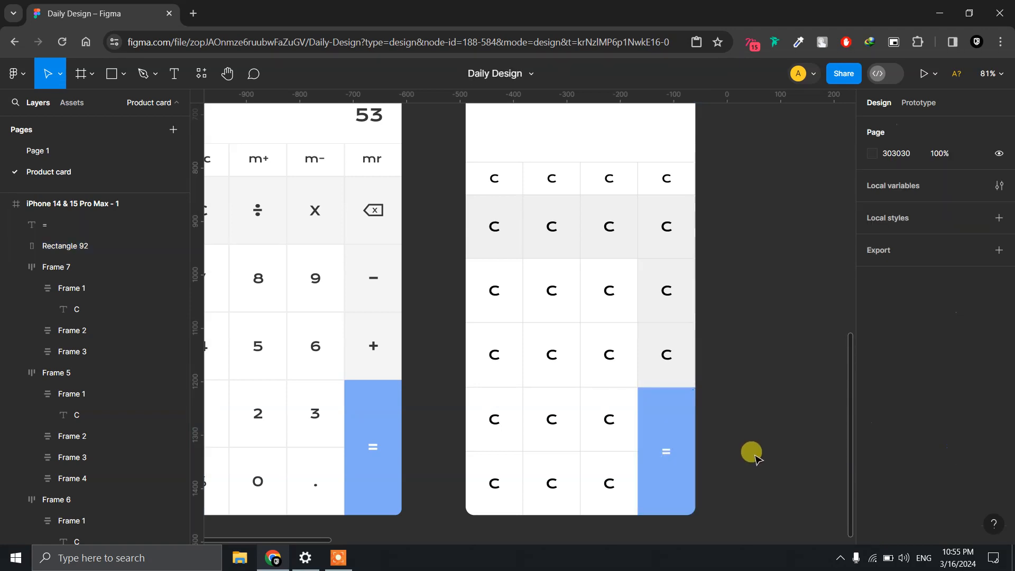
Replace the placeholder C labels in the new frame's bottom key row with "%", "0" and ".".
{"action": "scroll", "coordinate": [746, 368], "scroll_direction": "up", "scroll_amount": 3}
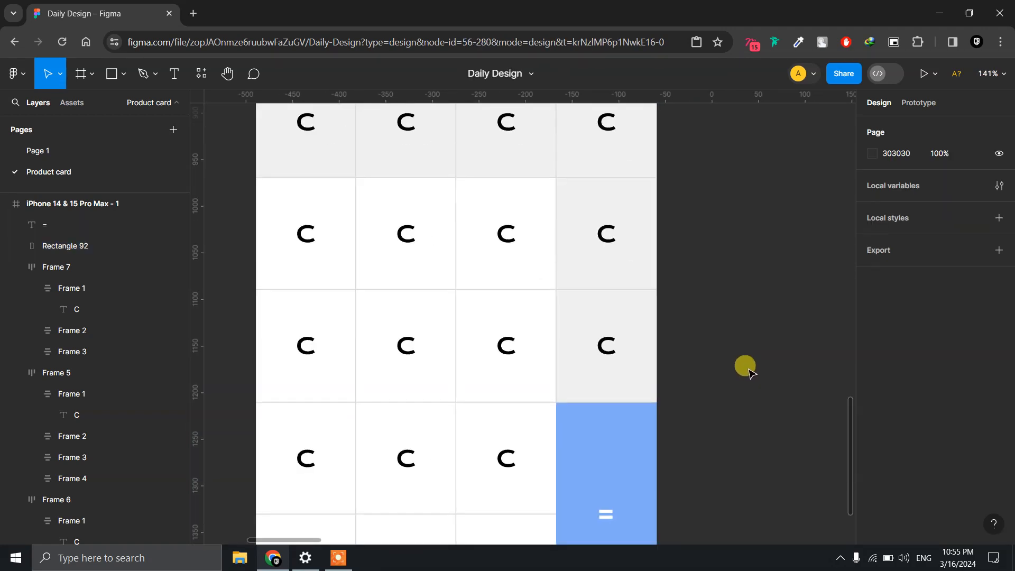
{"action": "scroll", "coordinate": [743, 360], "scroll_direction": "down", "scroll_amount": 3}
{"action": "scroll", "coordinate": [561, 314], "scroll_direction": "up", "scroll_amount": 2}
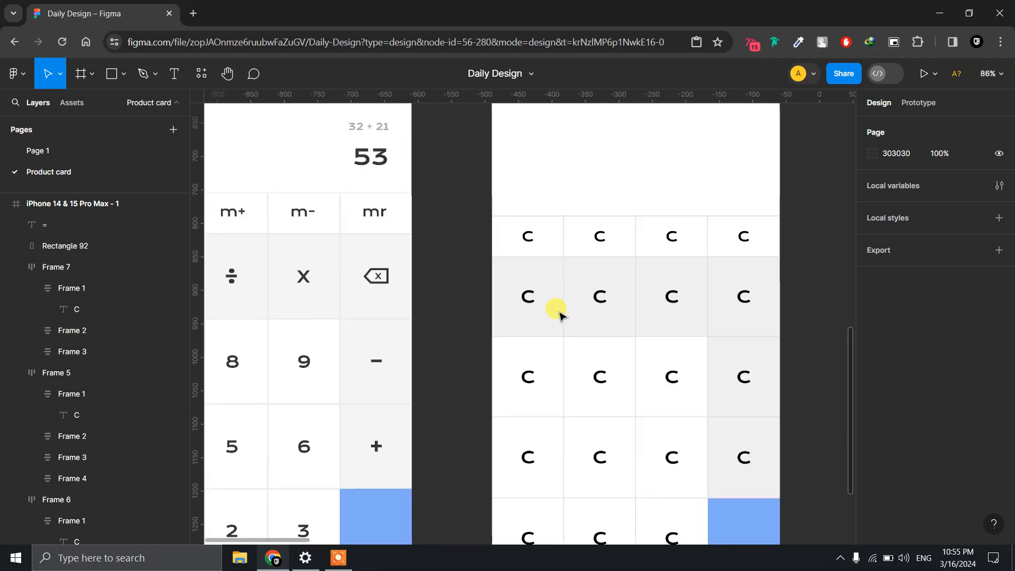
{"action": "scroll", "coordinate": [560, 313], "scroll_direction": "down", "scroll_amount": 4}
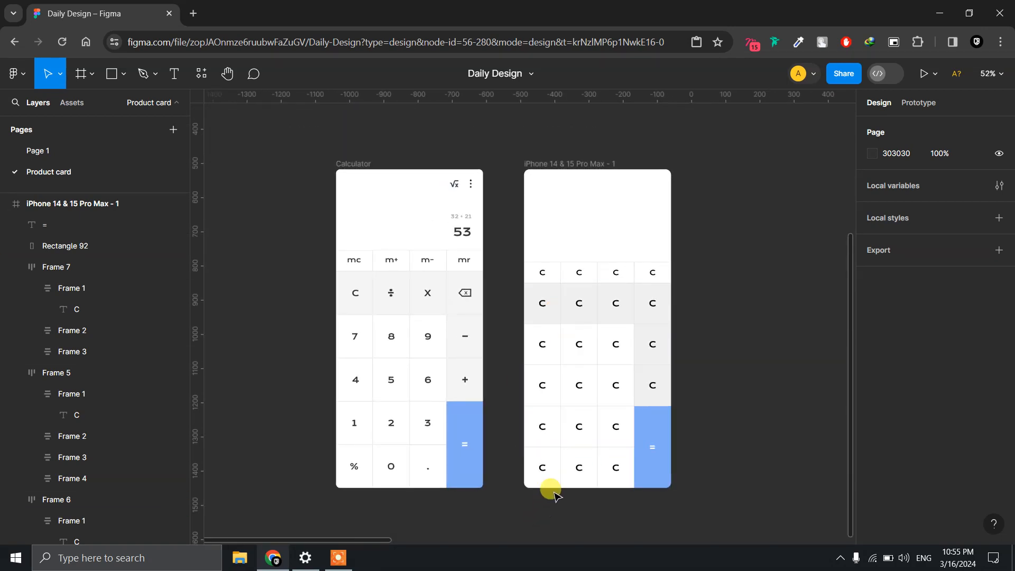
{"action": "scroll", "coordinate": [552, 465], "scroll_direction": "up", "scroll_amount": 1}
{"action": "scroll", "coordinate": [552, 467], "scroll_direction": "up", "scroll_amount": 3}
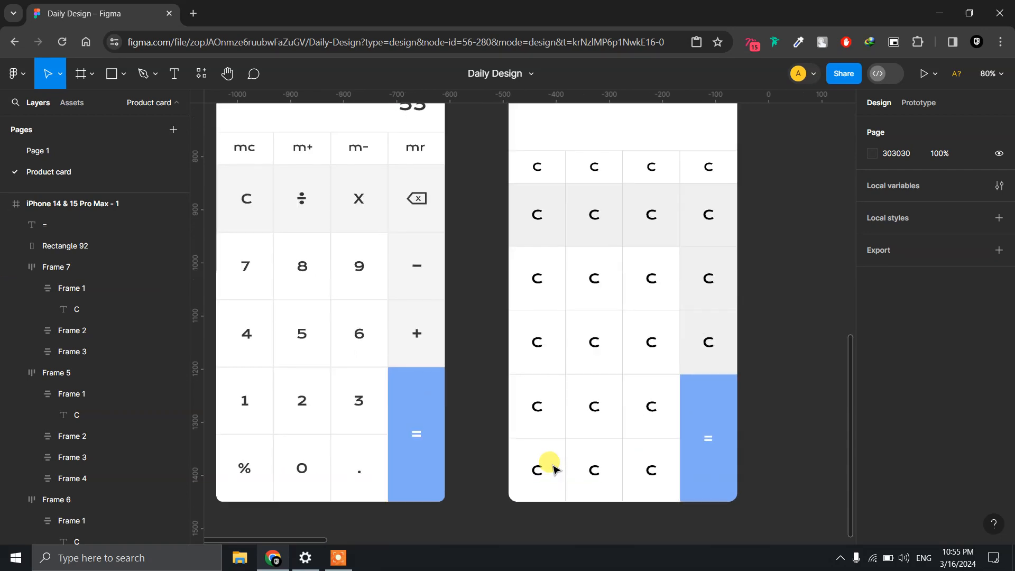
{"action": "left_click", "coordinate": [545, 469]}
{"action": "left_click", "coordinate": [545, 469]}
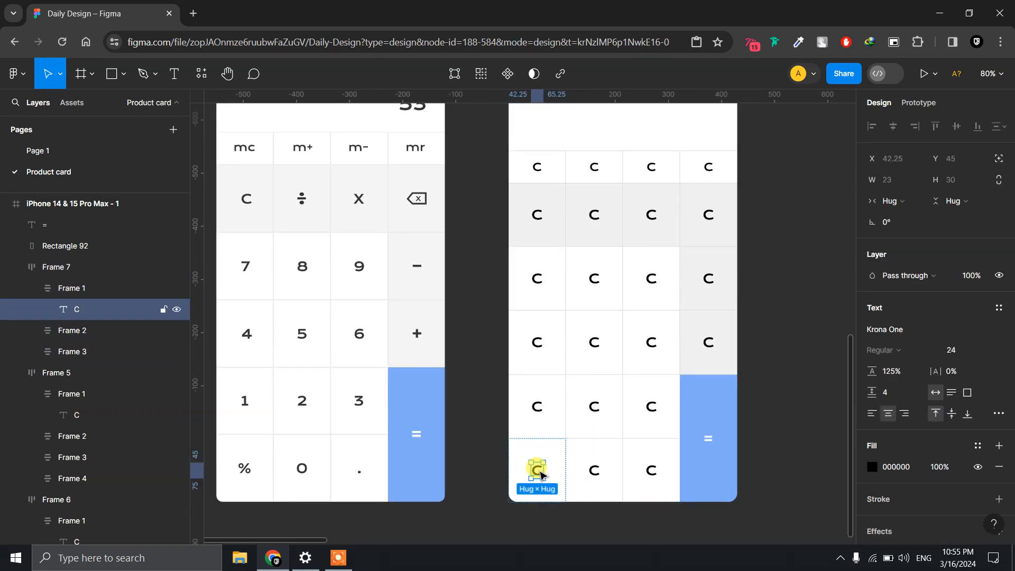
{"action": "double_click", "coordinate": [540, 474]}
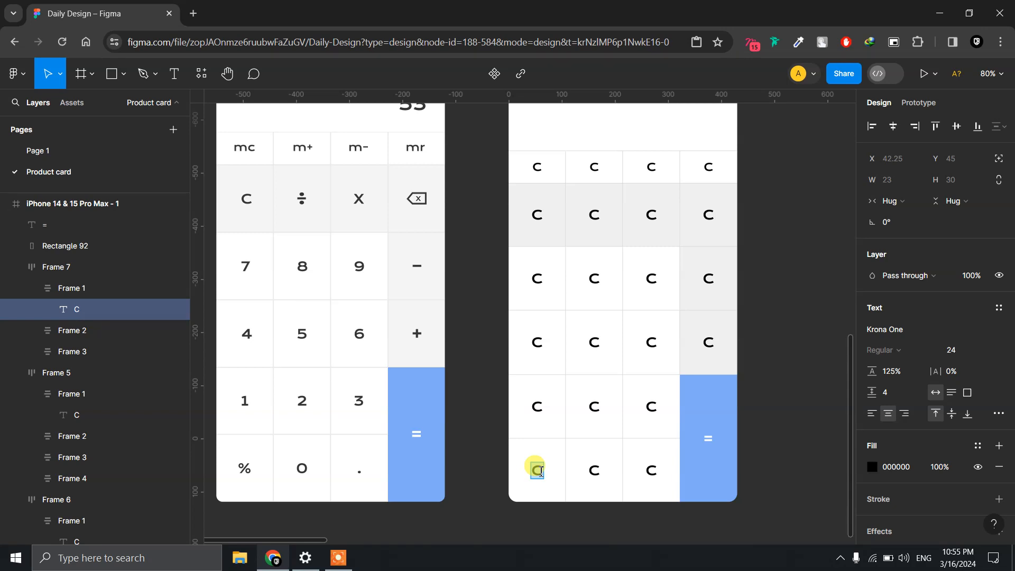
{"action": "type", "text": "%"}
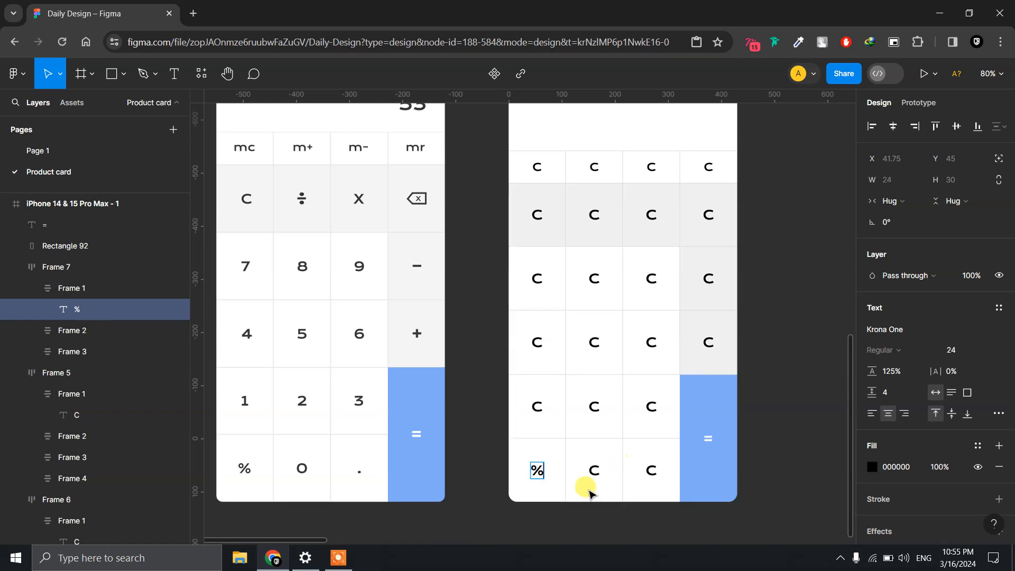
{"action": "double_click", "coordinate": [595, 470]}
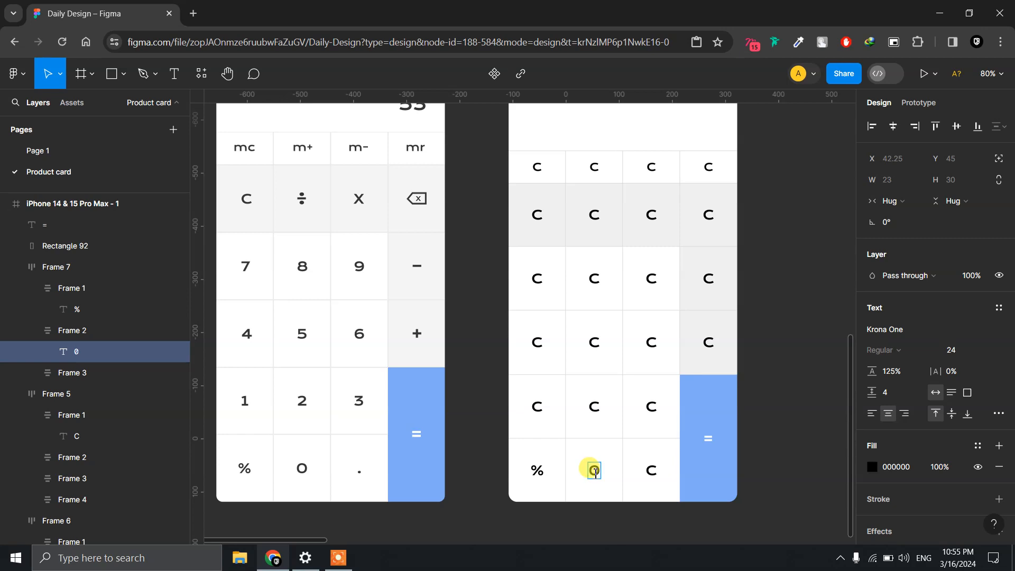
{"action": "double_click", "coordinate": [652, 471]}
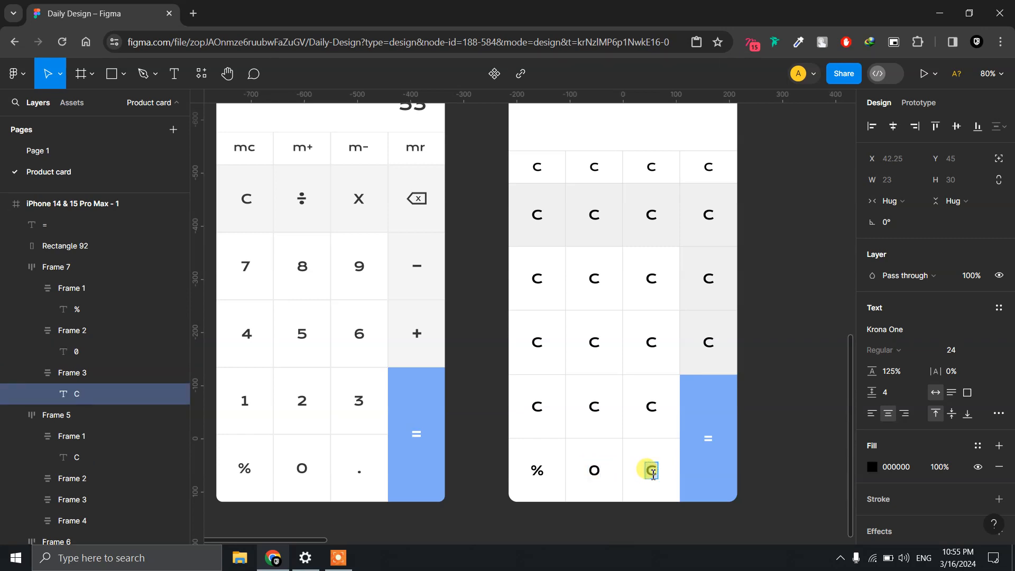
{"action": "type", "text": "."}
{"action": "key", "text": "Escape"}
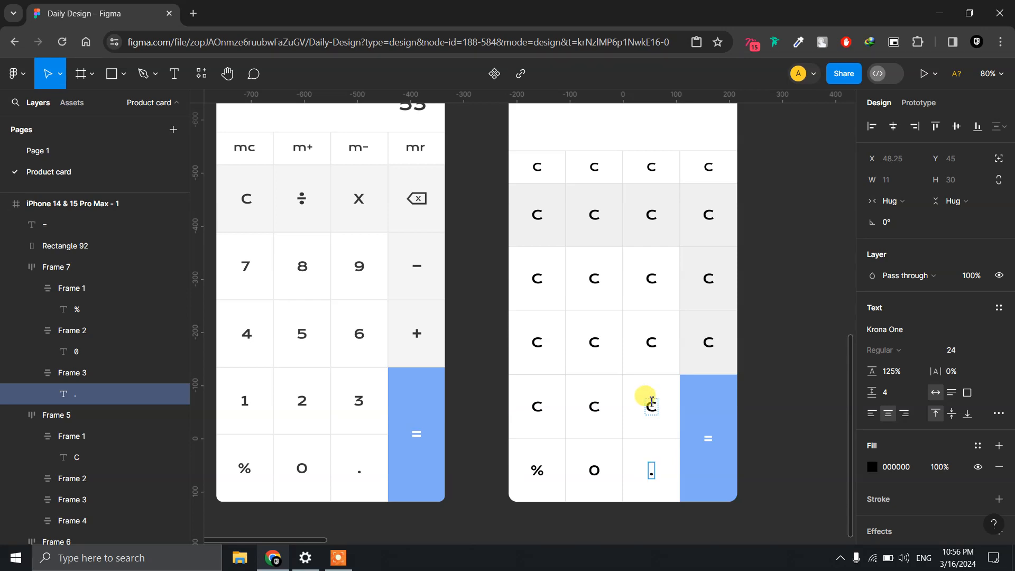
Replace the three C labels in the row above the "%", "0" and "." keys with 1, 2 and 3.
{"action": "double_click", "coordinate": [652, 406]}
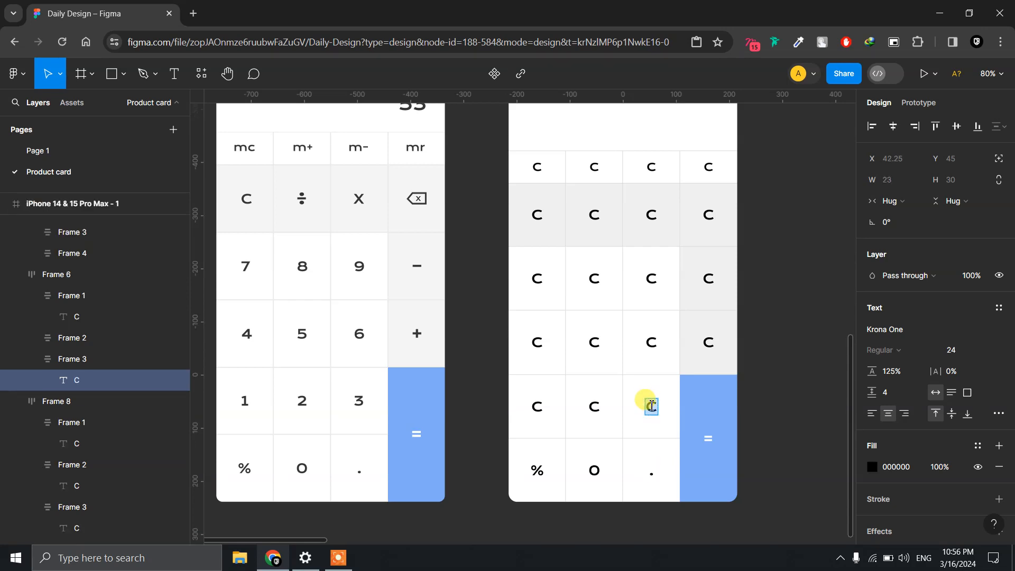
{"action": "type", "text": "3"}
{"action": "double_click", "coordinate": [598, 409]}
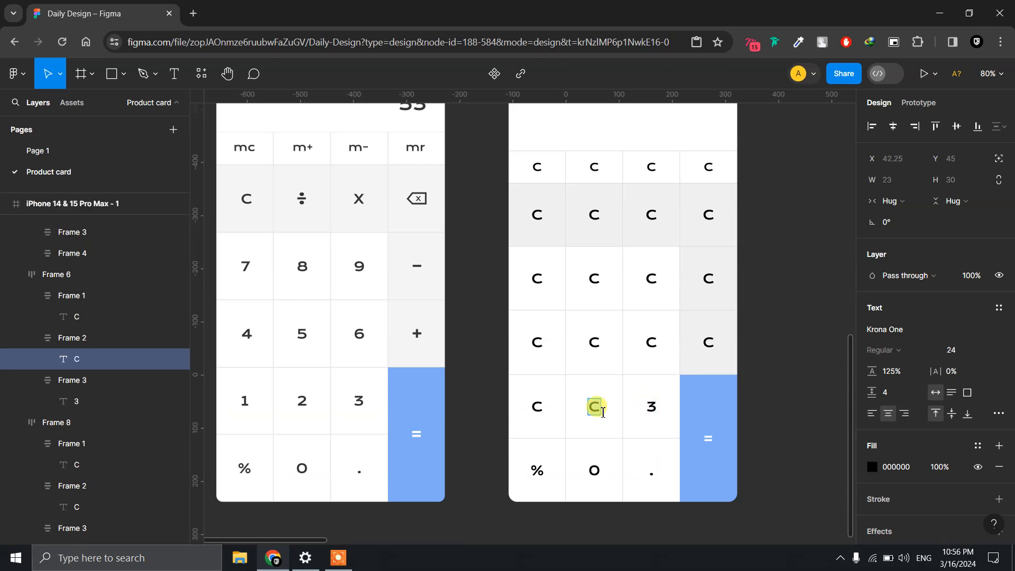
{"action": "type", "text": "2"}
{"action": "double_click", "coordinate": [533, 403]}
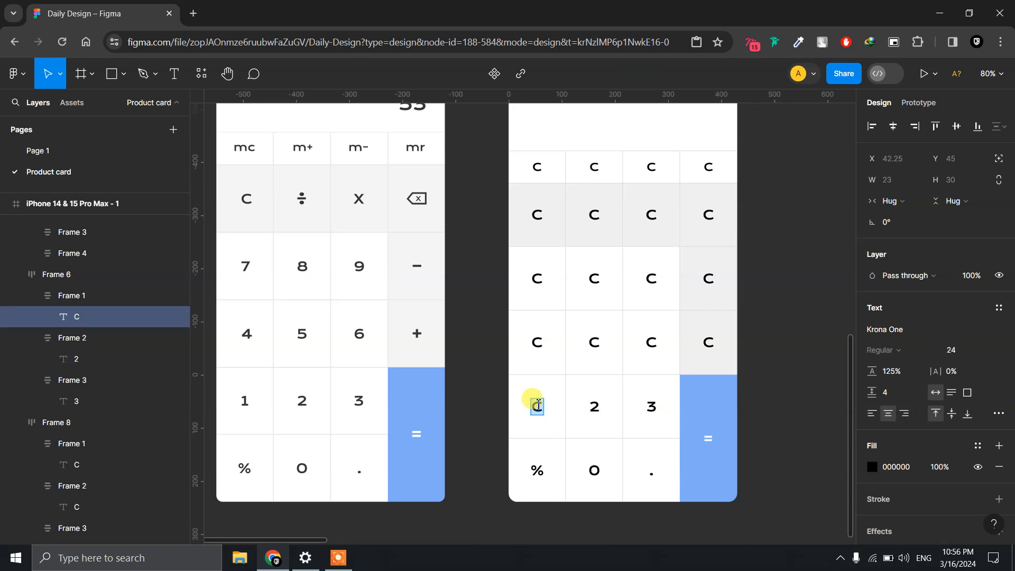
{"action": "type", "text": "1"}
Replace the three white-key C labels in the row above 1, 2 and 3 with 4, 5 and 6.
{"action": "double_click", "coordinate": [654, 342]}
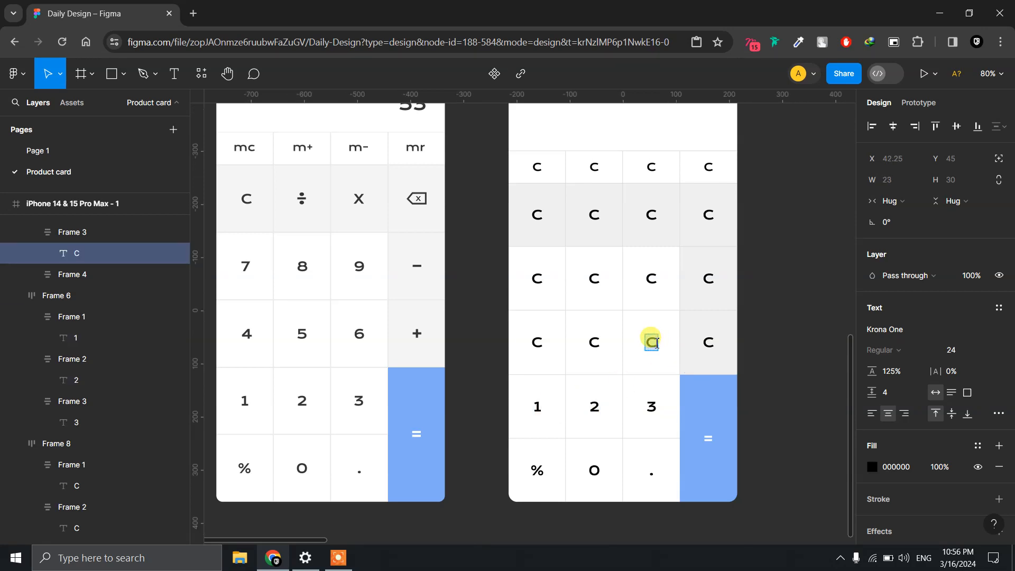
{"action": "type", "text": "6"}
{"action": "left_click", "coordinate": [594, 340]}
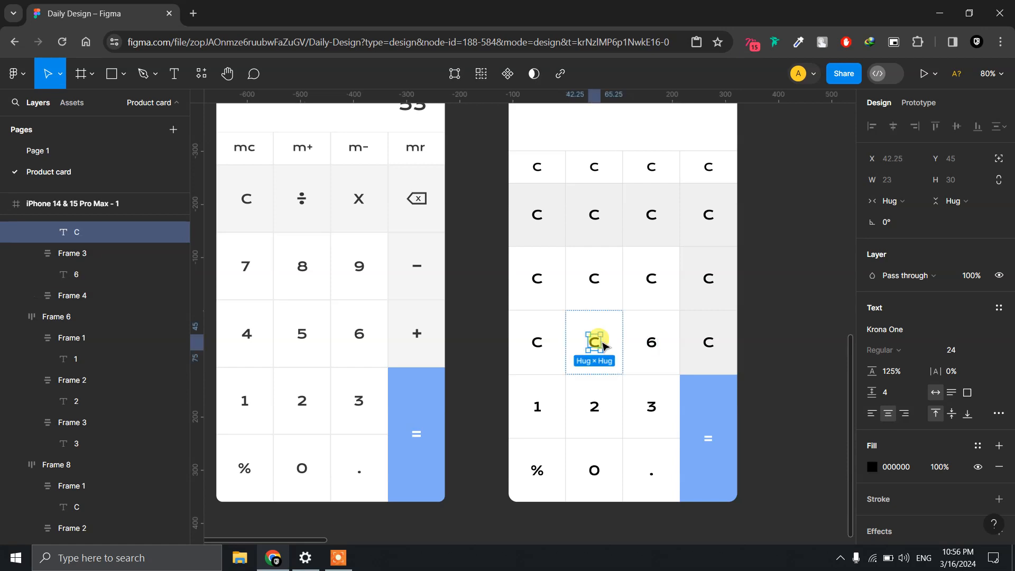
{"action": "double_click", "coordinate": [594, 341]}
{"action": "type", "text": "5"}
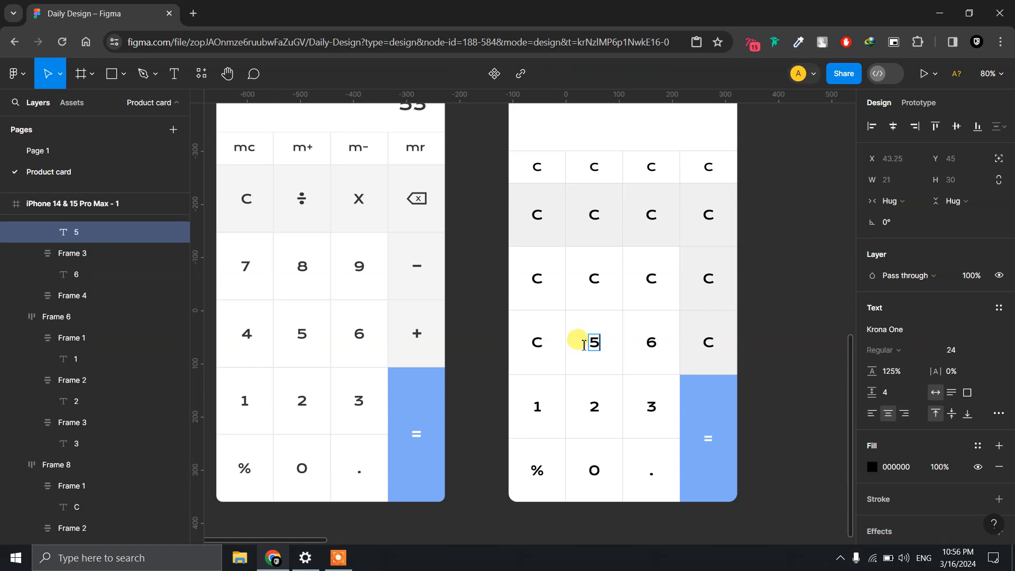
{"action": "left_click", "coordinate": [535, 340]}
{"action": "double_click", "coordinate": [535, 340]}
{"action": "type", "text": "4"}
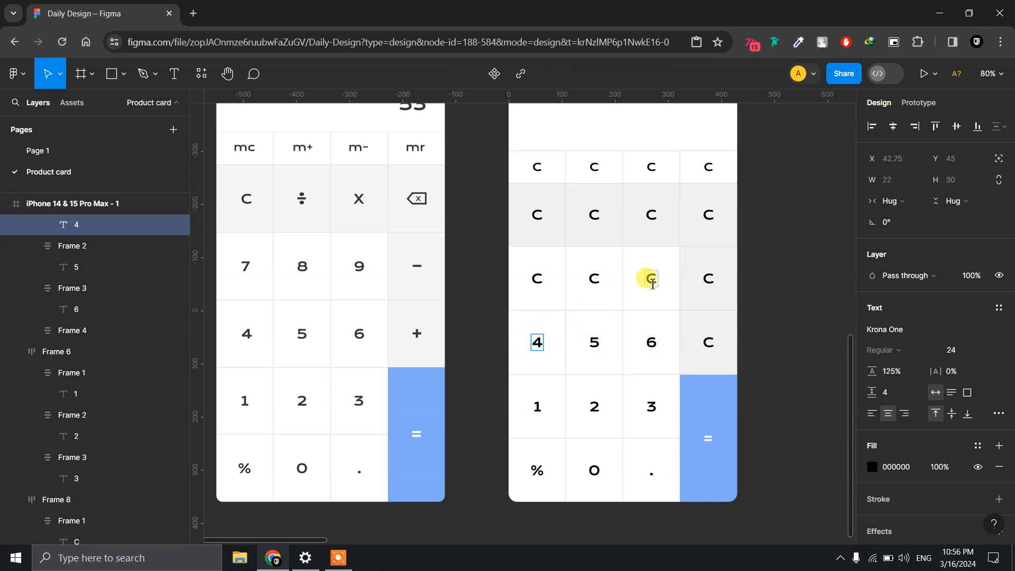
Replace the three white-key C labels in the row above 4, 5 and 6 with 1, 2 and 3.
{"action": "left_click", "coordinate": [653, 279]}
{"action": "type", "text": "3"}
{"action": "double_click", "coordinate": [594, 279]}
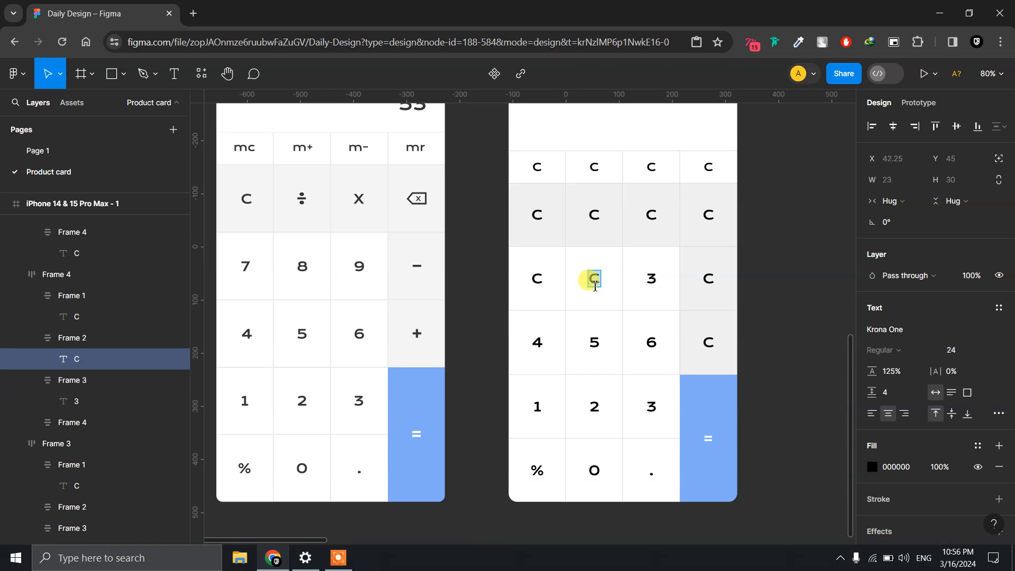
{"action": "type", "text": "2"}
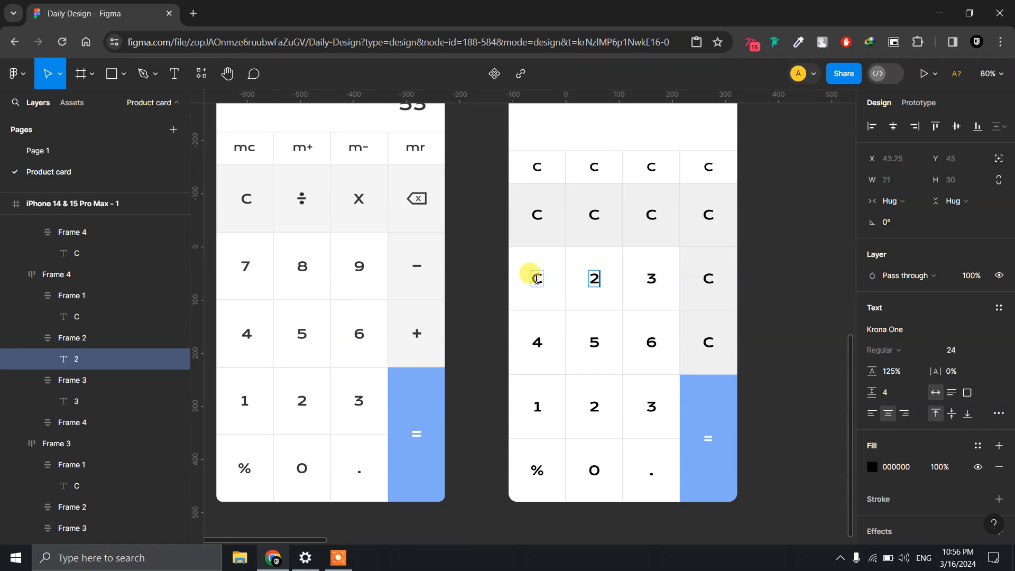
{"action": "double_click", "coordinate": [537, 279]}
{"action": "type", "text": "1"}
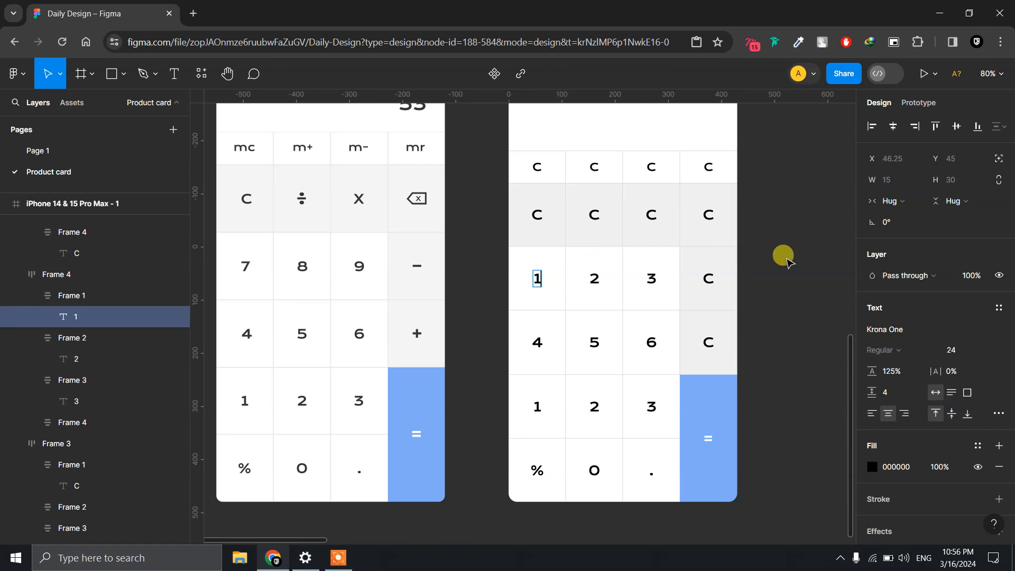
{"action": "key", "text": "Escape"}
Change the C labels on the two grey keys above the blue rectangle to "-" and "+".
{"action": "left_click", "coordinate": [708, 276]}
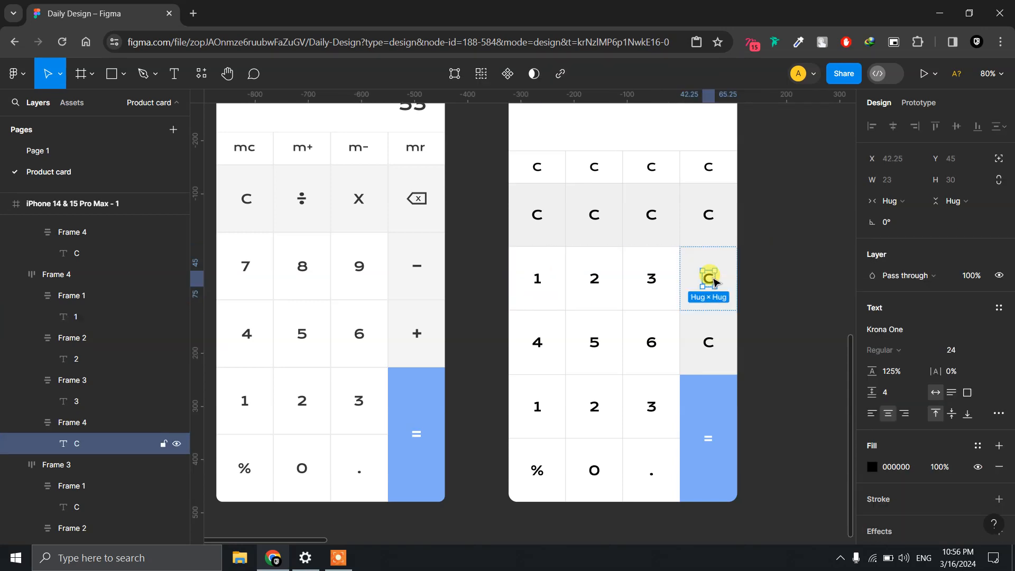
{"action": "double_click", "coordinate": [710, 277]}
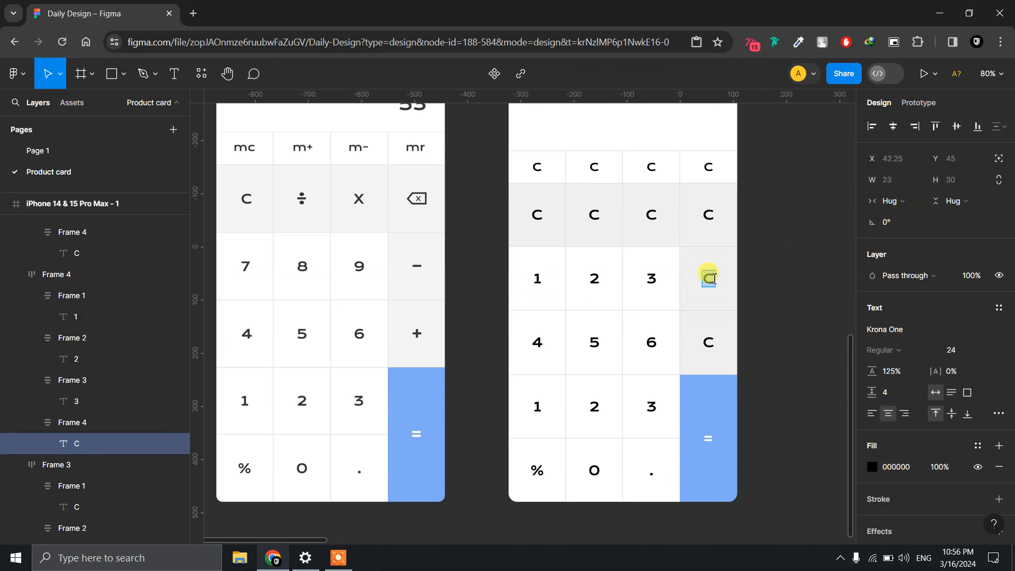
{"action": "type", "text": "-"}
{"action": "double_click", "coordinate": [709, 342]}
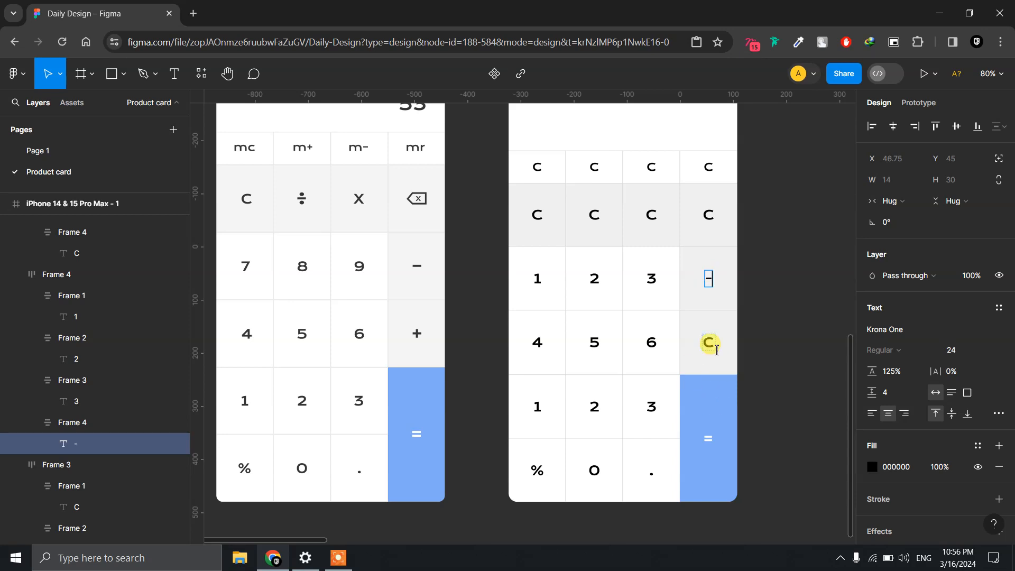
{"action": "type", "text": "="}
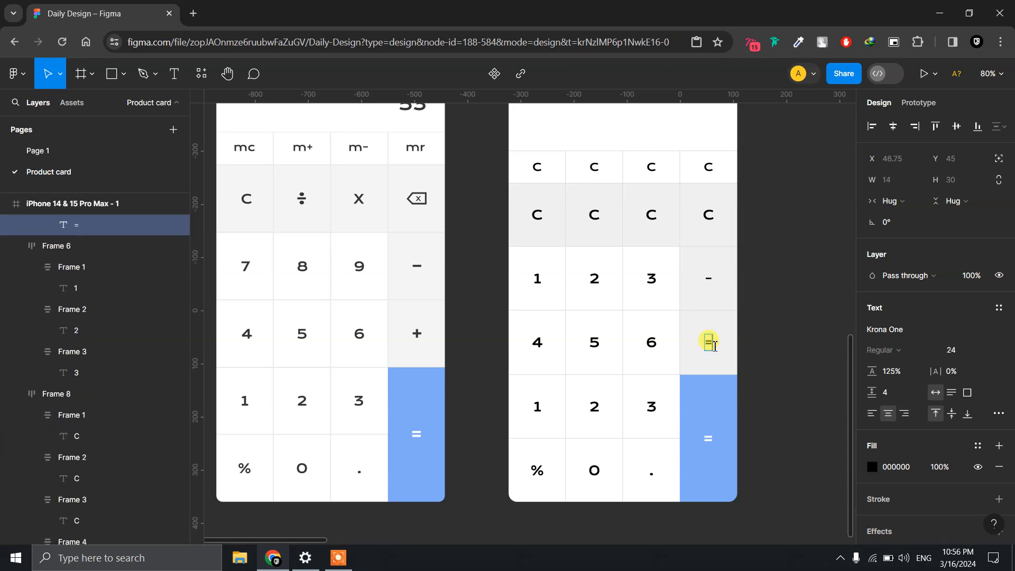
{"action": "key", "text": "BackSpace"}
{"action": "type", "text": "+"}
Set the font size of the "+" and "-" labels to 32 and deselect them.
{"action": "key", "text": "ctrl+a"}
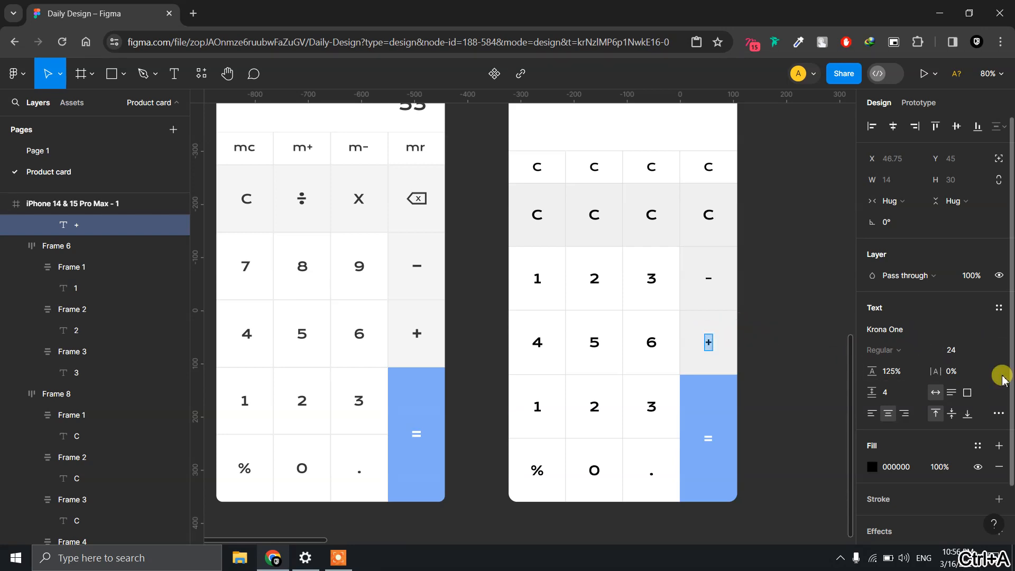
{"action": "left_click", "coordinate": [961, 351]}
{"action": "type", "text": "32"}
{"action": "key", "text": "Return"}
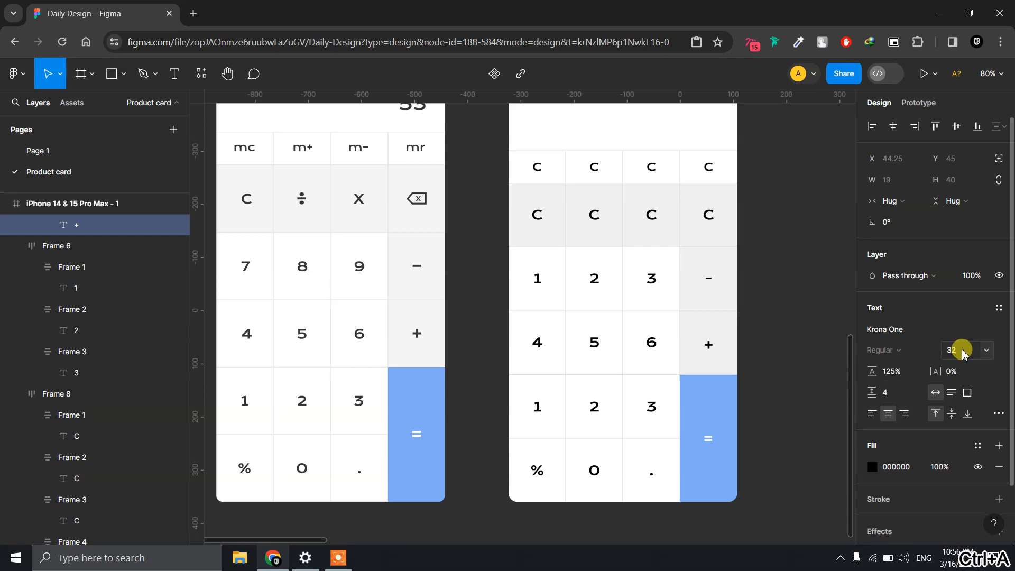
{"action": "left_click", "coordinate": [703, 277]}
{"action": "double_click", "coordinate": [707, 278]}
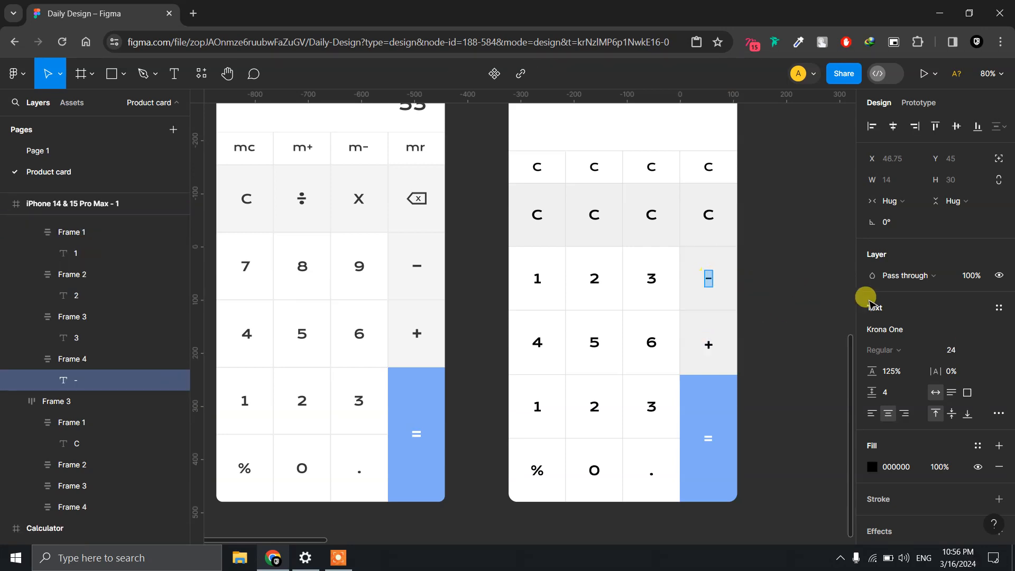
{"action": "left_click", "coordinate": [964, 351]}
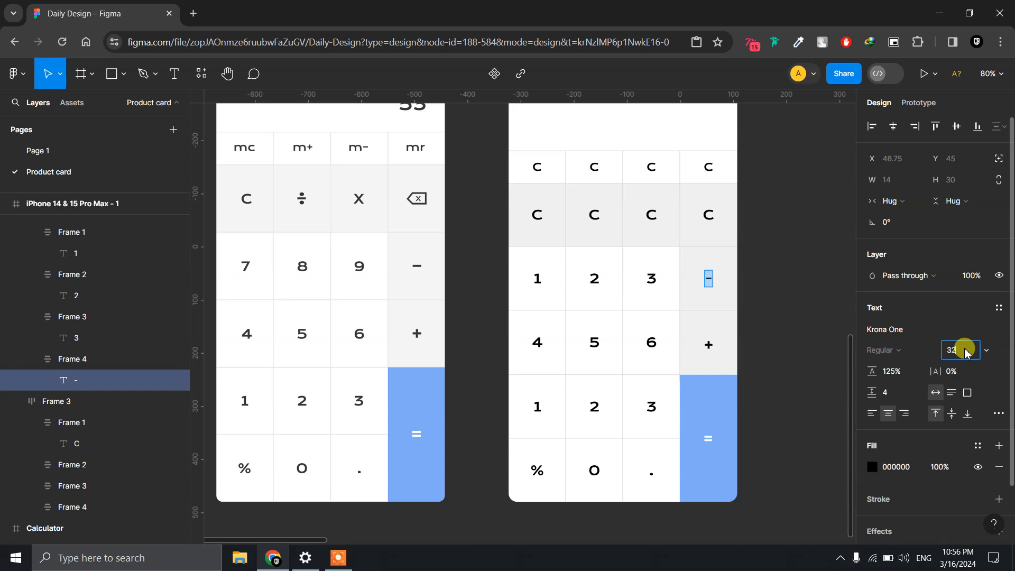
{"action": "key", "text": "Return"}
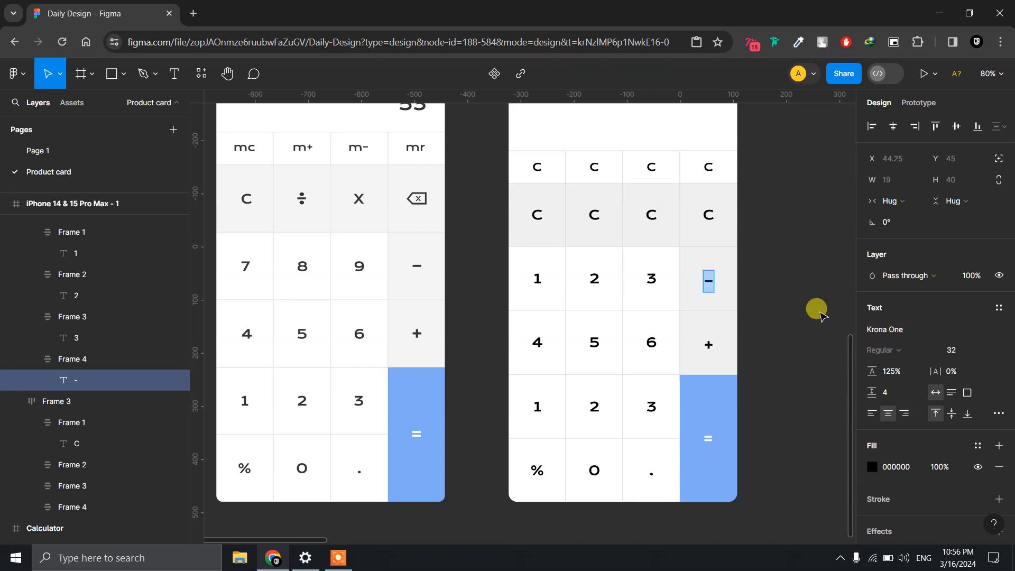
{"action": "left_click", "coordinate": [791, 254]}
Replace the C label on the third key of the full grey row with "X".
{"action": "scroll", "coordinate": [773, 367], "scroll_direction": "up", "scroll_amount": 3}
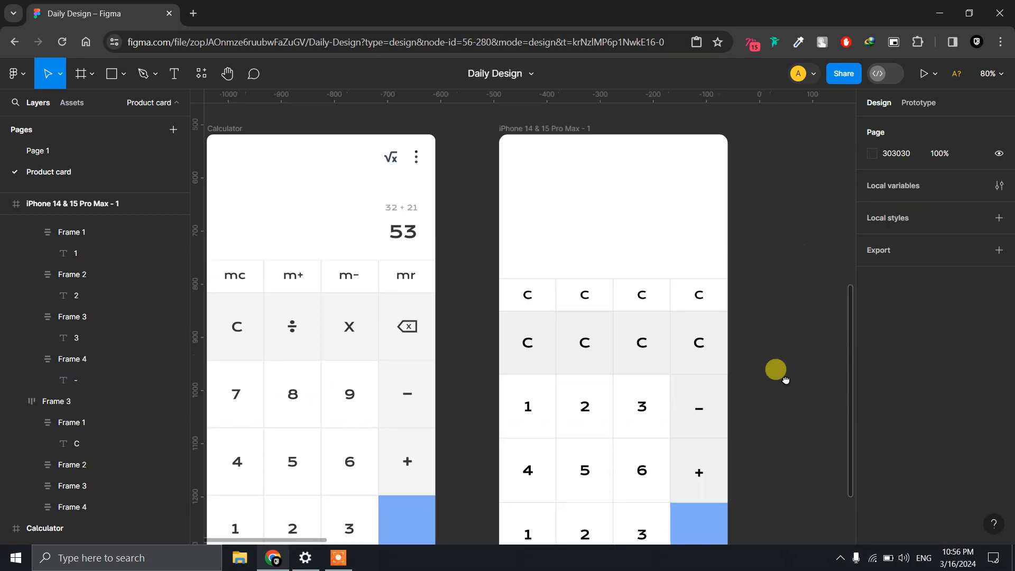
{"action": "left_click", "coordinate": [642, 356]}
{"action": "double_click", "coordinate": [642, 355]}
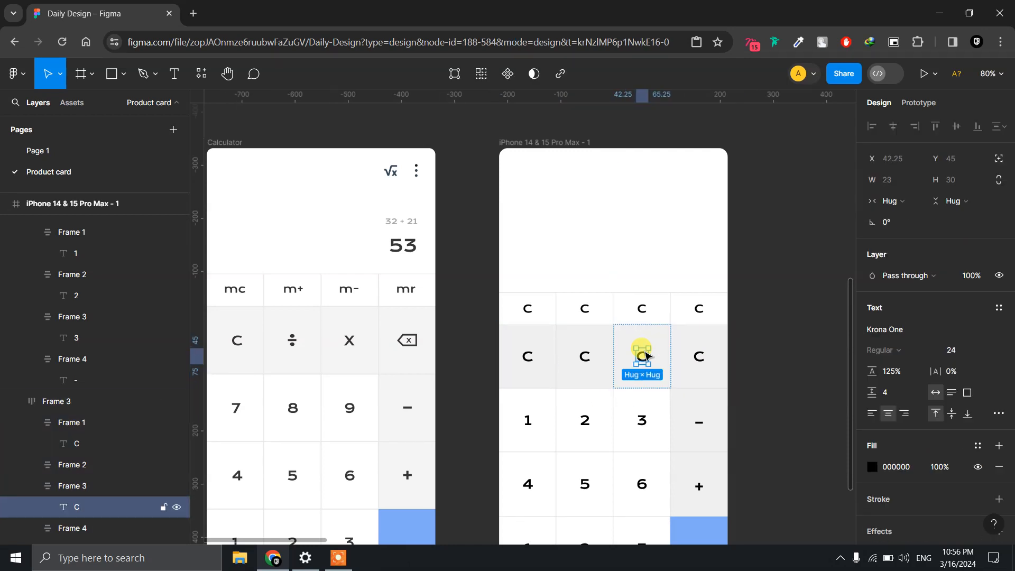
{"action": "double_click", "coordinate": [643, 354]}
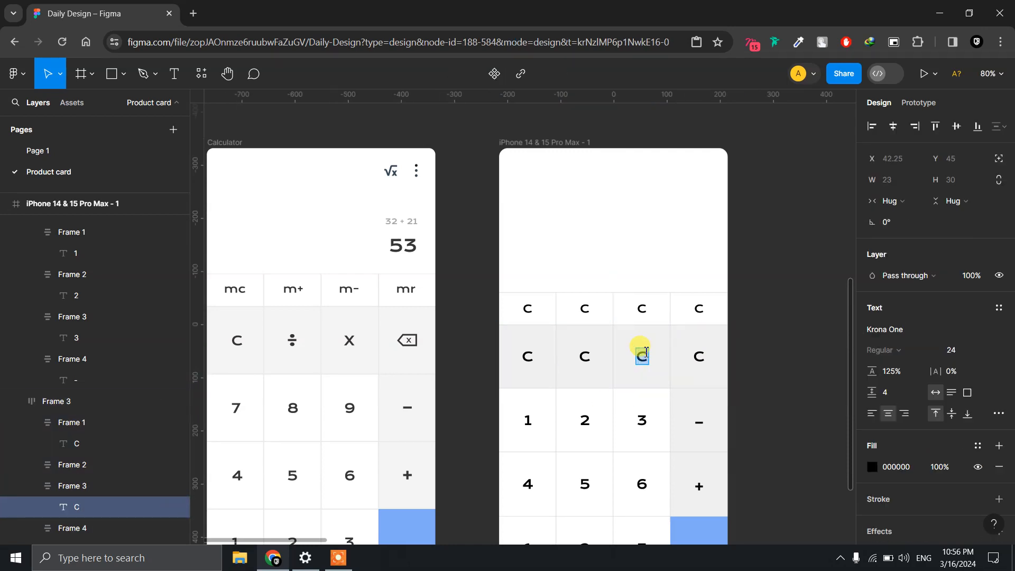
{"action": "type", "text": "X"}
Search the web for "division symbol" in a new browser tab and copy the ÷ sign from the results.
{"action": "double_click", "coordinate": [588, 355]}
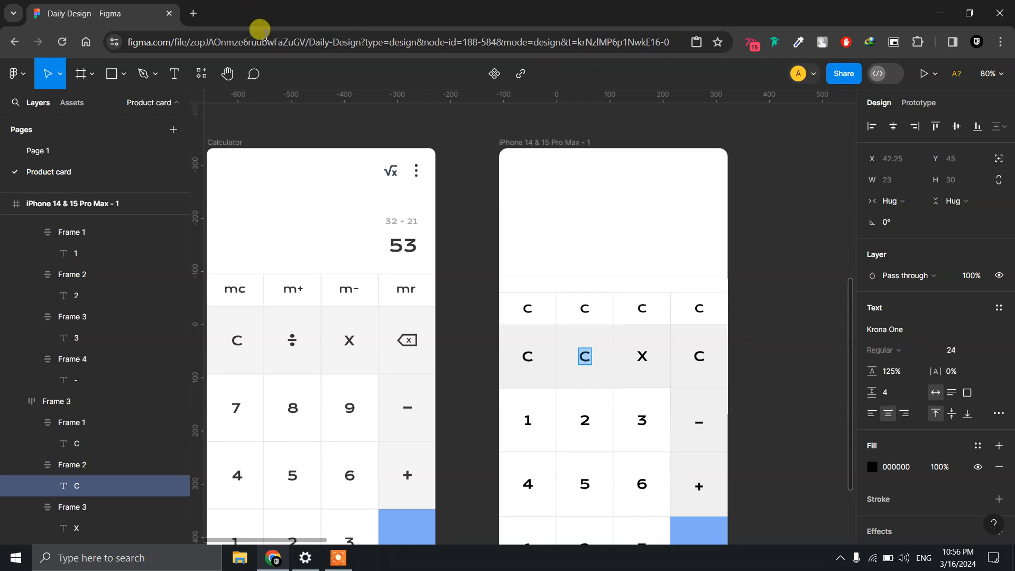
{"action": "left_click", "coordinate": [195, 12]}
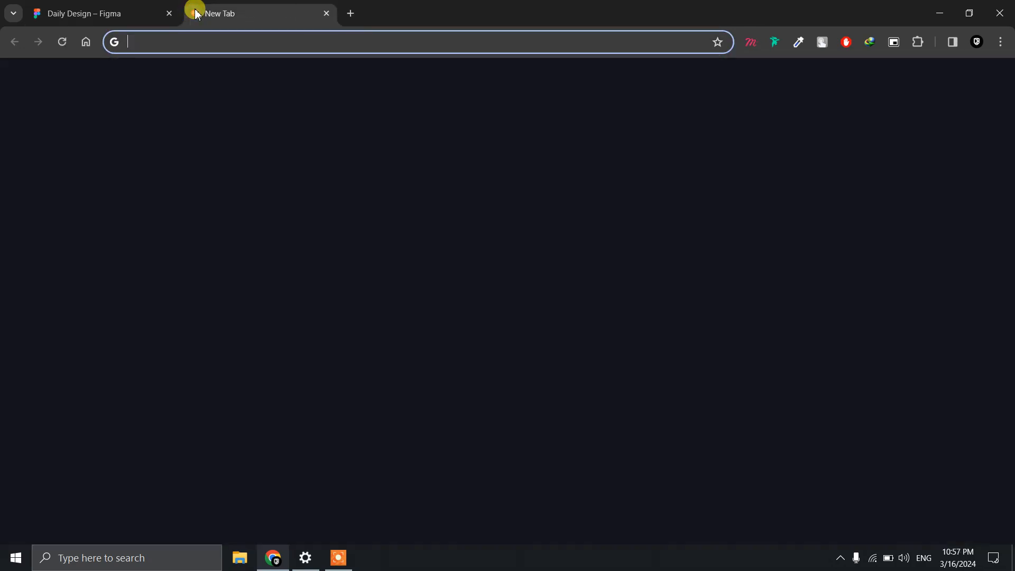
{"action": "type", "text": "DIVISION"}
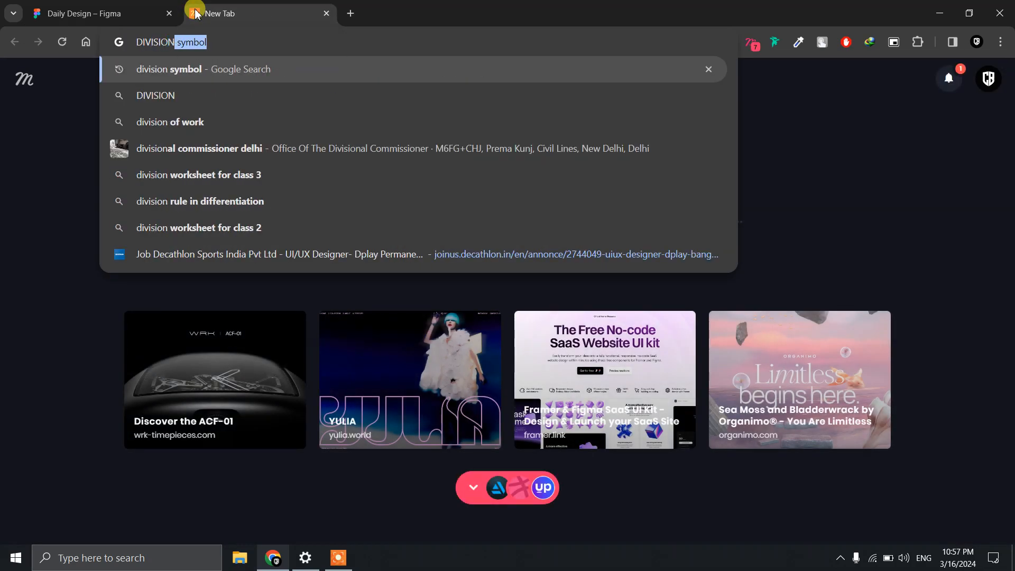
{"action": "key", "text": "Right"}
{"action": "key", "text": "Return"}
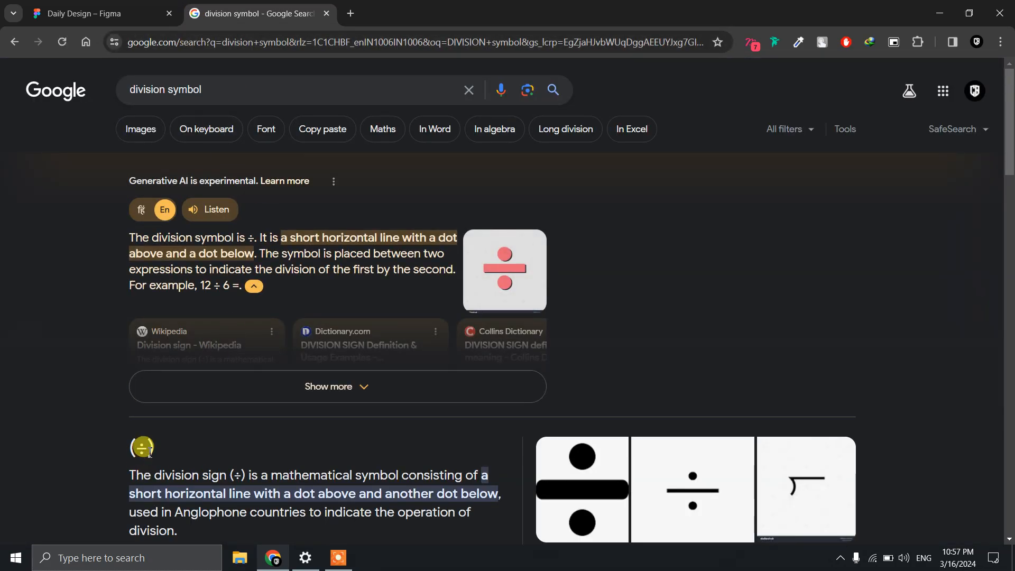
{"action": "left_click_drag", "start_coordinate": [148, 454], "coordinate": [136, 451]}
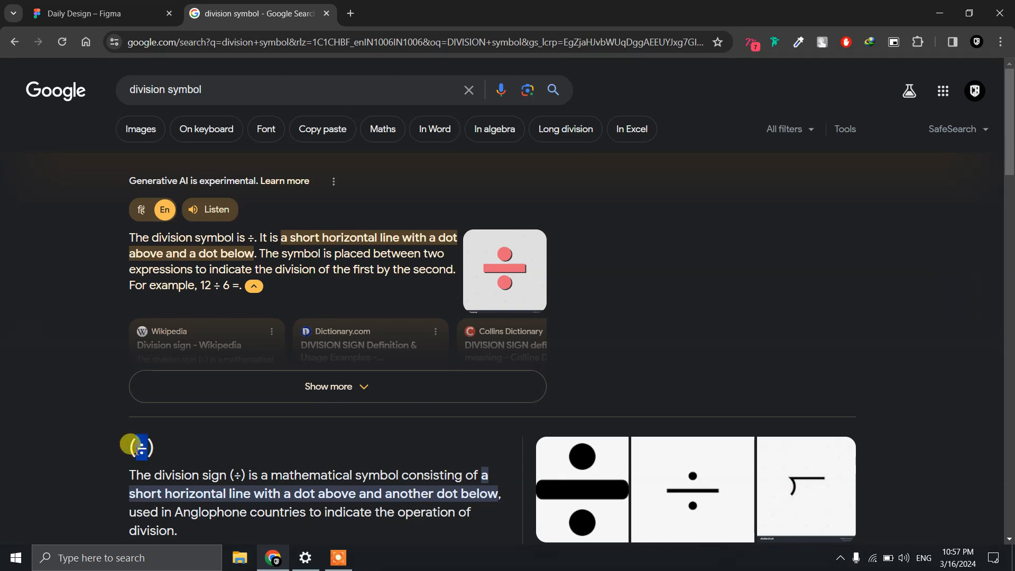
{"action": "key", "text": "ctrl+c"}
Return to the Figma design and replace the C label on the second key of the full grey row with the copied ÷.
{"action": "left_click", "coordinate": [140, 13]}
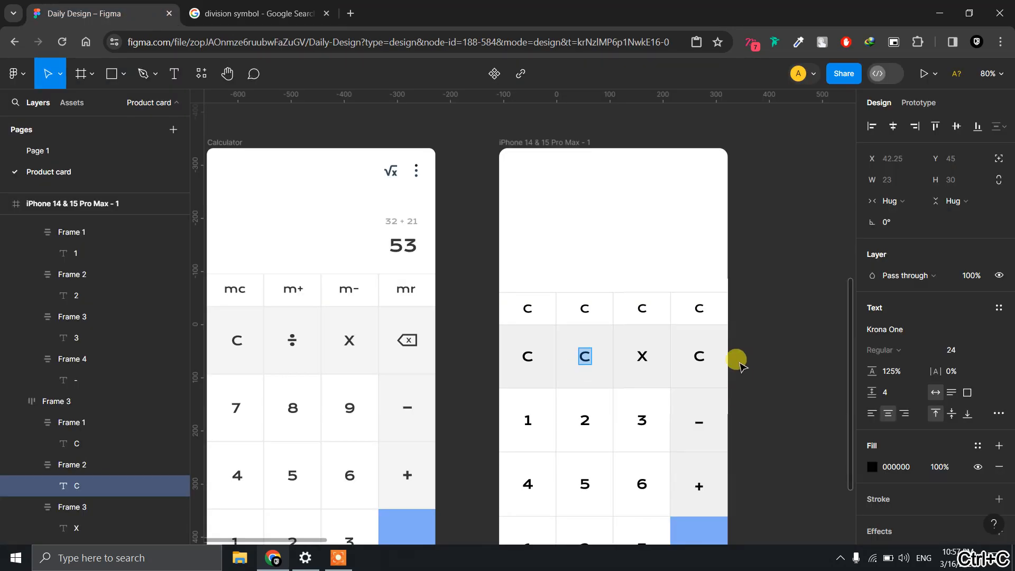
{"action": "double_click", "coordinate": [587, 352]}
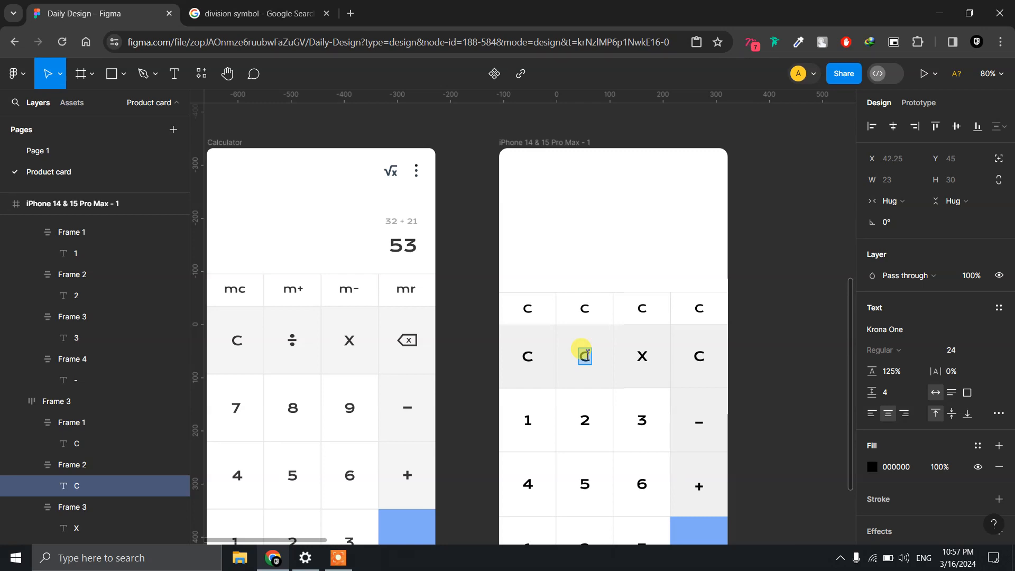
{"action": "key", "text": "ctrl+v"}
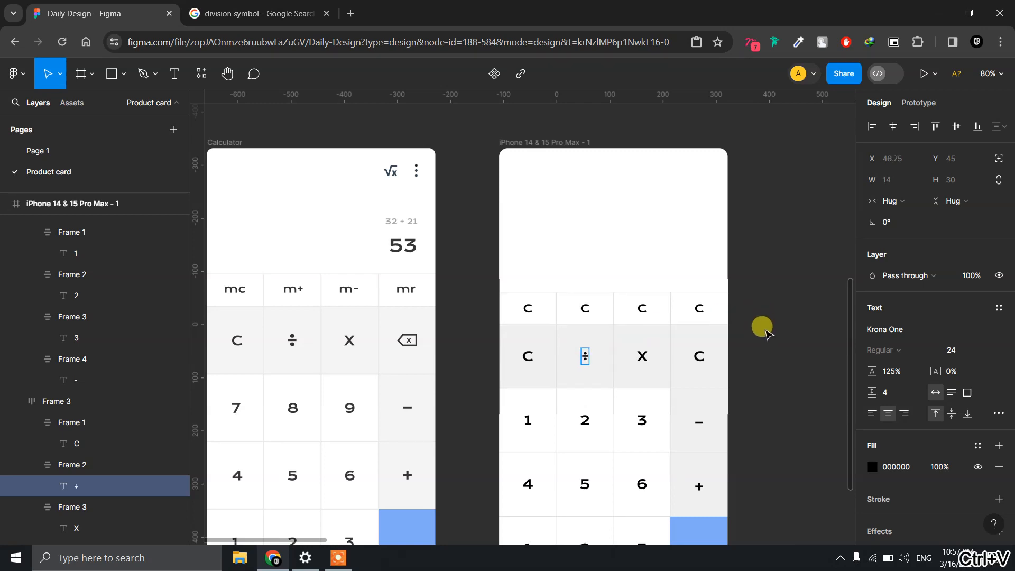
Set the font size of the ÷ label to 32 and deselect it.
{"action": "key", "text": "ctrl+a"}
{"action": "left_click", "coordinate": [976, 350]}
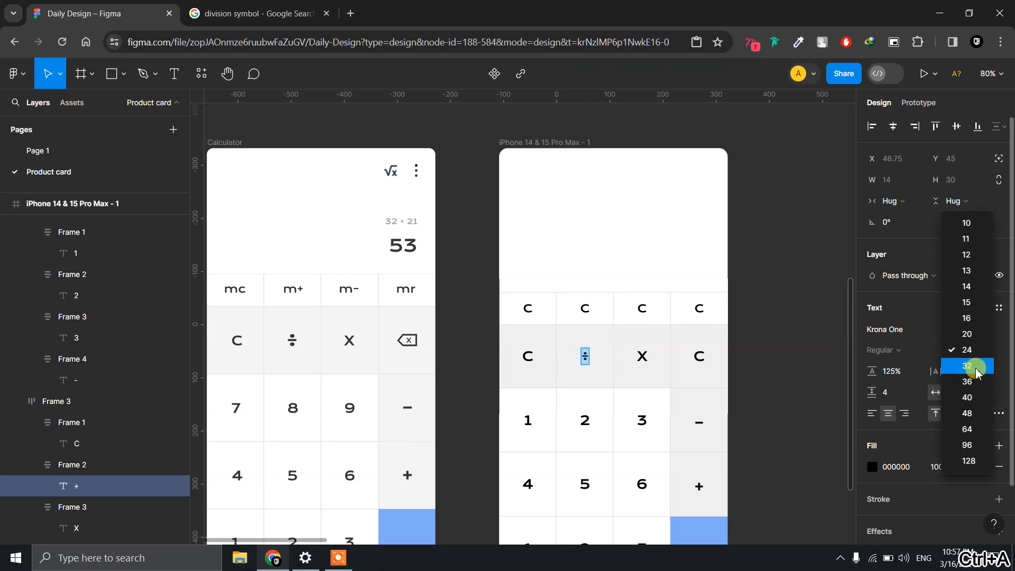
{"action": "left_click", "coordinate": [976, 370]}
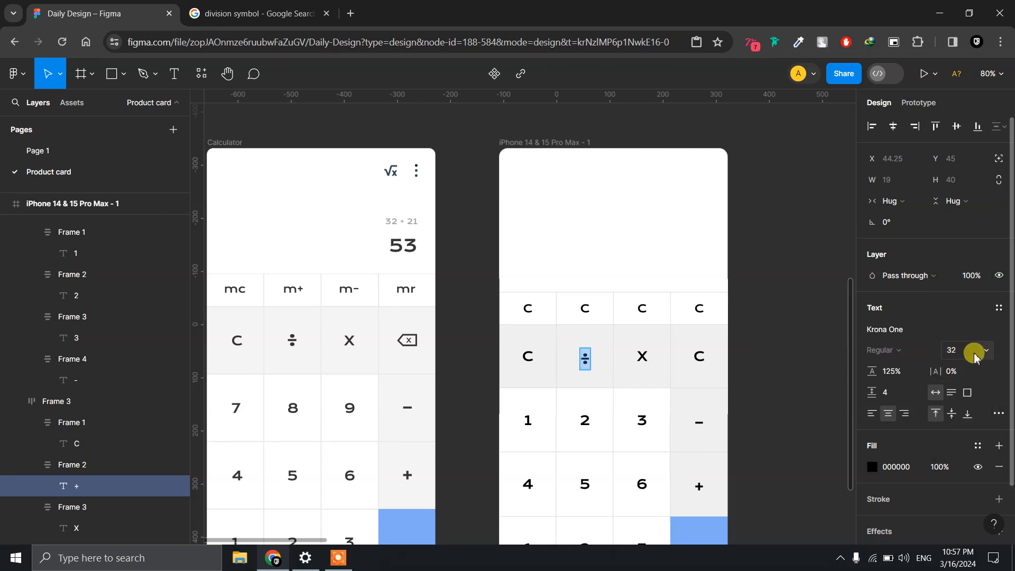
{"action": "key", "text": "Escape"}
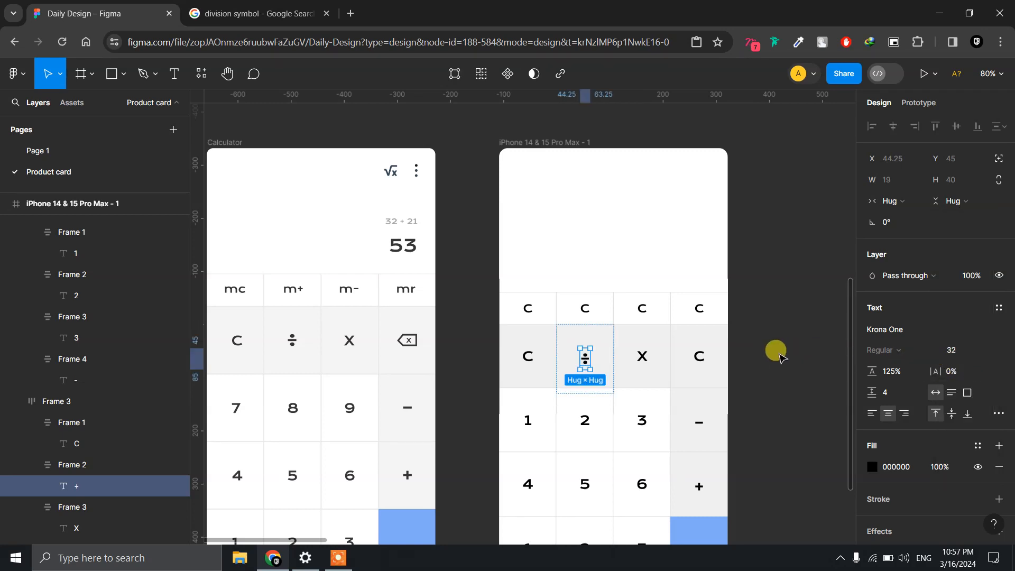
{"action": "left_click", "coordinate": [780, 359]}
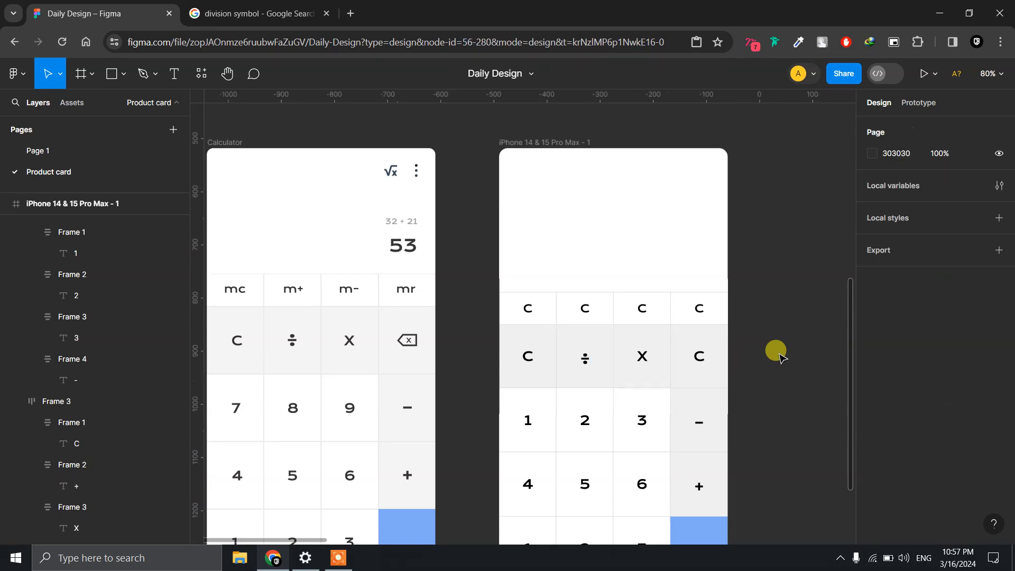
{"action": "double_click", "coordinate": [597, 374]}
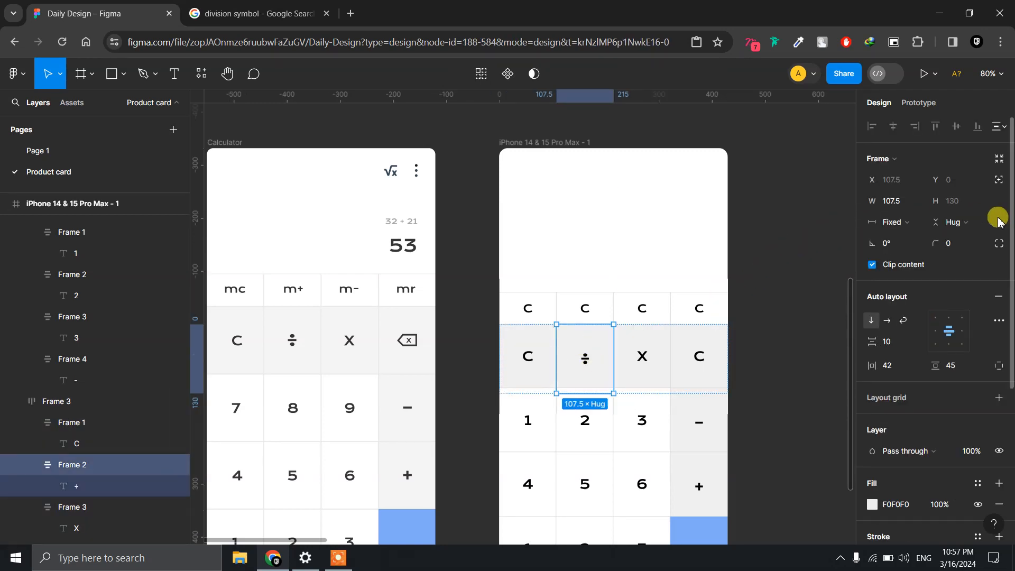
{"action": "left_click", "coordinate": [982, 224]}
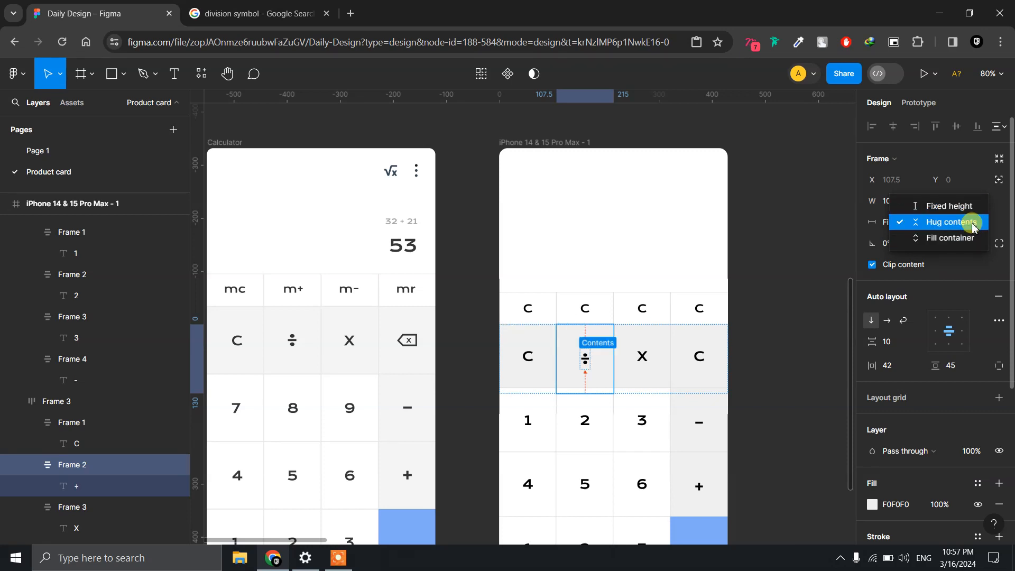
{"action": "left_click", "coordinate": [810, 306]}
{"action": "scroll", "coordinate": [564, 386], "scroll_direction": "up", "scroll_amount": 1}
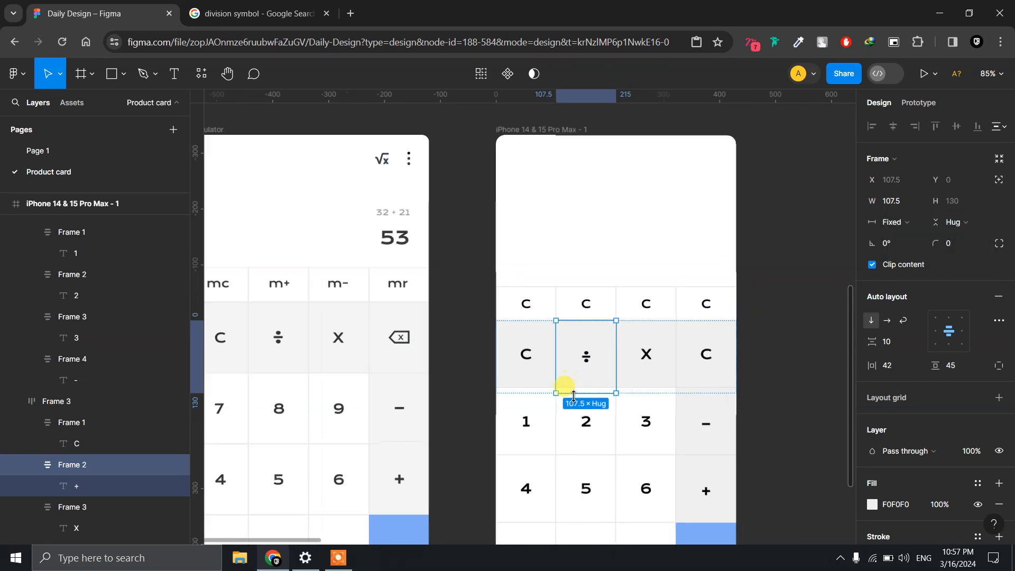
{"action": "scroll", "coordinate": [573, 396], "scroll_direction": "up", "scroll_amount": 6}
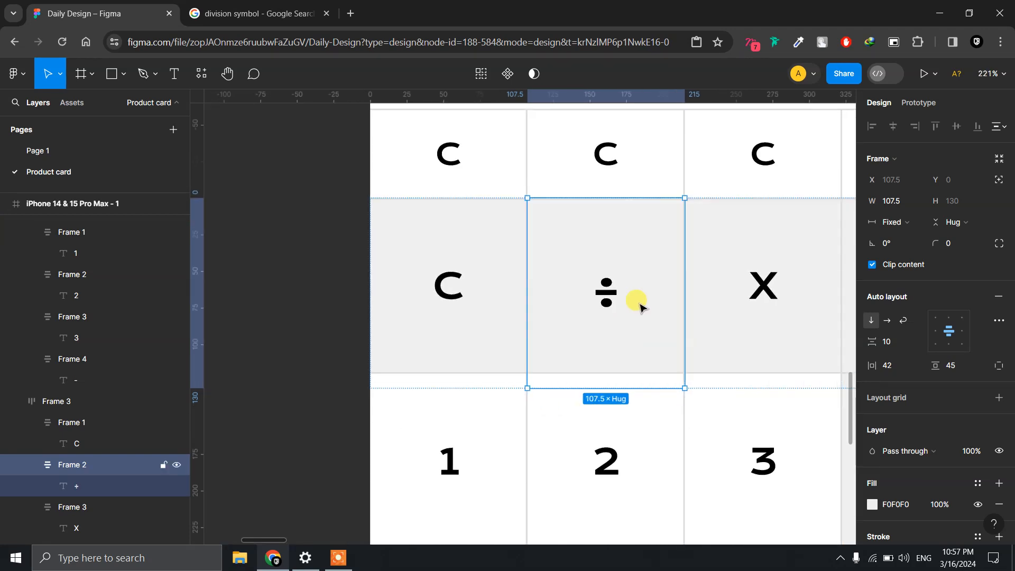
{"action": "left_click", "coordinate": [341, 307]}
{"action": "scroll", "coordinate": [341, 307], "scroll_direction": "down", "scroll_amount": 3}
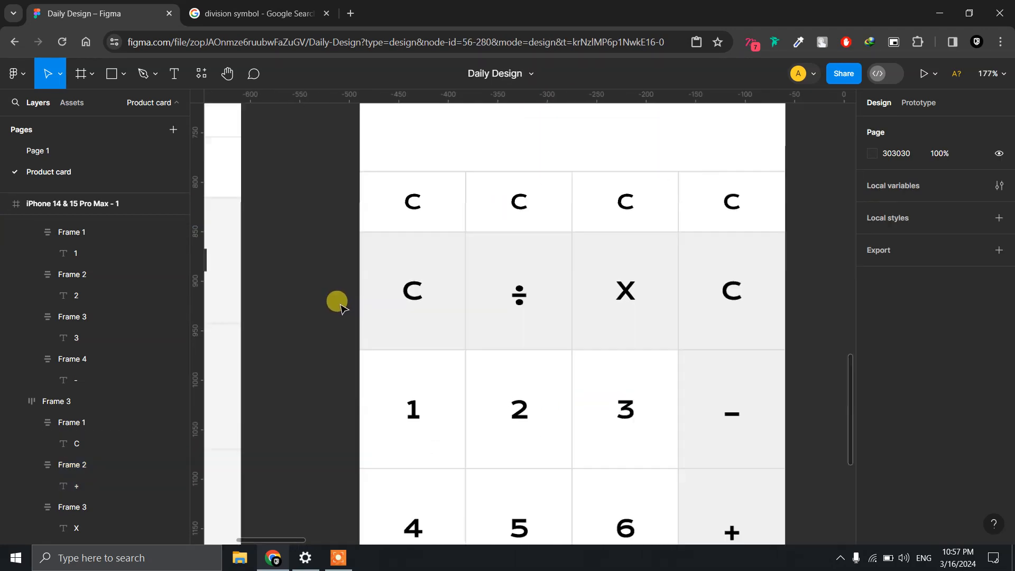
Set the height of the ÷ key's frame to 120 and deselect it.
{"action": "left_click", "coordinate": [525, 261]}
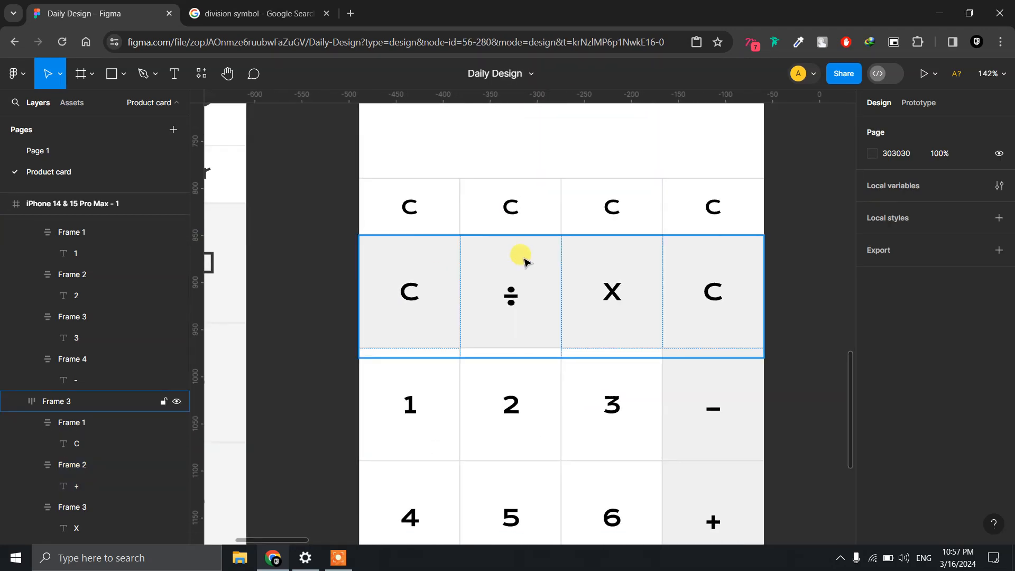
{"action": "left_click", "coordinate": [526, 262]}
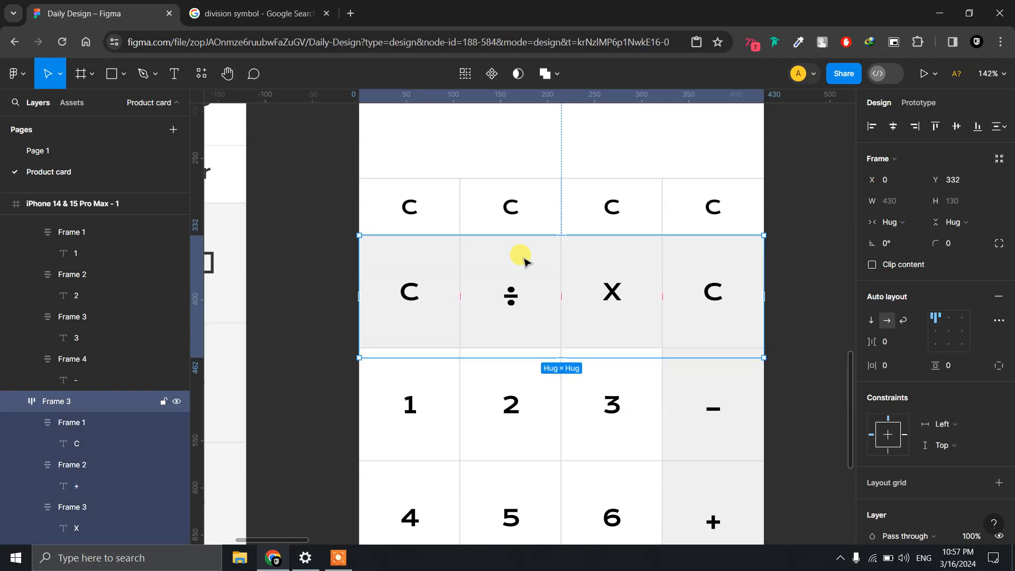
{"action": "left_click", "coordinate": [525, 261]}
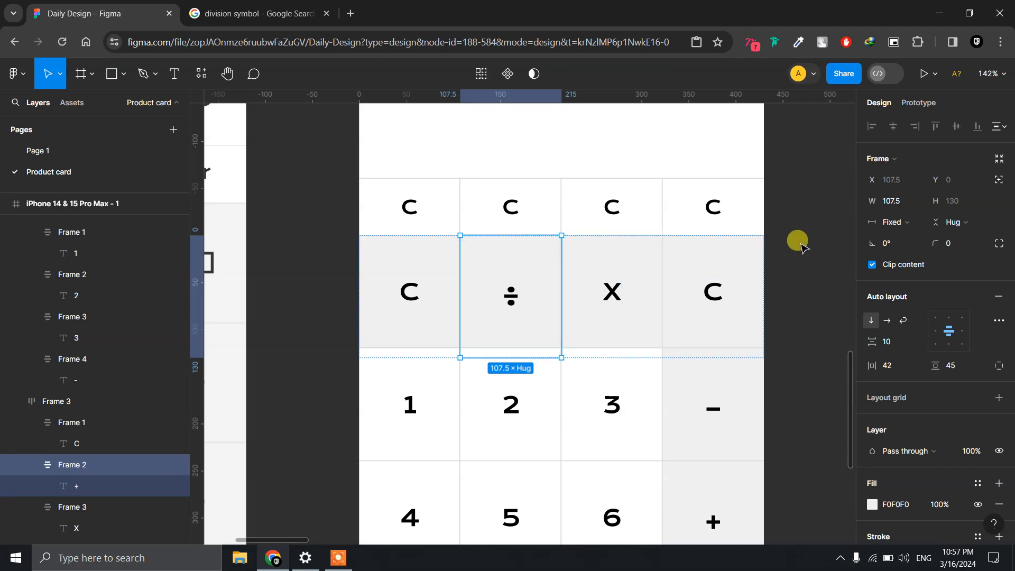
{"action": "left_click", "coordinate": [967, 203]}
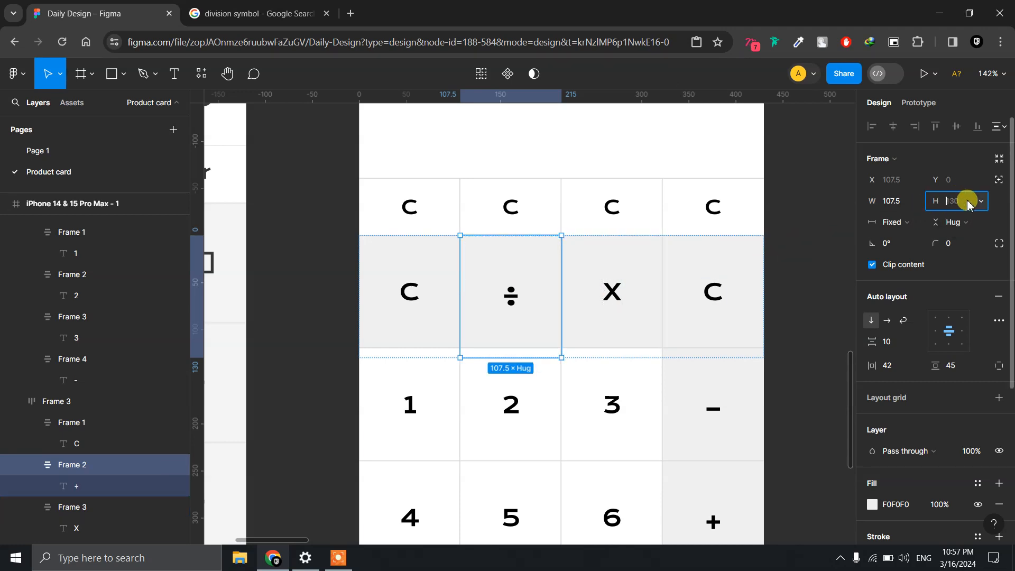
{"action": "type", "text": "120"}
{"action": "key", "text": "Return"}
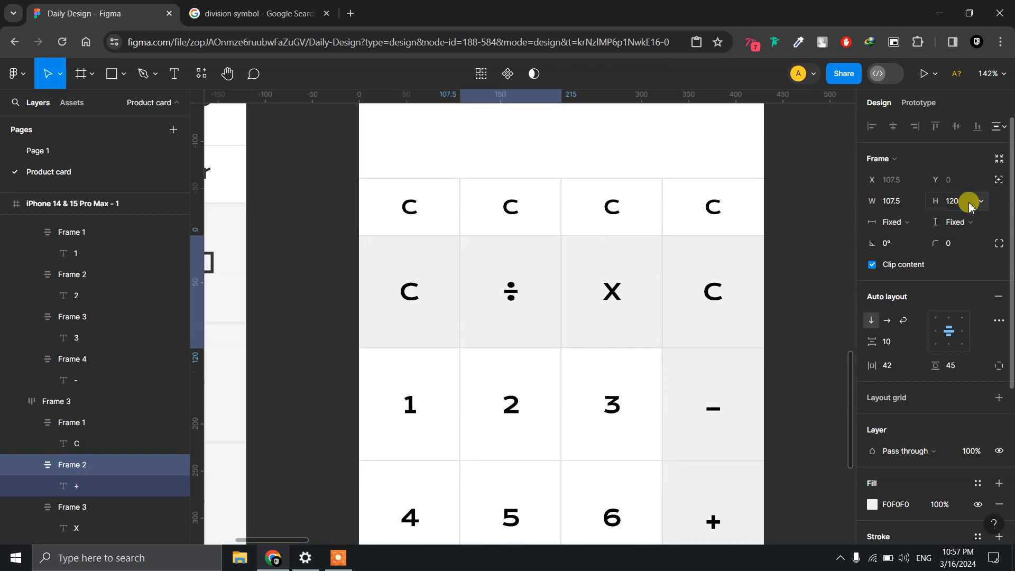
{"action": "left_click", "coordinate": [829, 270]}
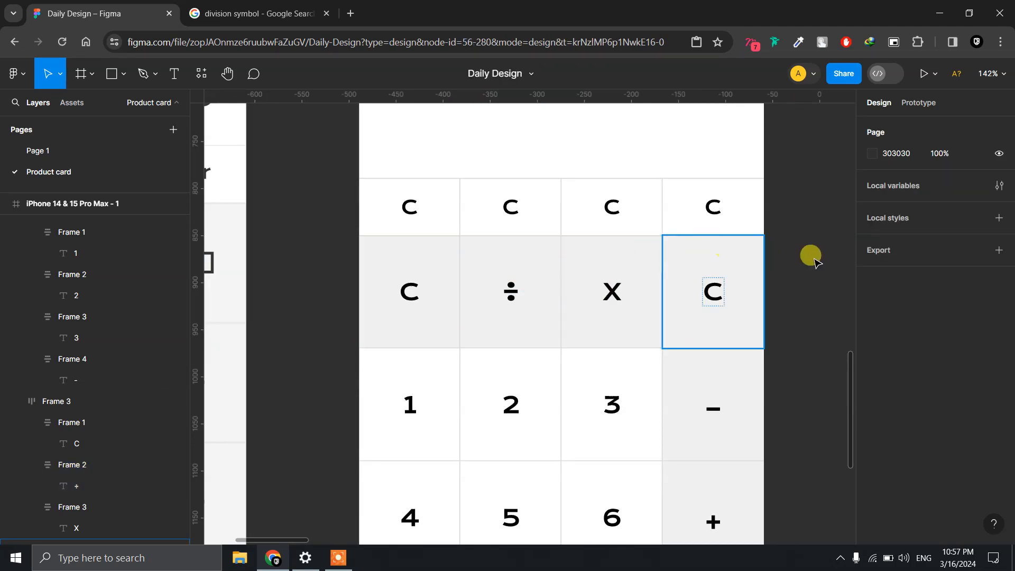
Replace the C labels on the first two keys of the short white row with "mc" and "m+".
{"action": "scroll", "coordinate": [814, 256], "scroll_direction": "down", "scroll_amount": 5}
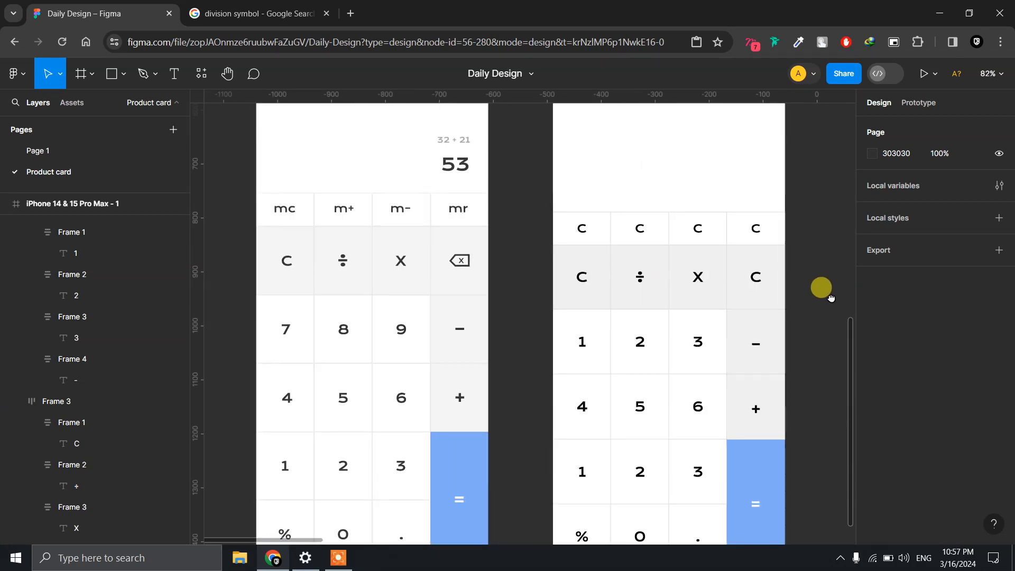
{"action": "scroll", "coordinate": [660, 284], "scroll_direction": "up", "scroll_amount": 1}
{"action": "scroll", "coordinate": [578, 279], "scroll_direction": "up", "scroll_amount": 4}
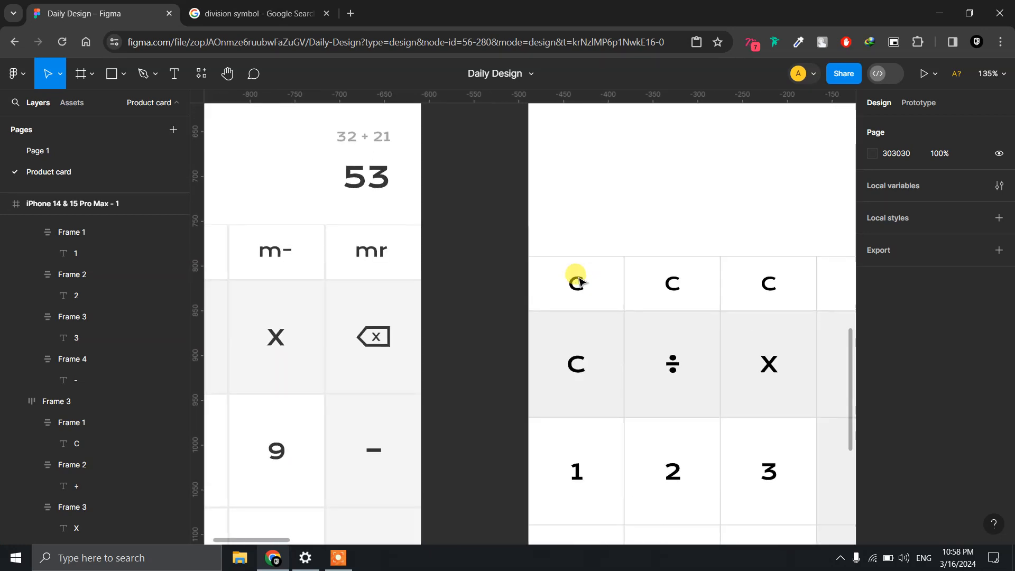
{"action": "scroll", "coordinate": [578, 279], "scroll_direction": "down", "scroll_amount": 5}
{"action": "scroll", "coordinate": [718, 279], "scroll_direction": "up", "scroll_amount": 5}
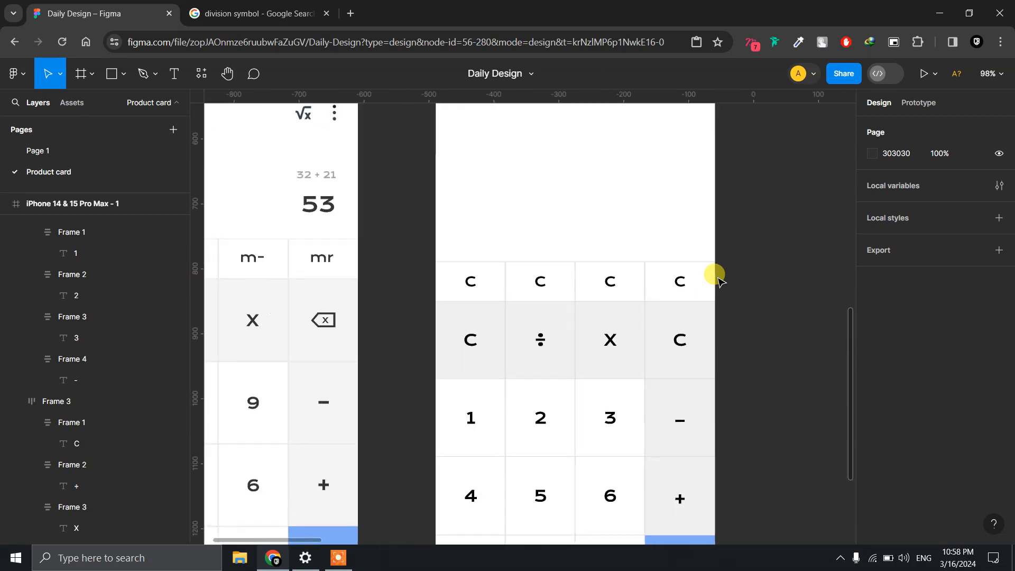
{"action": "left_click", "coordinate": [474, 288]}
{"action": "left_click", "coordinate": [475, 288]}
{"action": "scroll", "coordinate": [603, 279], "scroll_direction": "up", "scroll_amount": 4}
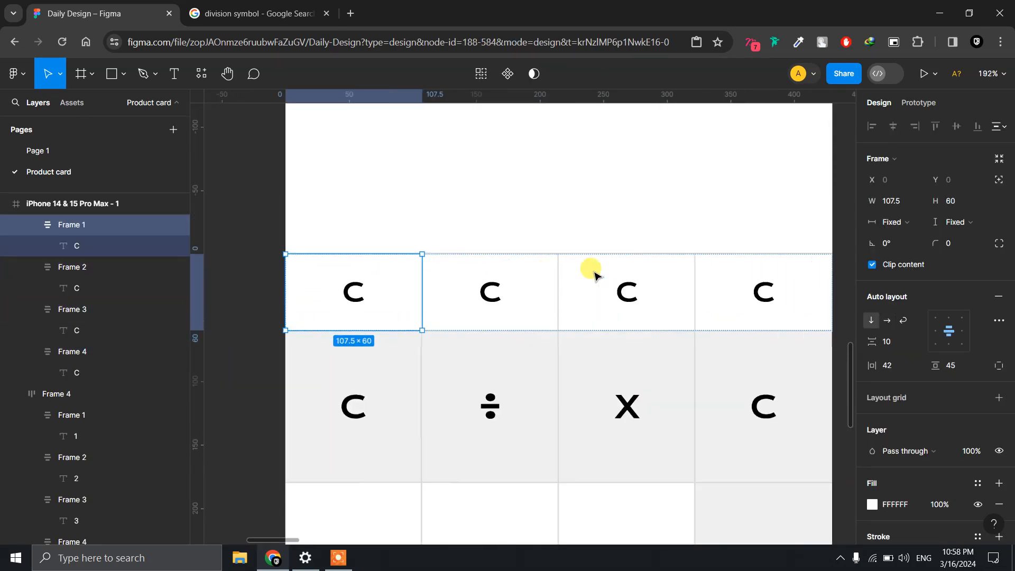
{"action": "scroll", "coordinate": [595, 274], "scroll_direction": "down", "scroll_amount": 8}
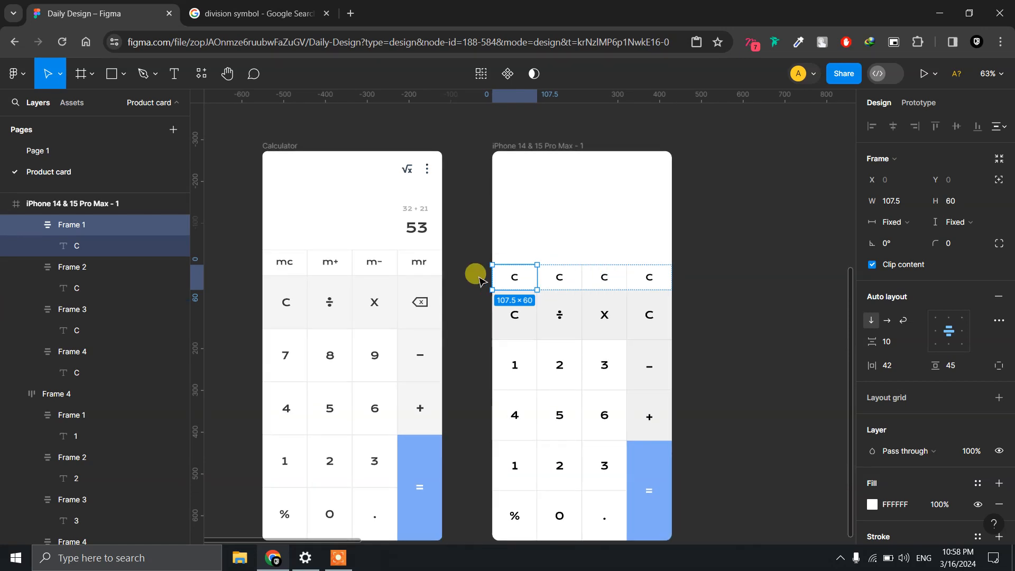
{"action": "left_click", "coordinate": [514, 280]}
{"action": "double_click", "coordinate": [514, 283]}
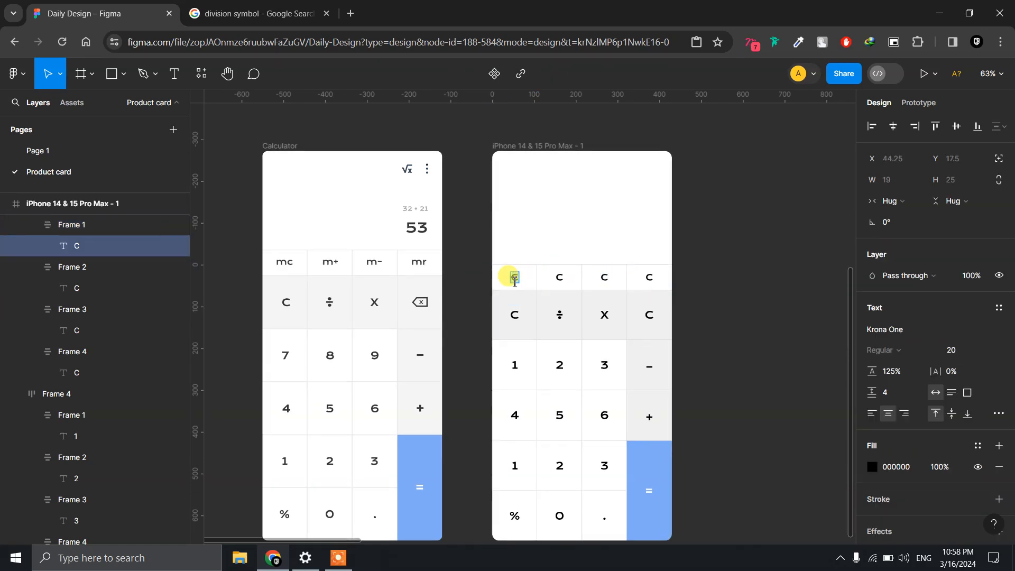
{"action": "type", "text": "mc"}
{"action": "double_click", "coordinate": [561, 278]}
{"action": "type", "text": "m+"}
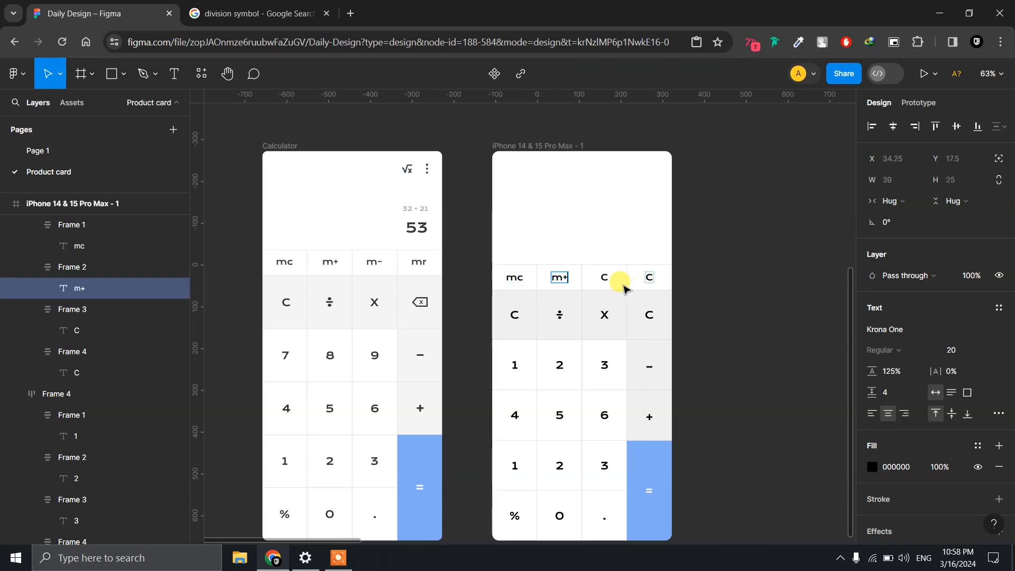
Replace the C labels on the last two keys of the short white row with "m-" and "mr", and deselect.
{"action": "double_click", "coordinate": [605, 279]}
{"action": "type", "text": "m-"}
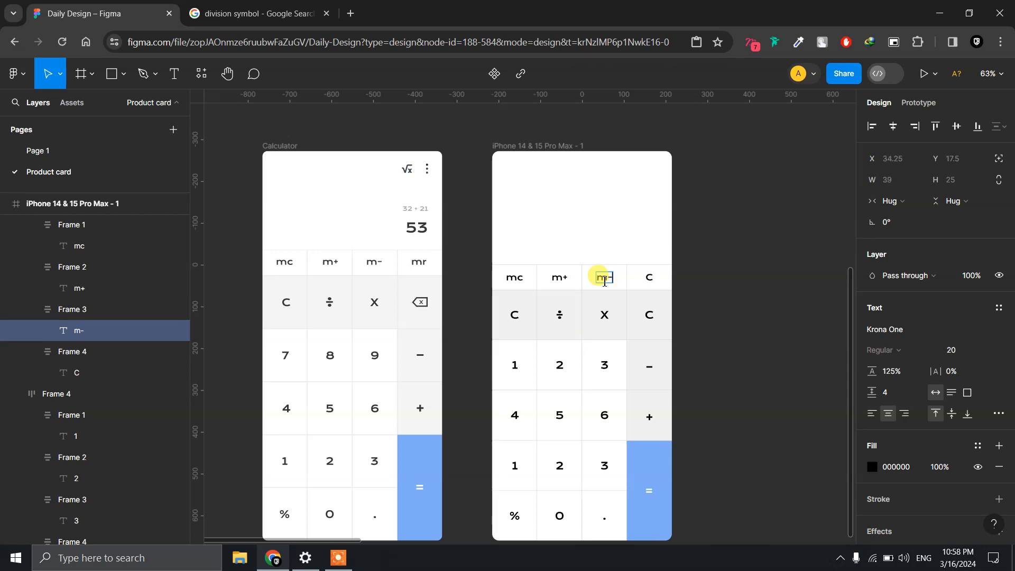
{"action": "double_click", "coordinate": [650, 278]}
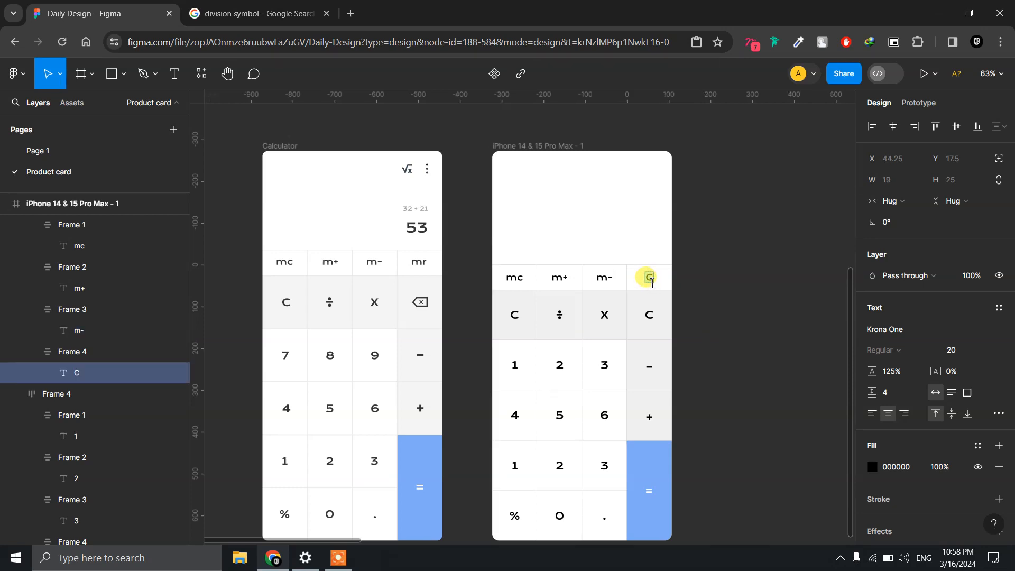
{"action": "type", "text": "m"}
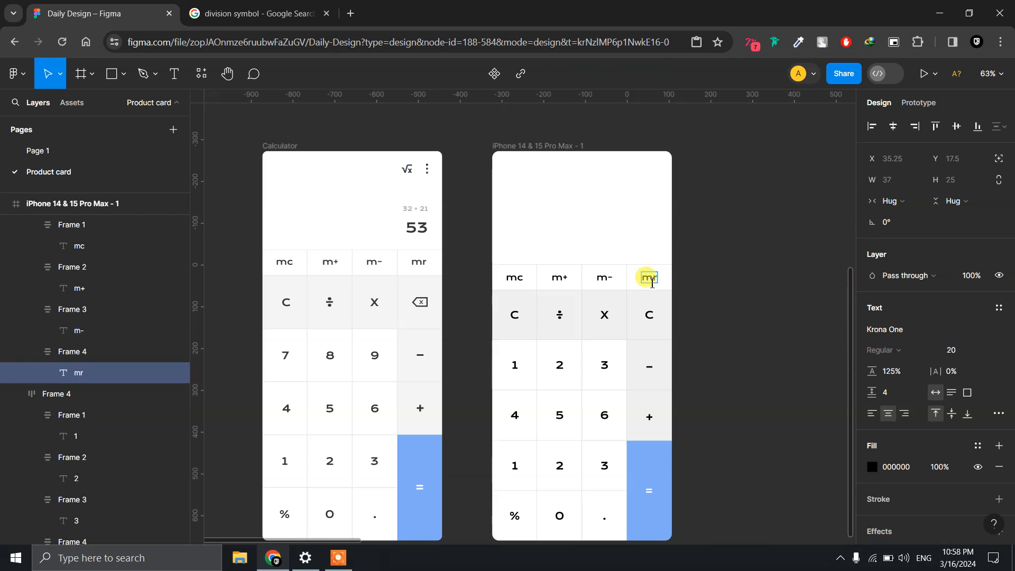
{"action": "type", "text": "r"}
{"action": "key", "text": "Escape"}
{"action": "key", "text": "Escape"}
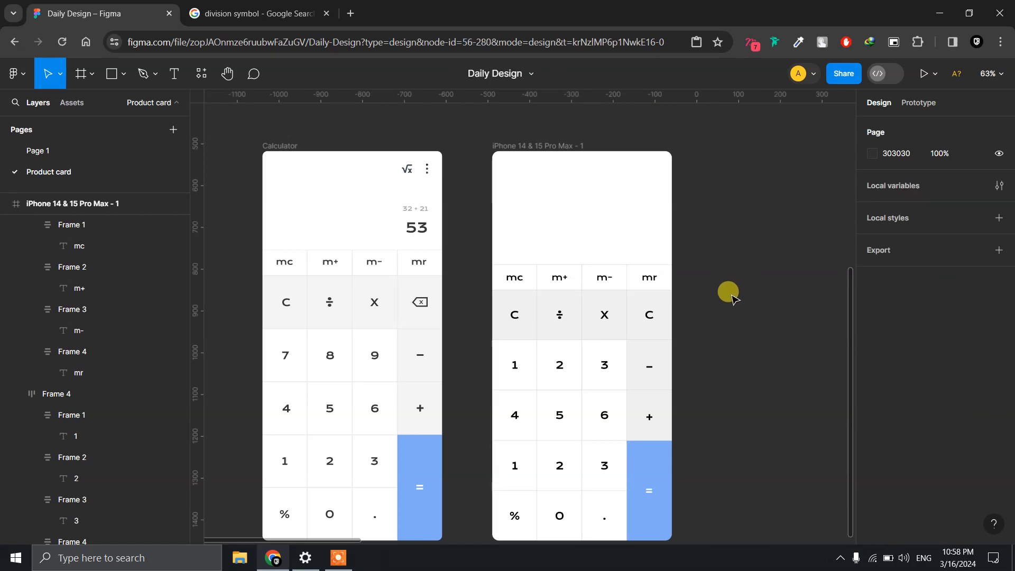
Switch to a new browser tab and open the Flaticon website.
{"action": "left_click", "coordinate": [351, 13]}
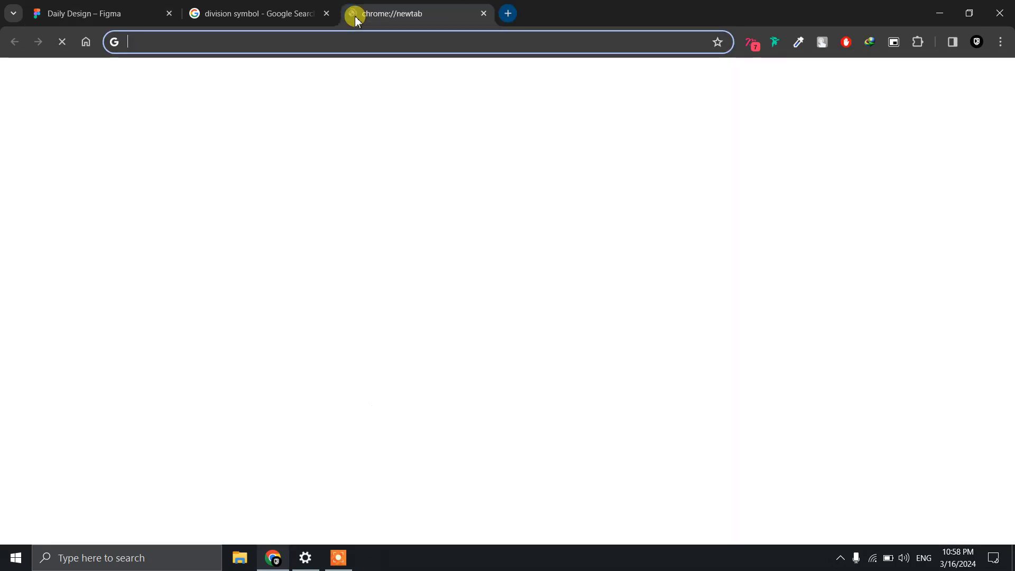
{"action": "type", "text": "flati"}
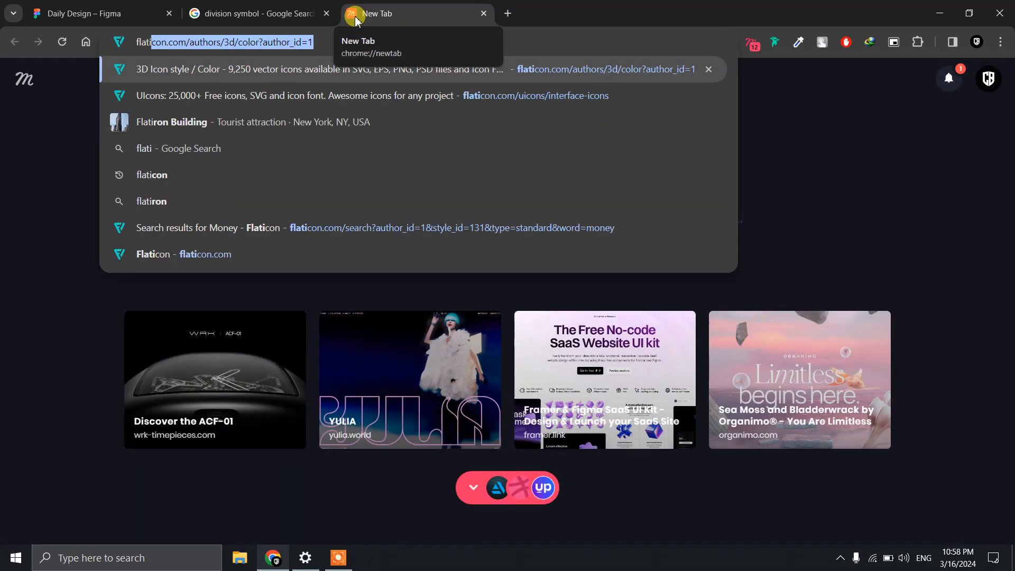
{"action": "type", "text": "co"}
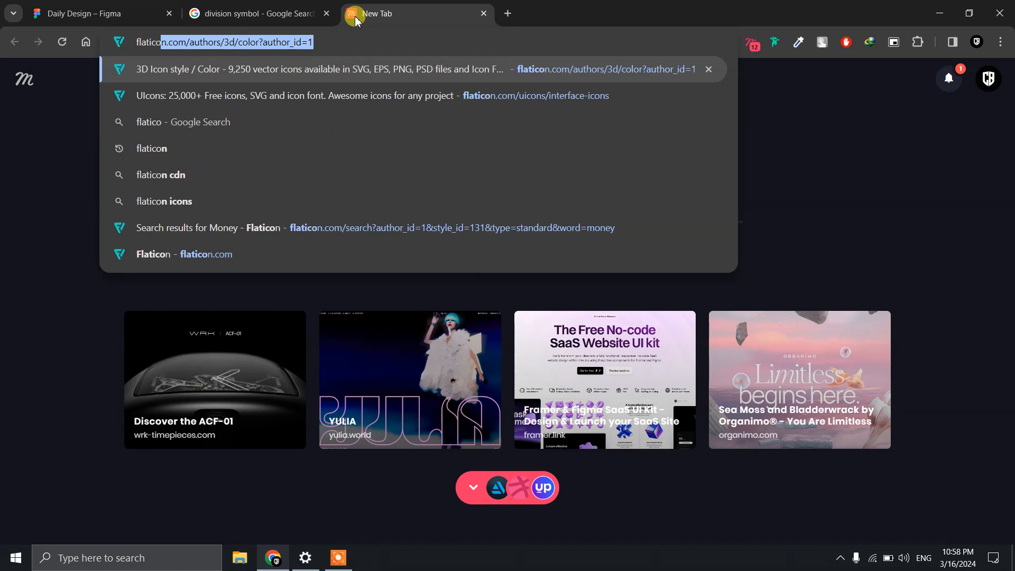
{"action": "type", "text": "n"}
{"action": "key", "text": "Return"}
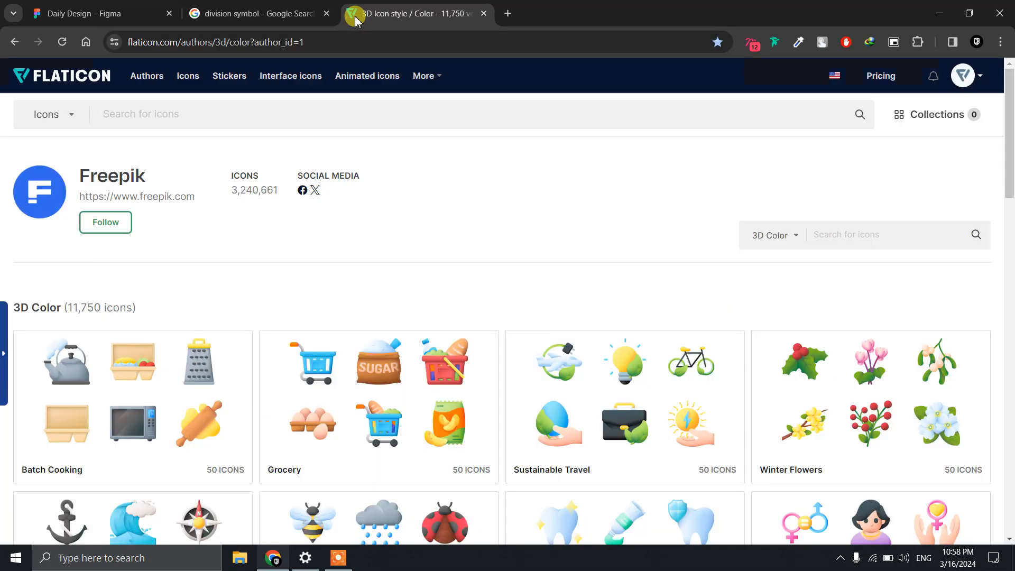
Search Flaticon's interface icons for "delete" and browse the results for an outlined backspace symbol.
{"action": "left_click", "coordinate": [289, 72]}
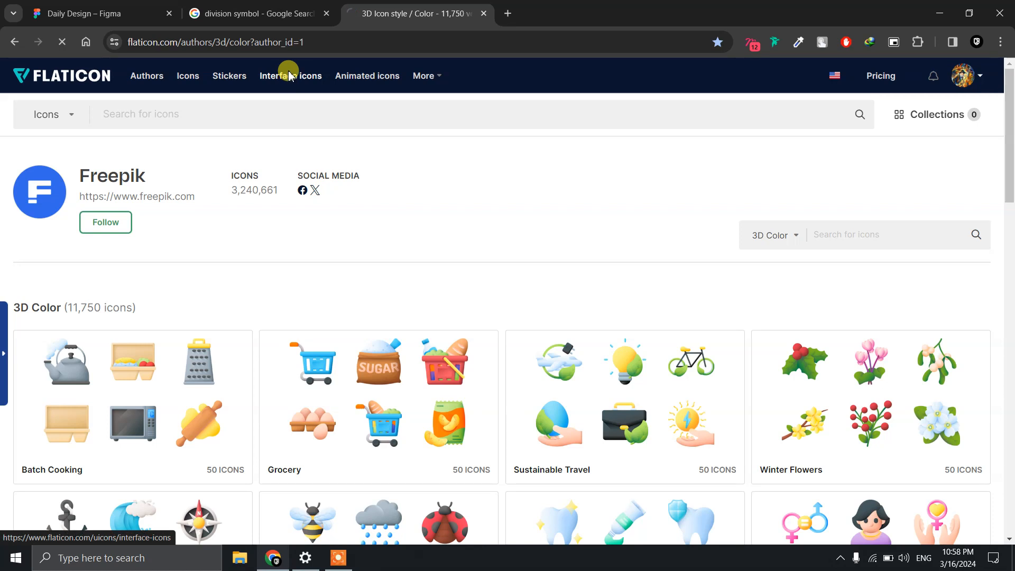
{"action": "left_click", "coordinate": [228, 112]}
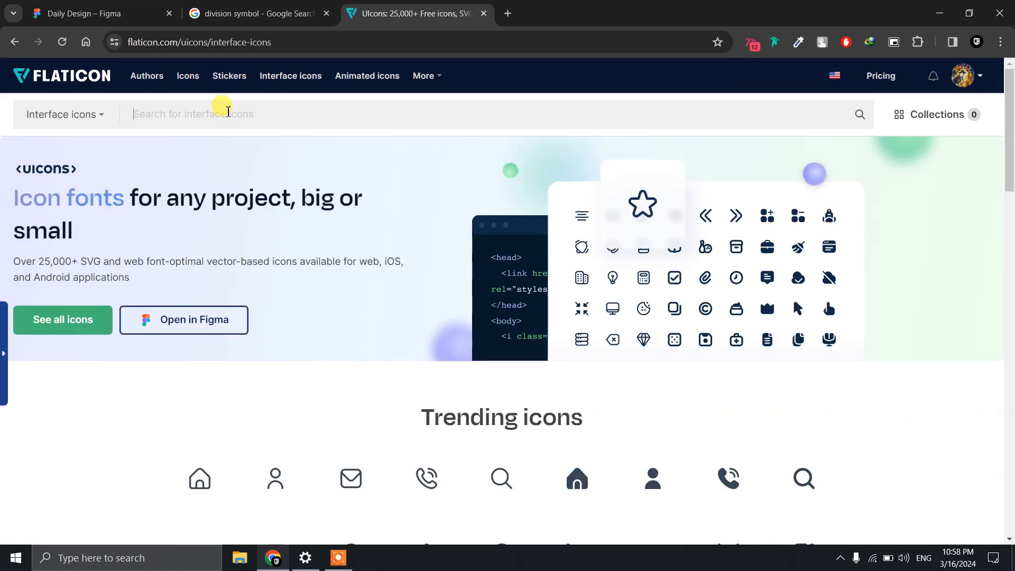
{"action": "type", "text": "D"}
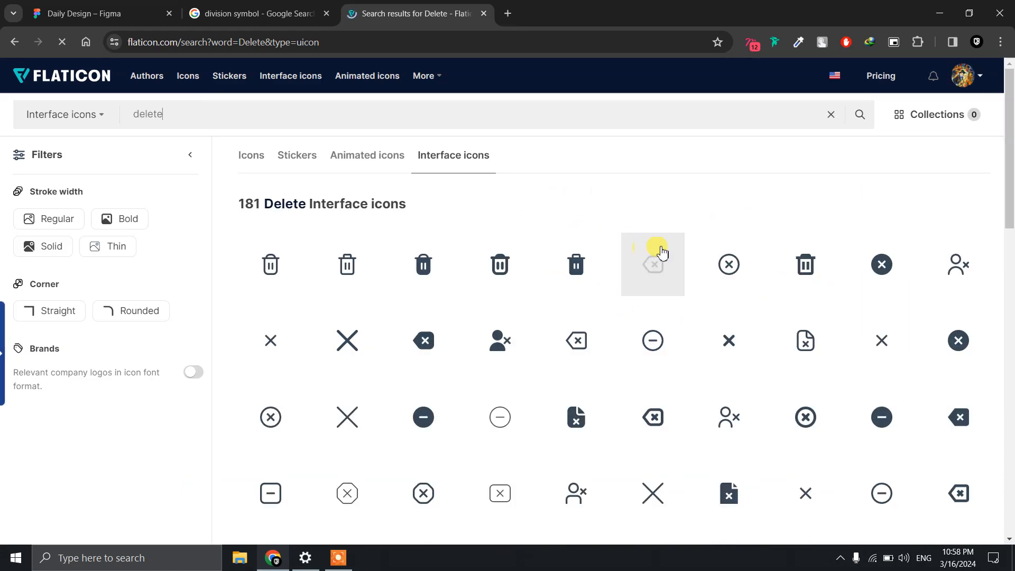
{"action": "scroll", "coordinate": [931, 206], "scroll_direction": "down", "scroll_amount": 4}
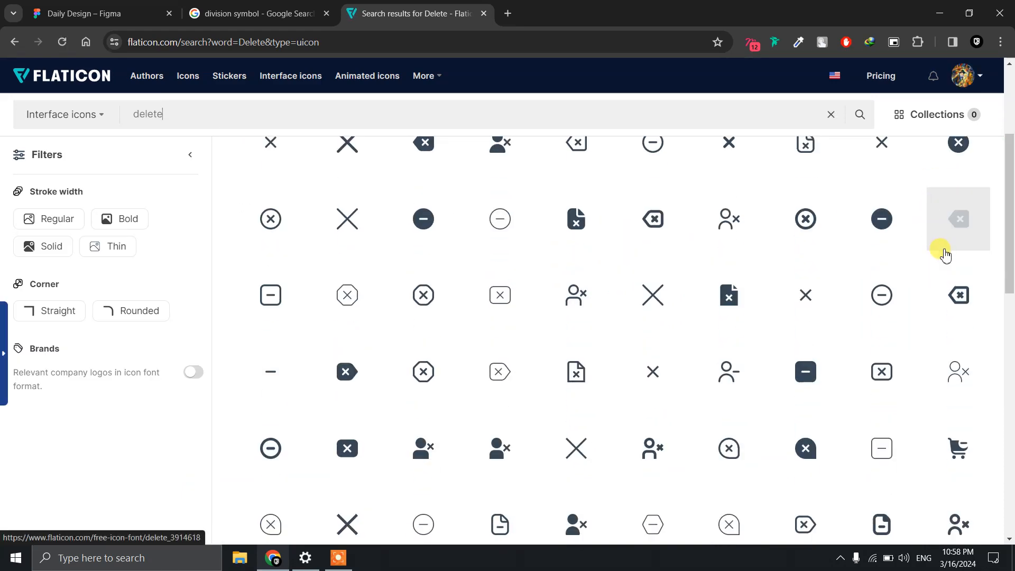
{"action": "scroll", "coordinate": [944, 254], "scroll_direction": "up", "scroll_amount": 4}
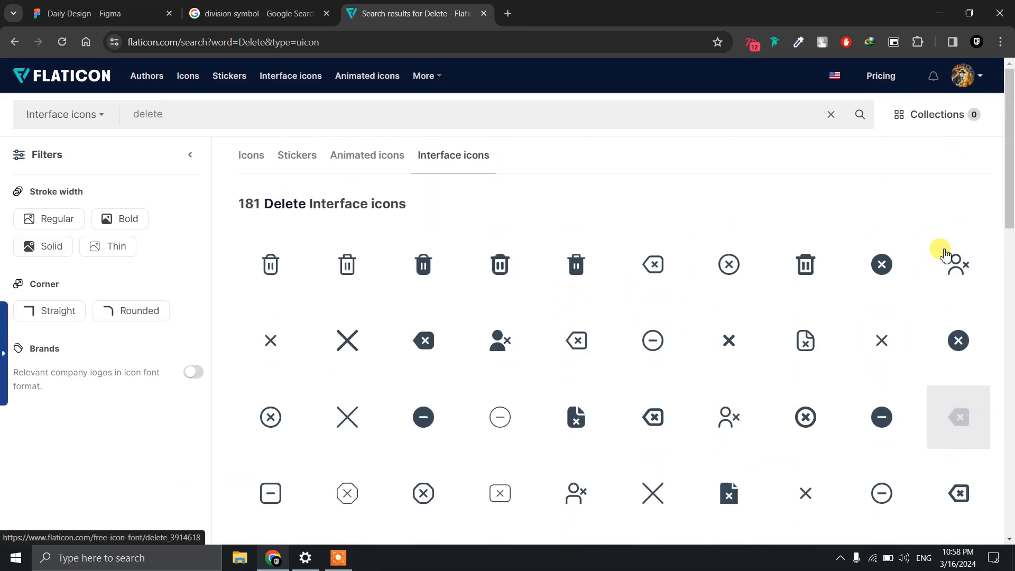
Open the outlined delete icon, compare its style variants, and download the fi-rs-delete version as SVG.
{"action": "left_click", "coordinate": [583, 331]}
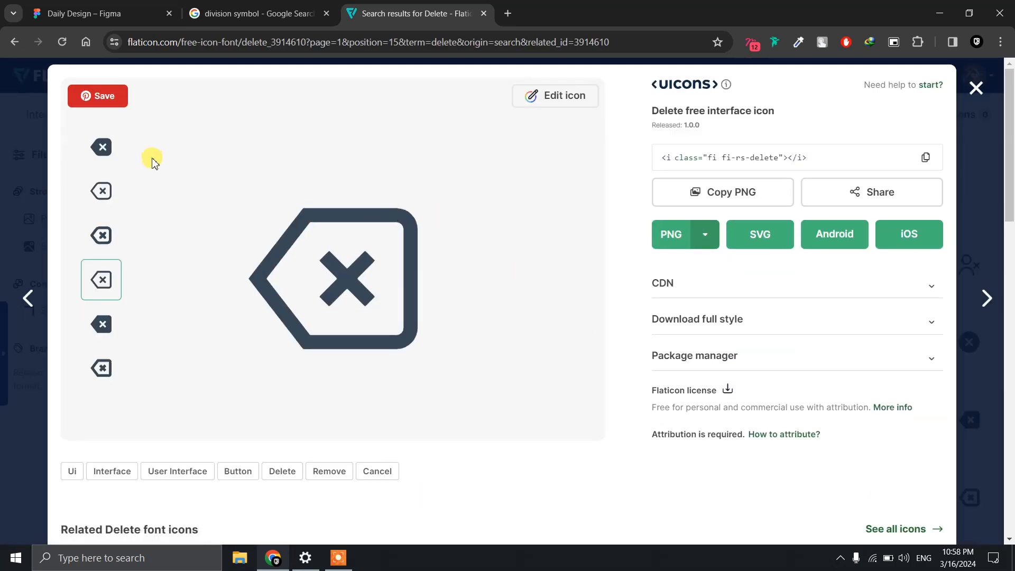
{"action": "left_click", "coordinate": [101, 191]}
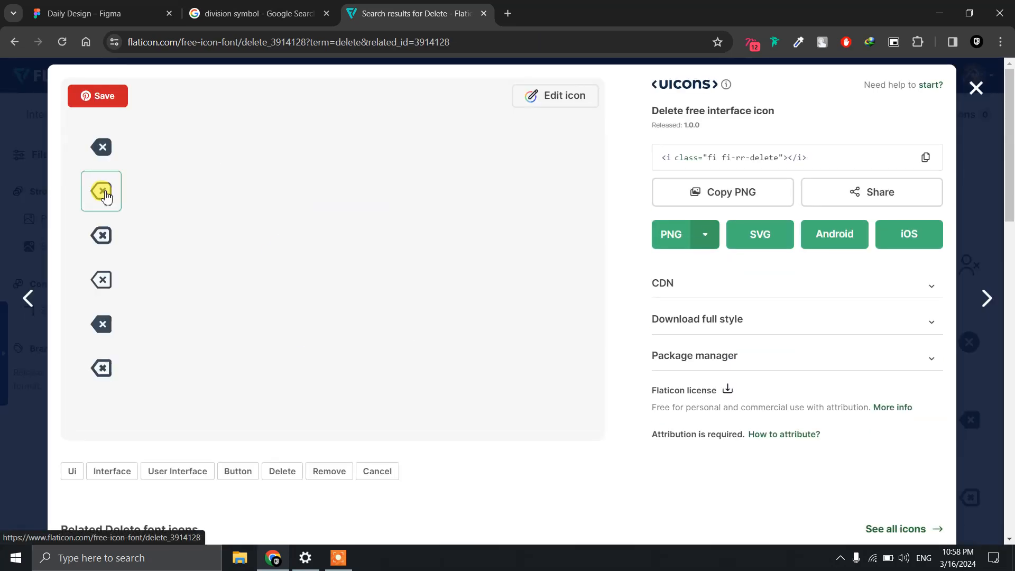
{"action": "left_click", "coordinate": [103, 282]}
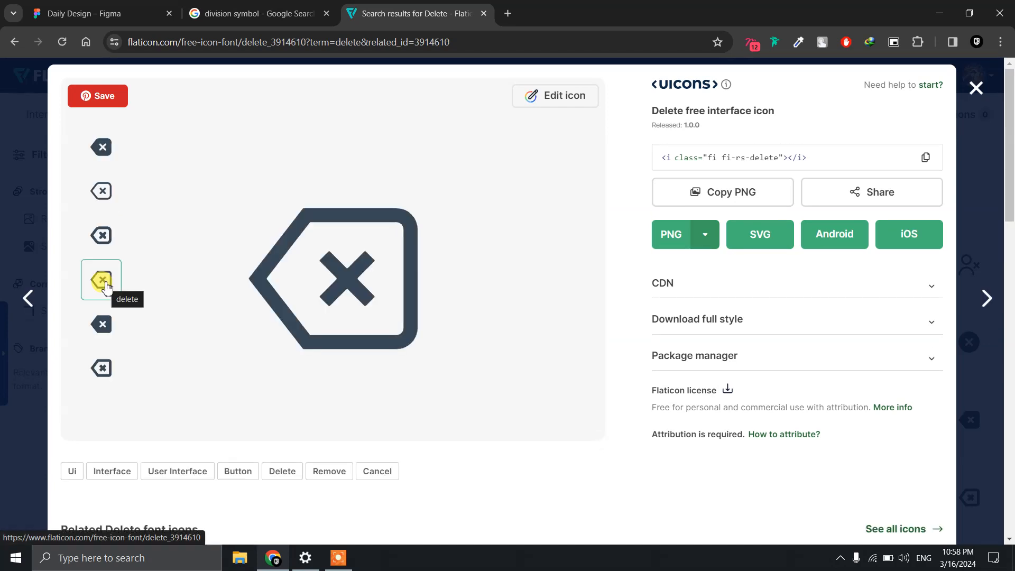
{"action": "left_click", "coordinate": [770, 234]}
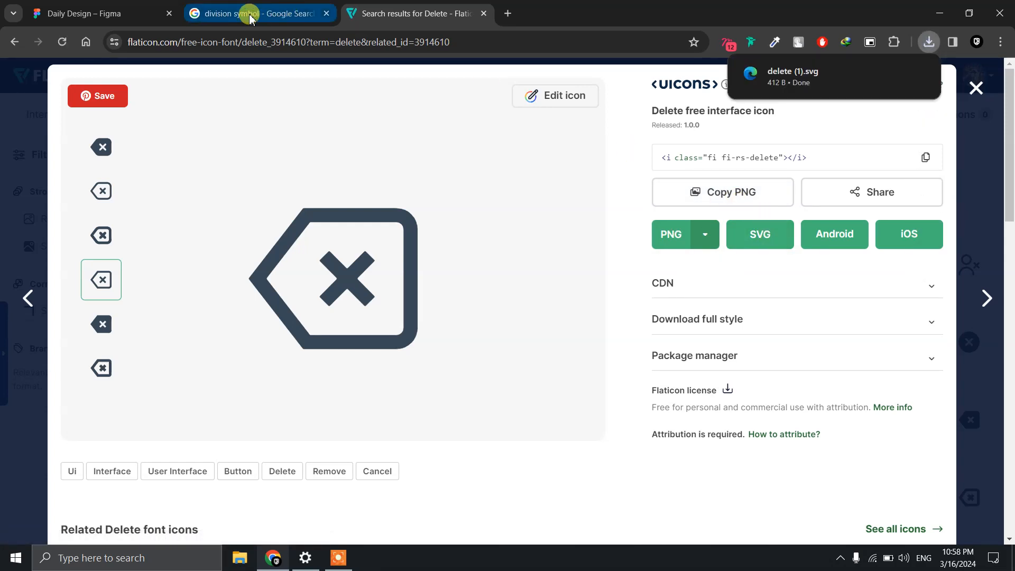
Return to the Figma file, import the downloaded delete (1).svg onto the canvas, and place it beside the iPhone frame.
{"action": "left_click", "coordinate": [251, 16]}
{"action": "left_click", "coordinate": [93, 13]}
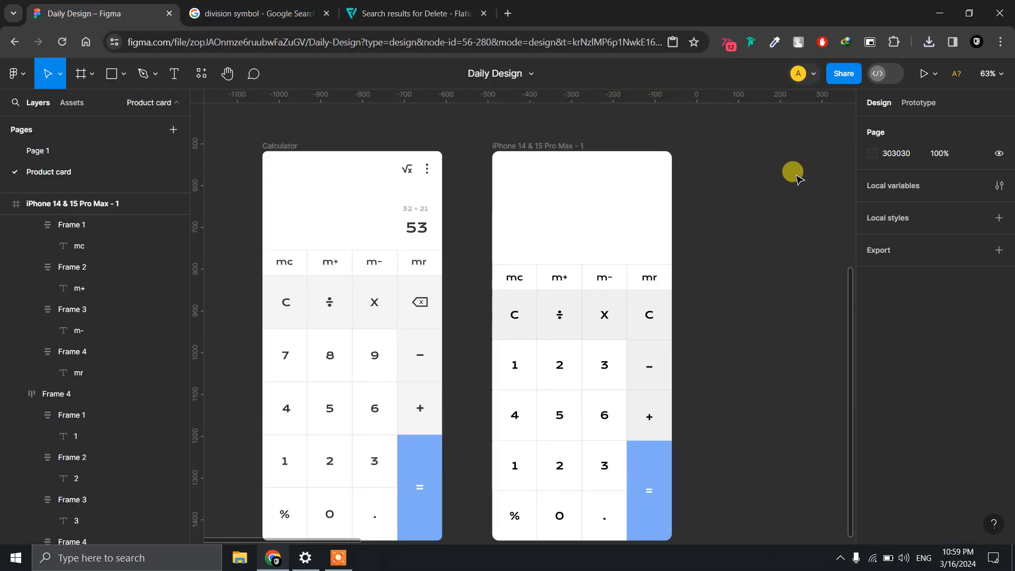
{"action": "scroll", "coordinate": [767, 119], "scroll_direction": "up", "scroll_amount": 3}
{"action": "left_click", "coordinate": [931, 43]}
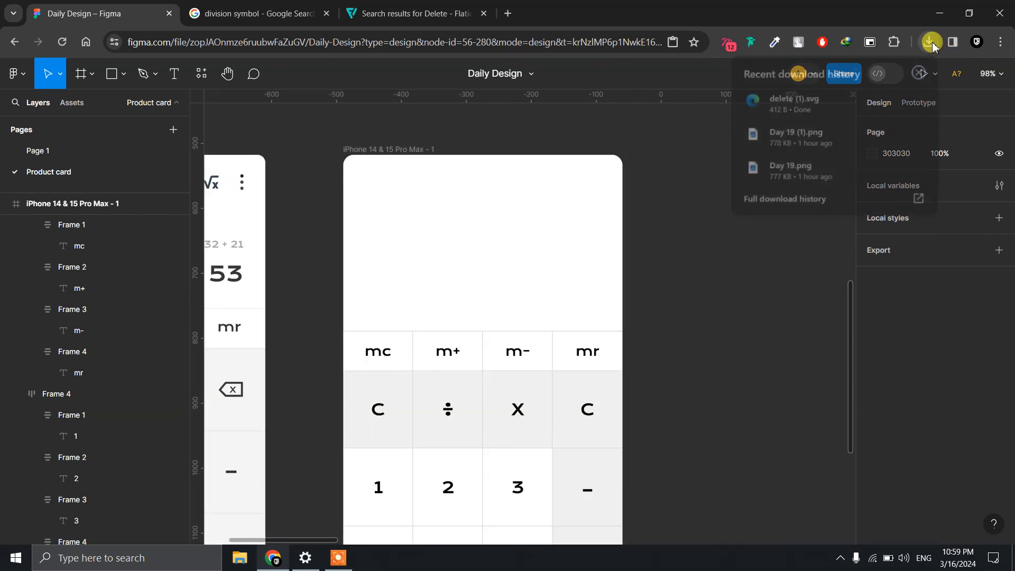
{"action": "left_click_drag", "start_coordinate": [777, 100], "coordinate": [716, 312]}
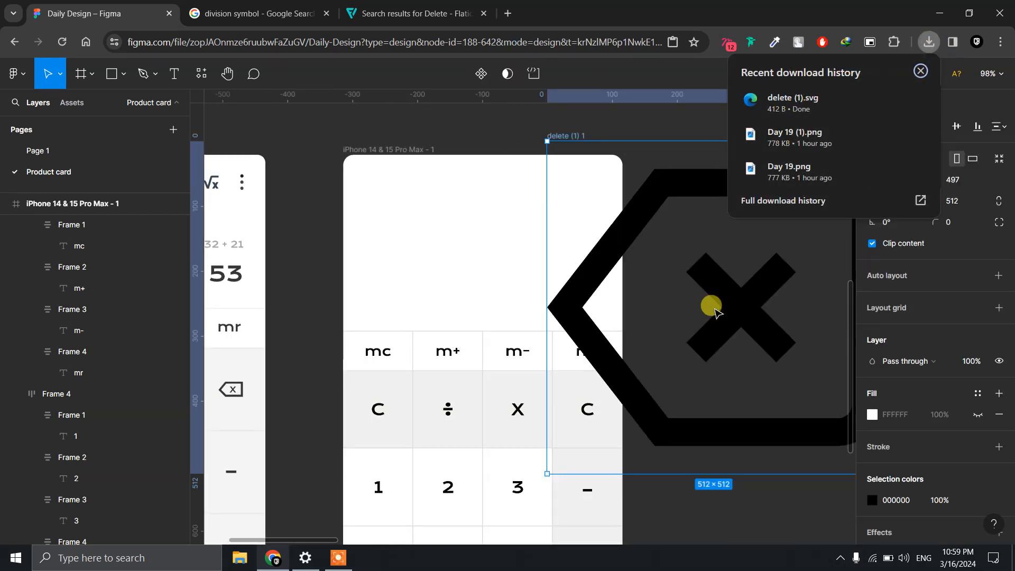
{"action": "left_click_drag", "start_coordinate": [479, 125], "coordinate": [272, 127]}
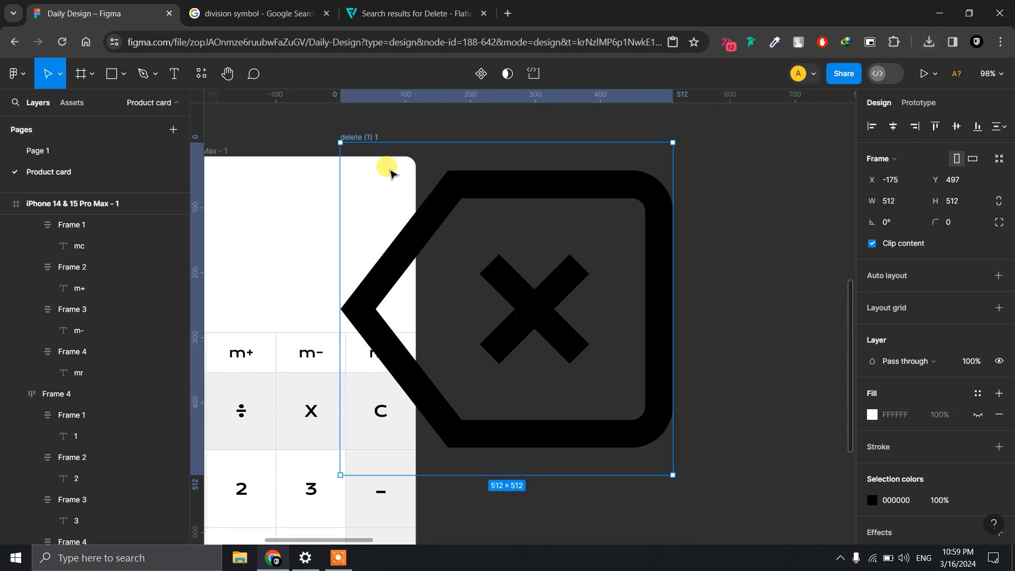
{"action": "left_click_drag", "start_coordinate": [469, 178], "coordinate": [588, 179]}
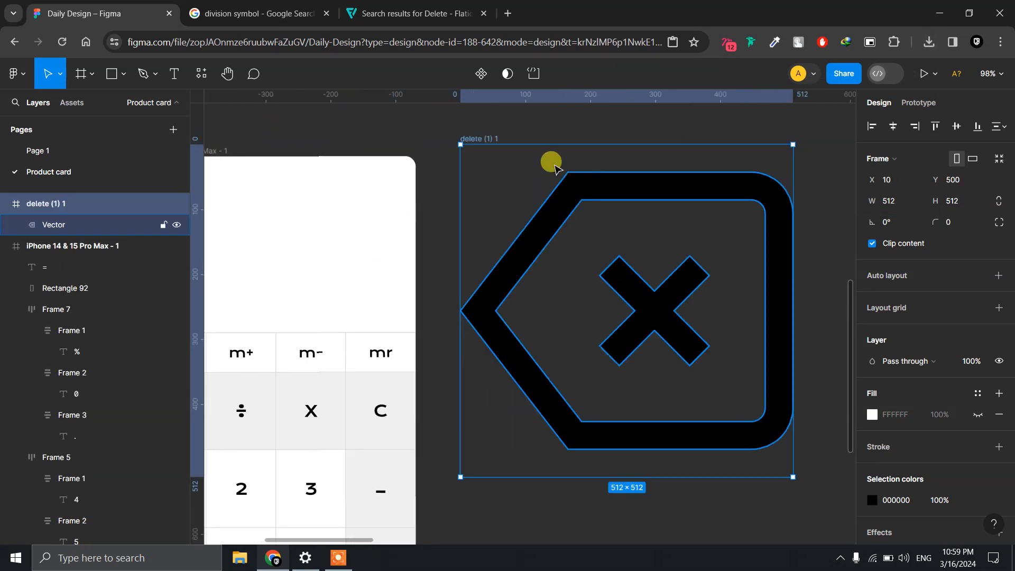
Constrain the delete icon's proportions and set its height to 24.
{"action": "left_click", "coordinate": [1000, 204]}
{"action": "left_click", "coordinate": [952, 203]}
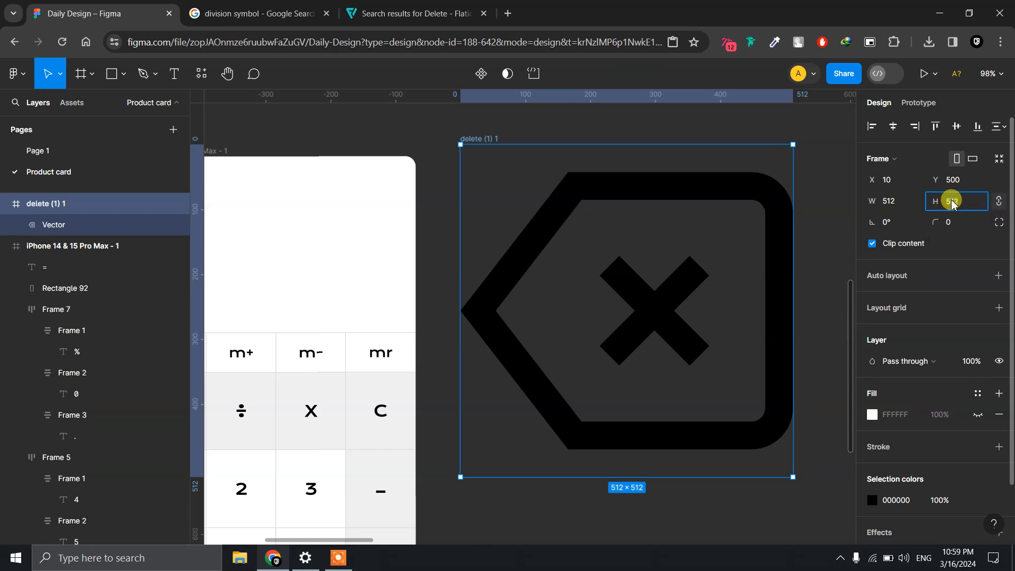
{"action": "type", "text": "24"}
{"action": "key", "text": "Return"}
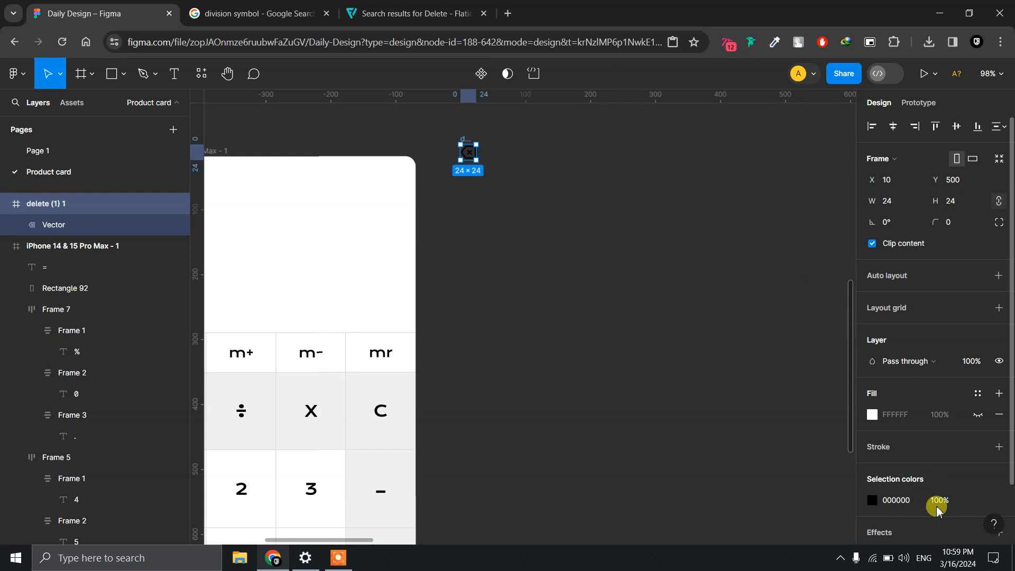
Set the delete icon's height to 32 with its proportions constrained.
{"action": "scroll", "coordinate": [661, 351], "scroll_direction": "down", "scroll_amount": 1}
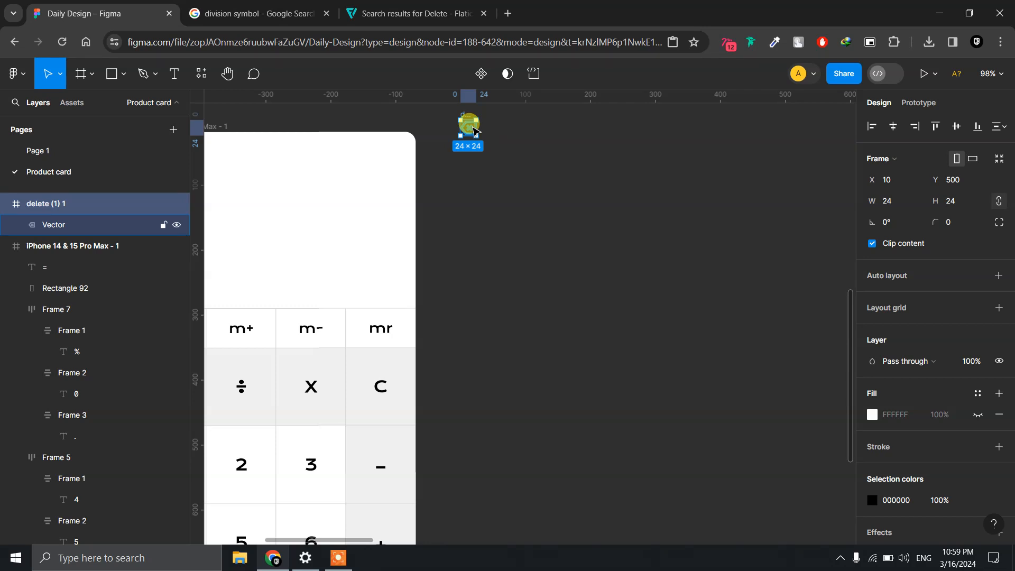
{"action": "left_click", "coordinate": [960, 202]}
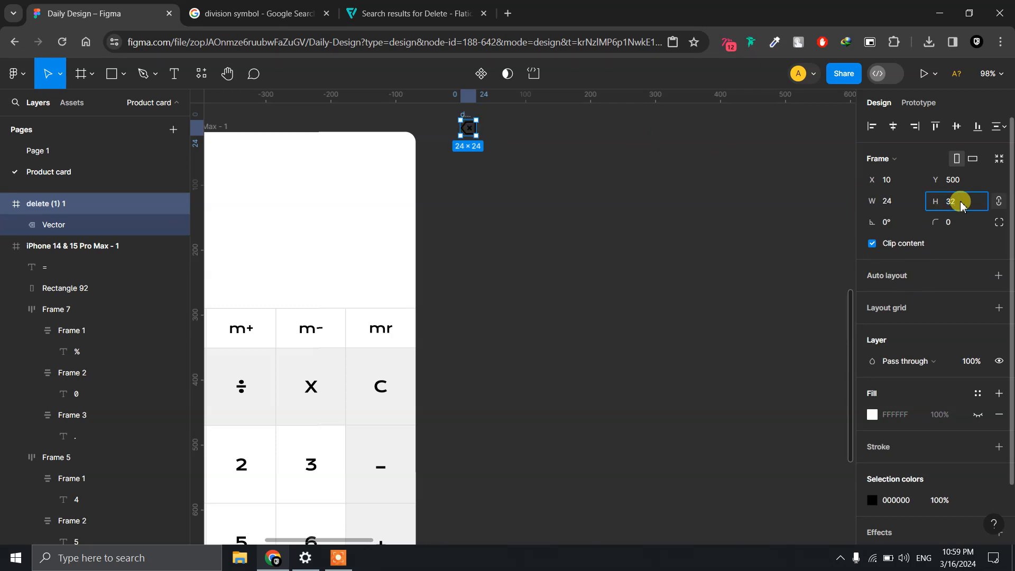
{"action": "key", "text": "Return"}
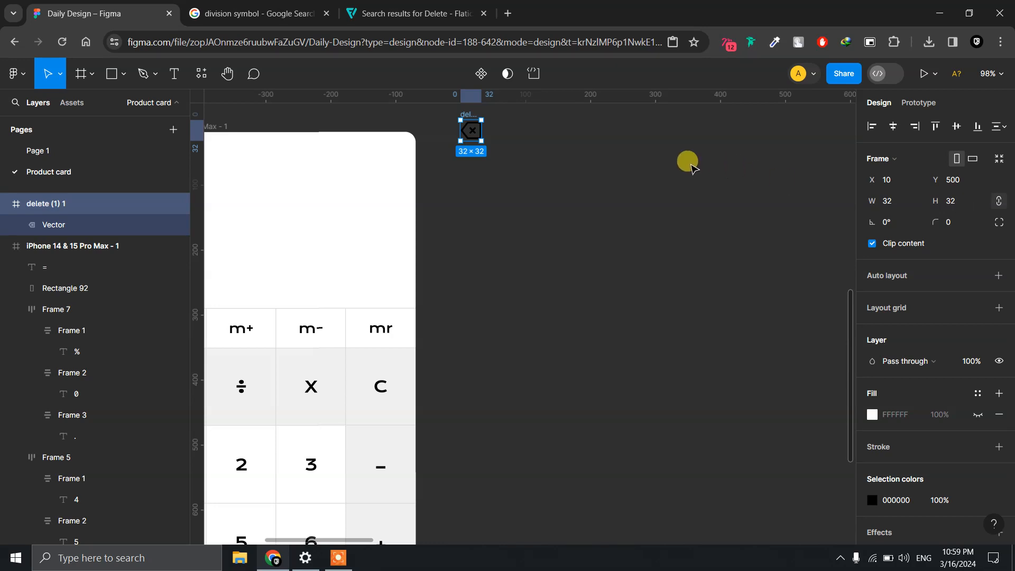
Cut the delete icon and paste it to replace the C label on the last key of the grey row.
{"action": "key", "text": "ctrl+x"}
{"action": "scroll", "coordinate": [528, 317], "scroll_direction": "down", "scroll_amount": 8}
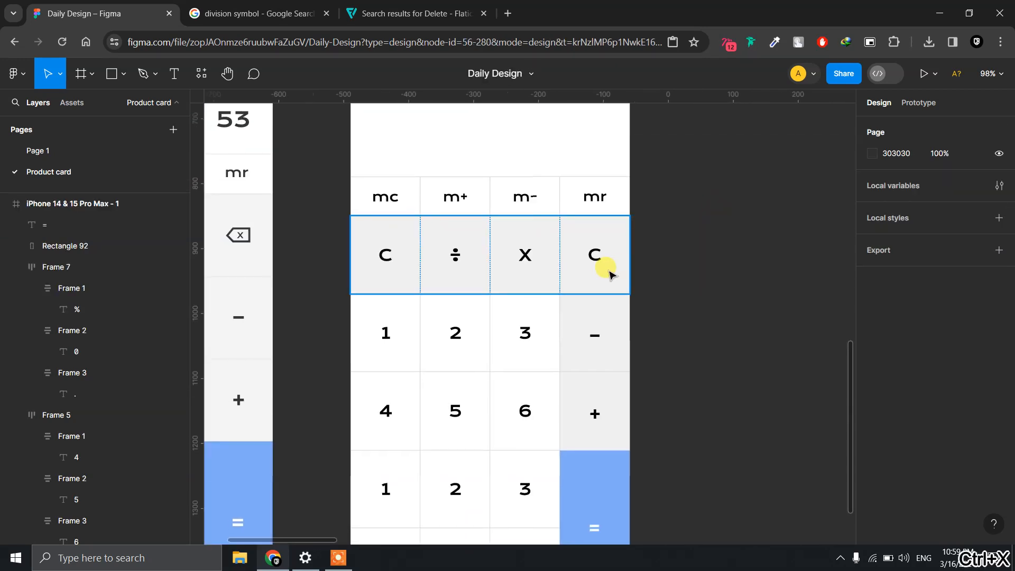
{"action": "double_click", "coordinate": [599, 263]}
{"action": "double_click", "coordinate": [599, 263]}
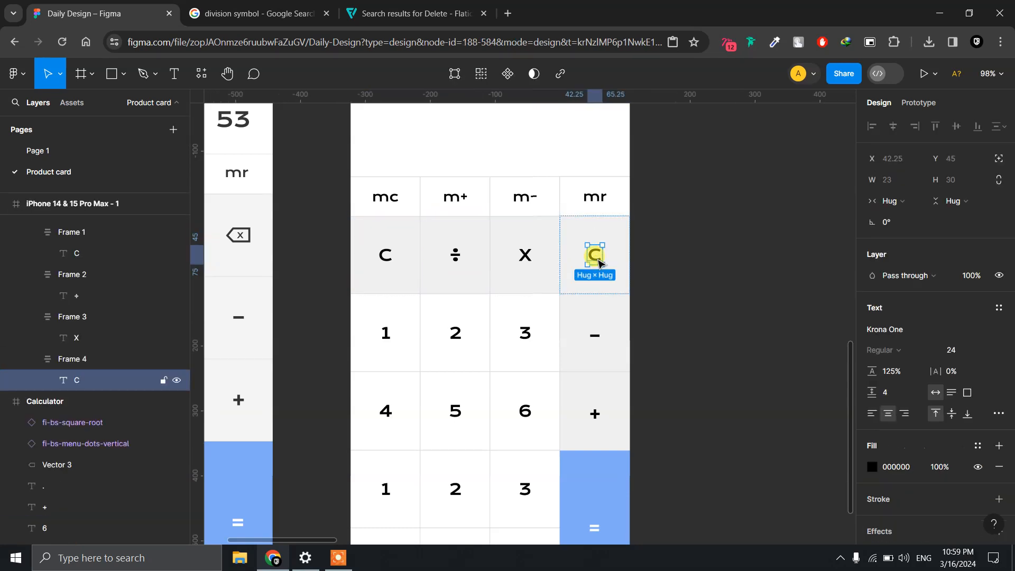
{"action": "right_click", "coordinate": [599, 262]}
{"action": "left_click", "coordinate": [788, 175]}
{"action": "right_click", "coordinate": [598, 257]}
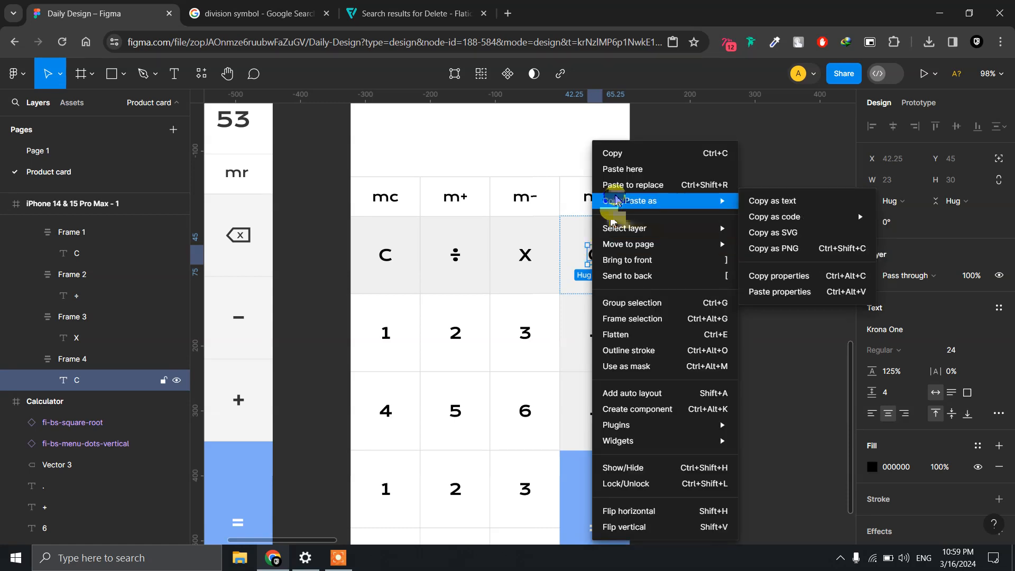
{"action": "left_click", "coordinate": [621, 185]}
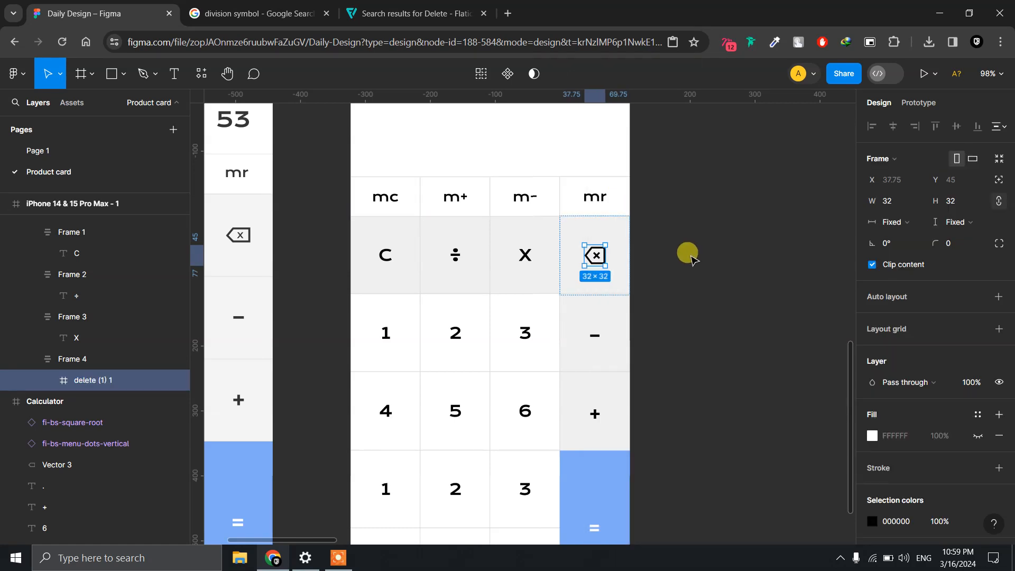
Set the height of the delete key's frame to 120 and deselect it.
{"action": "scroll", "coordinate": [674, 245], "scroll_direction": "up", "scroll_amount": 5}
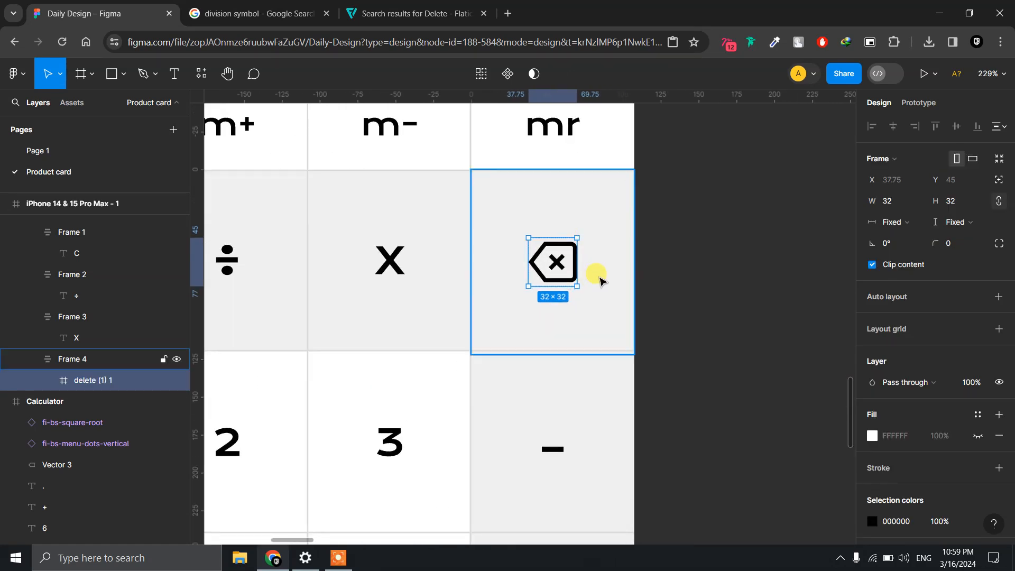
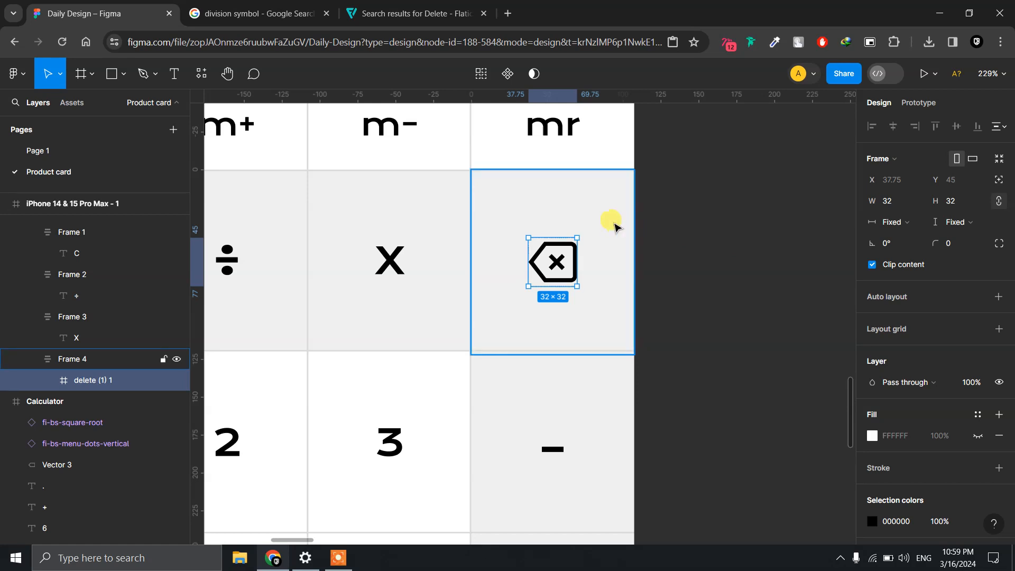
{"action": "left_click", "coordinate": [629, 204]}
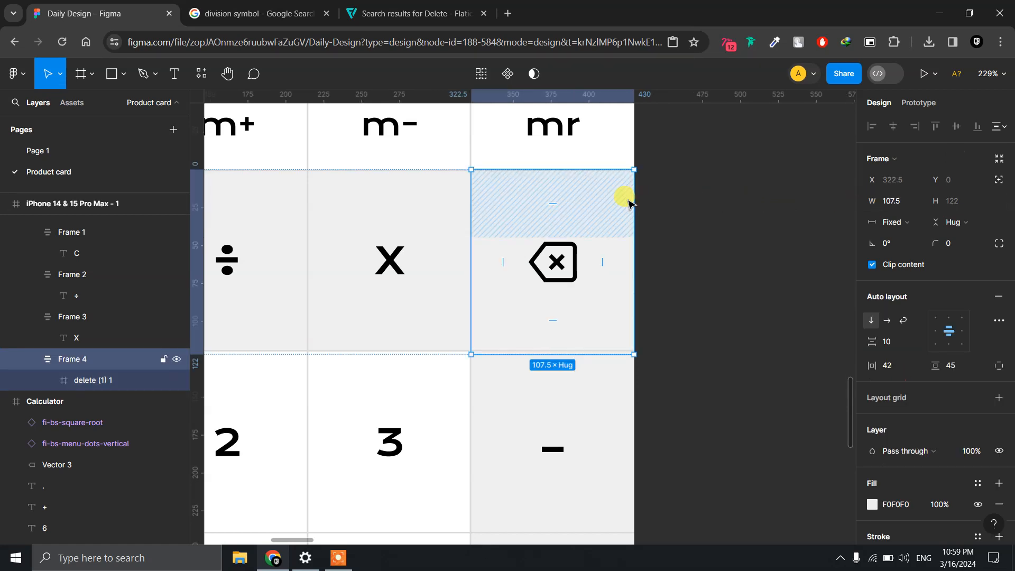
{"action": "left_click", "coordinate": [955, 204]}
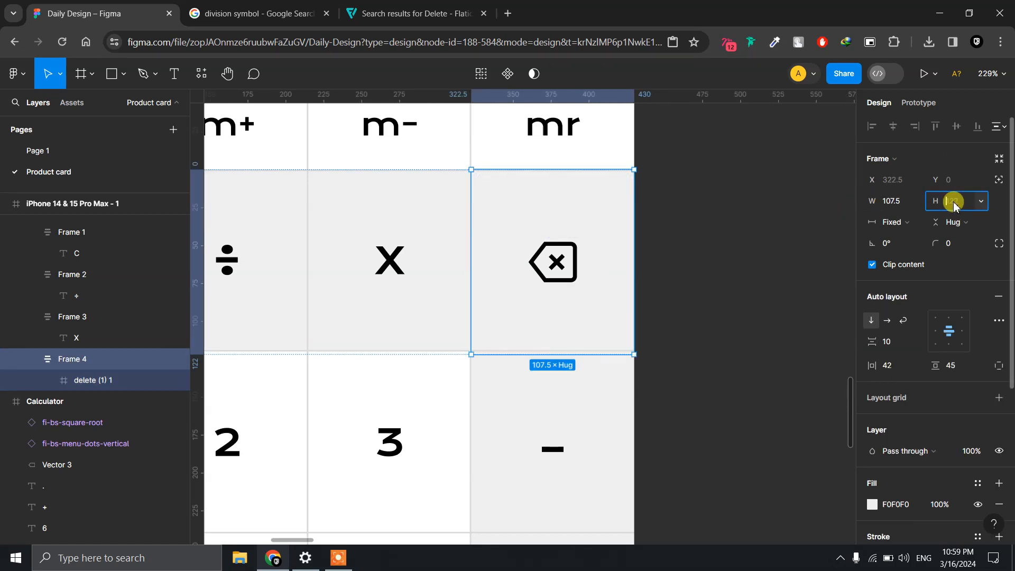
{"action": "type", "text": "120"}
{"action": "key", "text": "Return"}
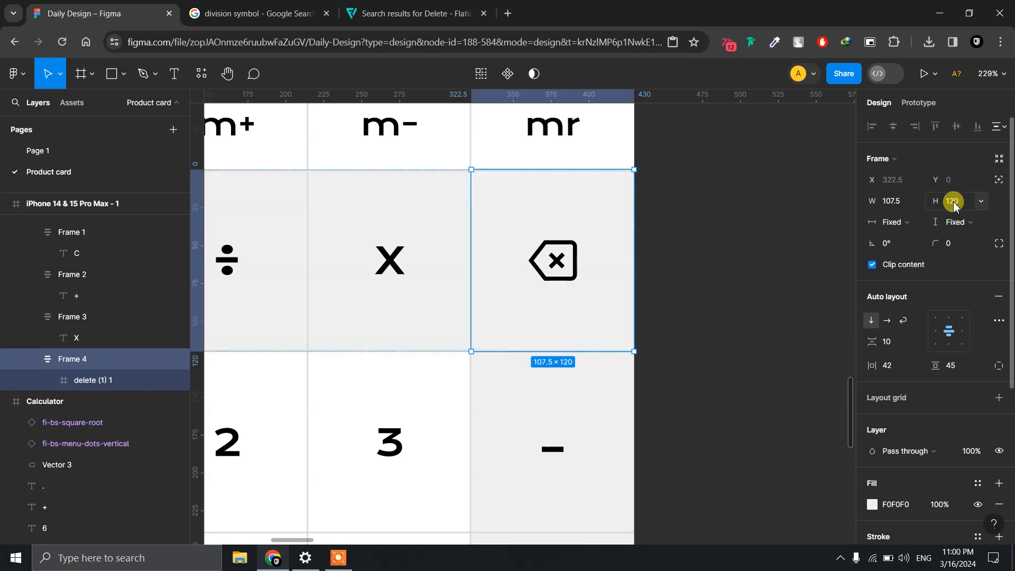
{"action": "left_click", "coordinate": [737, 254]}
{"action": "scroll", "coordinate": [741, 258], "scroll_direction": "up", "scroll_amount": 3}
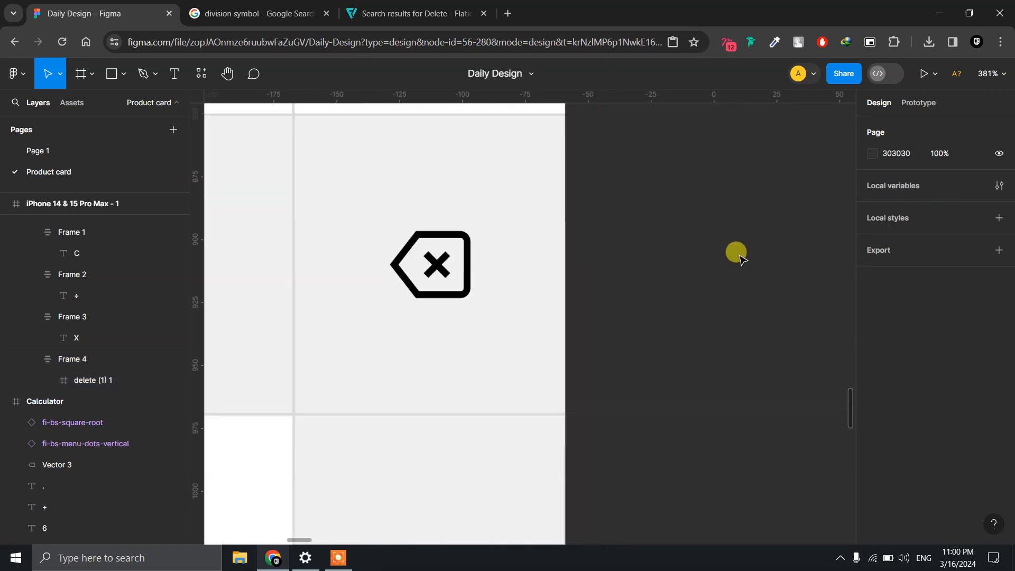
{"action": "scroll", "coordinate": [740, 258], "scroll_direction": "down", "scroll_amount": 6}
{"action": "scroll", "coordinate": [740, 258], "scroll_direction": "down", "scroll_amount": 5}
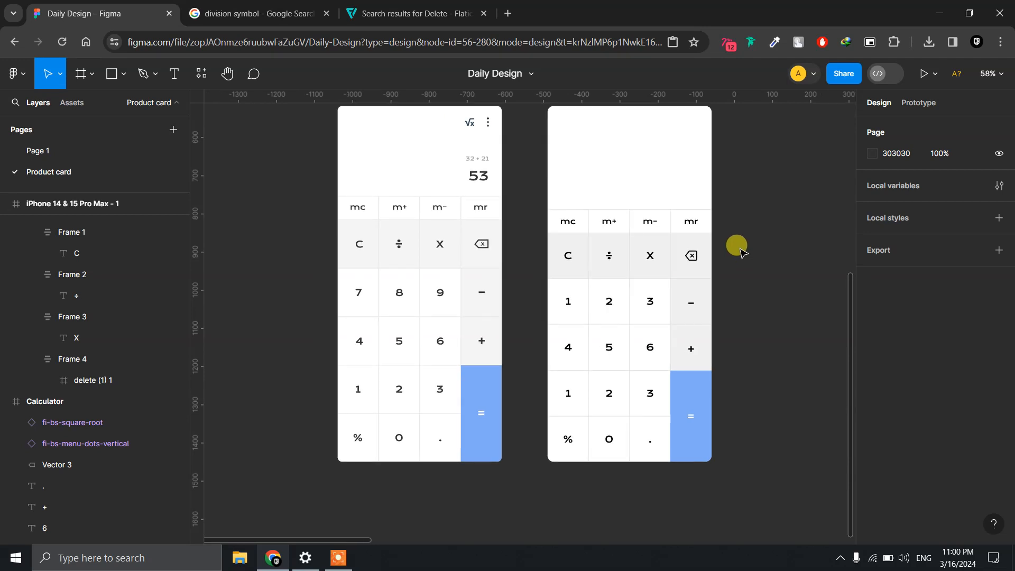
{"action": "left_click_drag", "start_coordinate": [740, 248], "coordinate": [742, 272]}
{"action": "left_click_drag", "start_coordinate": [771, 198], "coordinate": [773, 247]}
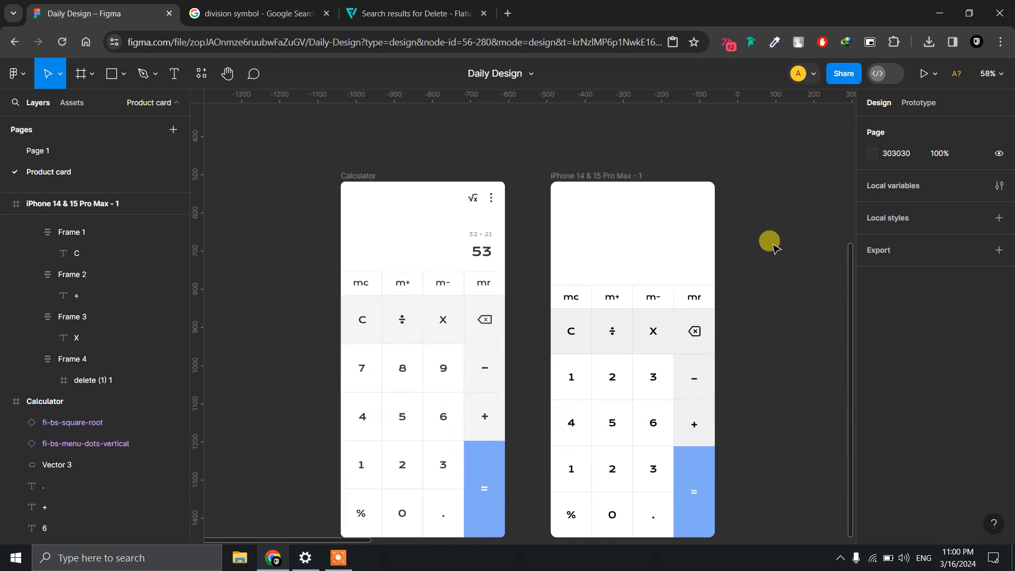
Add the text "32 + 21" in the blank display area of the iPhone 14 & 15 Pro Max frame.
{"action": "scroll", "coordinate": [709, 220], "scroll_direction": "up", "scroll_amount": 5}
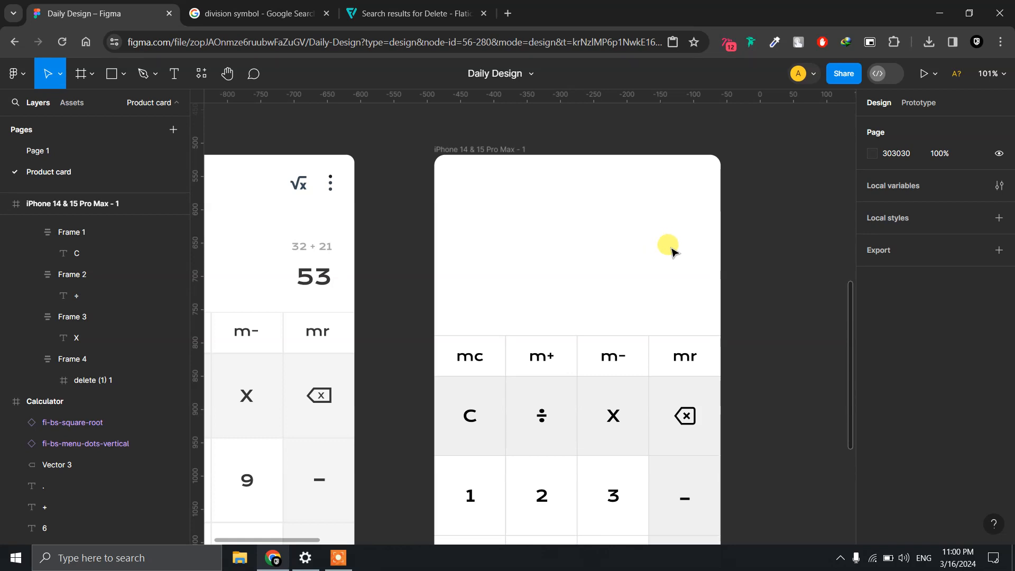
{"action": "key", "text": "t"}
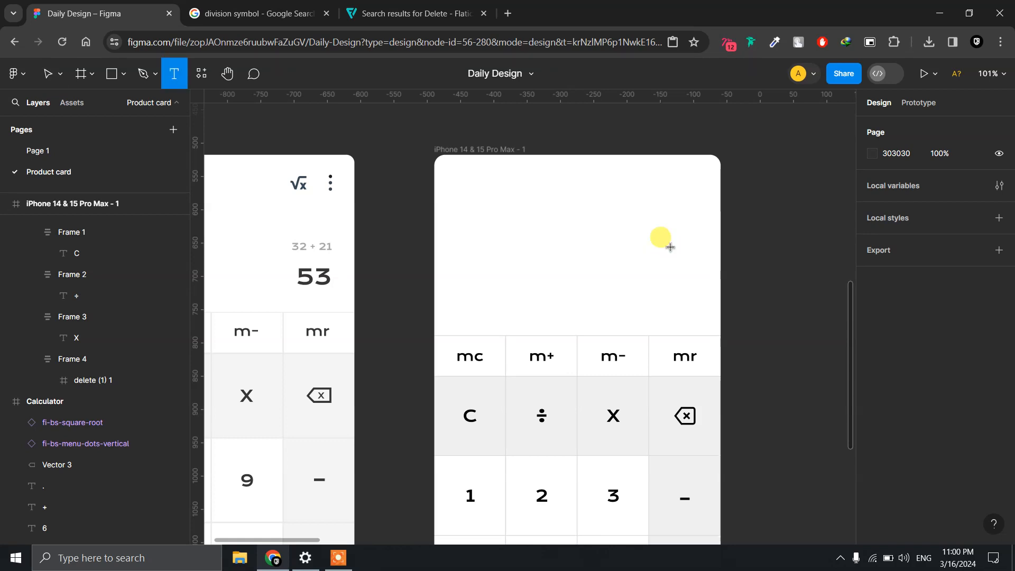
{"action": "left_click", "coordinate": [669, 252]}
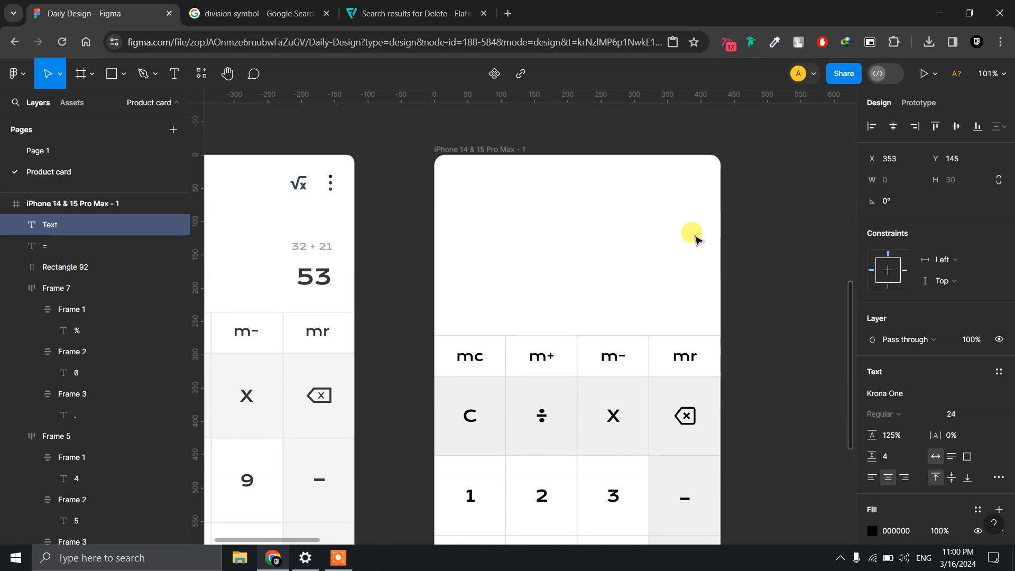
{"action": "type", "text": "32"}
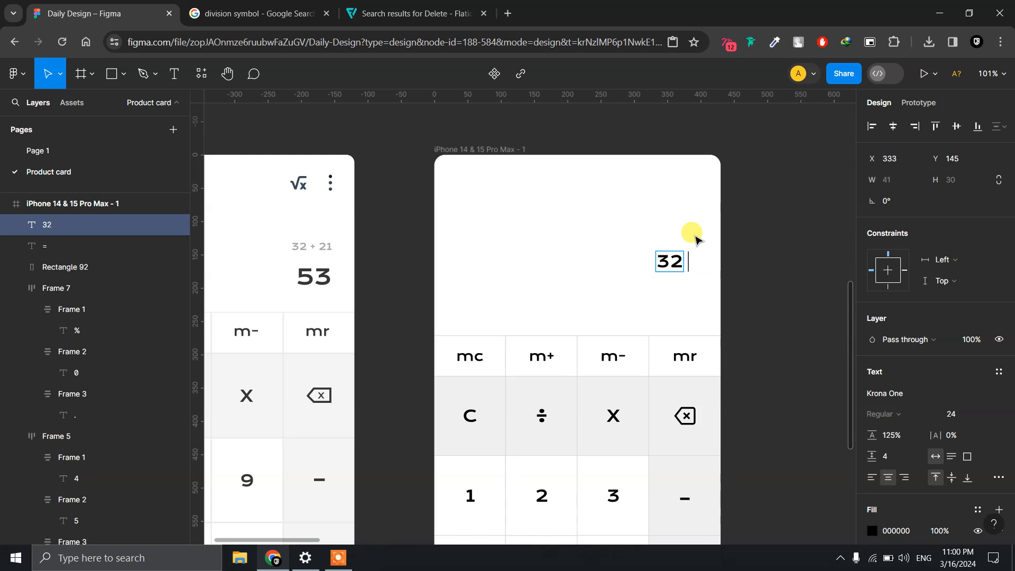
{"action": "type", "text": " + 21"}
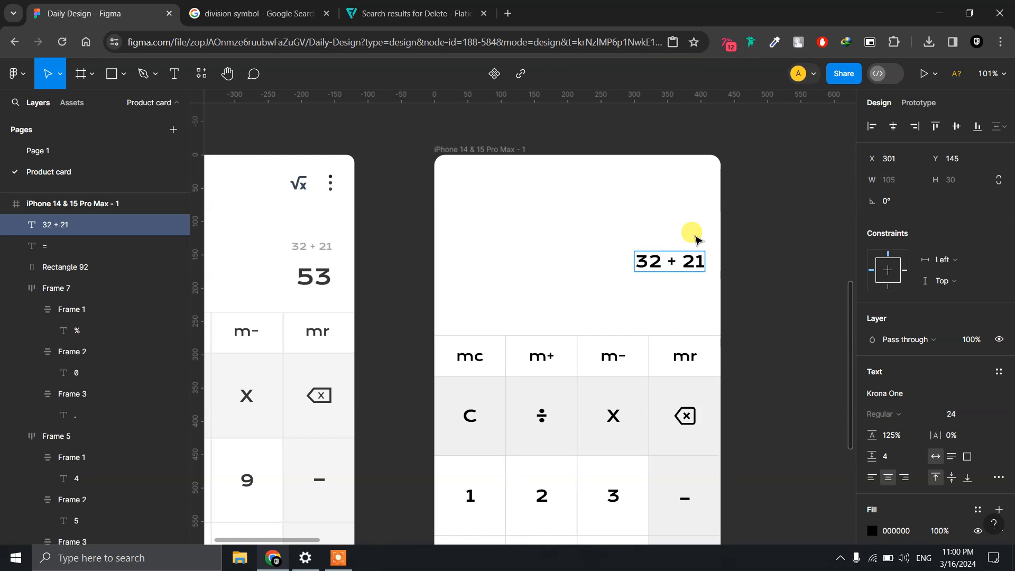
{"action": "key", "text": "Escape"}
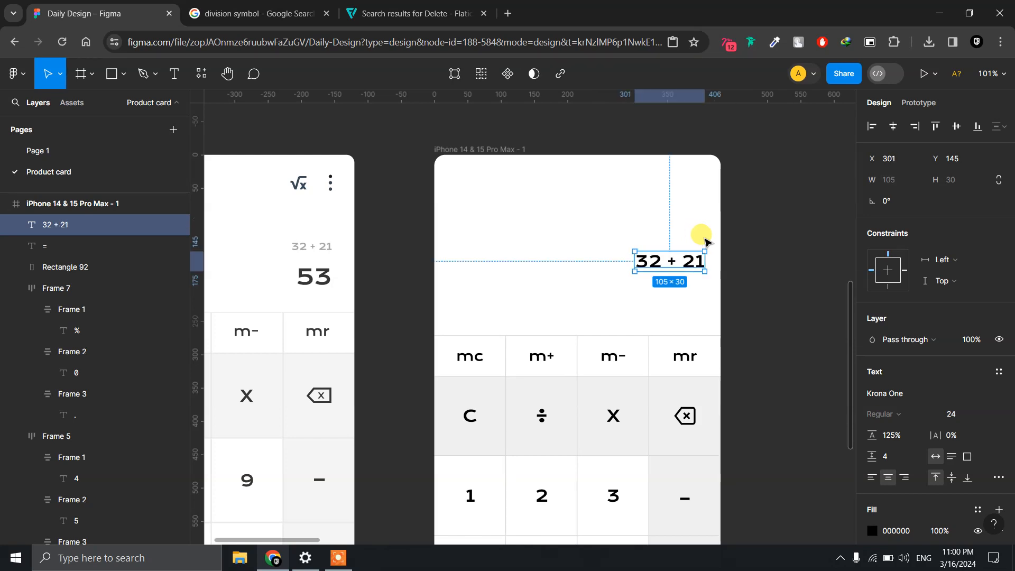
Set the font size of the "32 + 21" text to 16.
{"action": "left_click", "coordinate": [969, 416]}
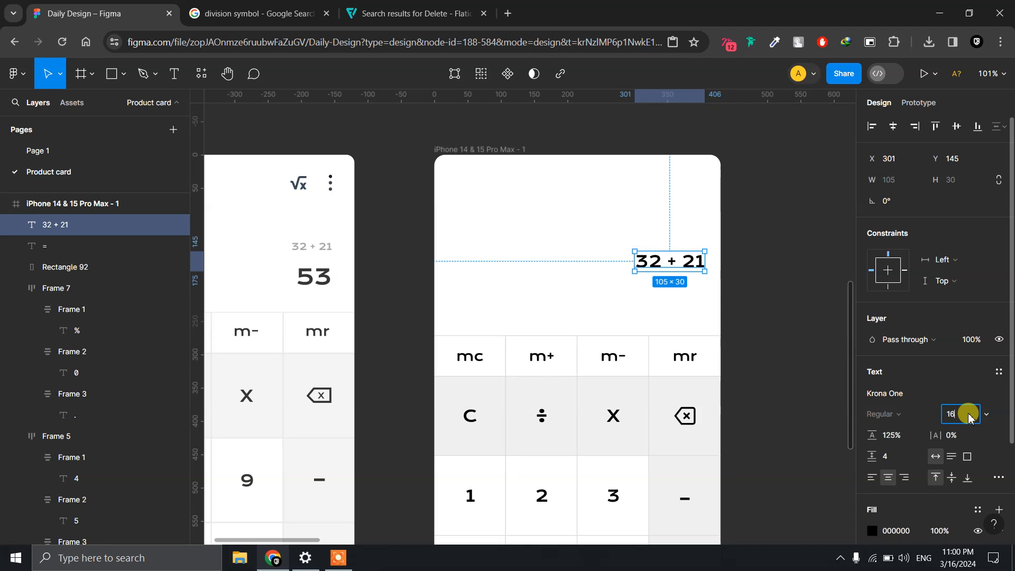
{"action": "type", "text": "16"}
{"action": "key", "text": "Return"}
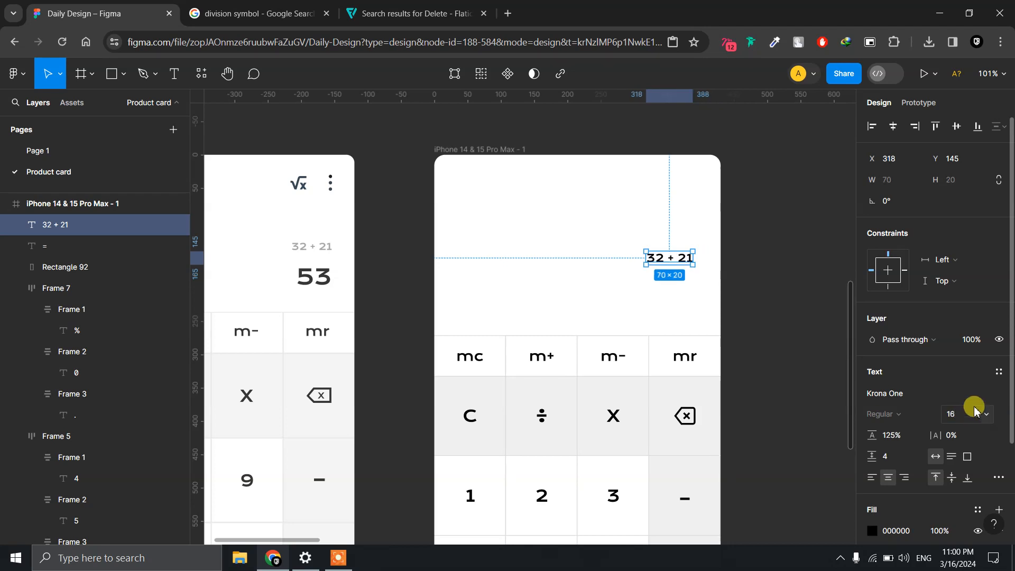
Change the fill of the "32 + 21" text to the grey A9A9A9 and deselect it.
{"action": "left_click", "coordinate": [873, 530]}
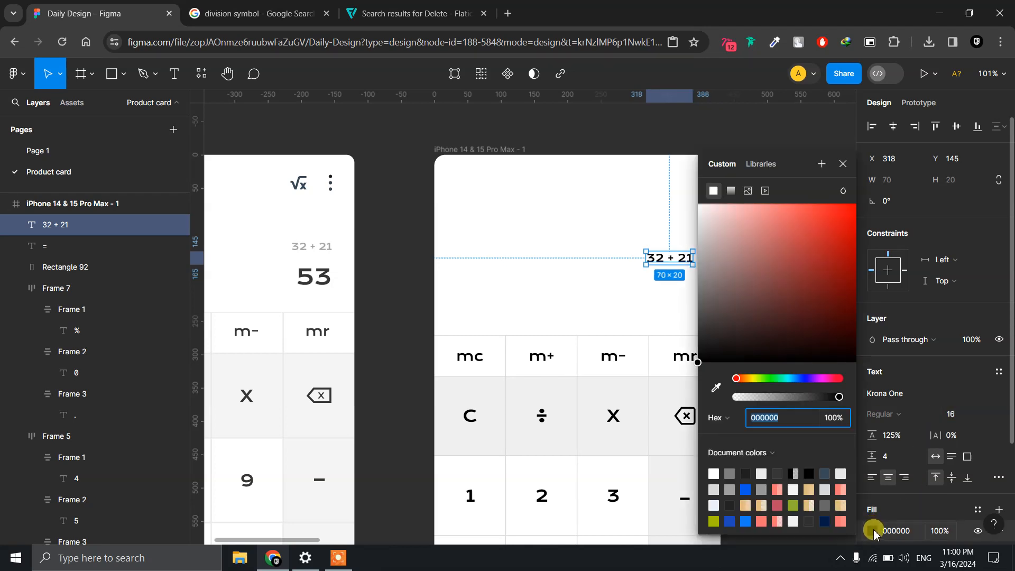
{"action": "left_click", "coordinate": [726, 473]}
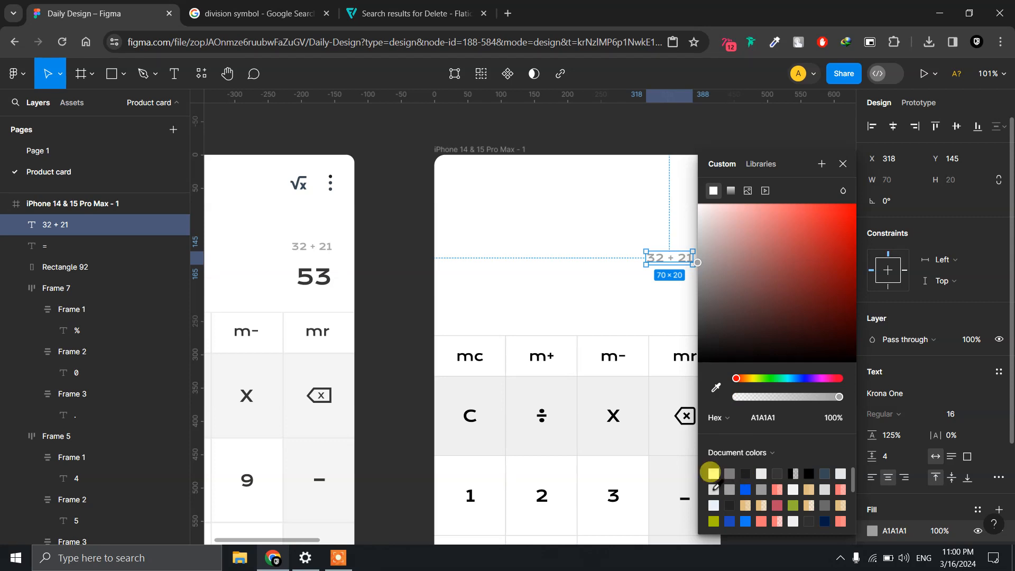
{"action": "left_click", "coordinate": [714, 474]}
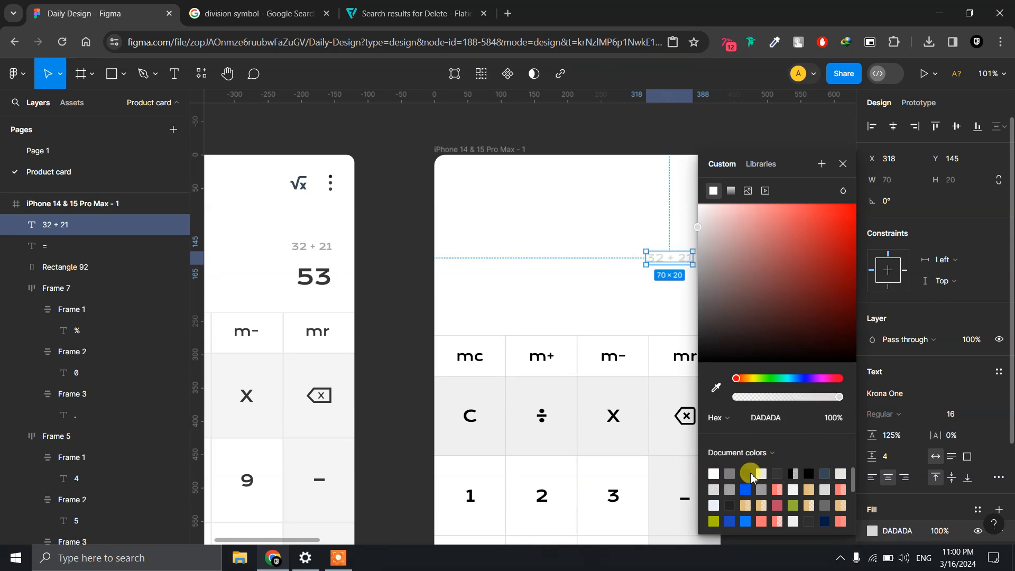
{"action": "left_click", "coordinate": [730, 472]}
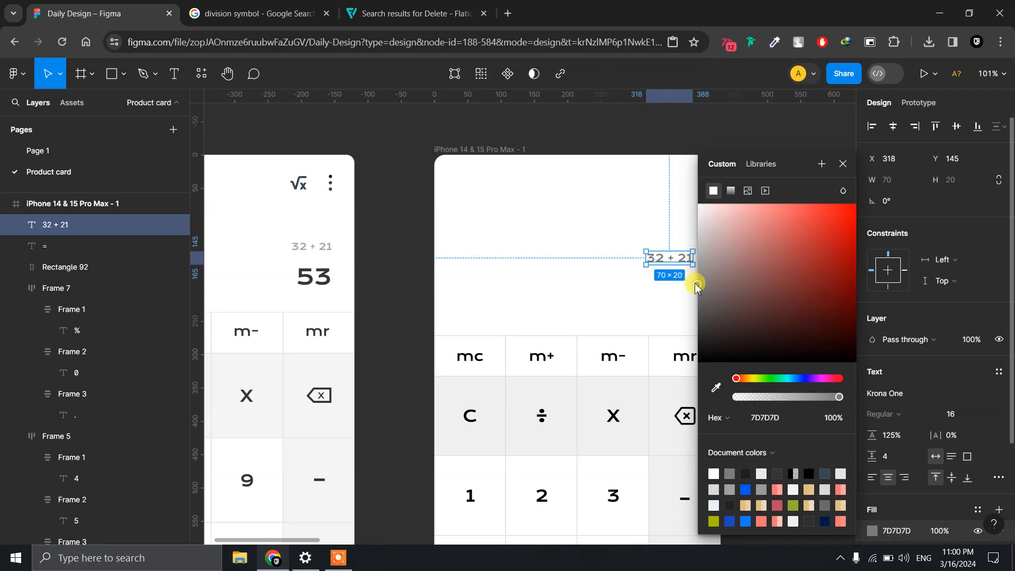
{"action": "left_click_drag", "start_coordinate": [696, 285], "coordinate": [682, 262]}
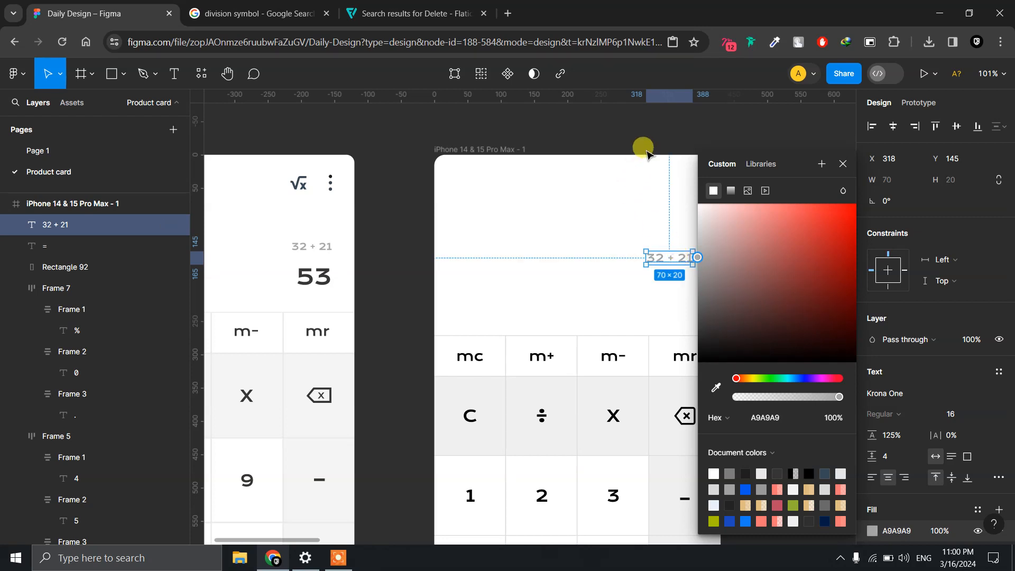
{"action": "left_click", "coordinate": [645, 143]}
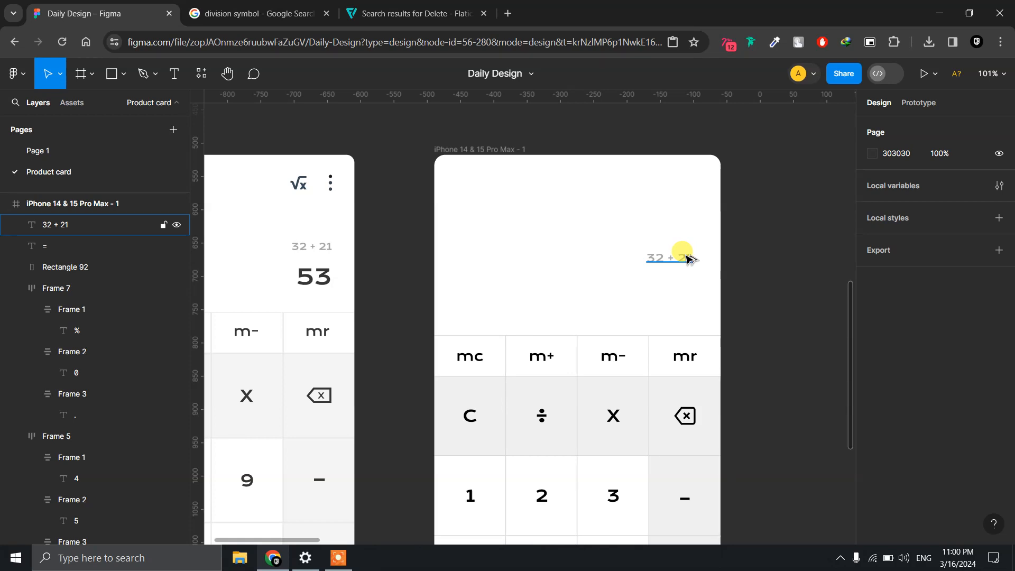
Duplicate the "32 + 21" text directly below itself and change the copy's content to "53".
{"action": "left_click_drag", "start_coordinate": [688, 258], "coordinate": [691, 290]}
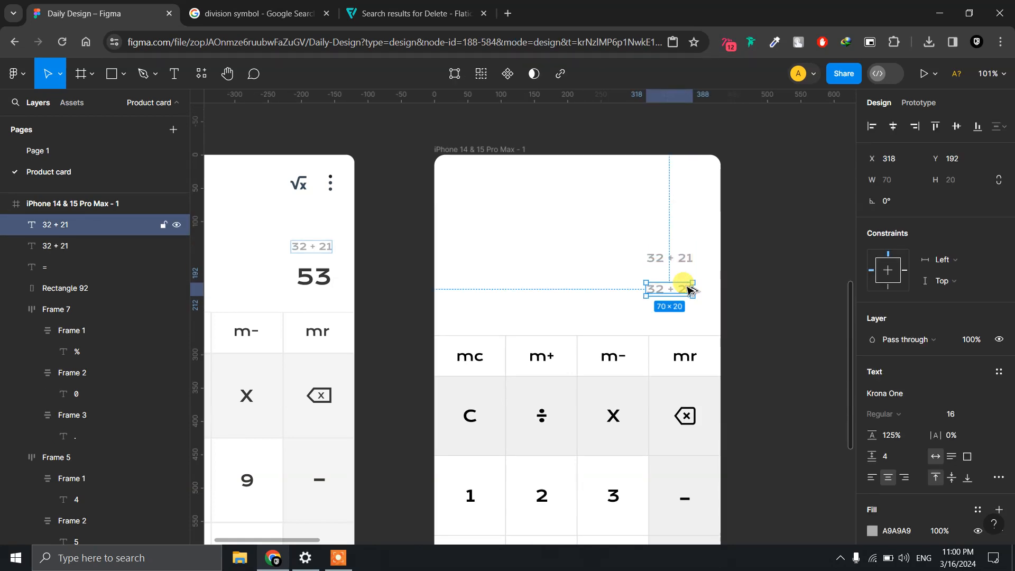
{"action": "double_click", "coordinate": [688, 288]}
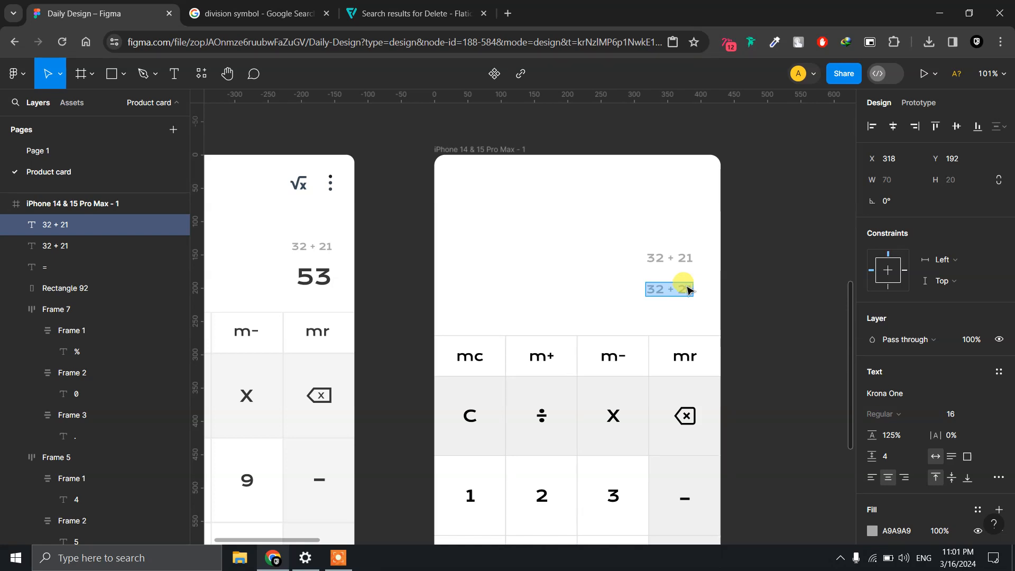
{"action": "type", "text": "53"}
{"action": "key", "text": "Escape"}
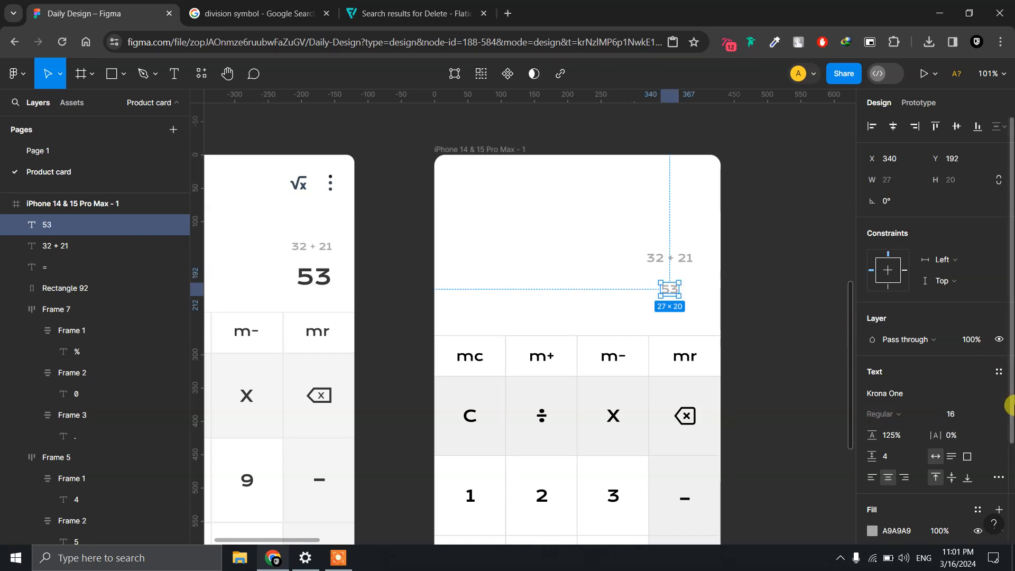
Set the "53" text's font size to 24 and its fill to the dark grey 1E1E1E.
{"action": "left_click", "coordinate": [970, 414]}
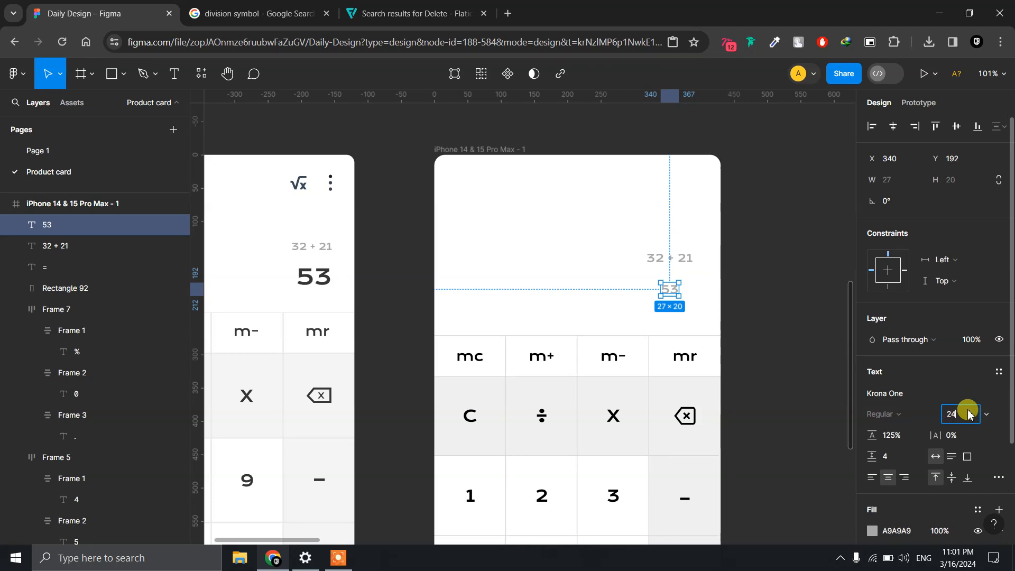
{"action": "key", "text": "Return"}
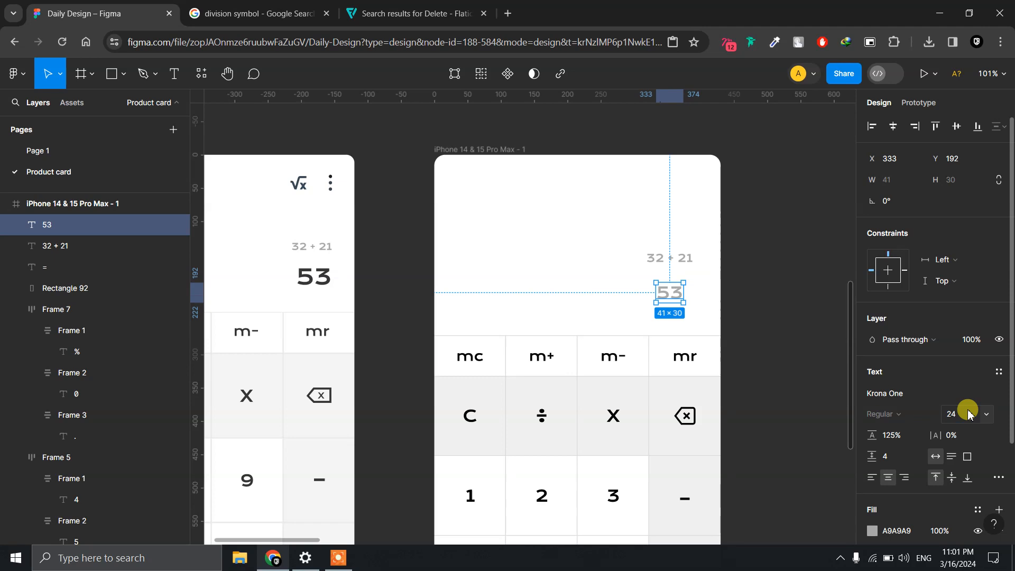
{"action": "left_click", "coordinate": [875, 532]}
{"action": "left_click", "coordinate": [745, 473]}
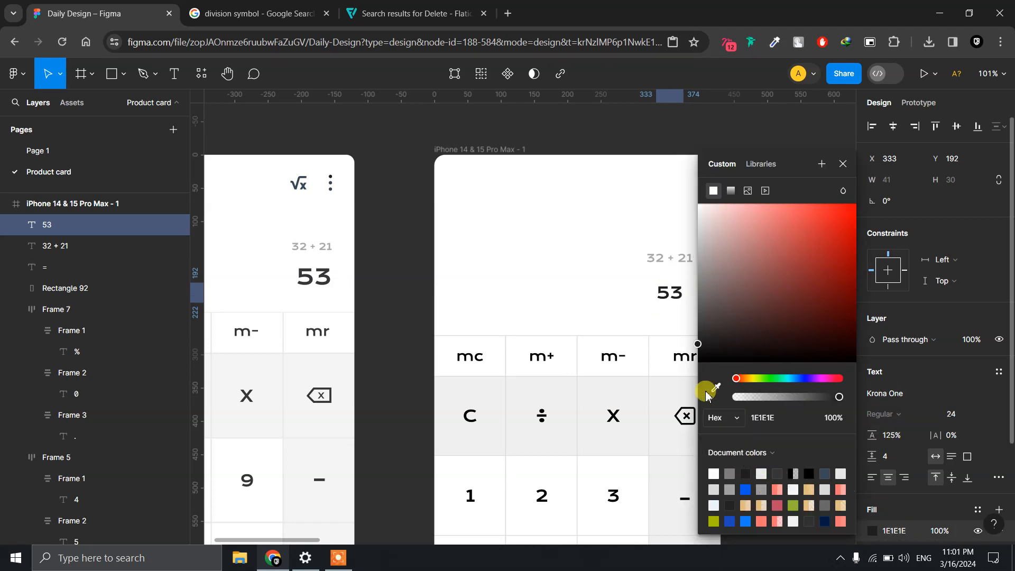
{"action": "left_click_drag", "start_coordinate": [674, 286], "coordinate": [578, 294]}
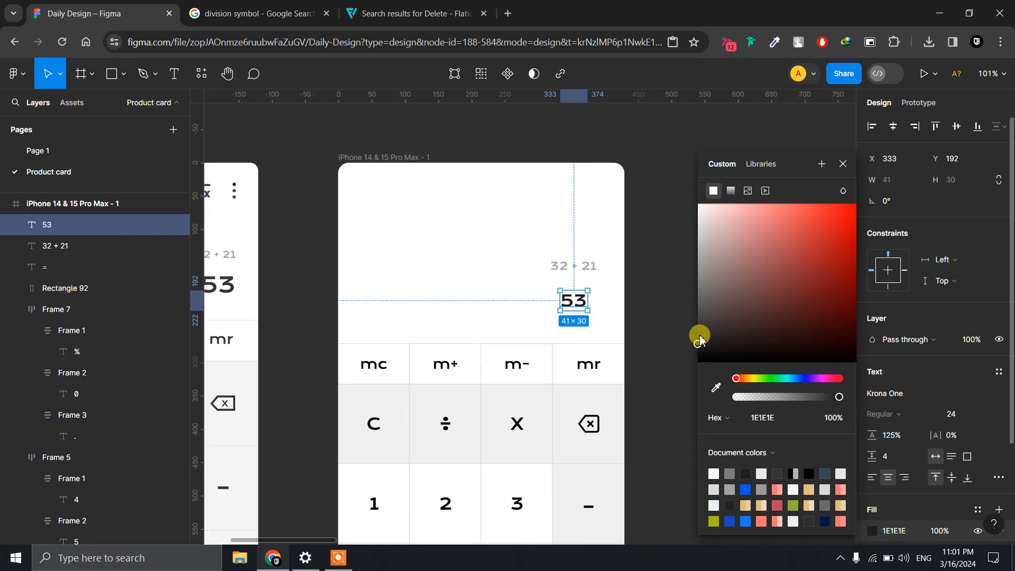
{"action": "left_click", "coordinate": [636, 290]}
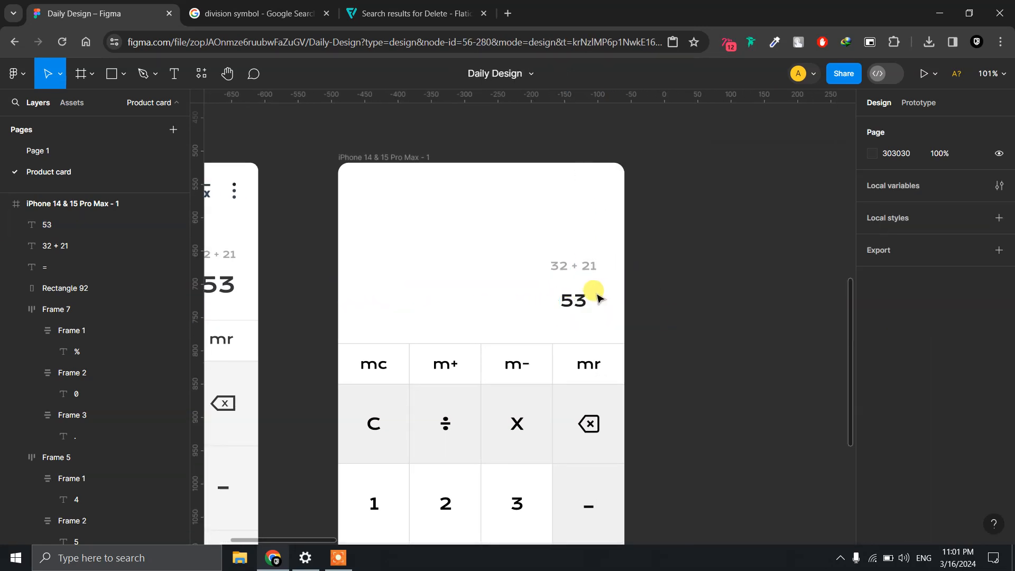
Set the font size of the "53" text to 32 and deselect it.
{"action": "left_click", "coordinate": [568, 297]}
{"action": "left_click", "coordinate": [960, 417]}
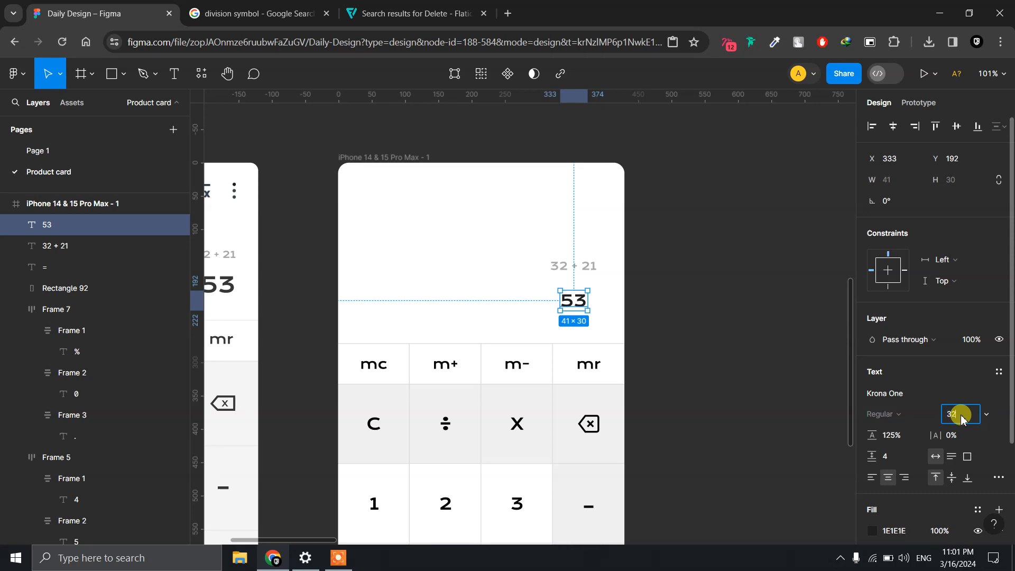
{"action": "key", "text": "Return"}
{"action": "left_click", "coordinate": [698, 306]}
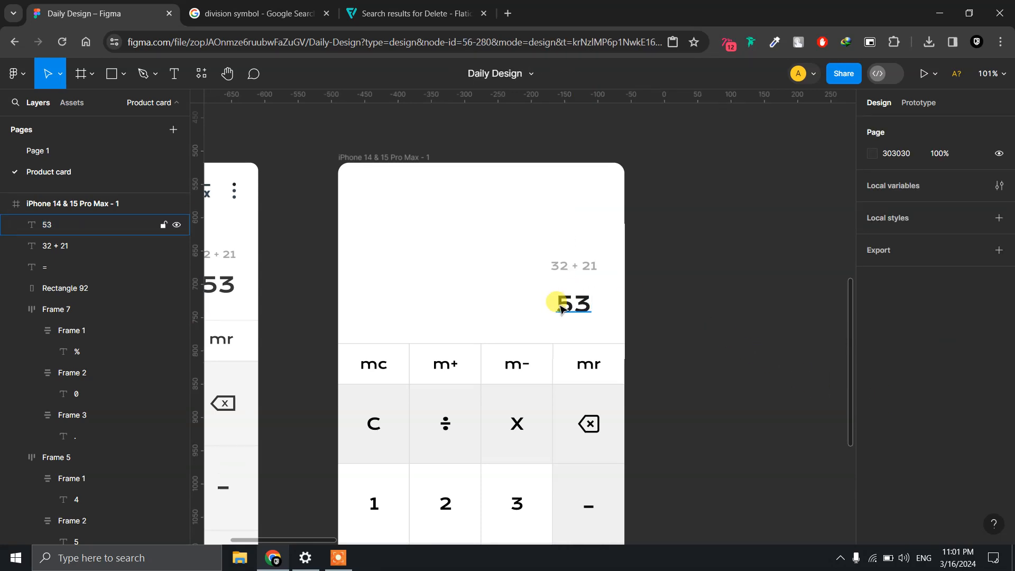
Align the right edges of the "53" and "32 + 21" texts and set their vertical spacing to 16.
{"action": "left_click", "coordinate": [571, 305]}
{"action": "left_click", "coordinate": [581, 265], "text": "shift"}
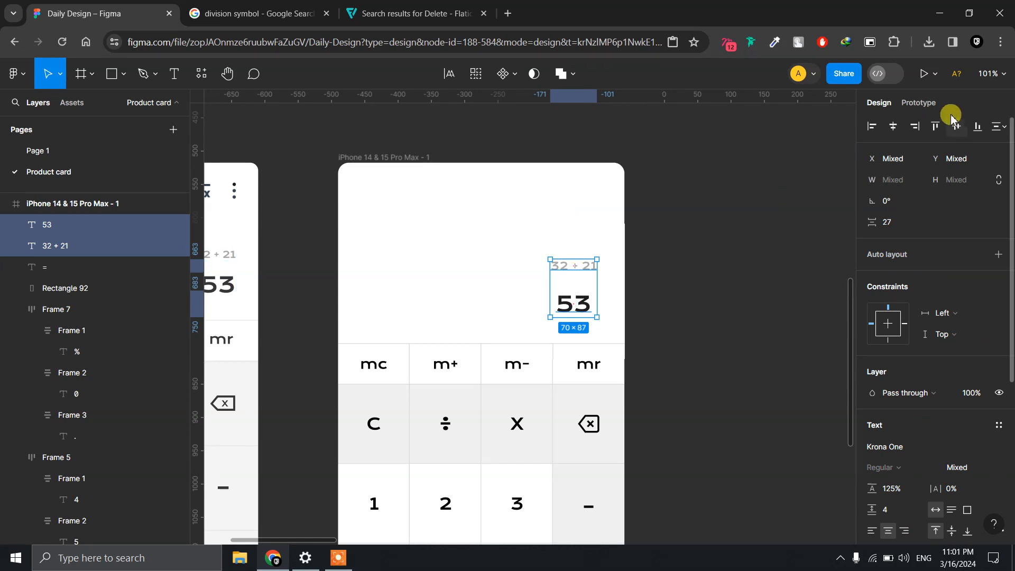
{"action": "left_click", "coordinate": [922, 126]}
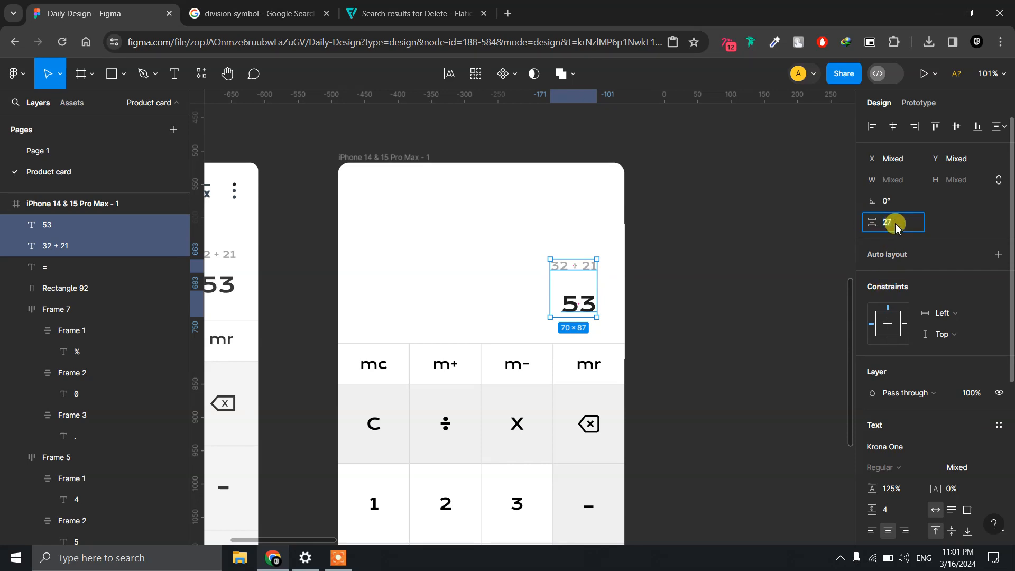
{"action": "key", "text": "Return"}
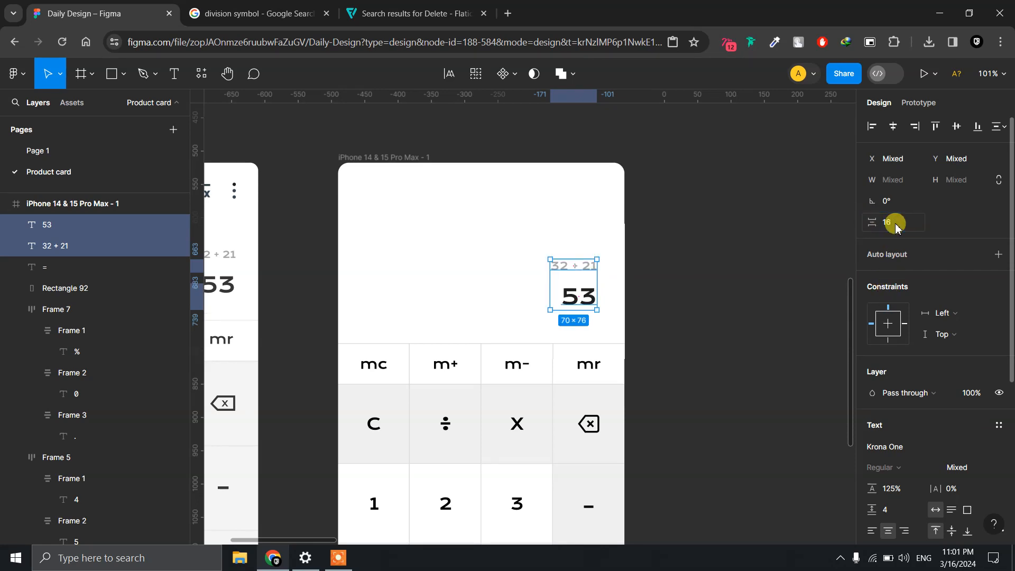
{"action": "left_click", "coordinate": [706, 257]}
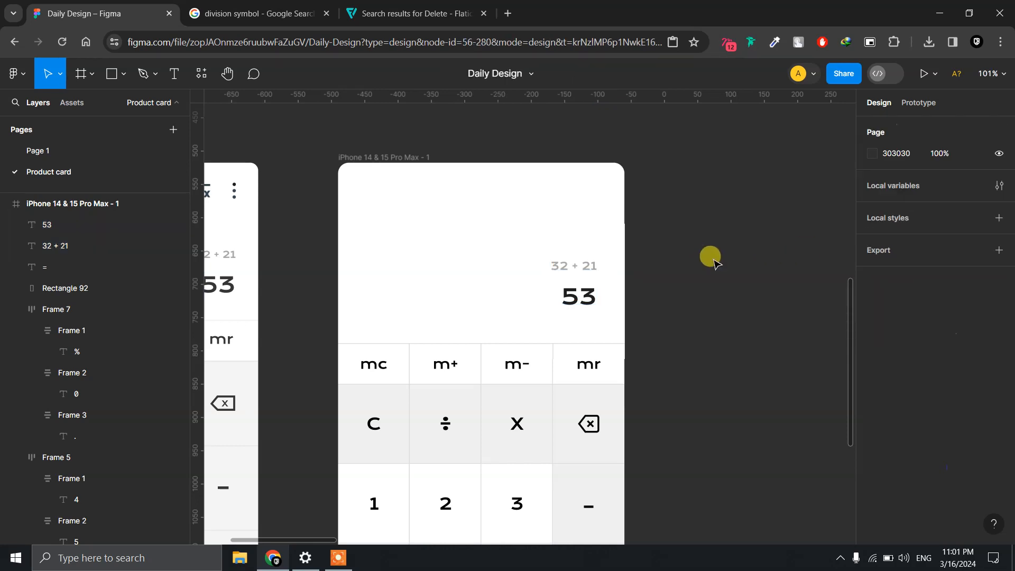
Move both display texts together about 14 px right and 19 px down, towards the display area's lower-right corner.
{"action": "left_click_drag", "start_coordinate": [610, 318], "coordinate": [547, 244]}
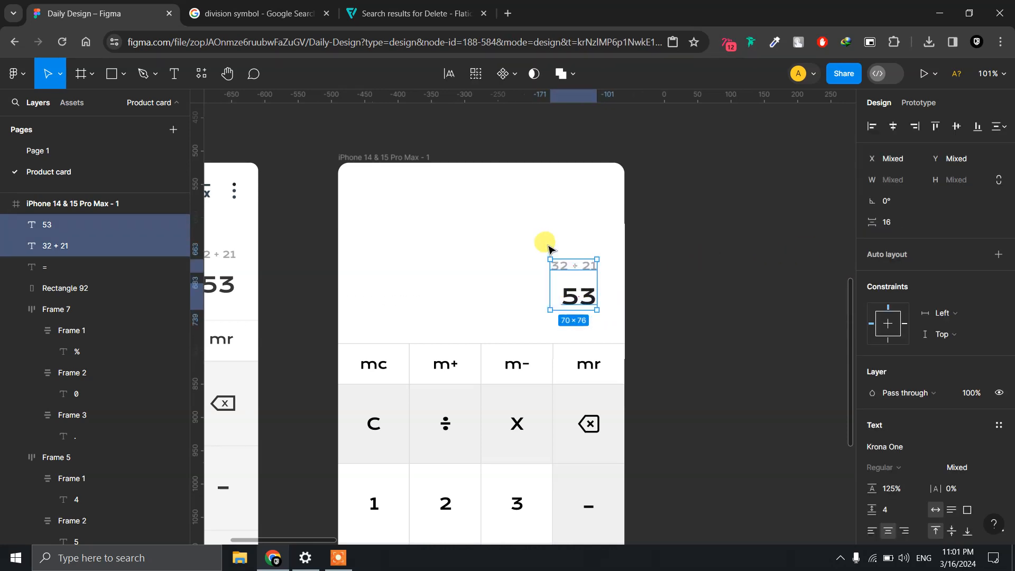
{"action": "mouse_move", "coordinate": [578, 279]}
{"action": "left_mouse_down"}
{"action": "mouse_move", "coordinate": [585, 287]}
{"action": "mouse_move", "coordinate": [582, 278]}
{"action": "left_mouse_up"}
{"action": "key", "text": "alt"}
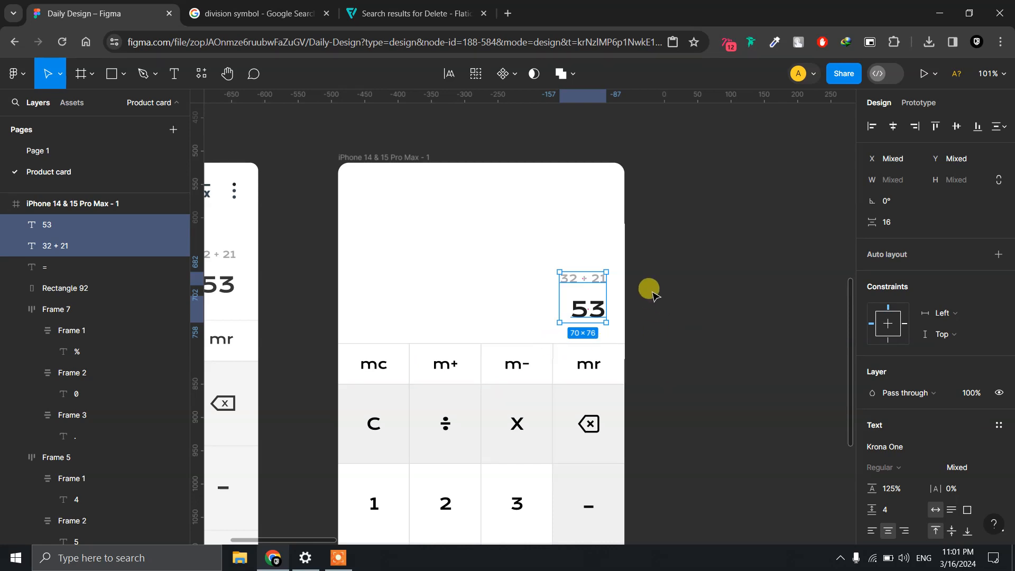
{"action": "left_click_drag", "start_coordinate": [651, 292], "coordinate": [773, 303]}
{"action": "left_click", "coordinate": [747, 309]}
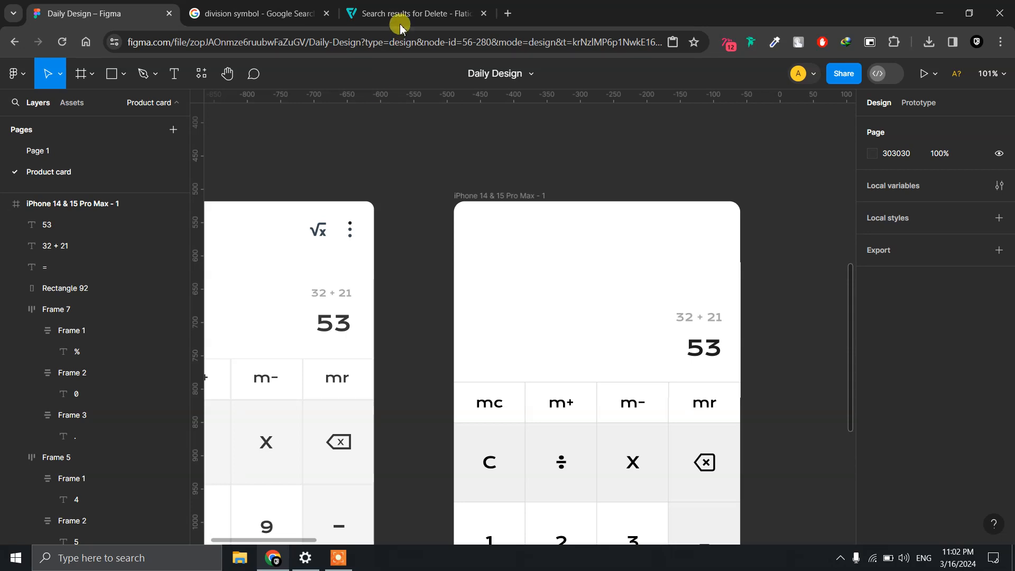
Switch to Flaticon and search the interface icons for "menu".
{"action": "left_click", "coordinate": [376, 14]}
{"action": "left_click", "coordinate": [974, 86]}
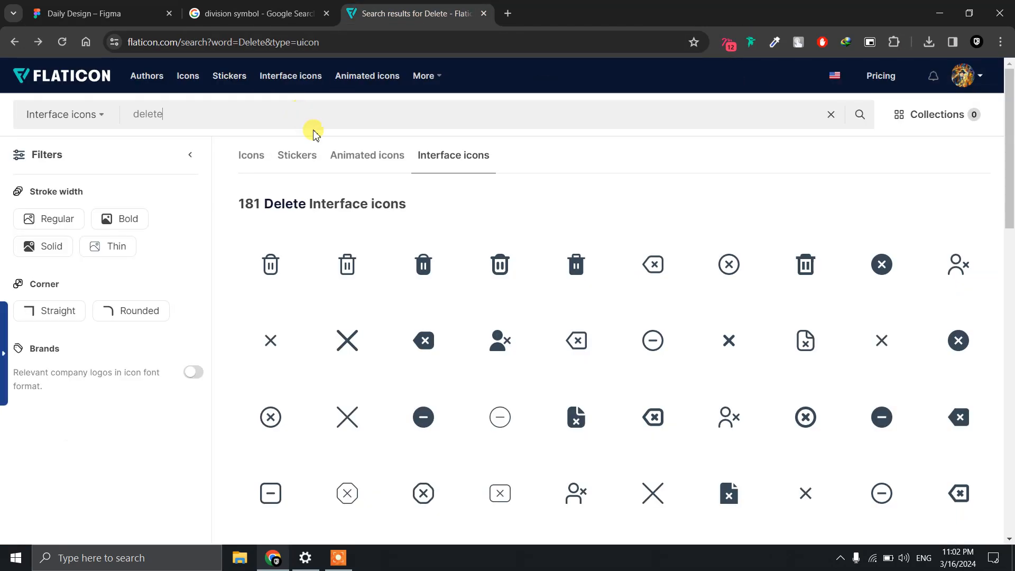
{"action": "left_click_drag", "start_coordinate": [201, 118], "coordinate": [133, 117]}
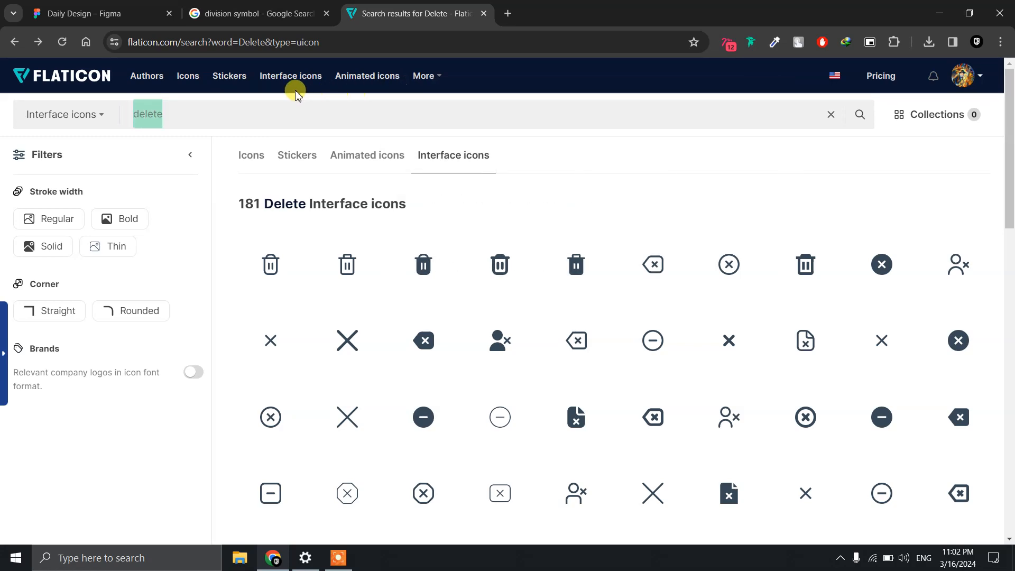
{"action": "left_click", "coordinate": [217, 13]}
{"action": "left_click", "coordinate": [140, 11]}
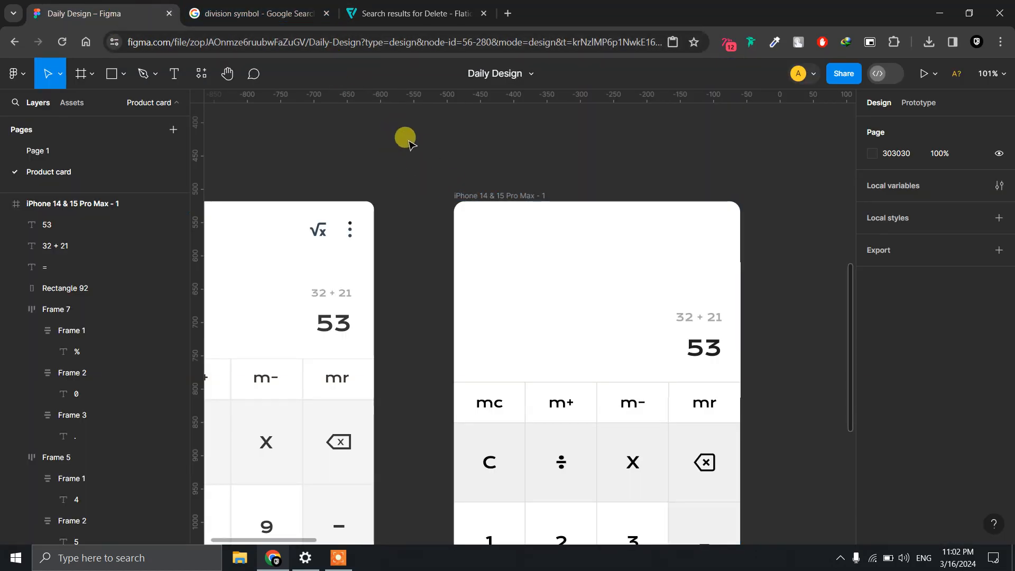
{"action": "left_click", "coordinate": [415, 13]}
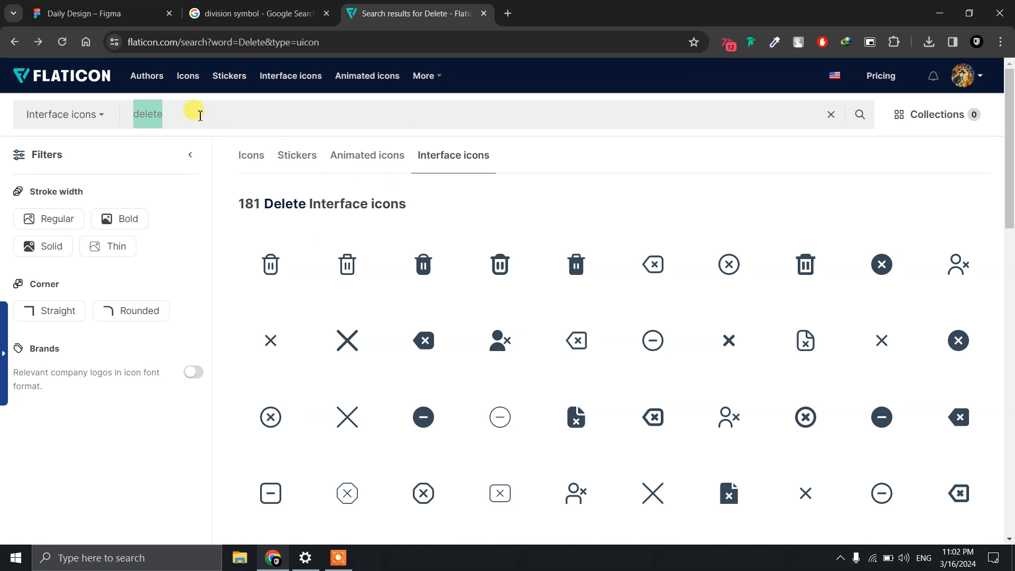
{"action": "type", "text": "menu"}
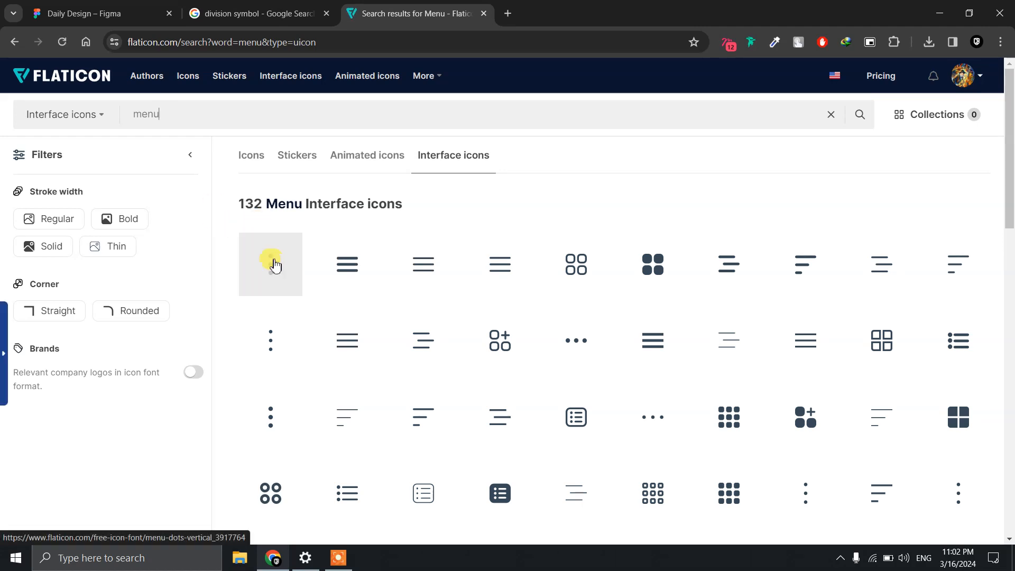
Download the first vertical three-dots menu icon as SVG and close its detail view.
{"action": "left_click", "coordinate": [268, 255]}
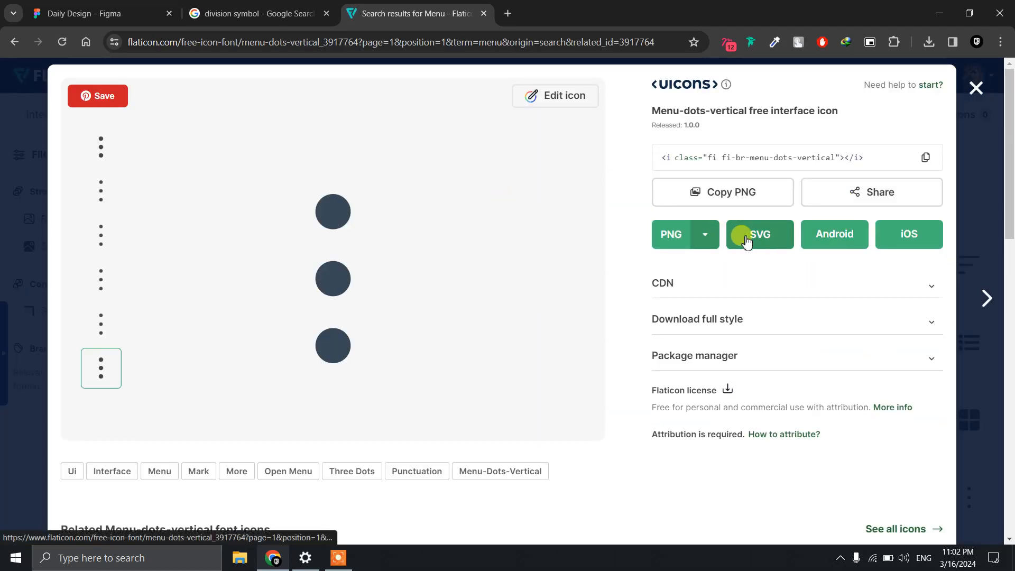
{"action": "left_click", "coordinate": [769, 233]}
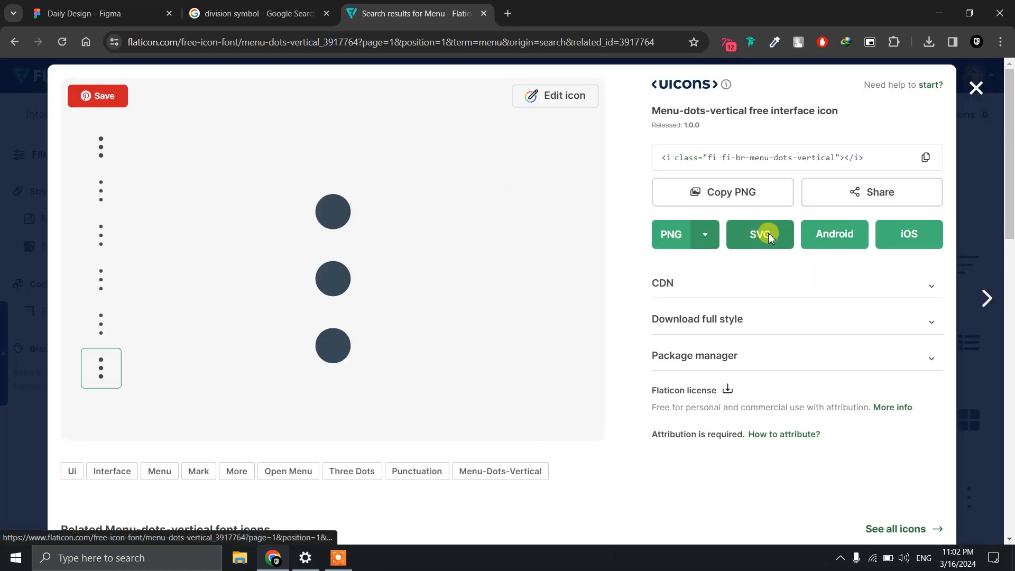
{"action": "left_click", "coordinate": [975, 89]}
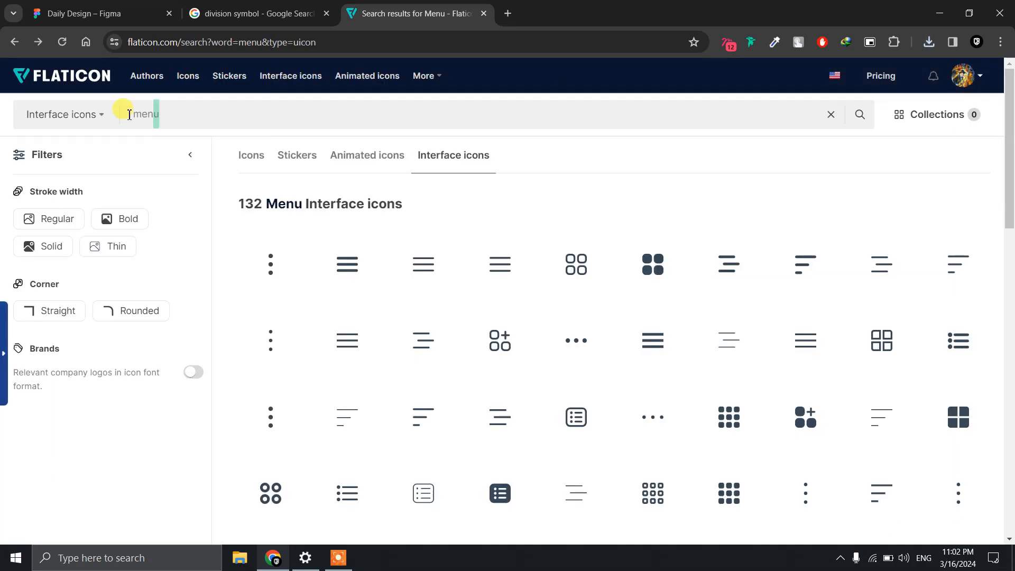
Search the interface icons for "root" and download the last bold square-root icon as SVG.
{"action": "left_click_drag", "start_coordinate": [129, 114], "coordinate": [111, 119]}
{"action": "type", "text": "s"}
{"action": "key", "text": "BackSpace"}
{"action": "key", "text": "BackSpace"}
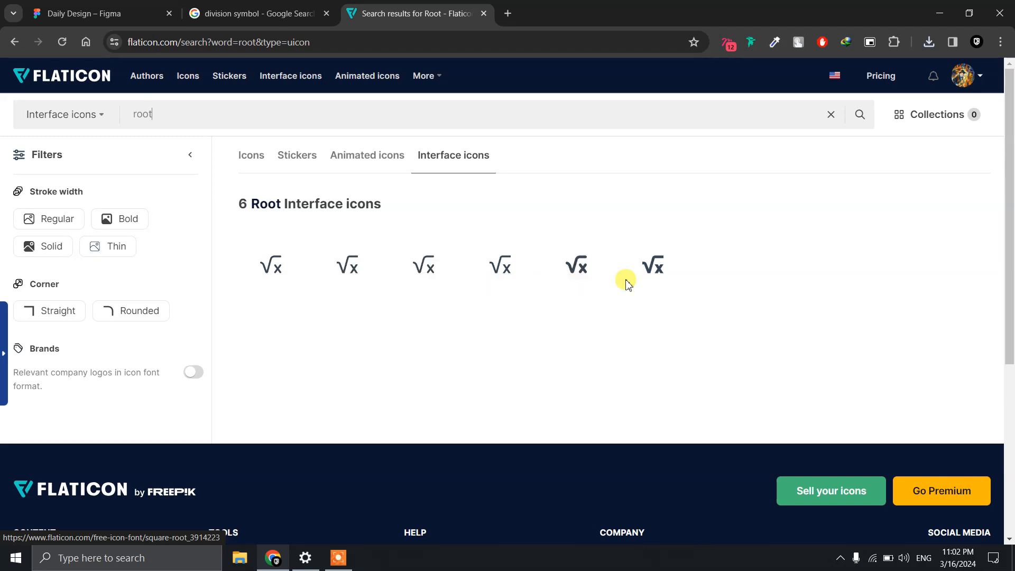
{"action": "left_click", "coordinate": [656, 274]}
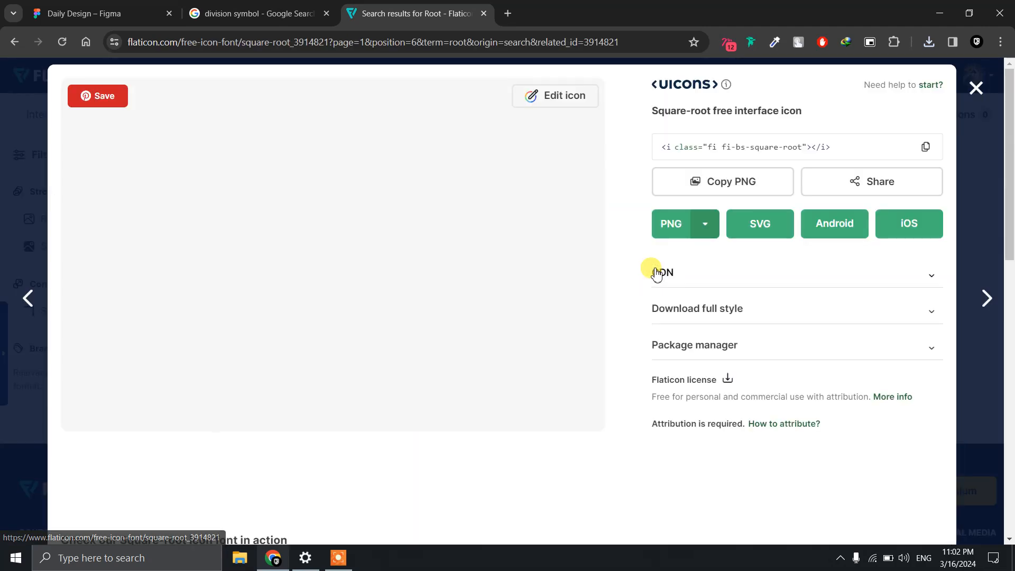
{"action": "left_click", "coordinate": [751, 239]}
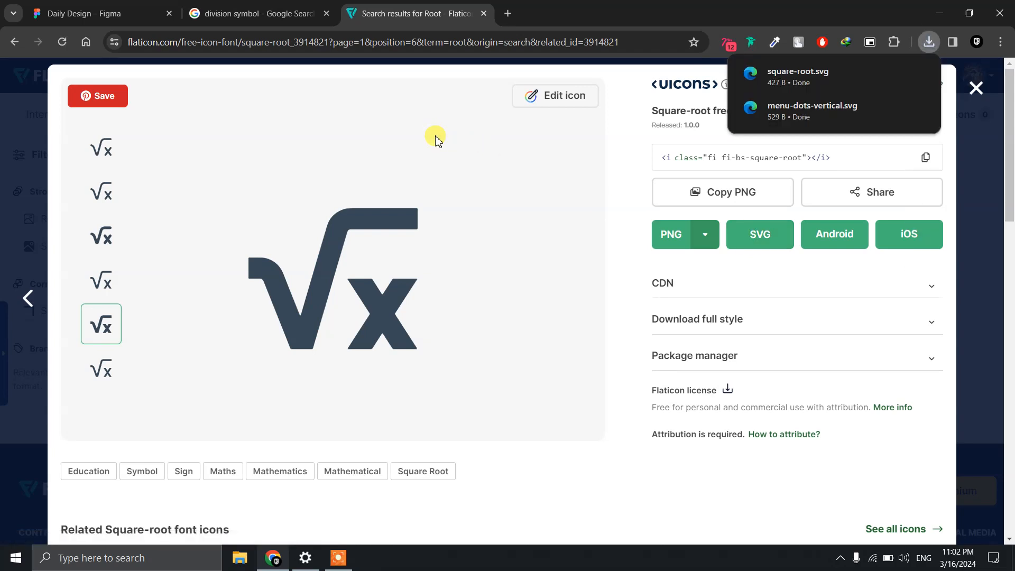
Switch to Figma and place the downloaded square-root.svg and menu-dots-vertical.svg on the canvas above the phone frame.
{"action": "left_click", "coordinate": [114, 12]}
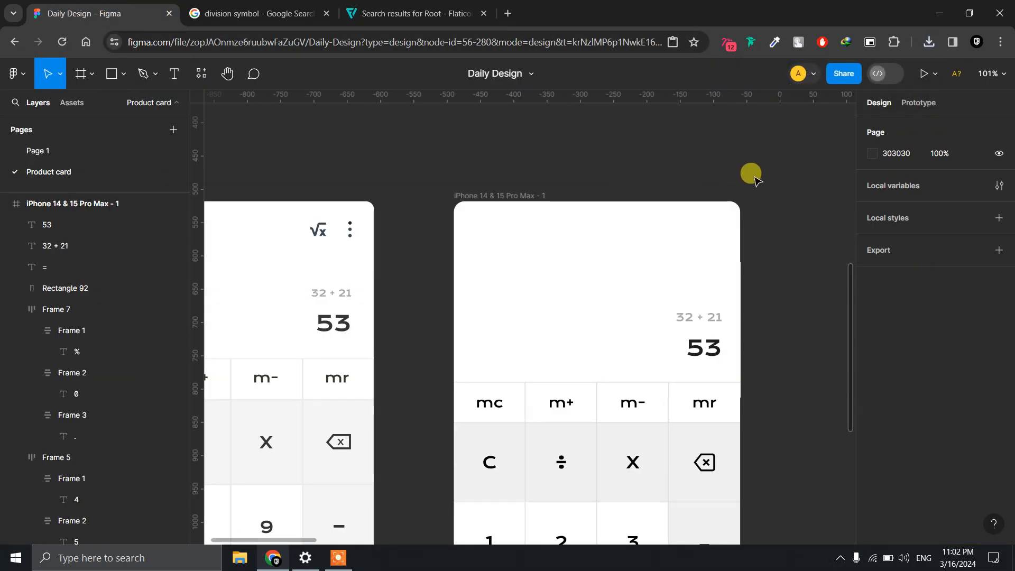
{"action": "left_click", "coordinate": [929, 42]}
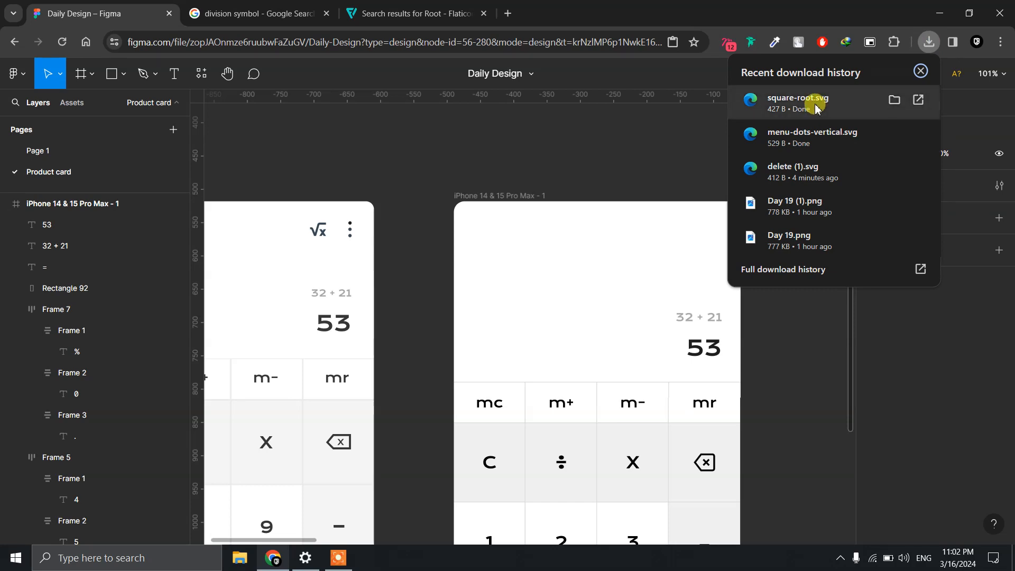
{"action": "left_click_drag", "start_coordinate": [815, 107], "coordinate": [494, 159]}
{"action": "left_click_drag", "start_coordinate": [846, 134], "coordinate": [704, 157]}
{"action": "left_click", "coordinate": [791, 359]}
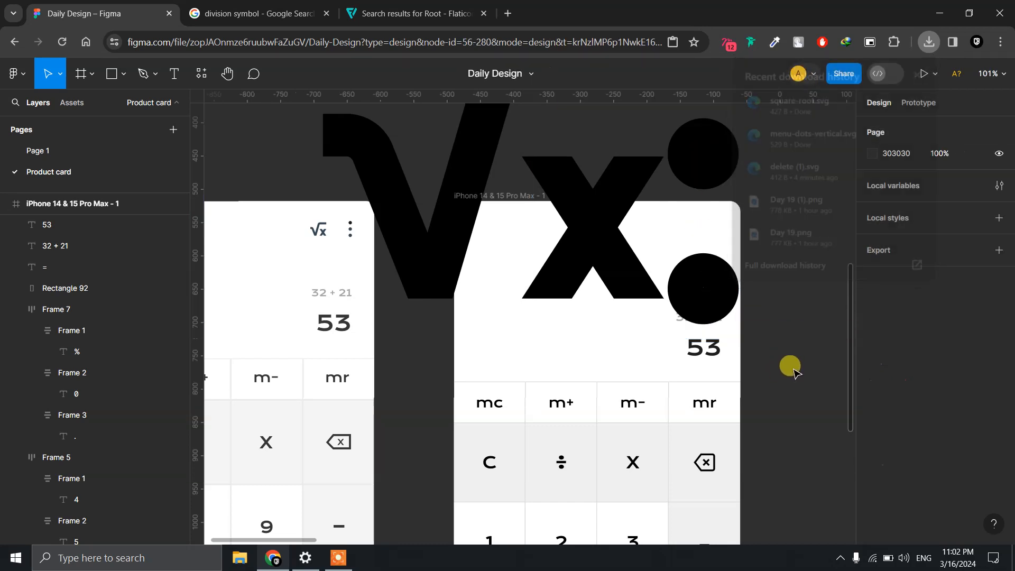
{"action": "scroll", "coordinate": [766, 369], "scroll_direction": "right", "scroll_amount": 5}
{"action": "scroll", "coordinate": [766, 369], "scroll_direction": "up", "scroll_amount": 3}
Move the three-dots group clear of the square-root icon, lock its proportions and set its height to 24.
{"action": "left_click_drag", "start_coordinate": [556, 220], "coordinate": [688, 221]}
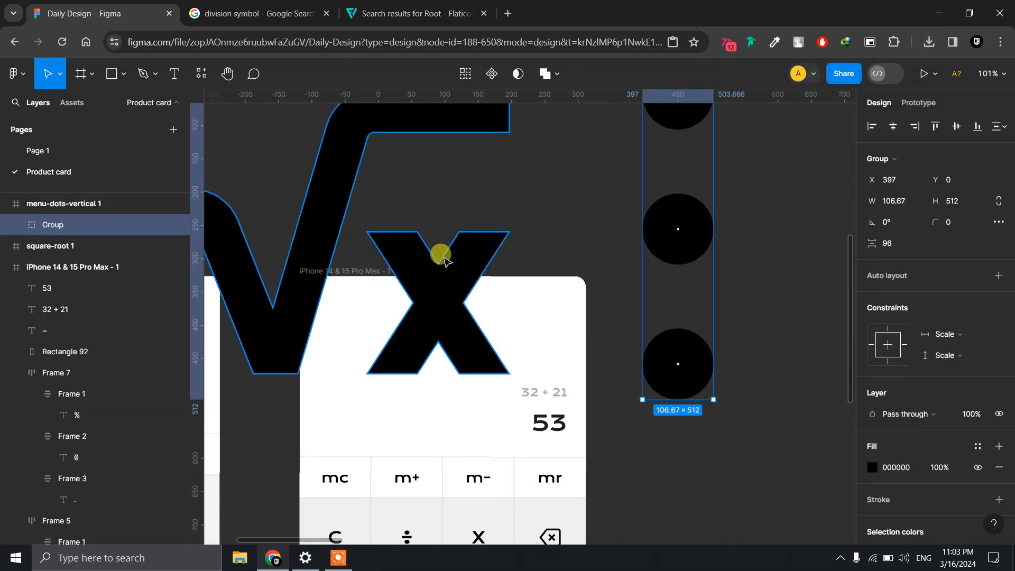
{"action": "left_click", "coordinate": [386, 238], "text": "shift"}
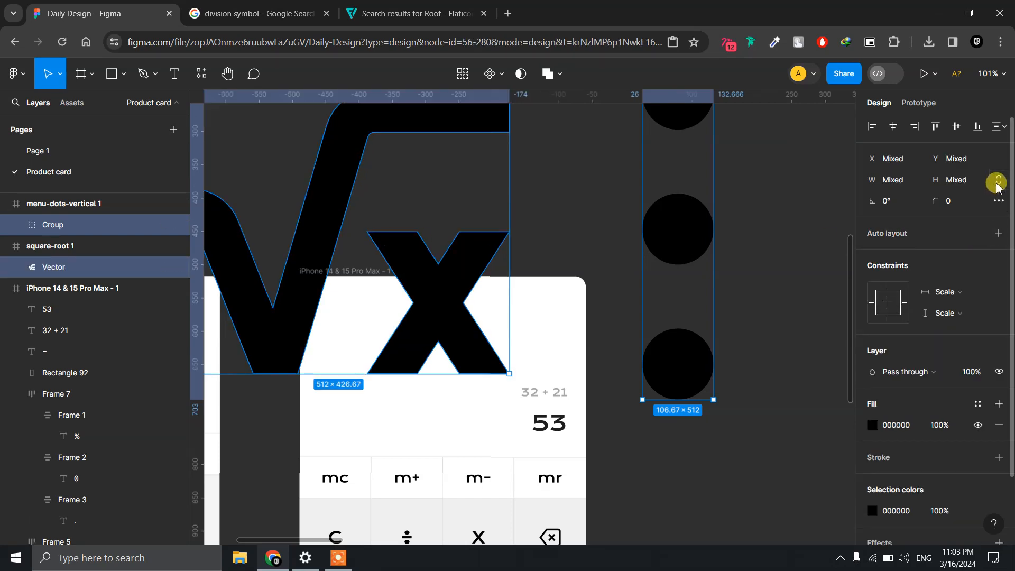
{"action": "left_click", "coordinate": [769, 207]}
{"action": "left_click", "coordinate": [676, 224]}
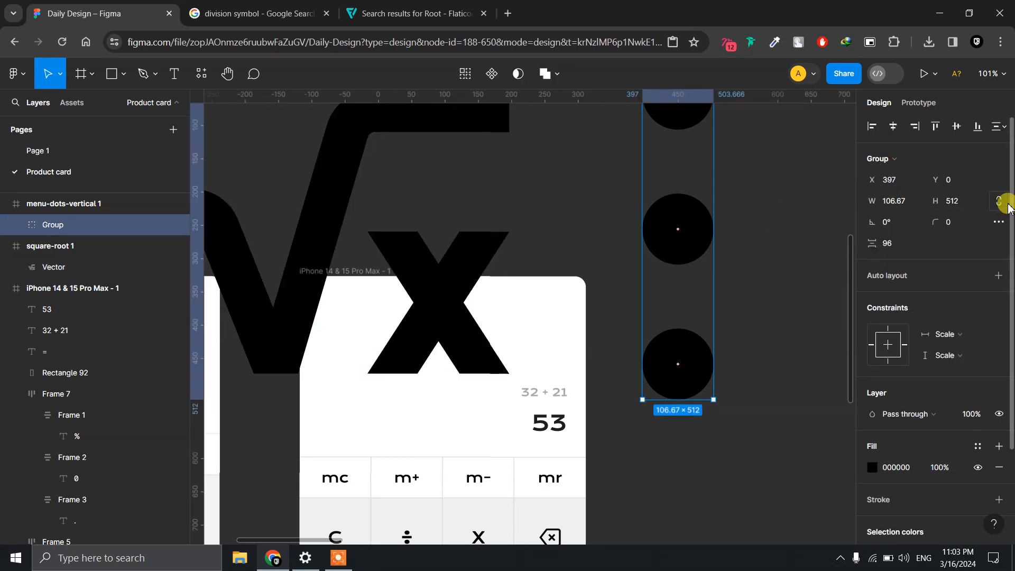
{"action": "left_click", "coordinate": [998, 202]}
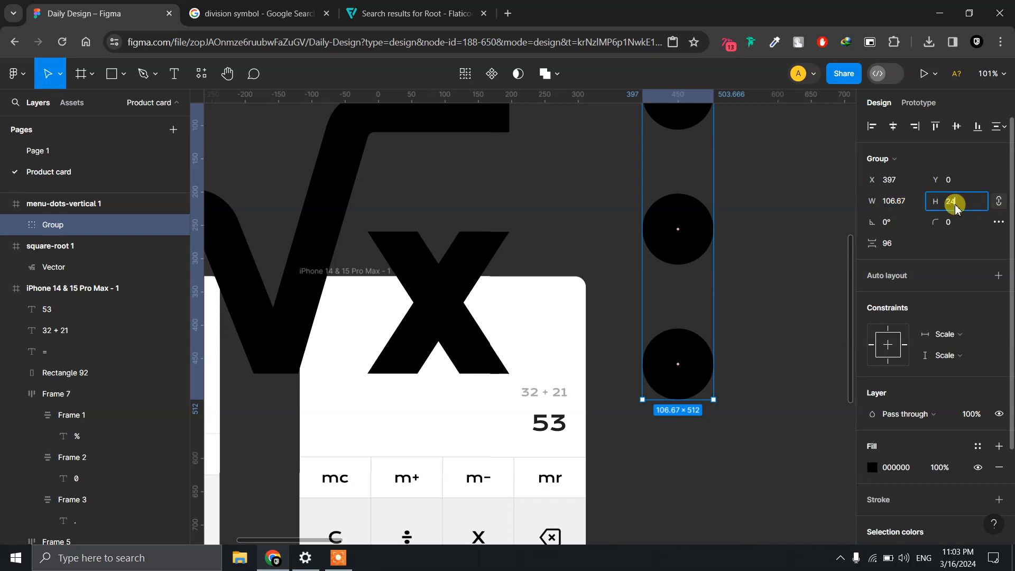
{"action": "key", "text": "Return"}
Set the square-root vector's height to 24 with its proportions locked.
{"action": "left_click", "coordinate": [461, 288]}
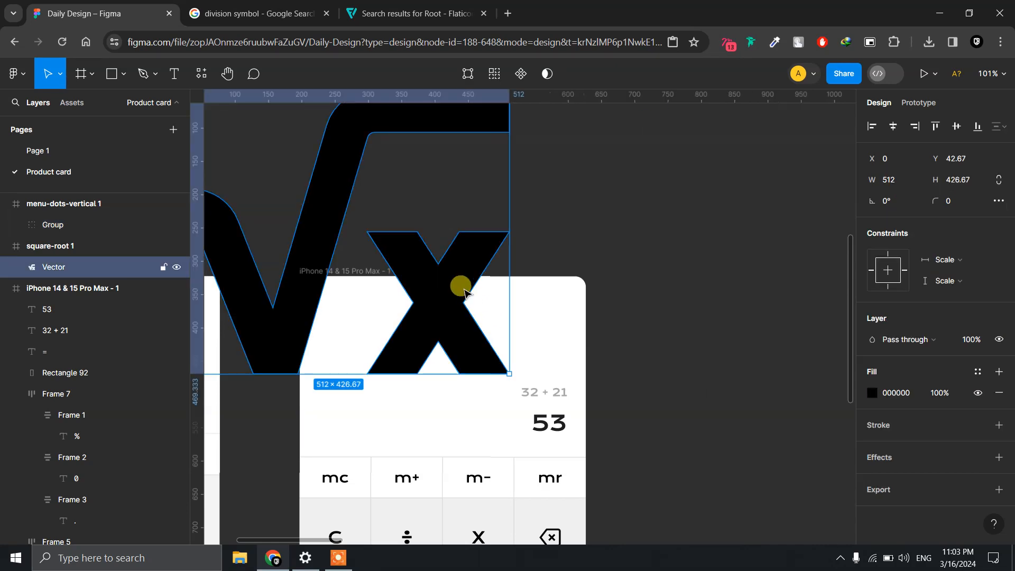
{"action": "left_click", "coordinate": [964, 182]}
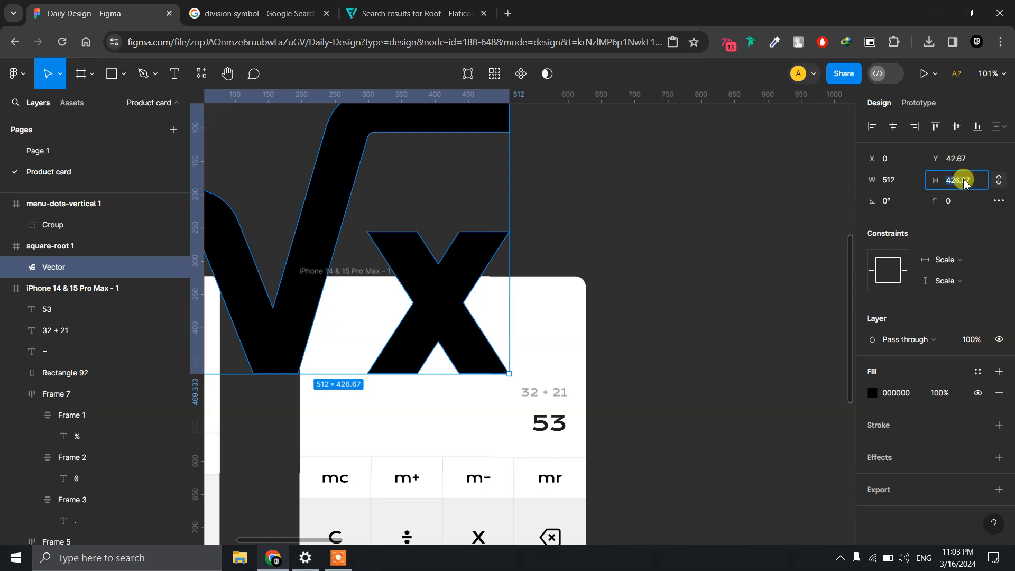
{"action": "key", "text": "Return"}
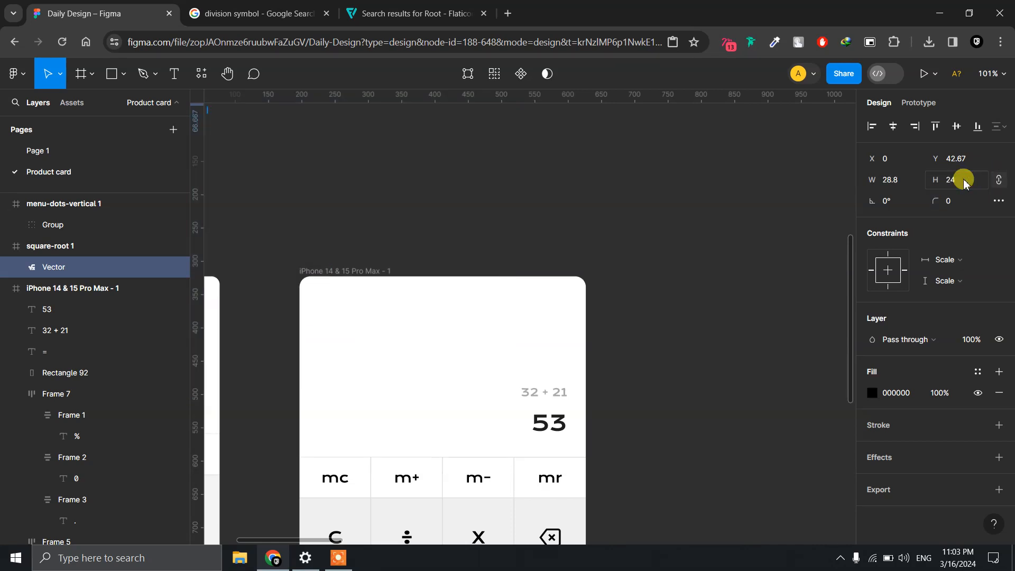
{"action": "scroll", "coordinate": [712, 209], "scroll_direction": "down", "scroll_amount": 3}
{"action": "scroll", "coordinate": [713, 209], "scroll_direction": "down", "scroll_amount": 5}
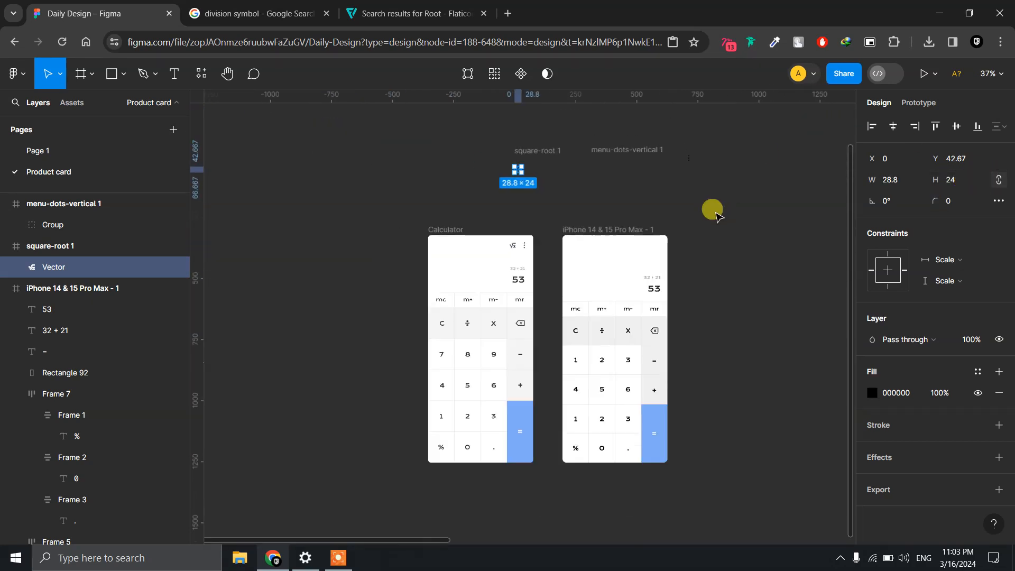
Try to delete the frame around the square-root icon and undo the deletion.
{"action": "left_click", "coordinate": [712, 209]}
{"action": "left_click", "coordinate": [517, 170]}
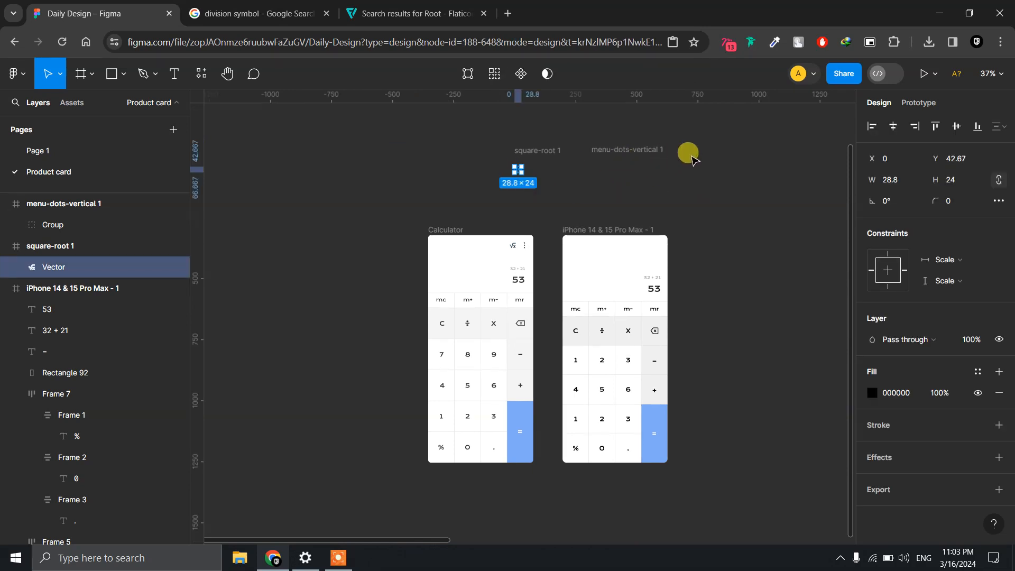
{"action": "left_click", "coordinate": [689, 157], "text": "shift"}
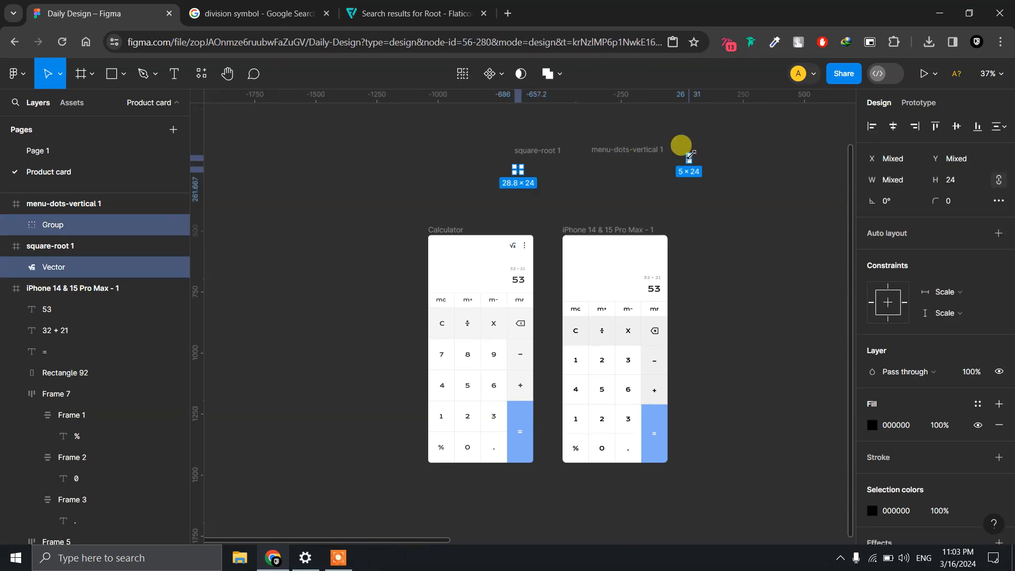
{"action": "left_click", "coordinate": [767, 184]}
{"action": "scroll", "coordinate": [596, 136], "scroll_direction": "up", "scroll_amount": 5}
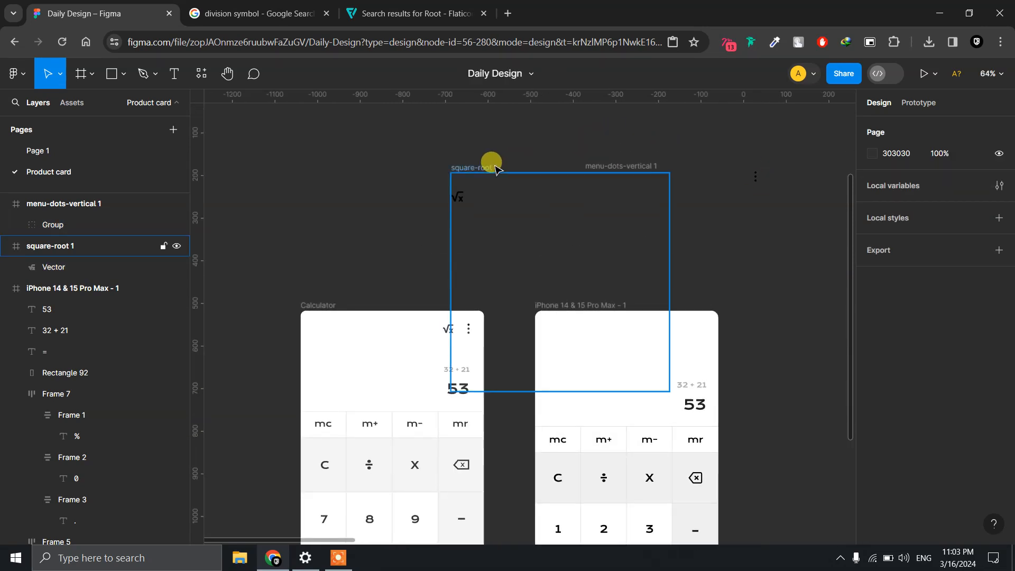
{"action": "left_click", "coordinate": [496, 169]}
{"action": "key", "text": "Delete"}
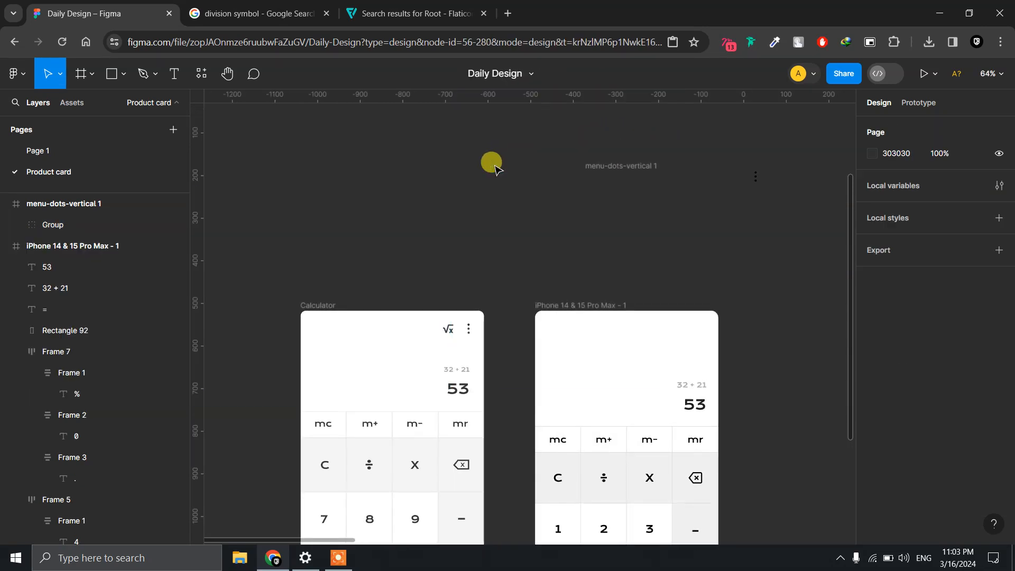
{"action": "key", "text": "ctrl+z"}
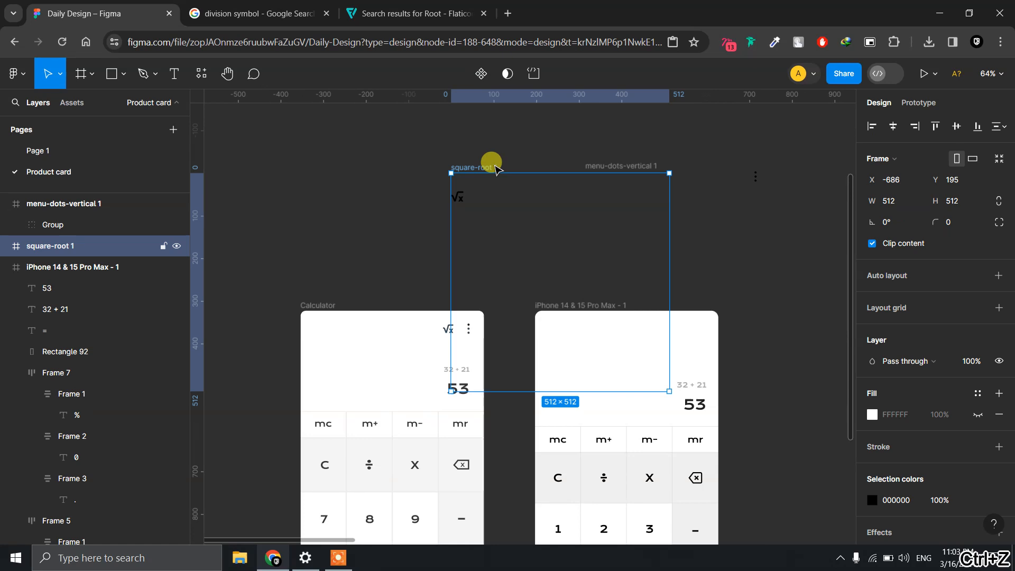
Ungroup the square-root 1 and menu-dots-vertical 1 frames, leaving the two icons loose on the canvas.
{"action": "right_click", "coordinate": [458, 200]}
{"action": "mouse_move", "coordinate": [459, 200]}
{"action": "left_click", "coordinate": [318, 207]}
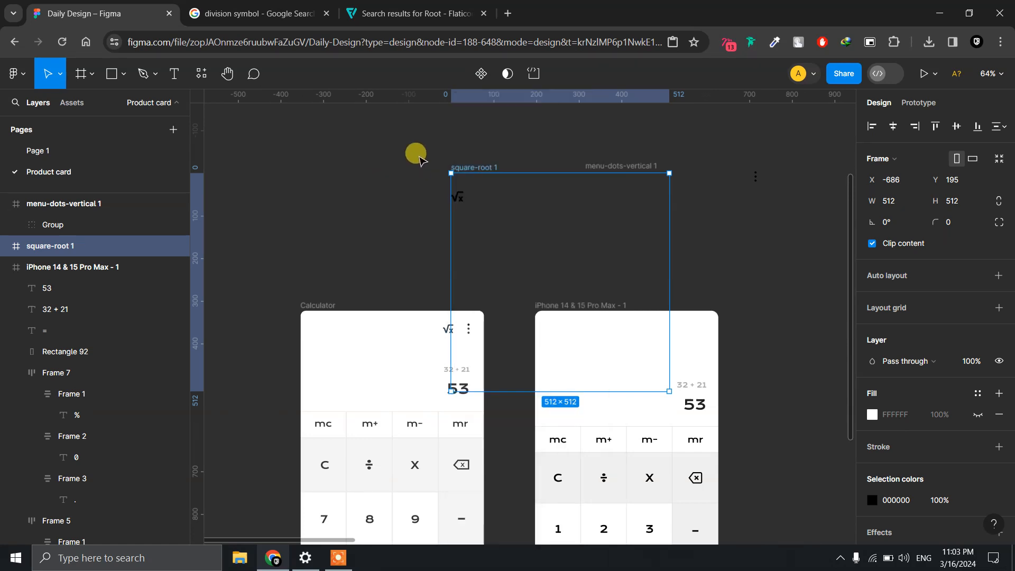
{"action": "right_click", "coordinate": [472, 167]}
{"action": "mouse_move", "coordinate": [472, 168]}
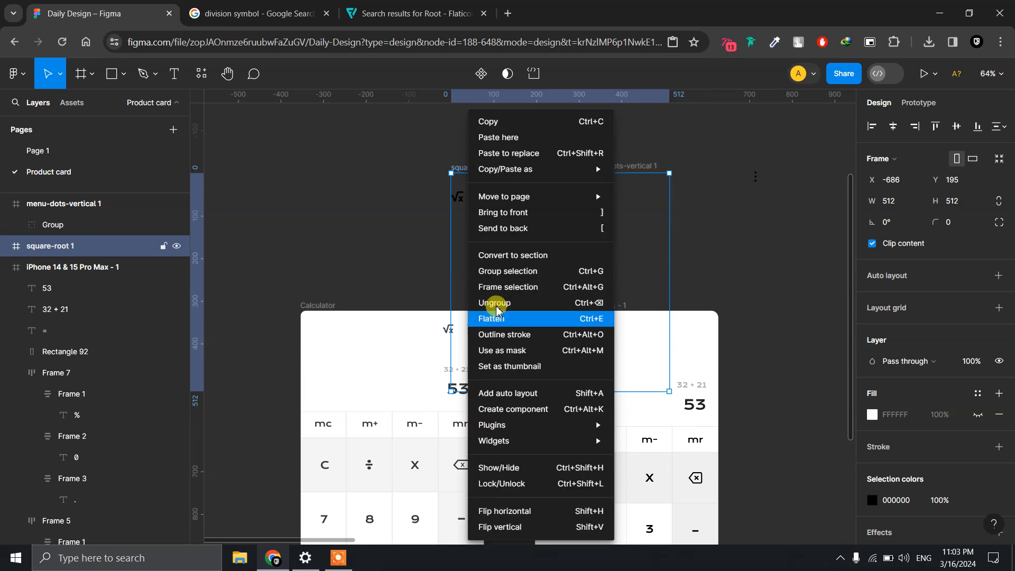
{"action": "left_click", "coordinate": [496, 307]}
{"action": "left_click", "coordinate": [631, 166]}
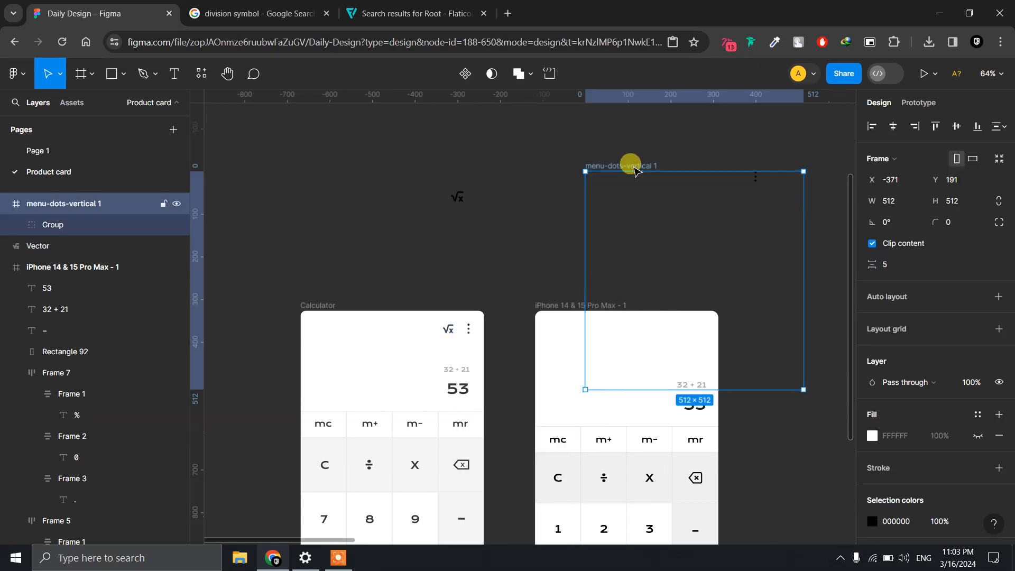
{"action": "right_click", "coordinate": [634, 169]}
{"action": "left_click", "coordinate": [653, 303]}
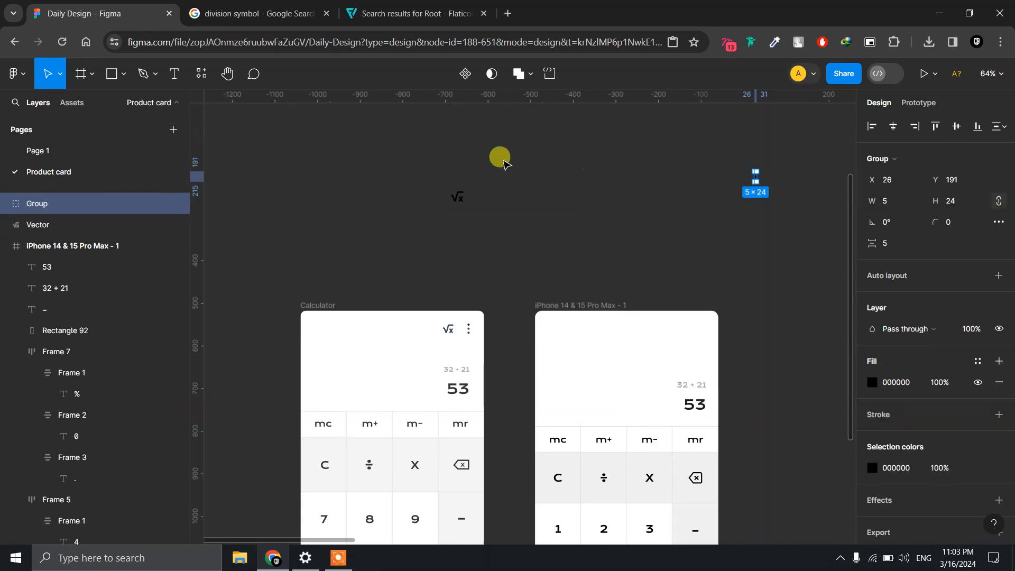
{"action": "left_click", "coordinate": [501, 158]}
Align the square-root and three-dots icons on their vertical centres and set their horizontal spacing to 32.
{"action": "left_click", "coordinate": [458, 194]}
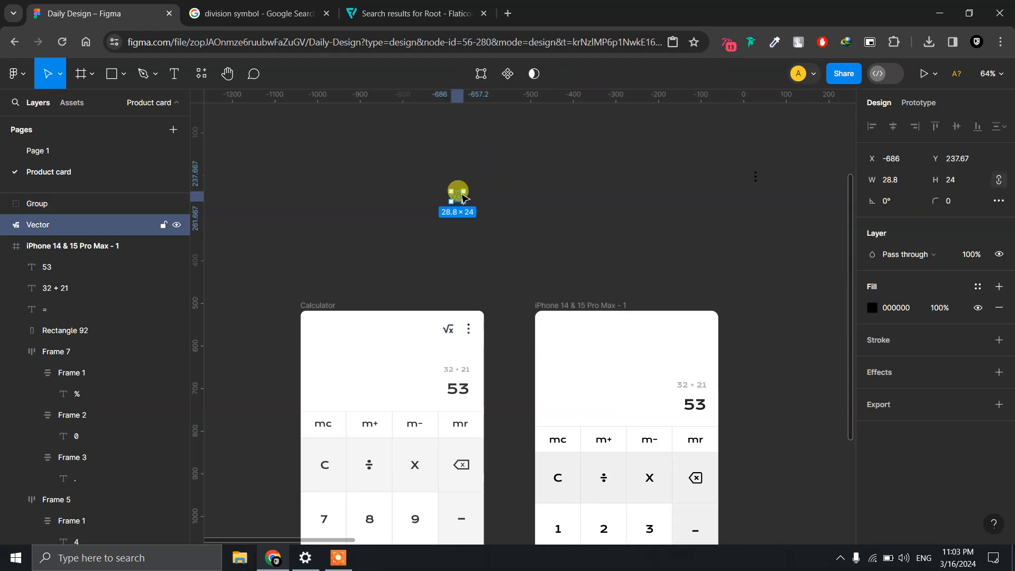
{"action": "left_click", "coordinate": [753, 177], "text": "shift"}
{"action": "left_click", "coordinate": [958, 128]}
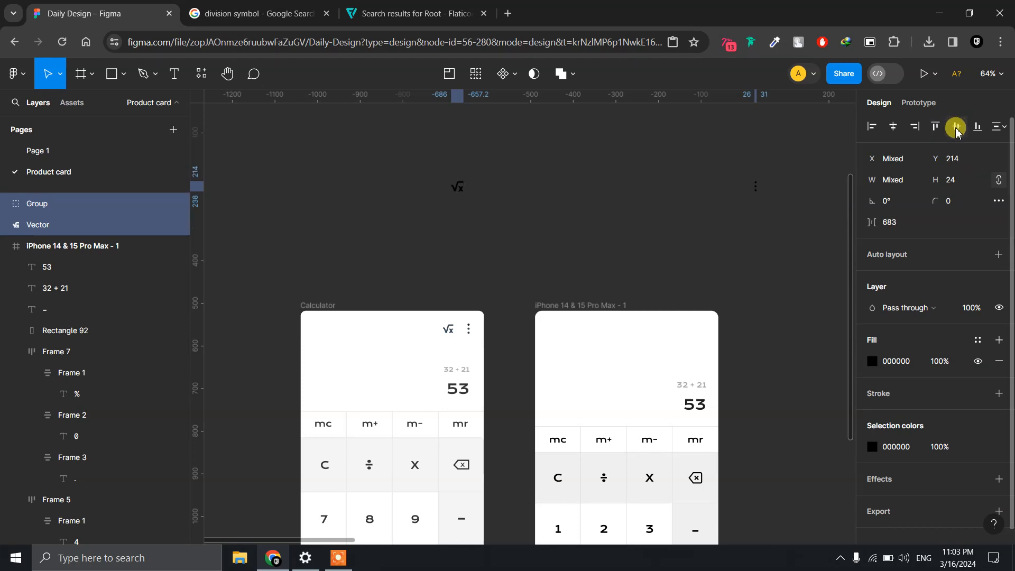
{"action": "left_click", "coordinate": [900, 224]}
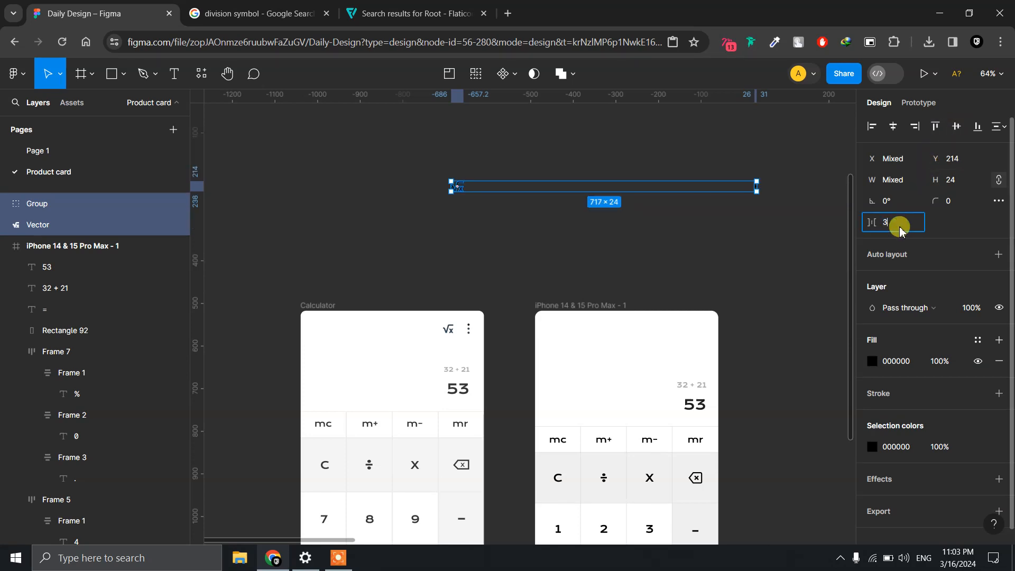
{"action": "type", "text": "32"}
{"action": "key", "text": "Return"}
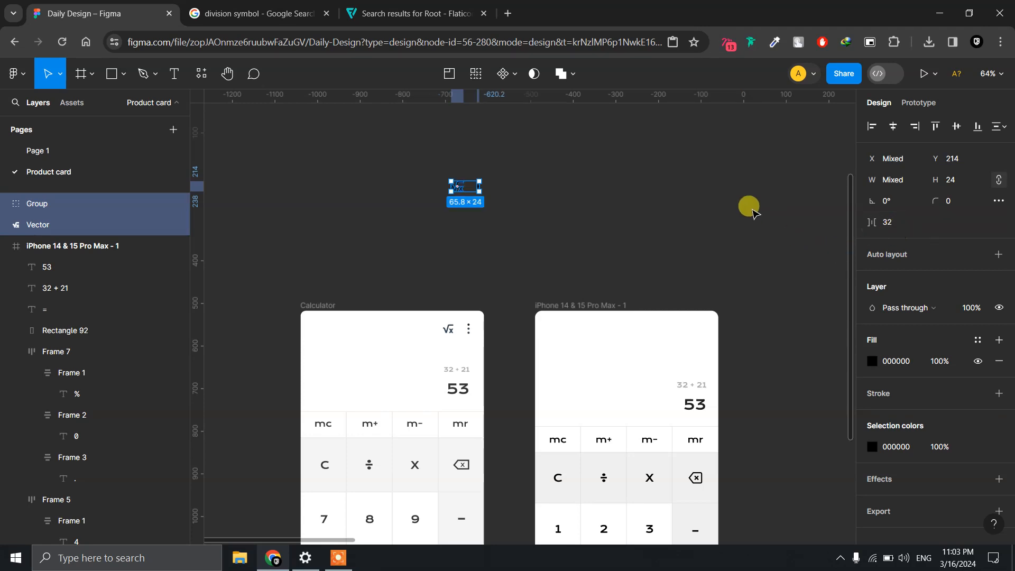
Cut the square-root and three-dots icons, paste them into the iPhone 14 & 15 Pro Max frame, and place them in its upper-right corner.
{"action": "key", "text": "ctrl+x"}
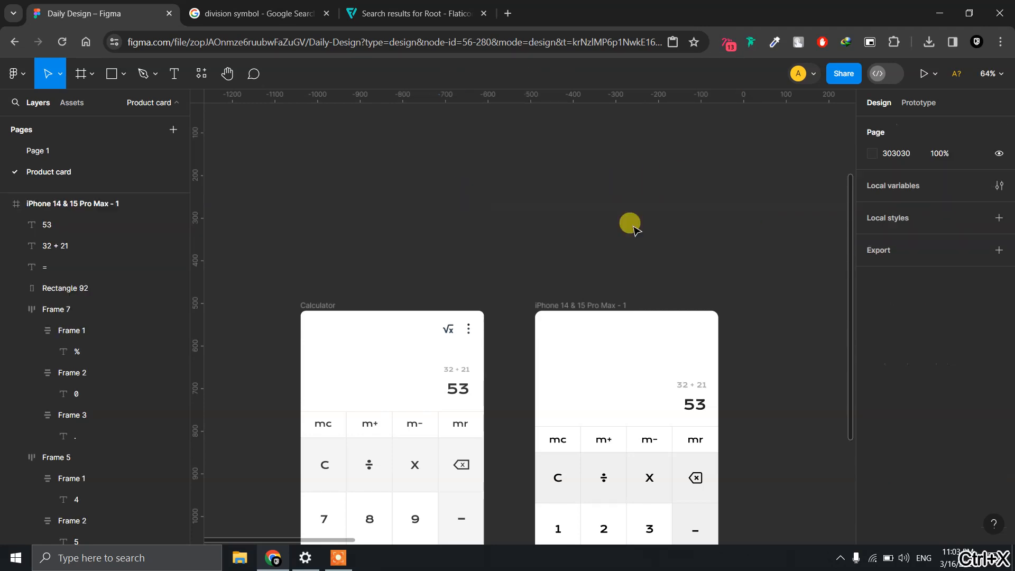
{"action": "left_click", "coordinate": [601, 306]}
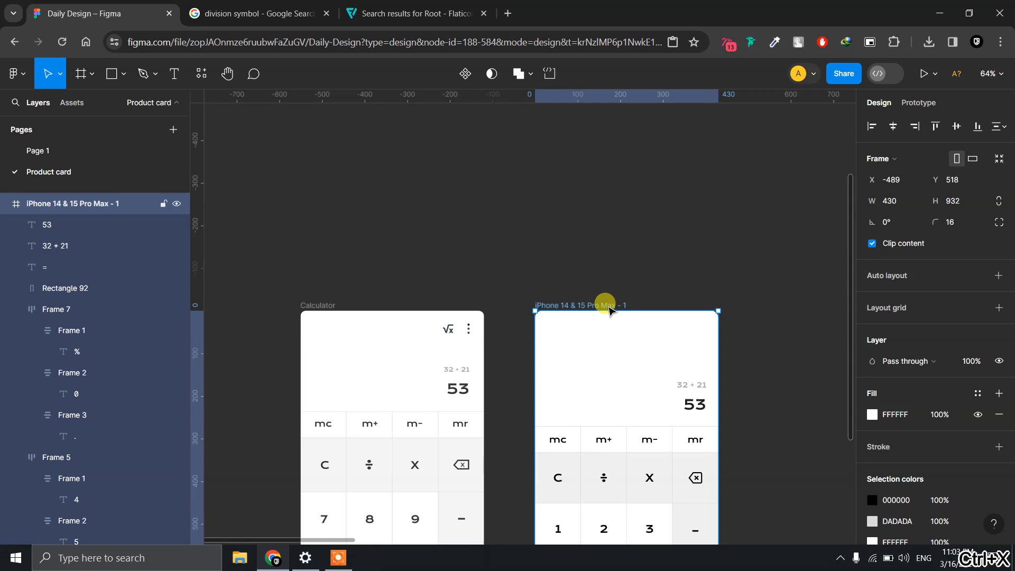
{"action": "left_click_drag", "start_coordinate": [697, 262], "coordinate": [570, 167]}
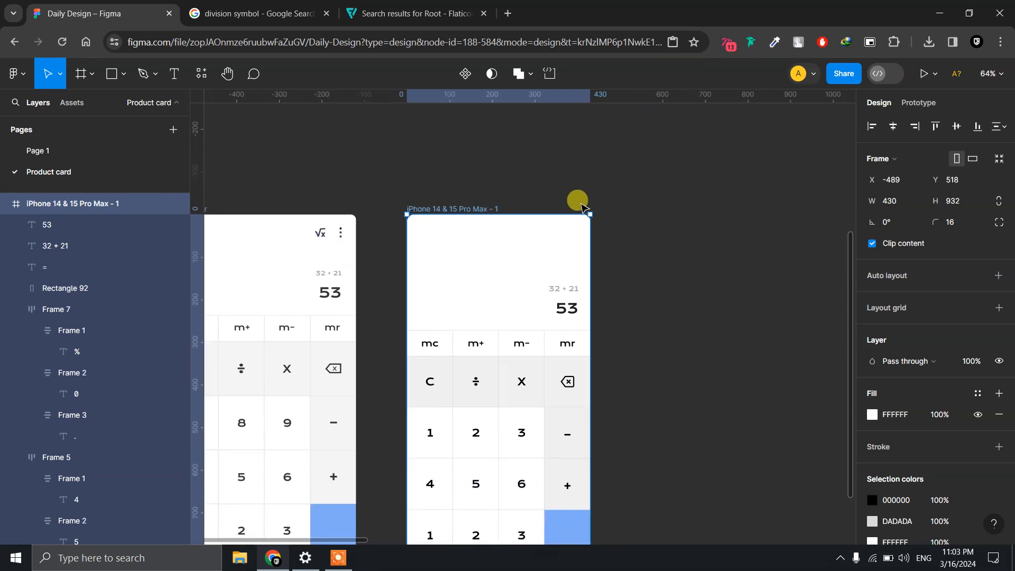
{"action": "scroll", "coordinate": [581, 205], "scroll_direction": "up", "scroll_amount": 5}
{"action": "key", "text": "ctrl+v"}
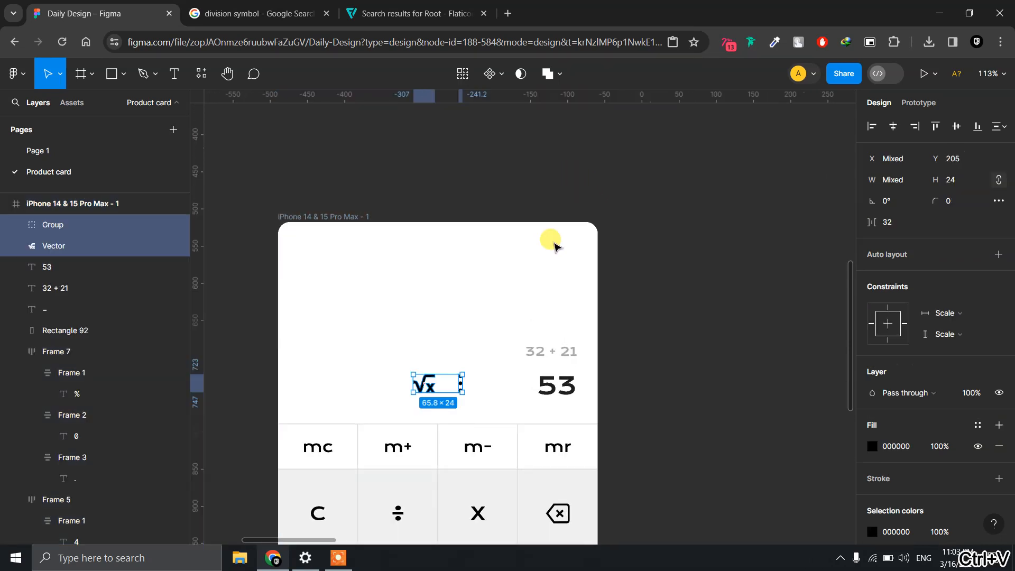
{"action": "left_click_drag", "start_coordinate": [432, 390], "coordinate": [548, 258]}
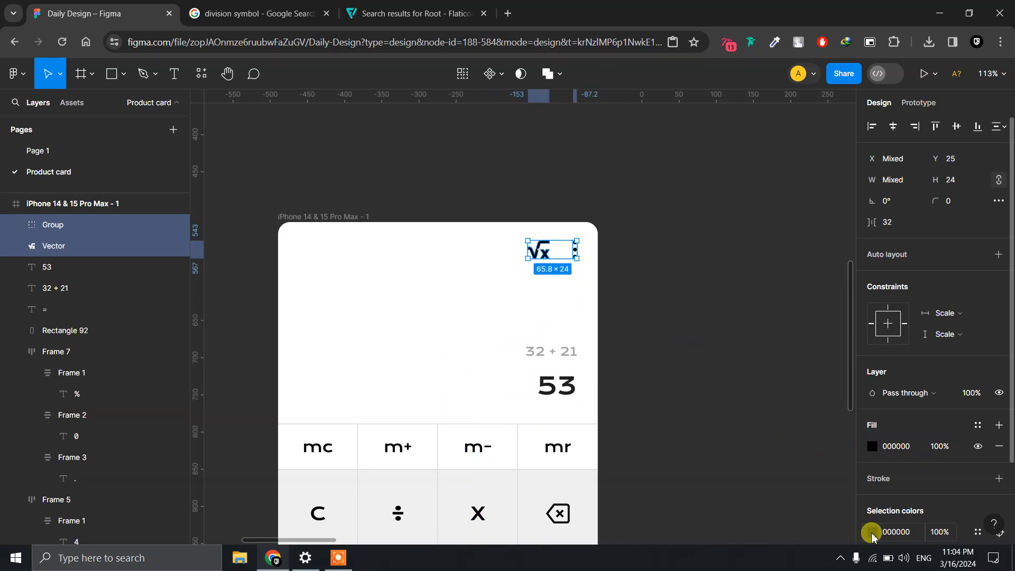
Change the color of the square-root and three-dots icons from the document colors to 1E1E1E.
{"action": "left_click", "coordinate": [871, 532]}
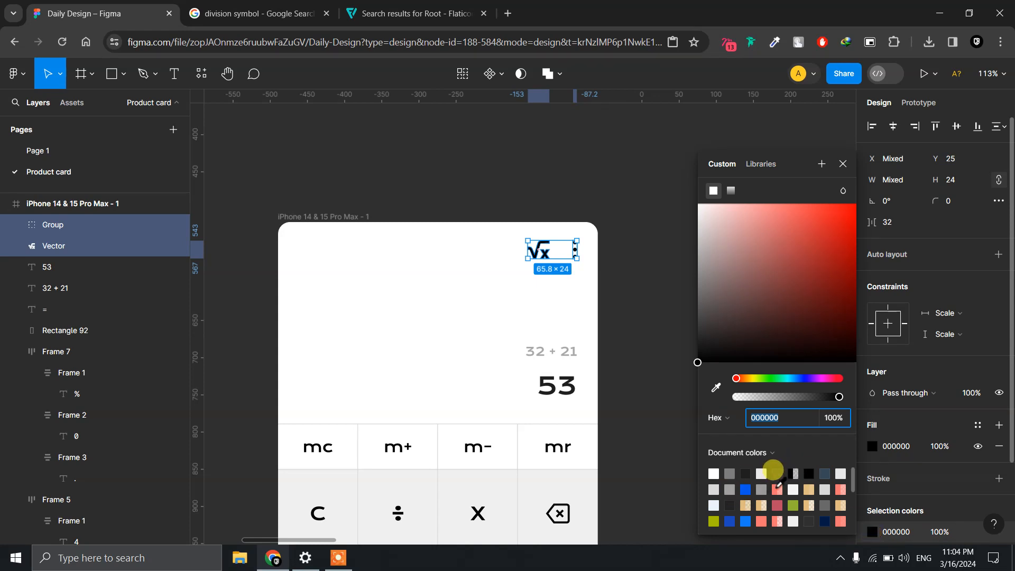
{"action": "left_click", "coordinate": [745, 472]}
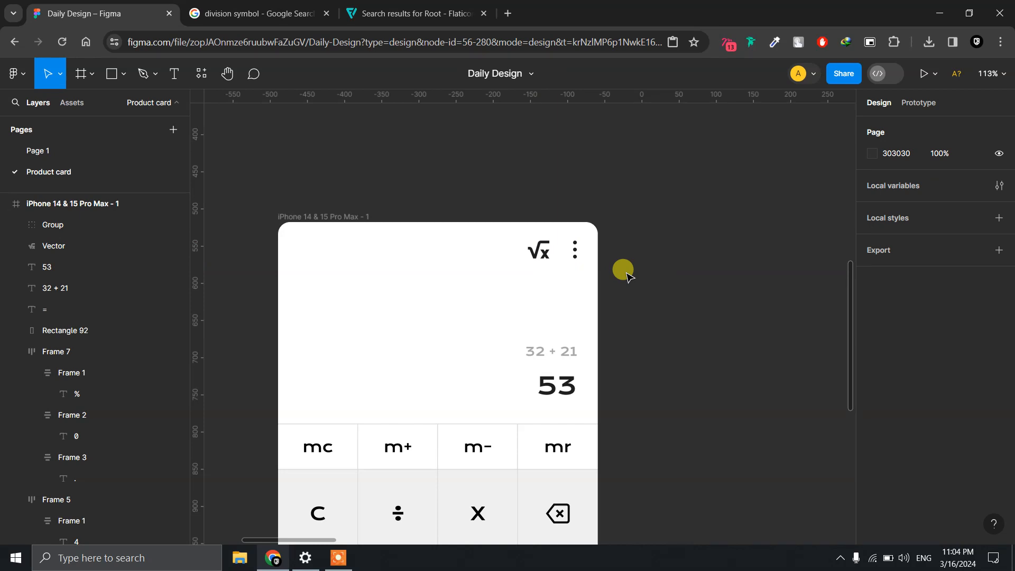
{"action": "scroll", "coordinate": [626, 273], "scroll_direction": "up", "scroll_amount": 5}
{"action": "scroll", "coordinate": [551, 211], "scroll_direction": "down", "scroll_amount": 2}
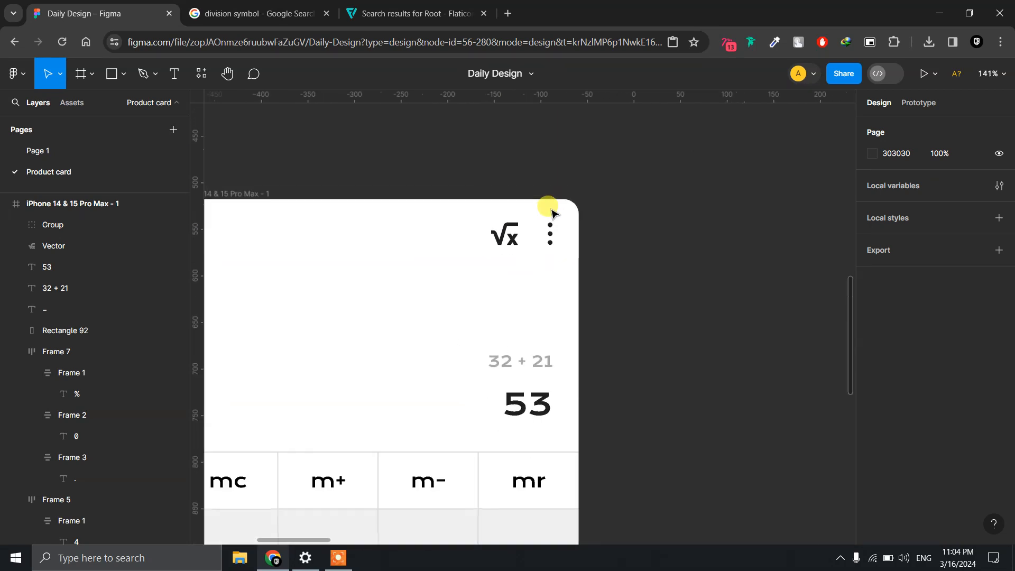
{"action": "scroll", "coordinate": [551, 211], "scroll_direction": "down", "scroll_amount": 3}
Nudge the square-root and three-dots icons 3 px to the right, checking their distance to the frame edge.
{"action": "left_click_drag", "start_coordinate": [561, 245], "coordinate": [512, 214]}
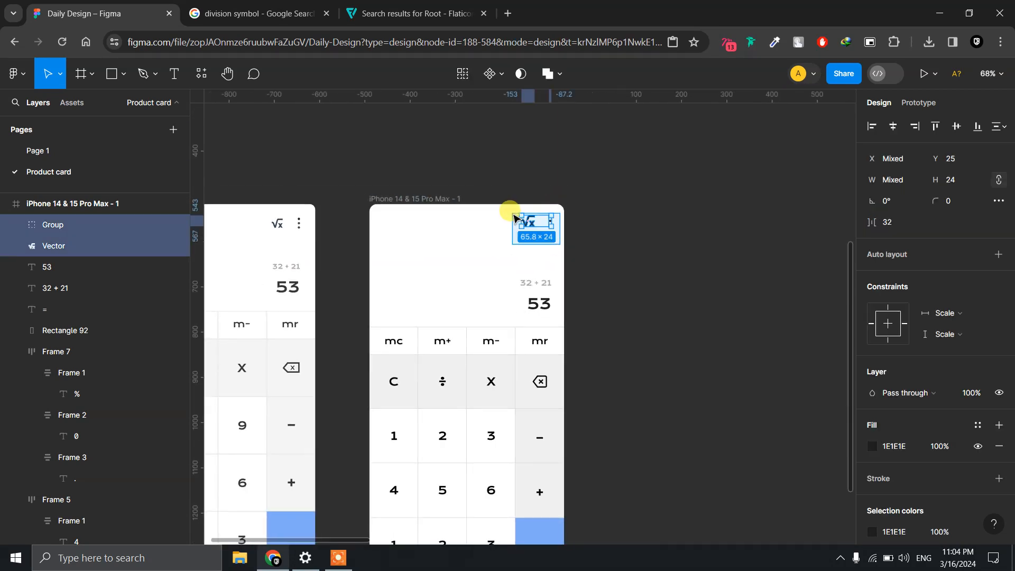
{"action": "scroll", "coordinate": [545, 206], "scroll_direction": "up", "scroll_amount": 6}
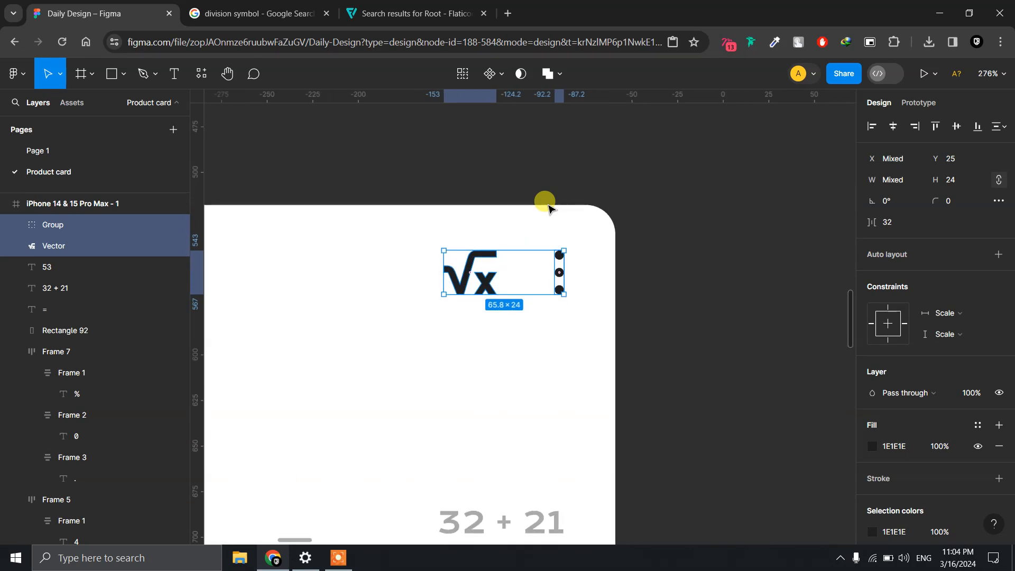
{"action": "key", "text": "alt"}
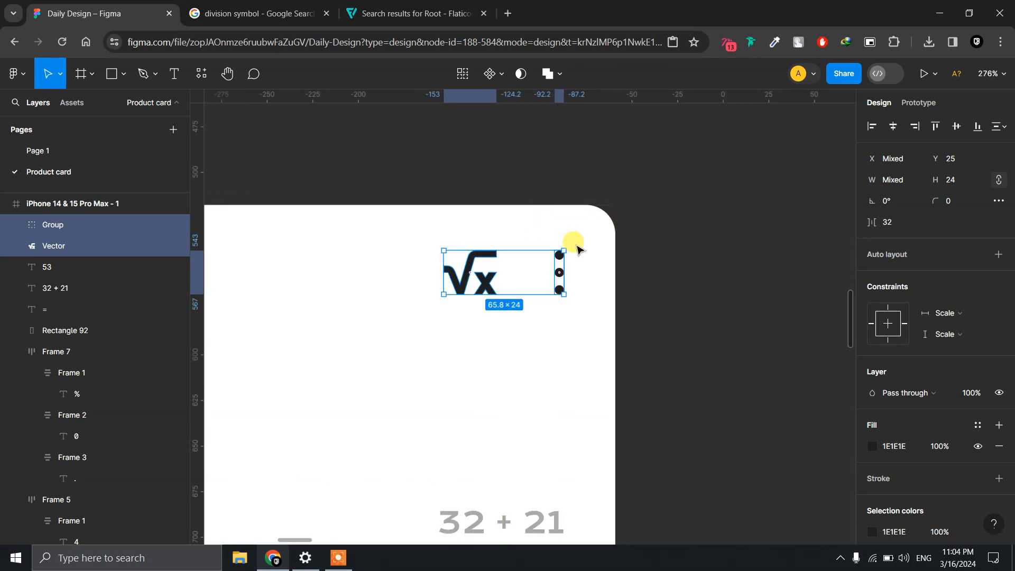
{"action": "key", "text": "alt"}
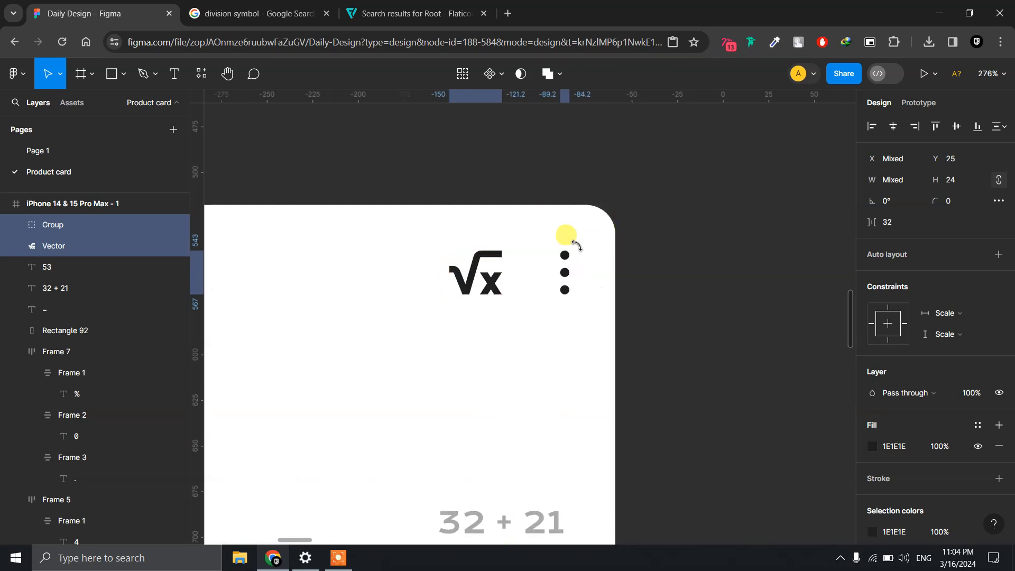
{"action": "key", "text": "Right"}
{"action": "key", "text": "Right"}
{"action": "key", "text": "Right"}
Nudge the "32 + 21" and "53" texts together 2 px to the left.
{"action": "left_click", "coordinate": [539, 517]}
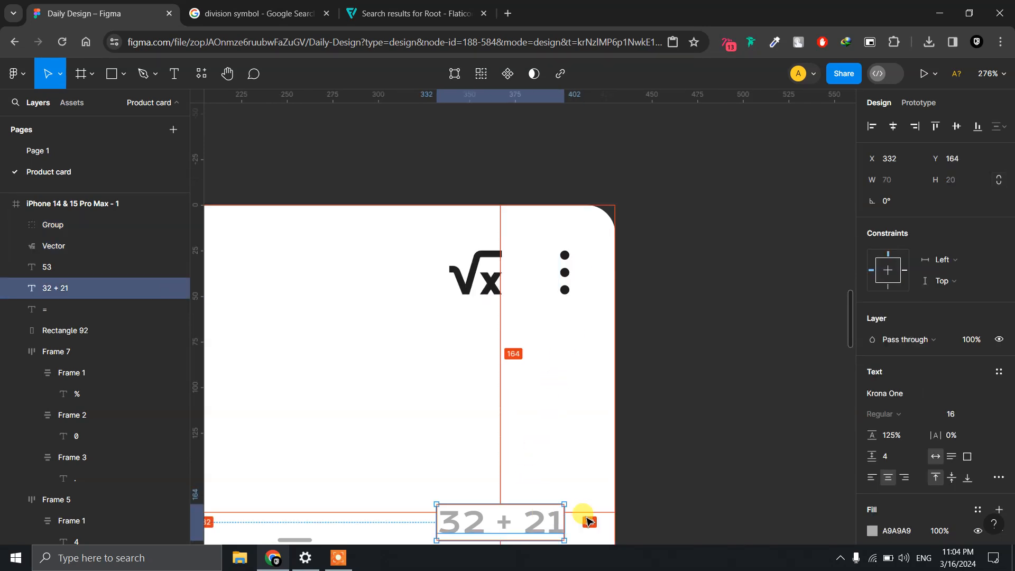
{"action": "scroll", "coordinate": [562, 402], "scroll_direction": "down", "scroll_amount": 5}
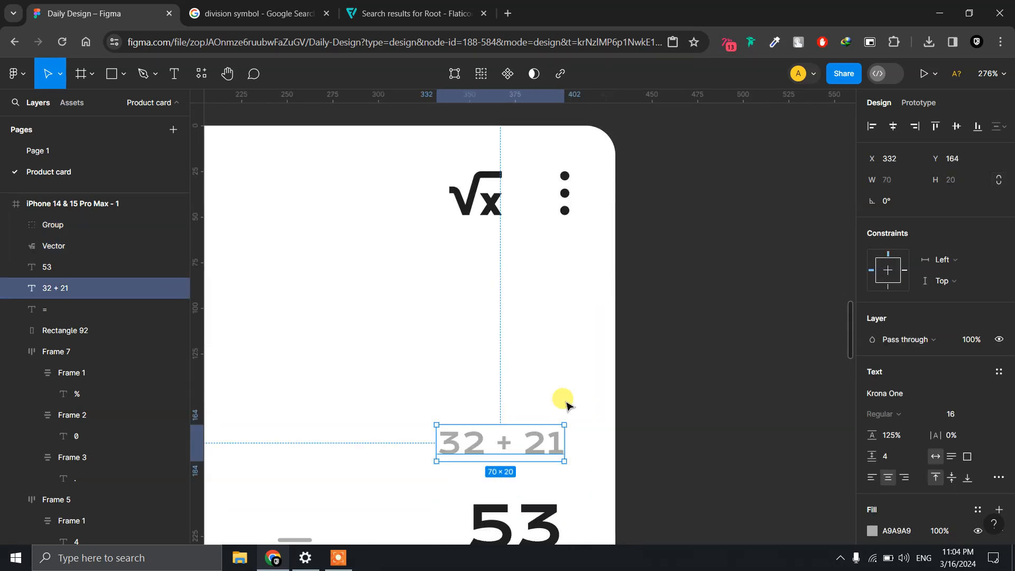
{"action": "left_click", "coordinate": [559, 436]}
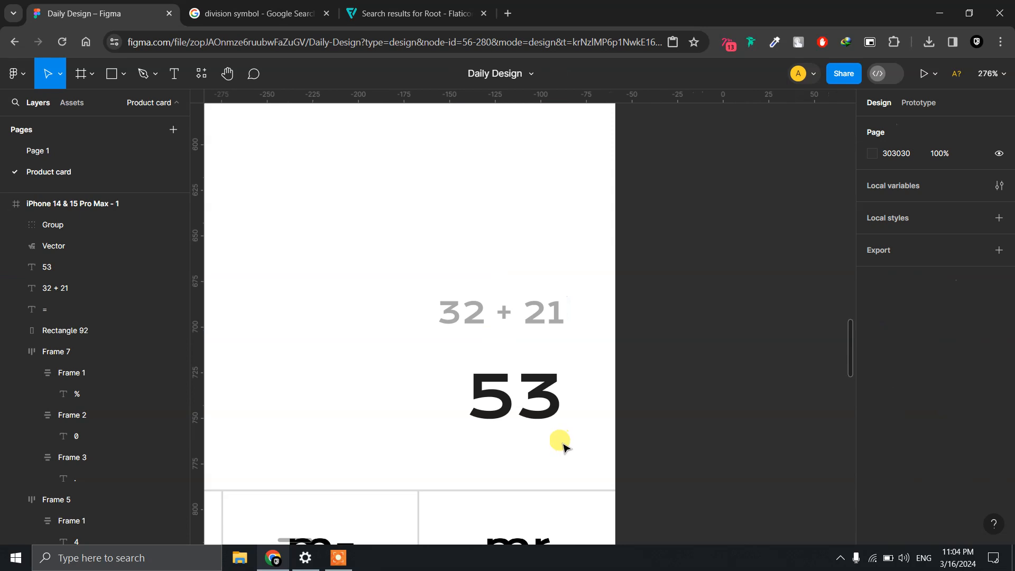
{"action": "left_click_drag", "start_coordinate": [481, 325], "coordinate": [457, 287]}
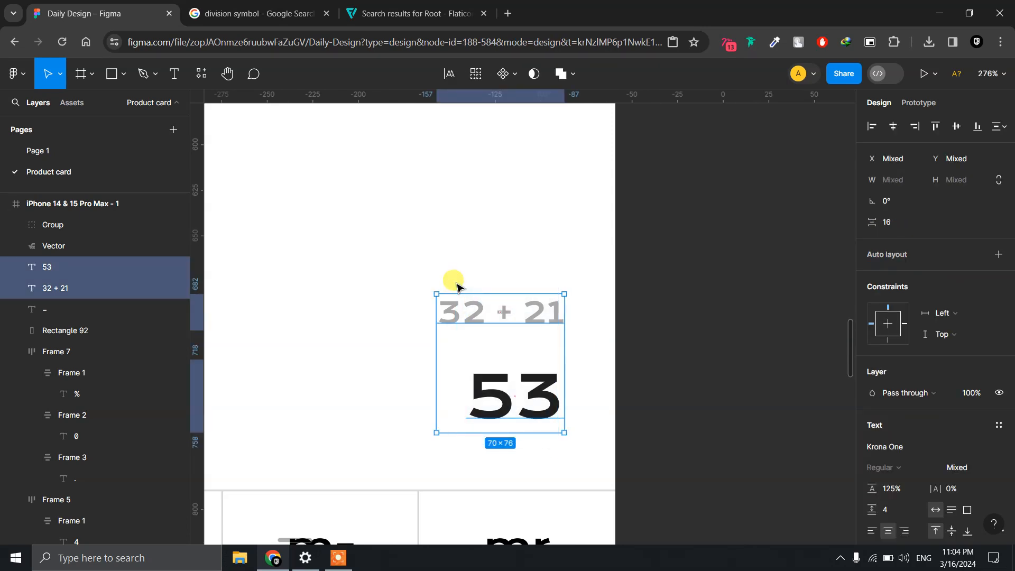
{"action": "key", "text": "Left"}
{"action": "key", "text": "Left"}
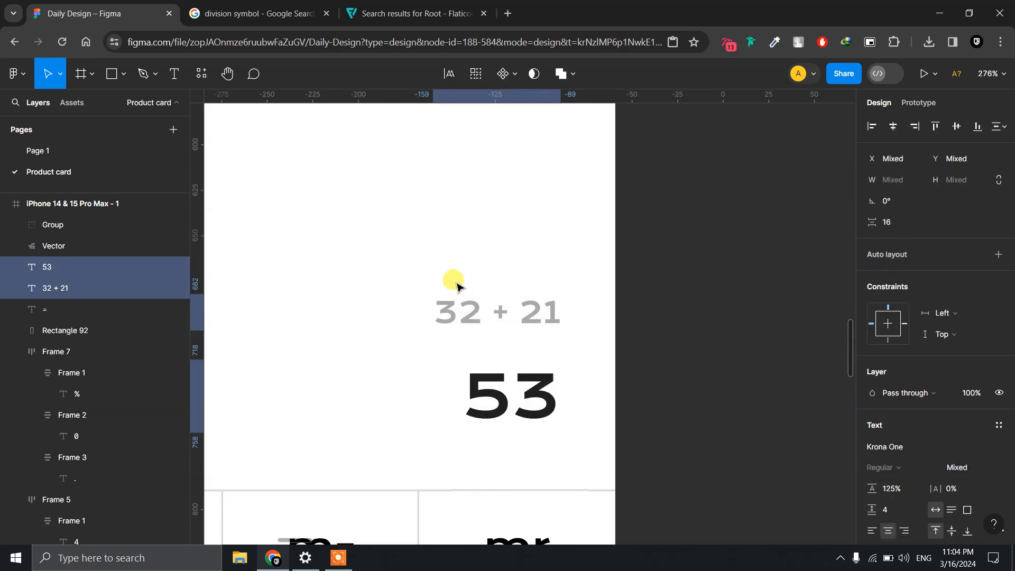
Shift the square-root and three-dots icons slightly left to line up with the "32 + 21" and "53" texts.
{"action": "left_click_drag", "start_coordinate": [519, 197], "coordinate": [578, 395]}
{"action": "left_click_drag", "start_coordinate": [635, 340], "coordinate": [503, 232]}
{"action": "scroll", "coordinate": [608, 238], "scroll_direction": "up", "scroll_amount": 3}
{"action": "scroll", "coordinate": [608, 238], "scroll_direction": "down", "scroll_amount": 6}
{"action": "scroll", "coordinate": [609, 238], "scroll_direction": "up", "scroll_amount": 2}
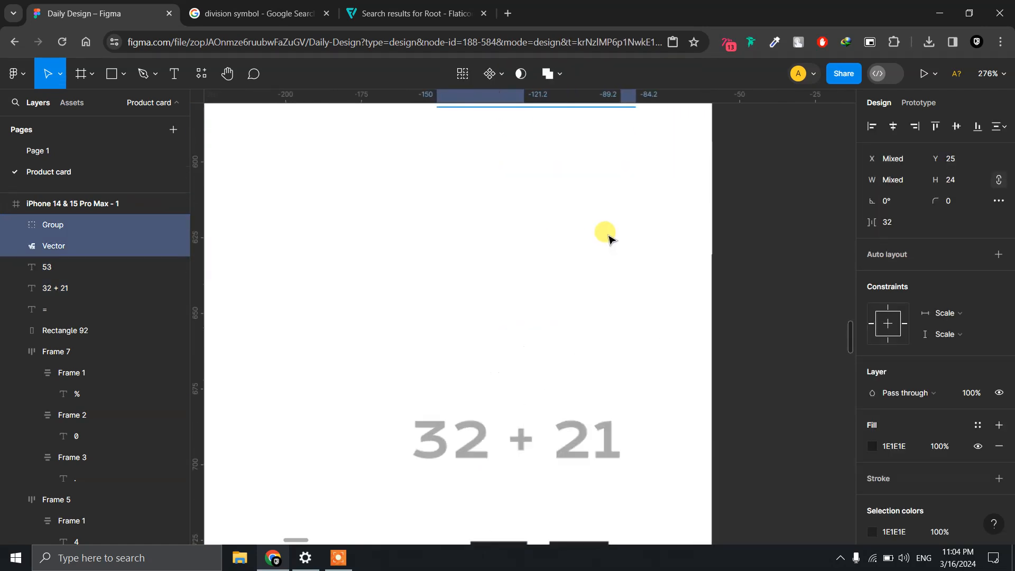
{"action": "scroll", "coordinate": [608, 238], "scroll_direction": "down", "scroll_amount": 5}
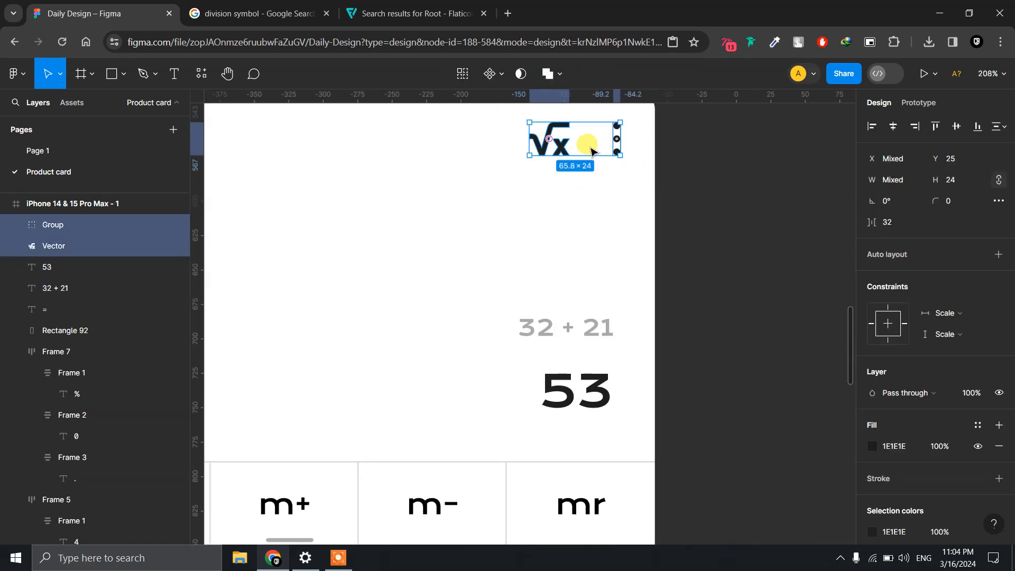
{"action": "mouse_move", "coordinate": [569, 152]}
{"action": "left_mouse_down"}
{"action": "mouse_move", "coordinate": [555, 153]}
{"action": "mouse_move", "coordinate": [566, 153]}
{"action": "left_mouse_up"}
{"action": "left_click", "coordinate": [690, 153]}
Preview the iPhone 14 & 15 Pro Max frame in a floating prototype window and move that window clear of the layer list.
{"action": "scroll", "coordinate": [690, 153], "scroll_direction": "down", "scroll_amount": 10}
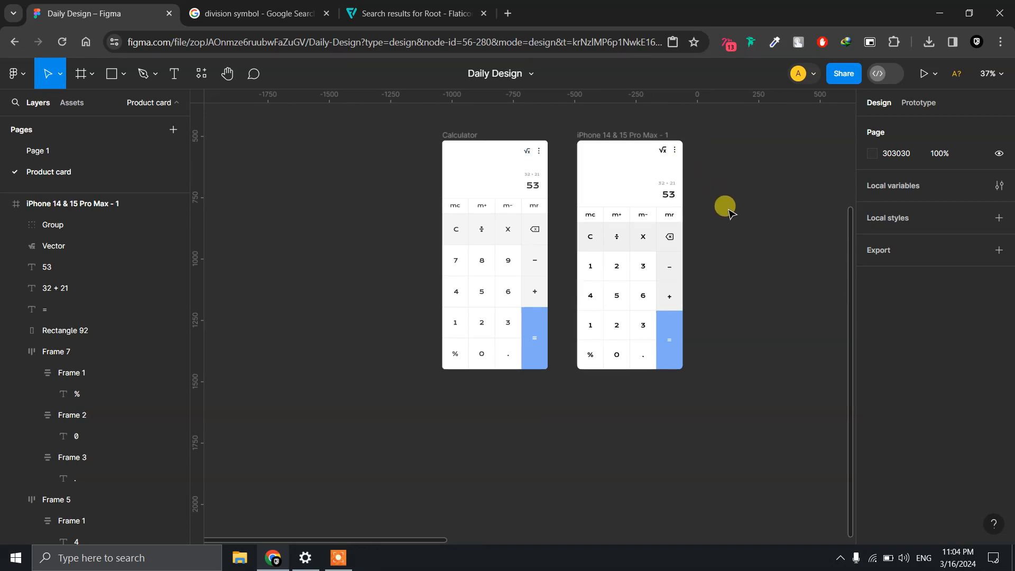
{"action": "left_click_drag", "start_coordinate": [705, 177], "coordinate": [737, 211]}
{"action": "left_click", "coordinate": [666, 160]}
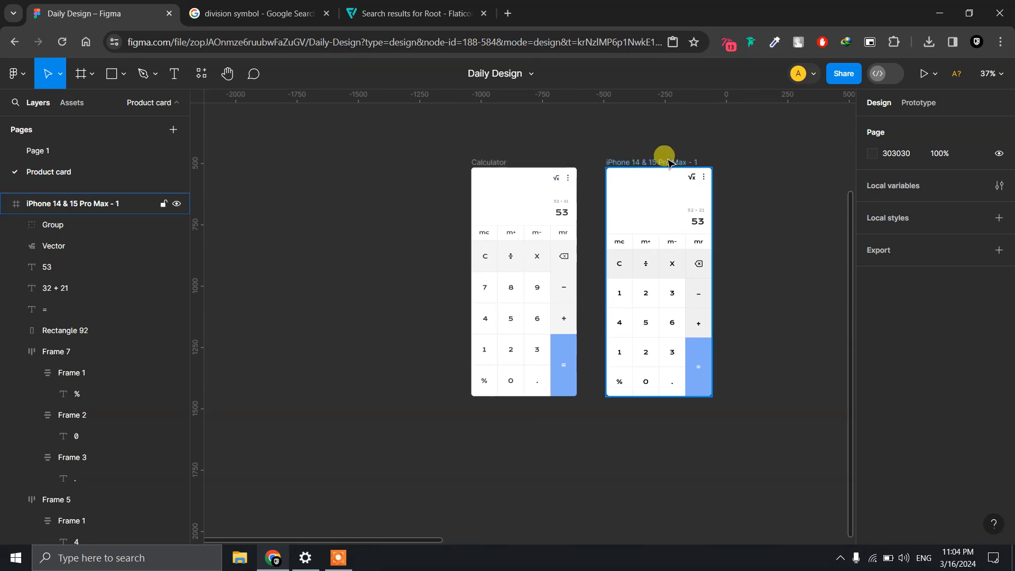
{"action": "left_click", "coordinate": [668, 160]}
{"action": "left_click_drag", "start_coordinate": [736, 162], "coordinate": [639, 161]}
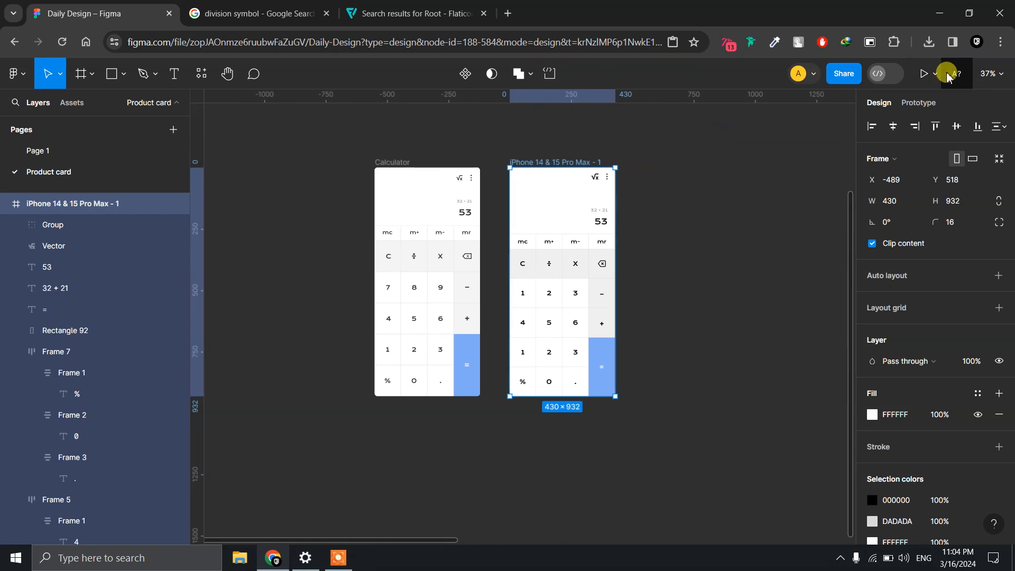
{"action": "left_click", "coordinate": [935, 74]}
{"action": "left_click", "coordinate": [916, 122]}
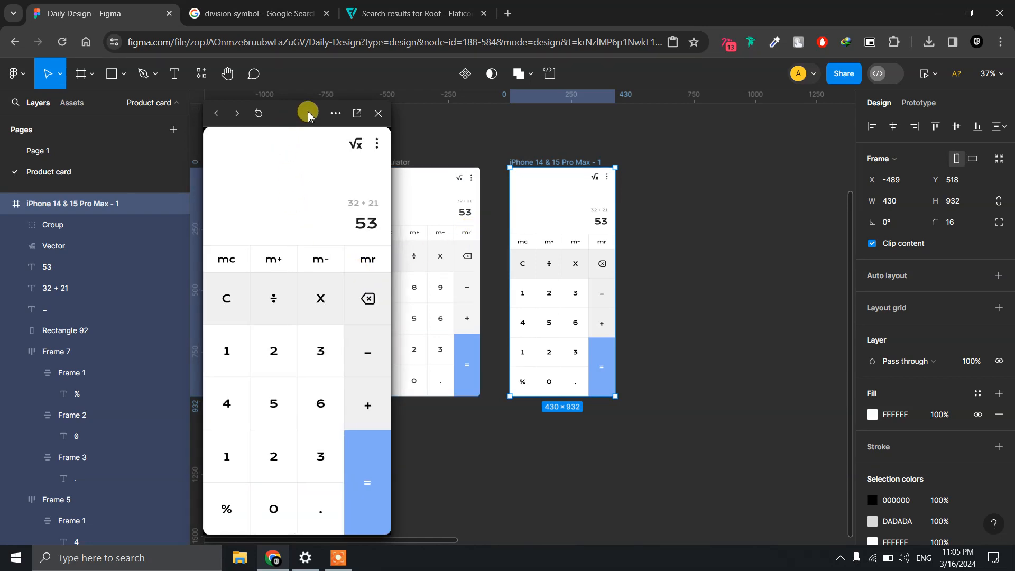
{"action": "left_click_drag", "start_coordinate": [306, 109], "coordinate": [439, 38]}
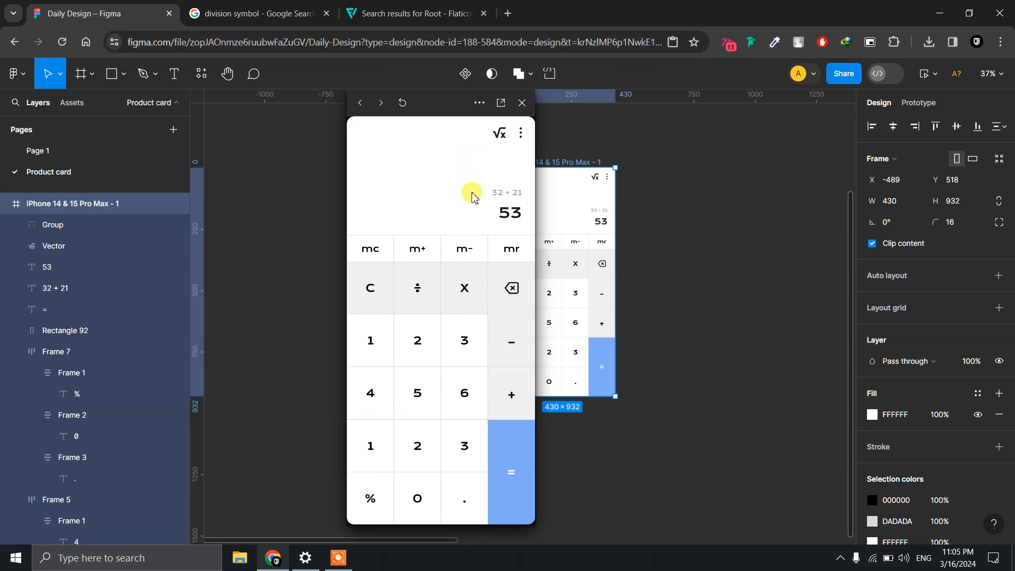